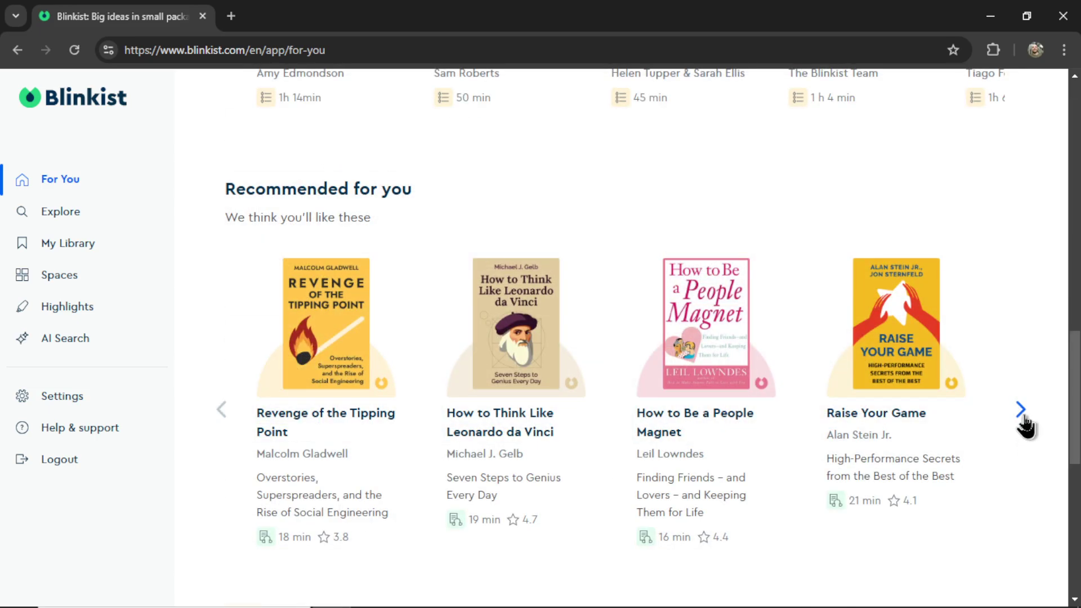
Step: Examine how Blinkist presents recommended titles, a book's detail page and the chapter text in the reader
click(1021, 414)
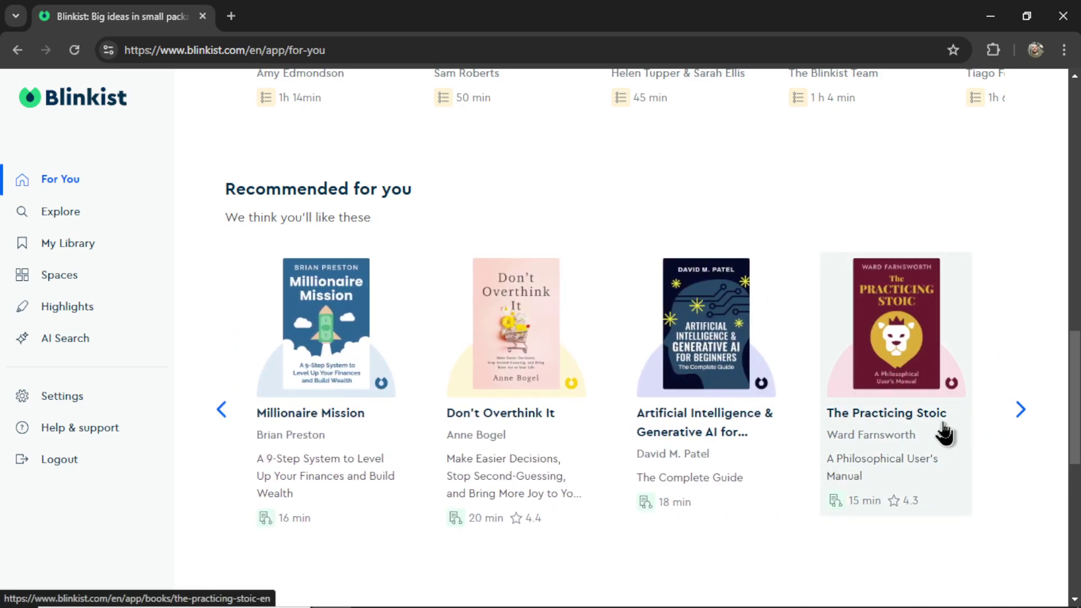
click(926, 447)
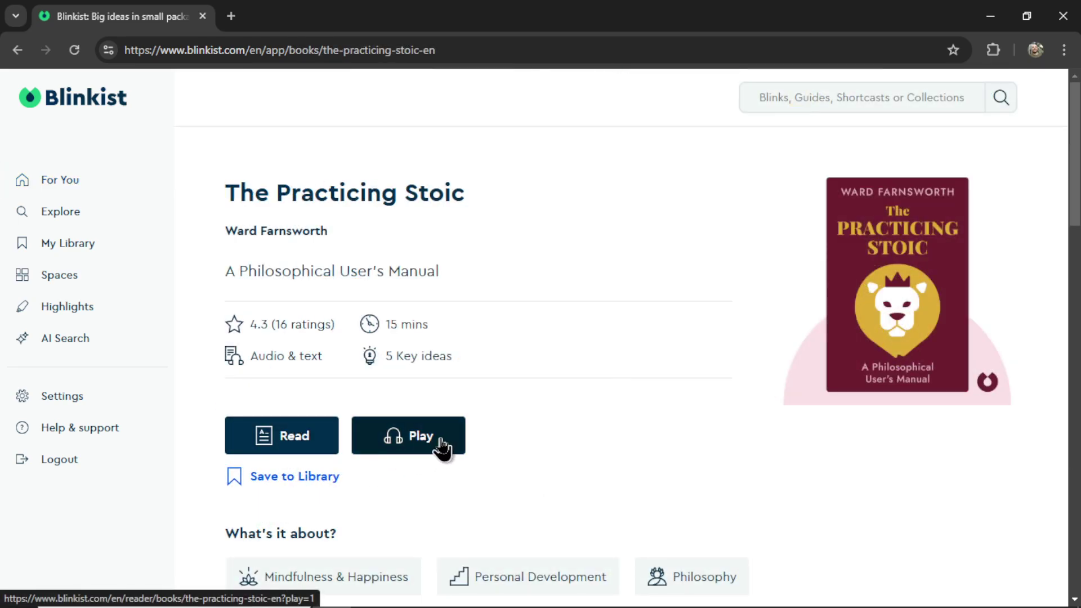
click(289, 438)
scroll(1076, 113, down, 4)
drag(1077, 113, 1077, 280)
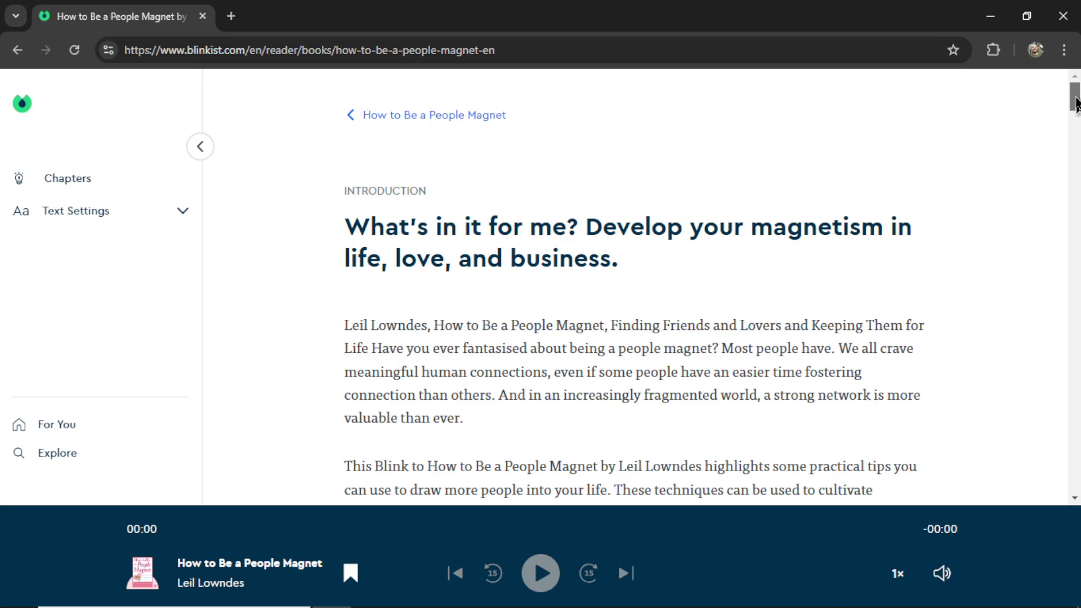
drag(1076, 104, 1076, 158)
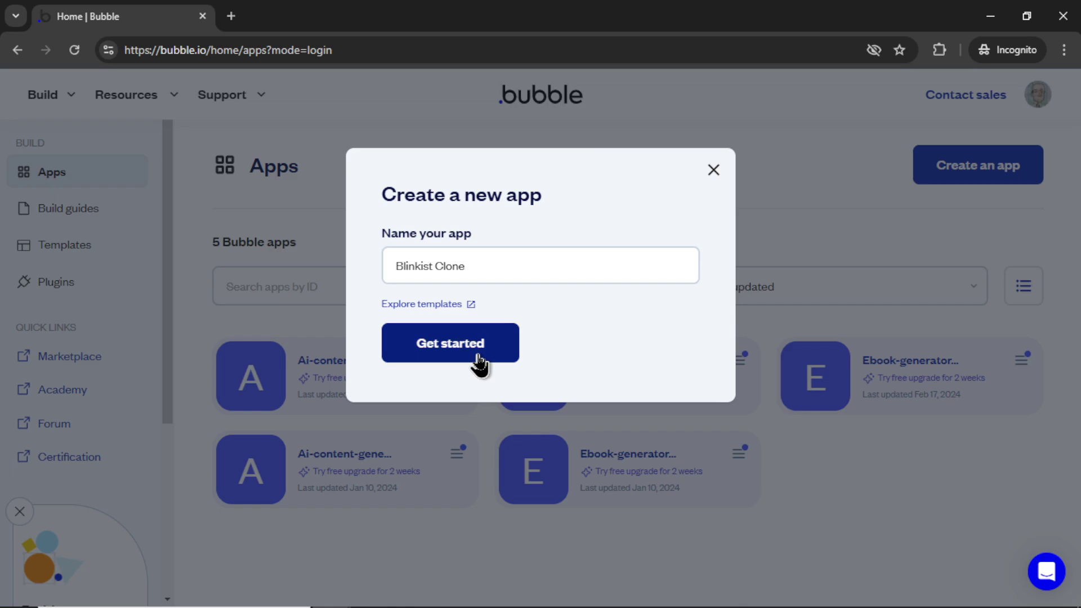
Step: Create the Bubble app named Blinkist Clone and add a new page named contents
click(477, 378)
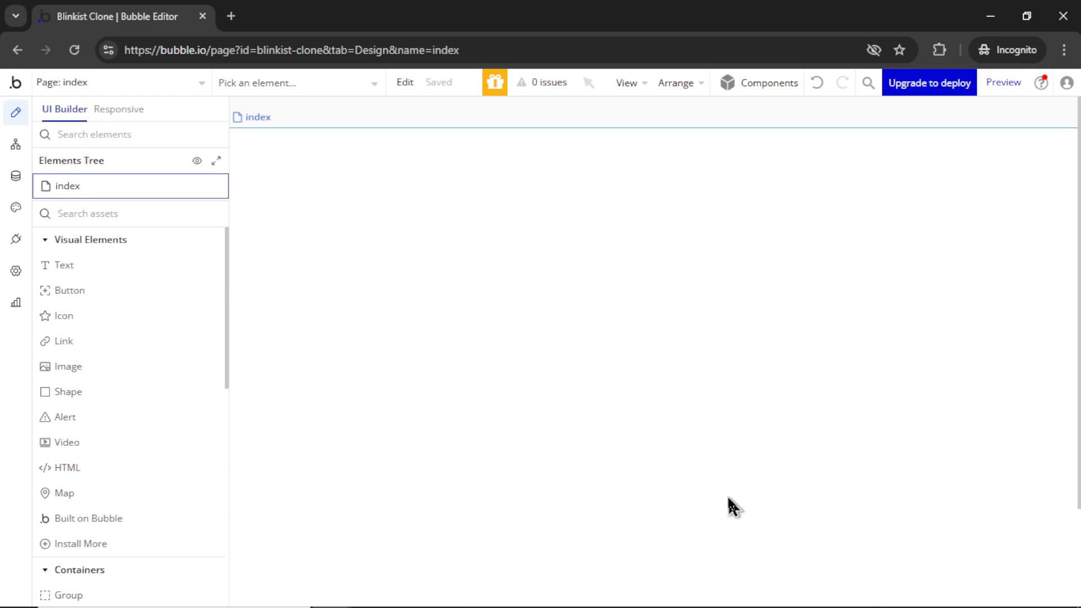
click(156, 82)
click(112, 188)
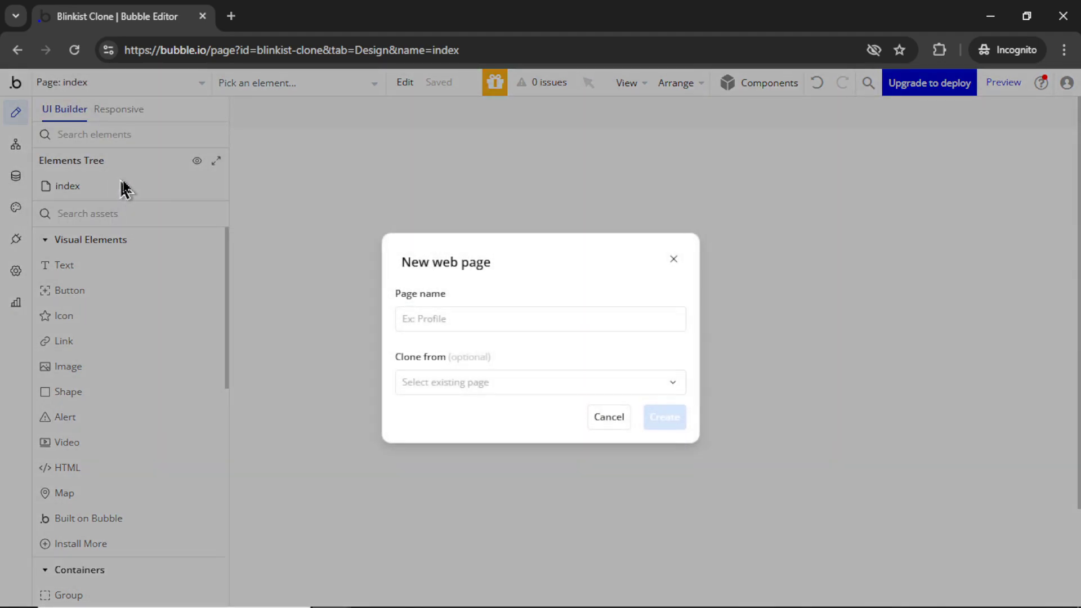
click(472, 316)
text(contents)
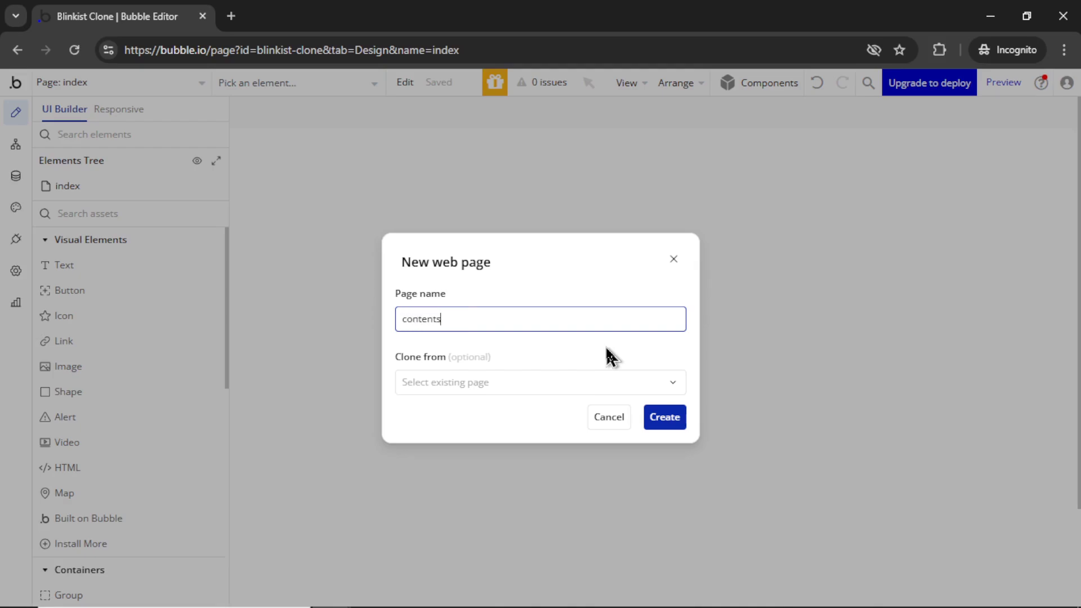
key(Return)
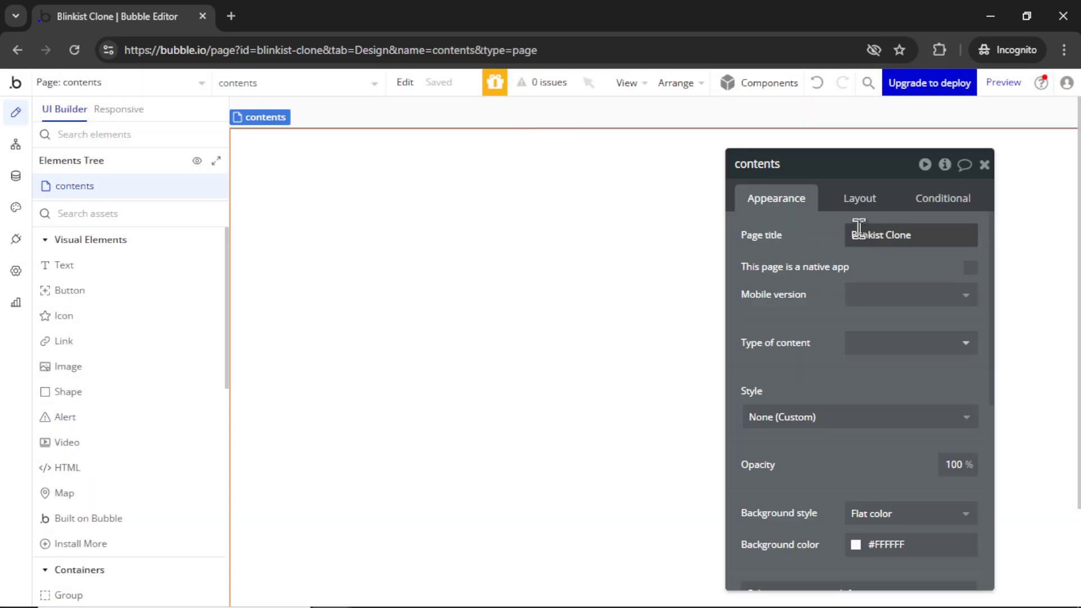
Step: Set the contents page to a Column container layout with the Mobile preset width and a default builder width of 500
click(861, 200)
click(822, 239)
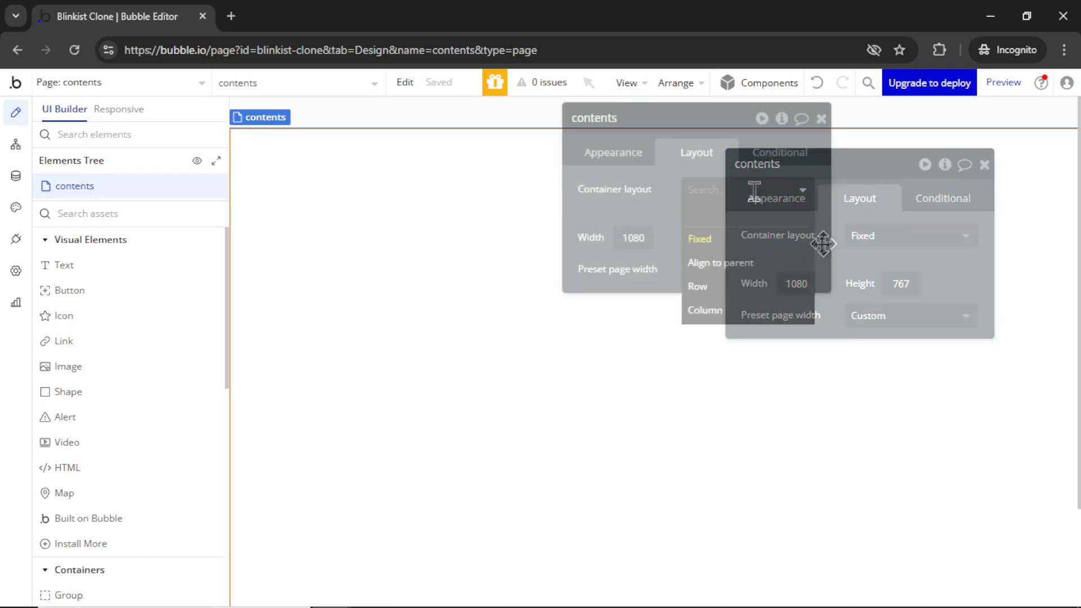
click(709, 310)
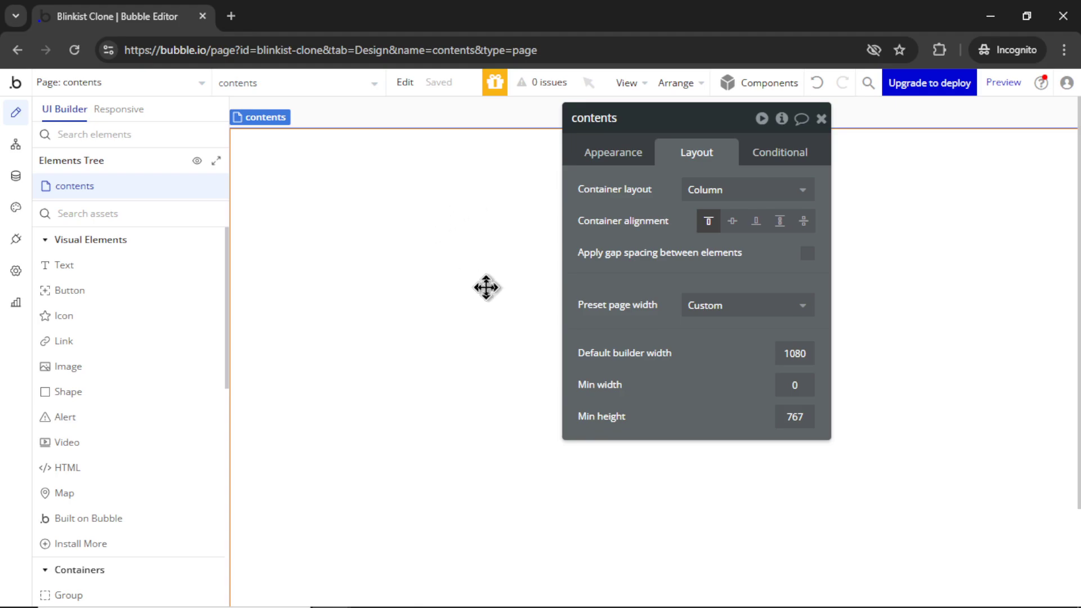
click(665, 287)
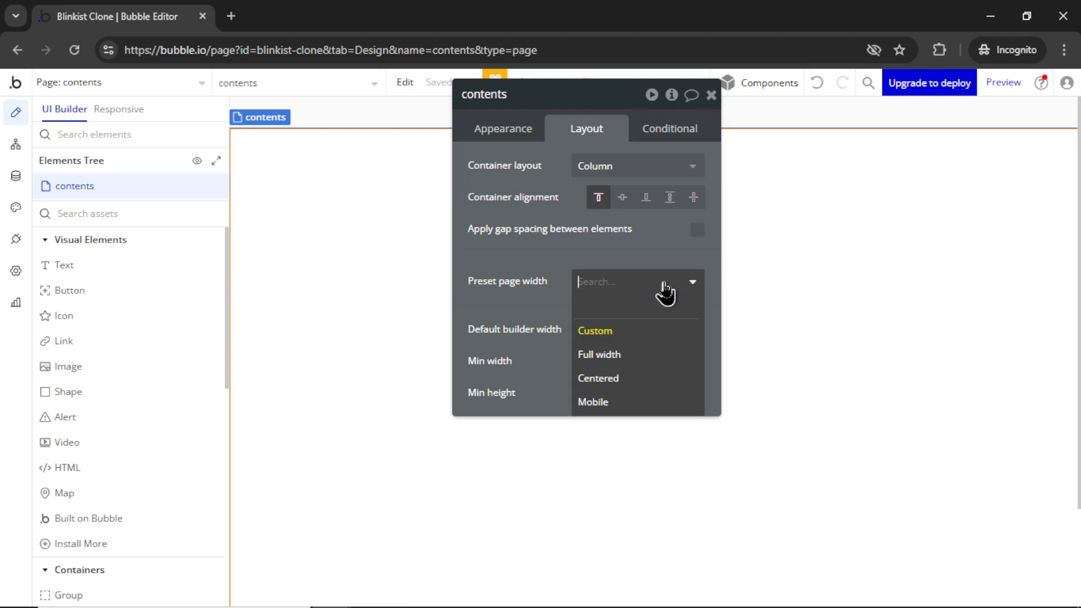
click(645, 402)
double_click(680, 338)
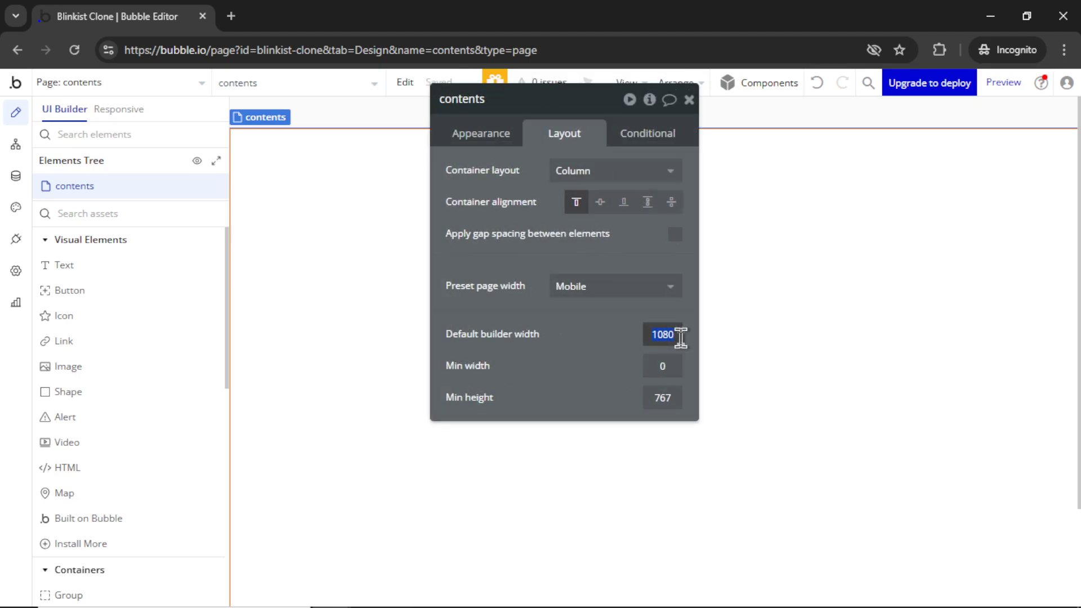
text(500)
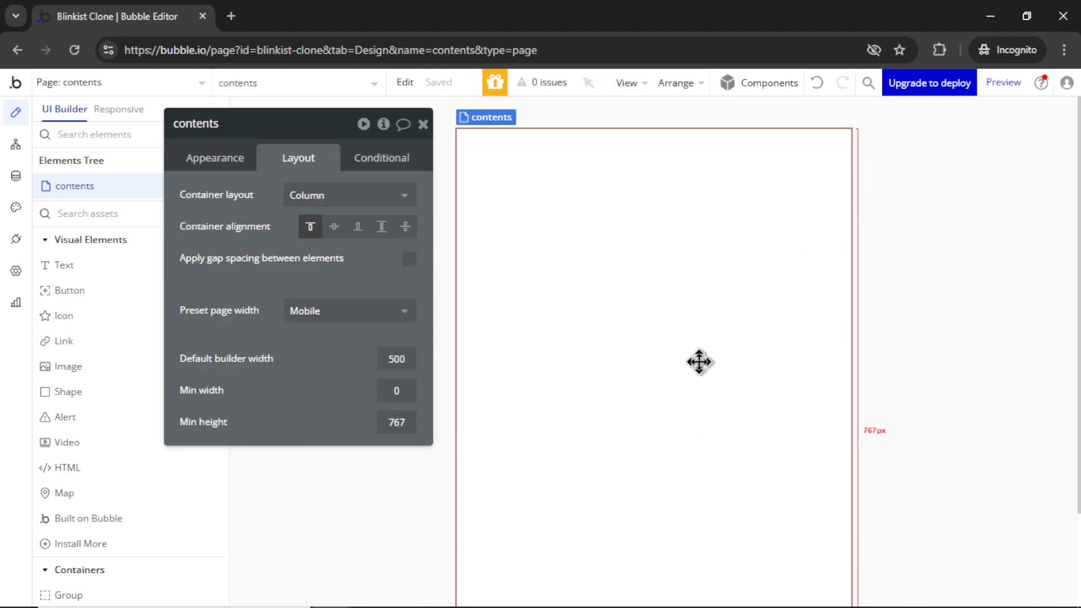
Step: Add a semi-bold heading text element in a larger font size to the contents page, reading "Blink #1"
click(160, 262)
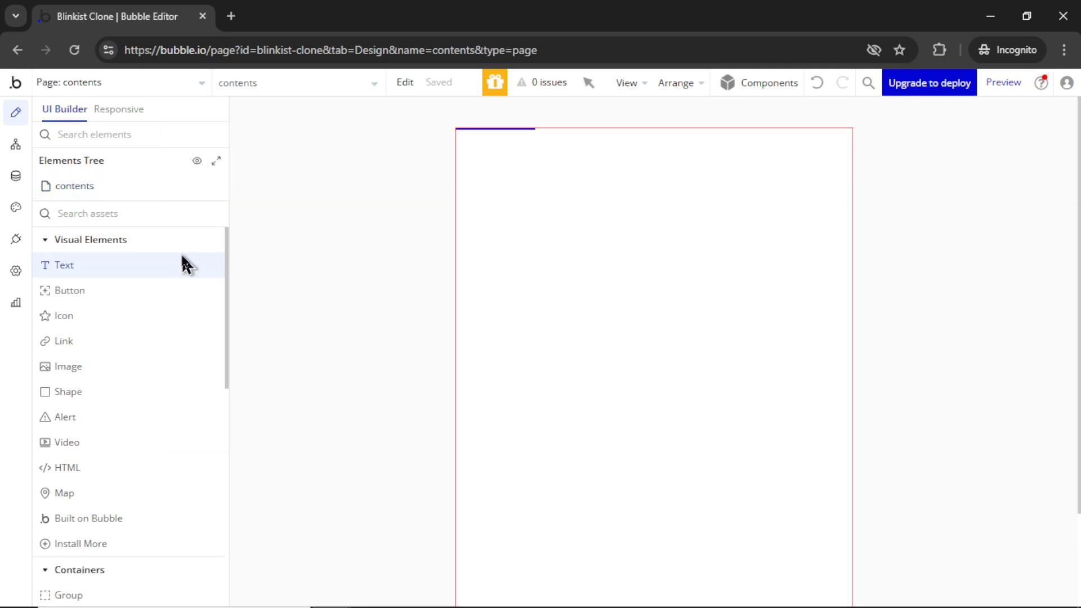
drag(489, 145, 817, 190)
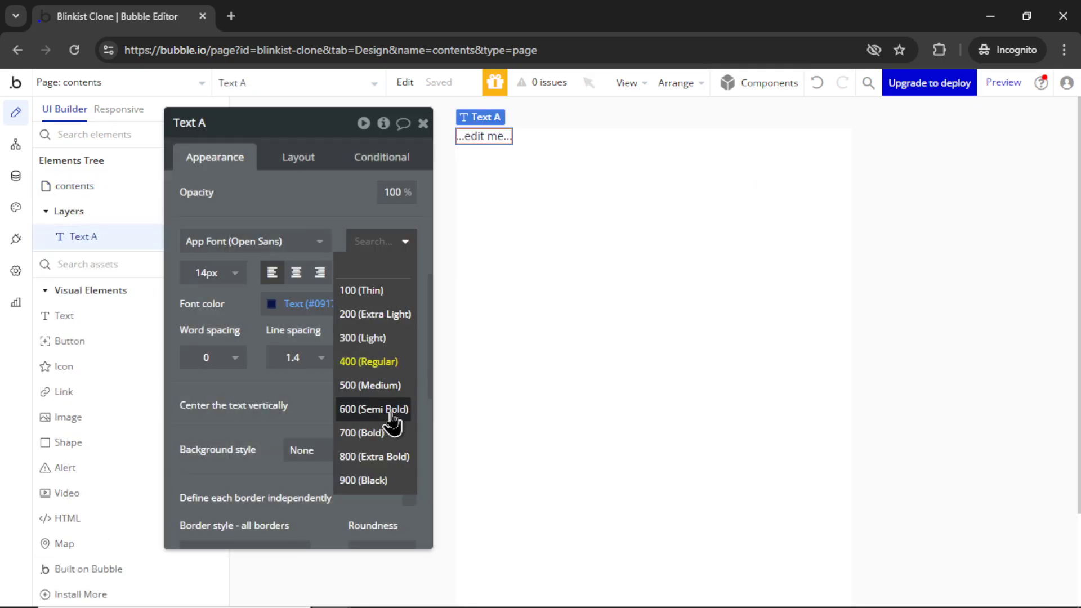
click(390, 413)
click(217, 273)
click(205, 526)
double_click(495, 142)
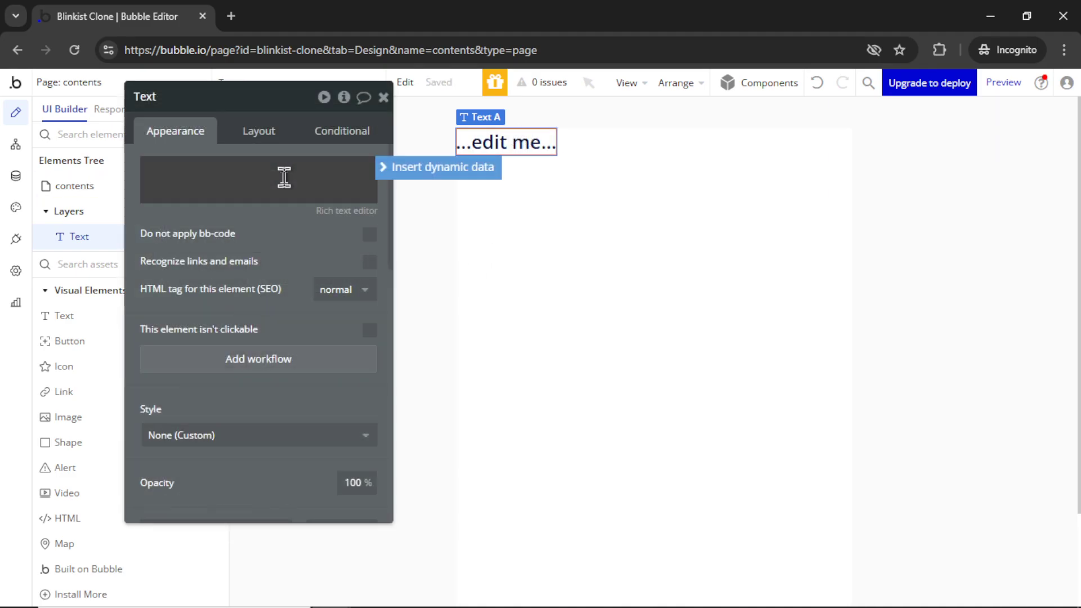
key(BackSpace)
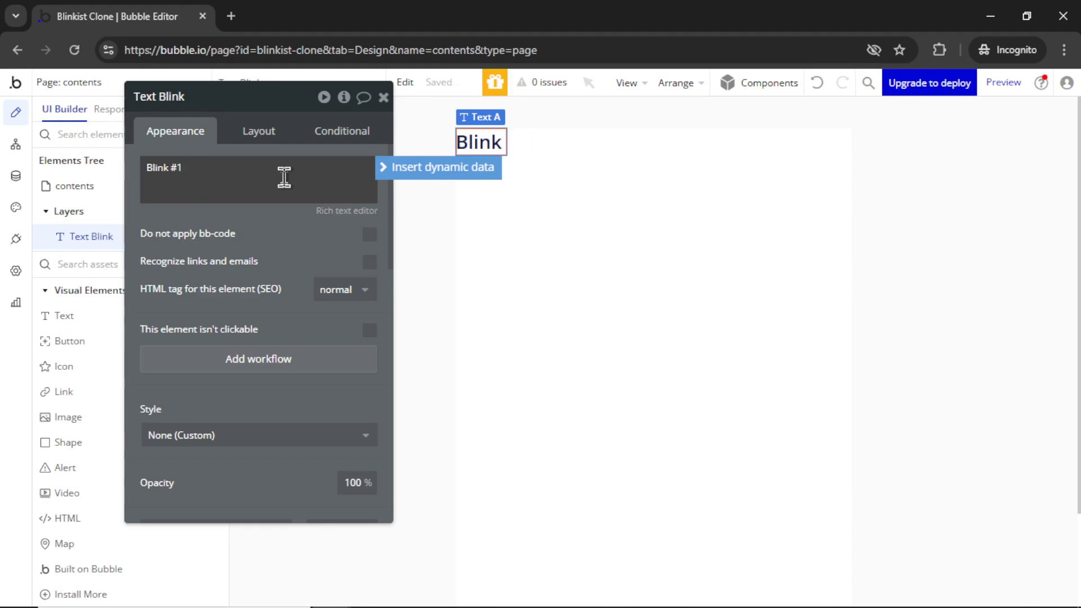
click(586, 231)
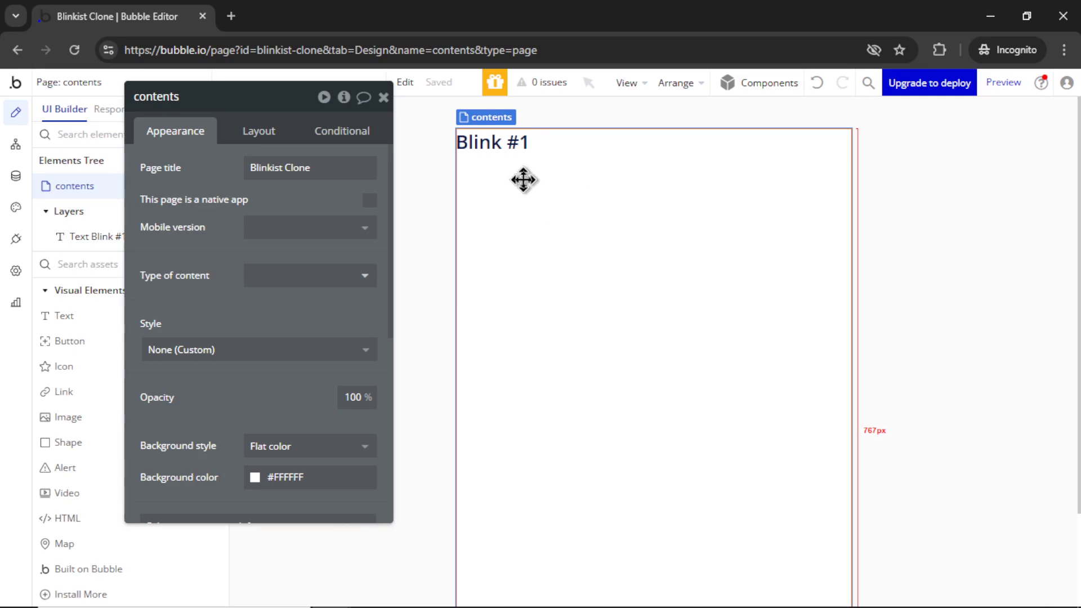
Step: Group the Blink #1 heading in a column container and give the group 25 px of padding on all sides
click(506, 140)
right_click(507, 144)
mouse_move(607, 273)
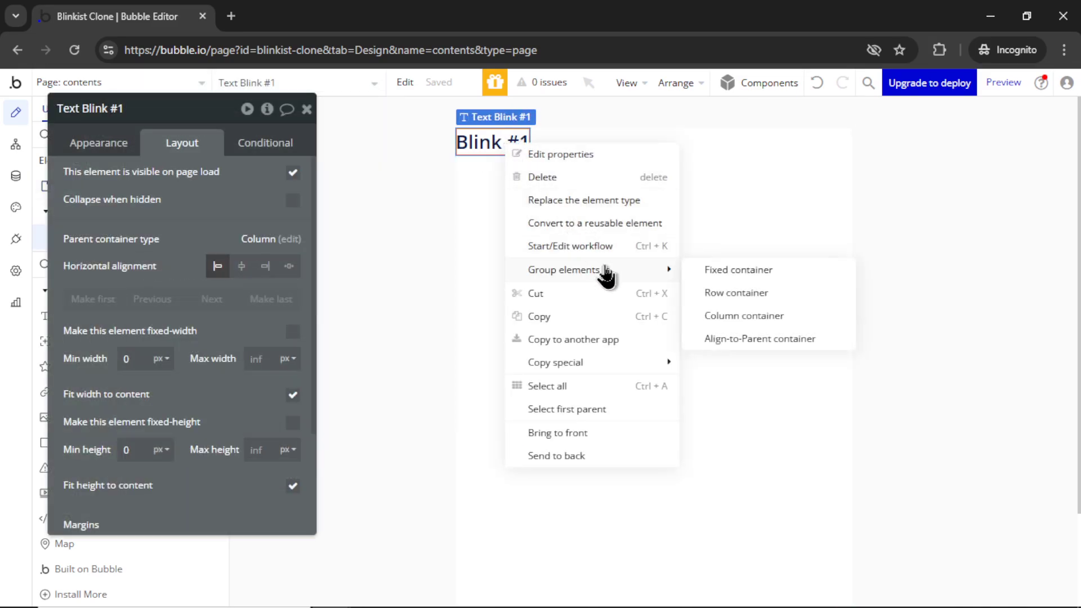
click(758, 324)
scroll(318, 265, down, 3)
double_click(227, 434)
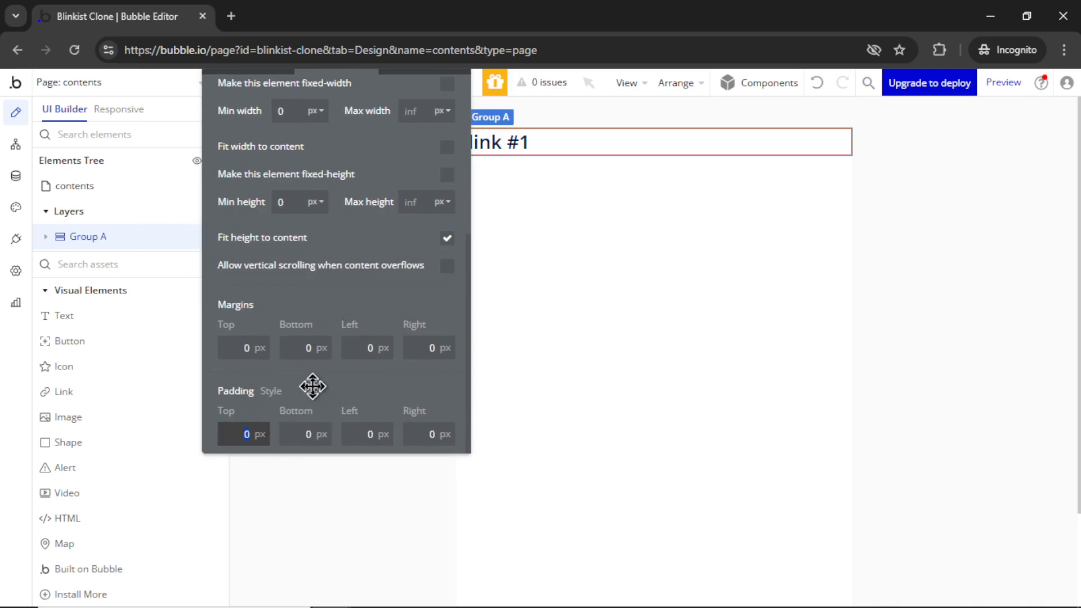
text(25)
click(292, 438)
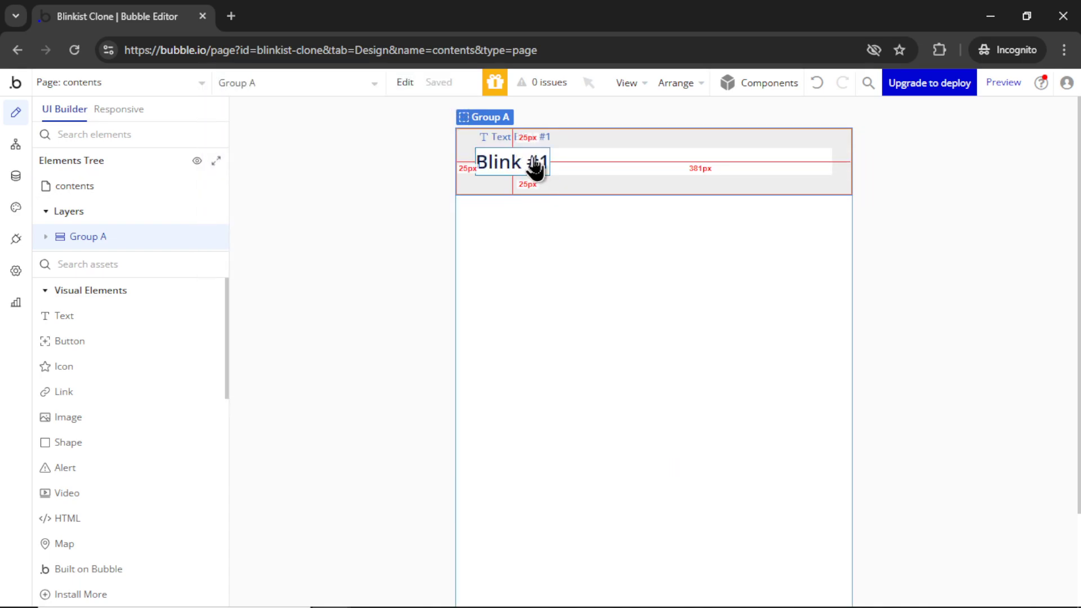
Step: Add a divider shape below the Blink #1 heading without fixed width, with minimum width 0 and height 1 px
click(90, 443)
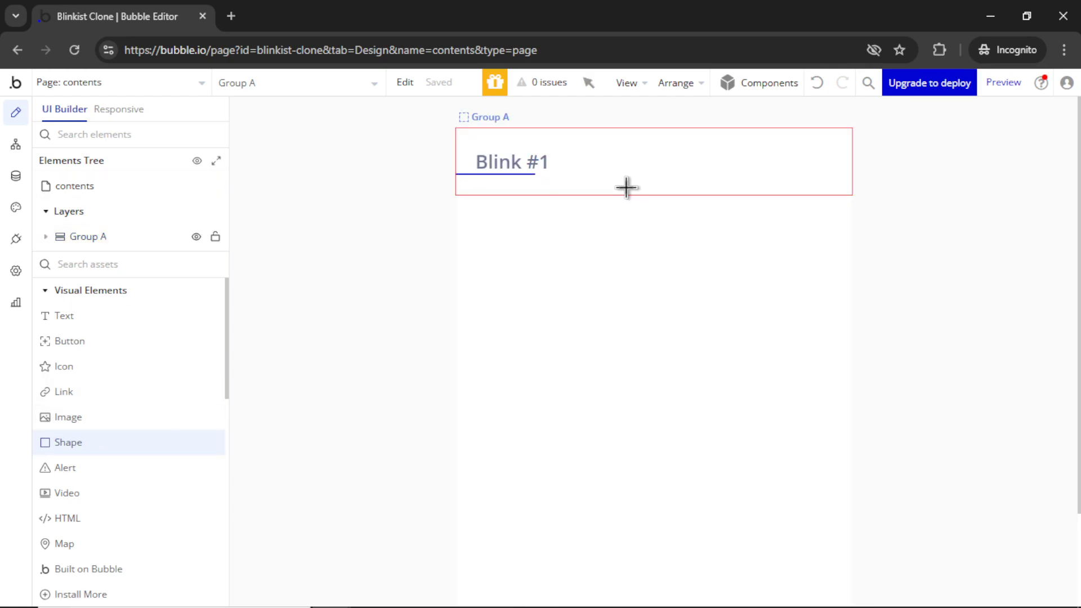
click(627, 188)
click(401, 307)
scroll(359, 352, down, 1)
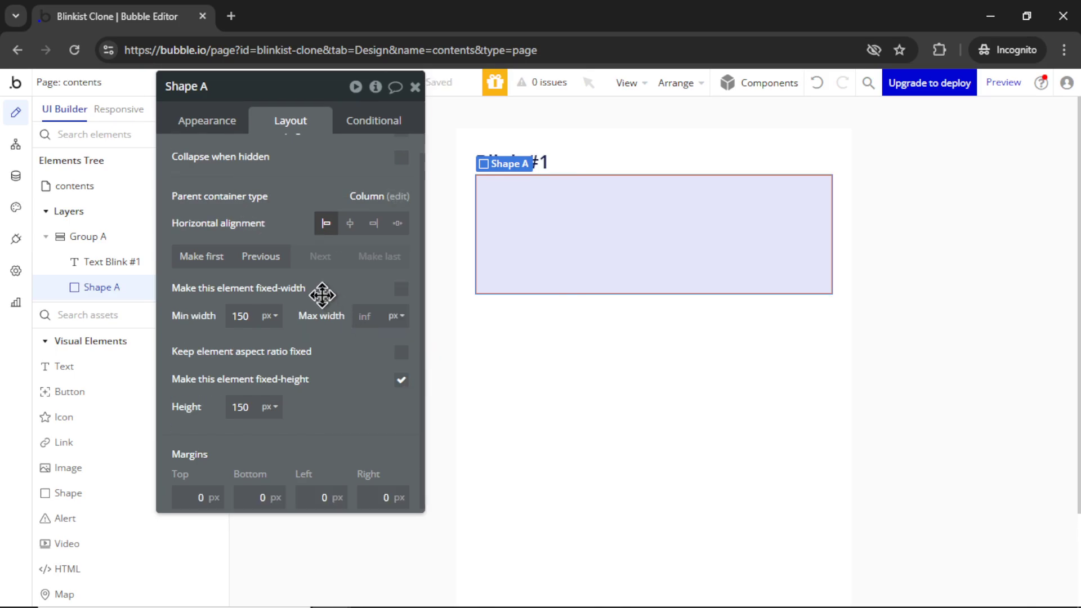
click(260, 315)
click(249, 407)
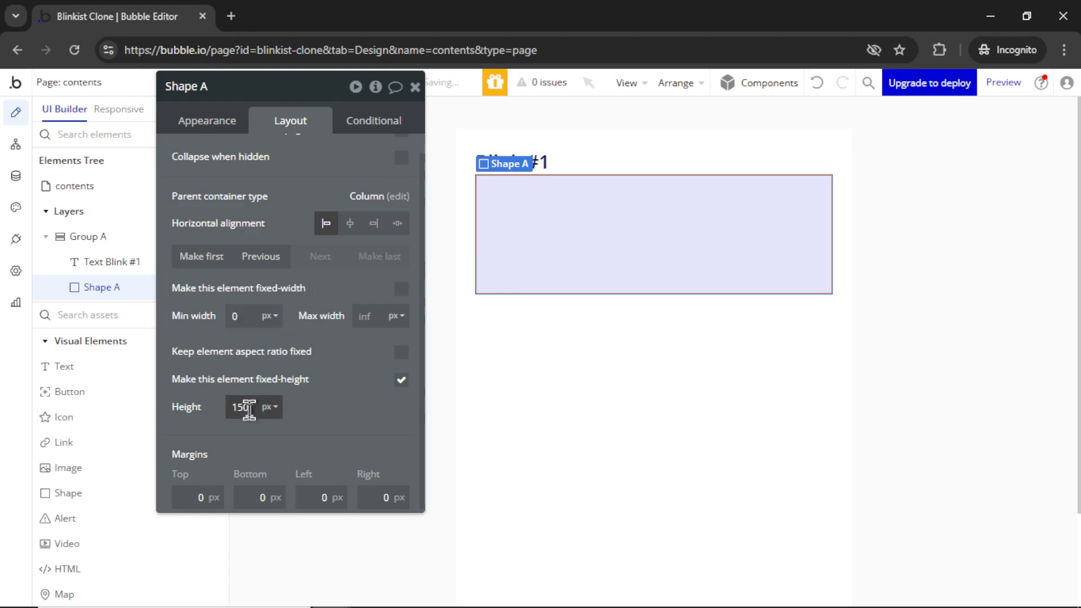
text(1)
Step: Apply gap spacing between the elements in the heading's group with a row gap of 20 px
click(584, 172)
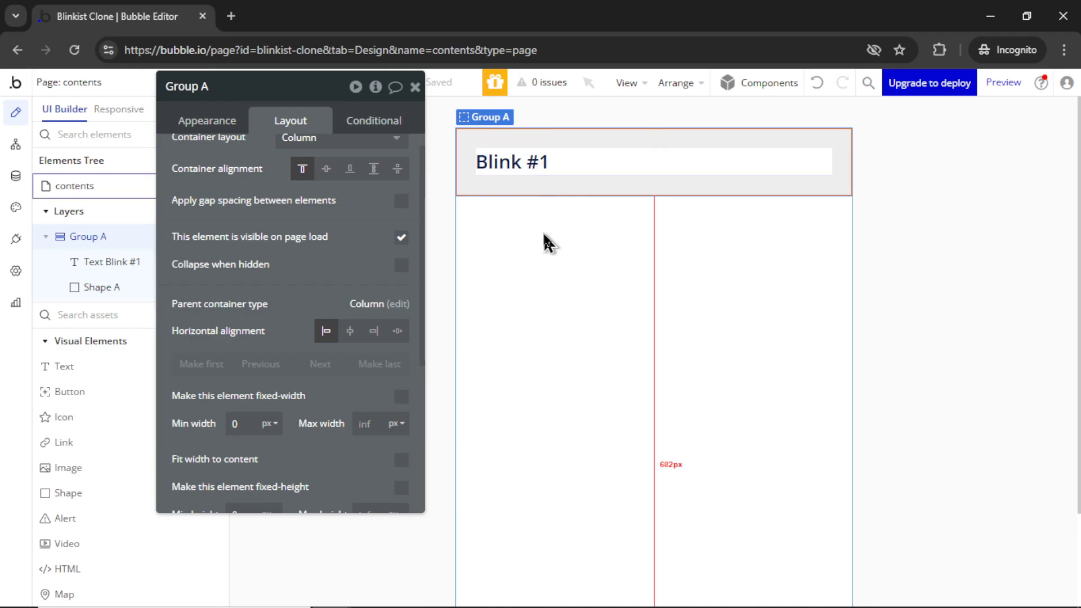
scroll(361, 214, up, 1)
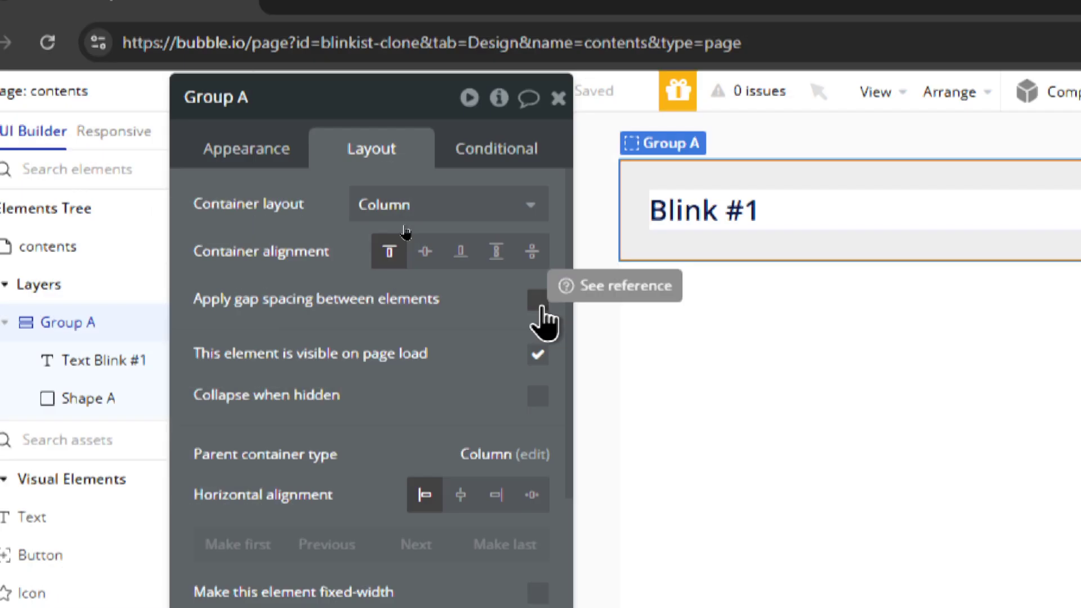
click(538, 301)
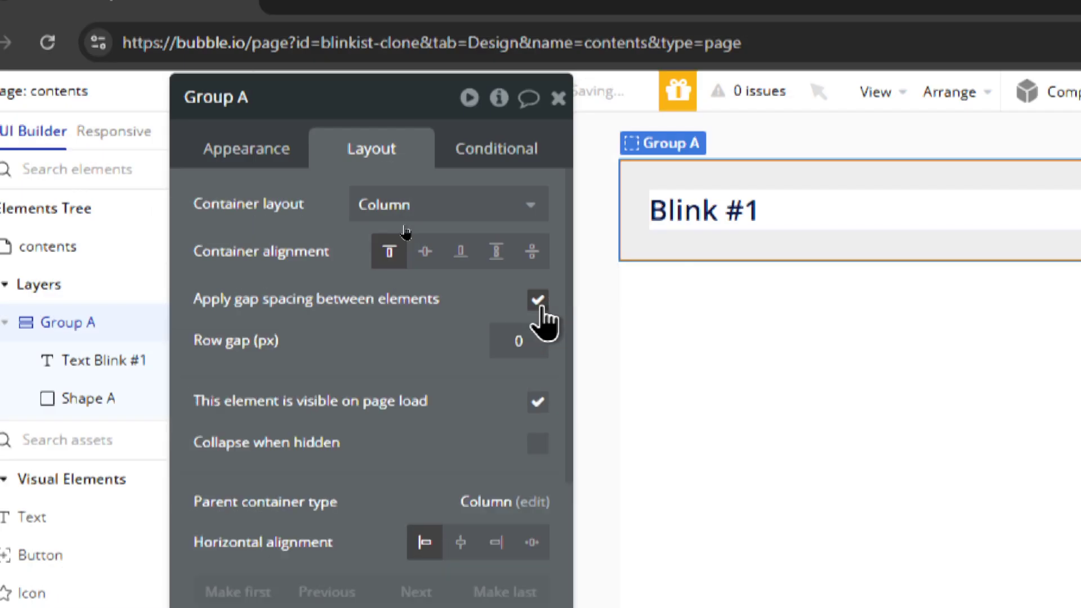
drag(512, 341, 574, 336)
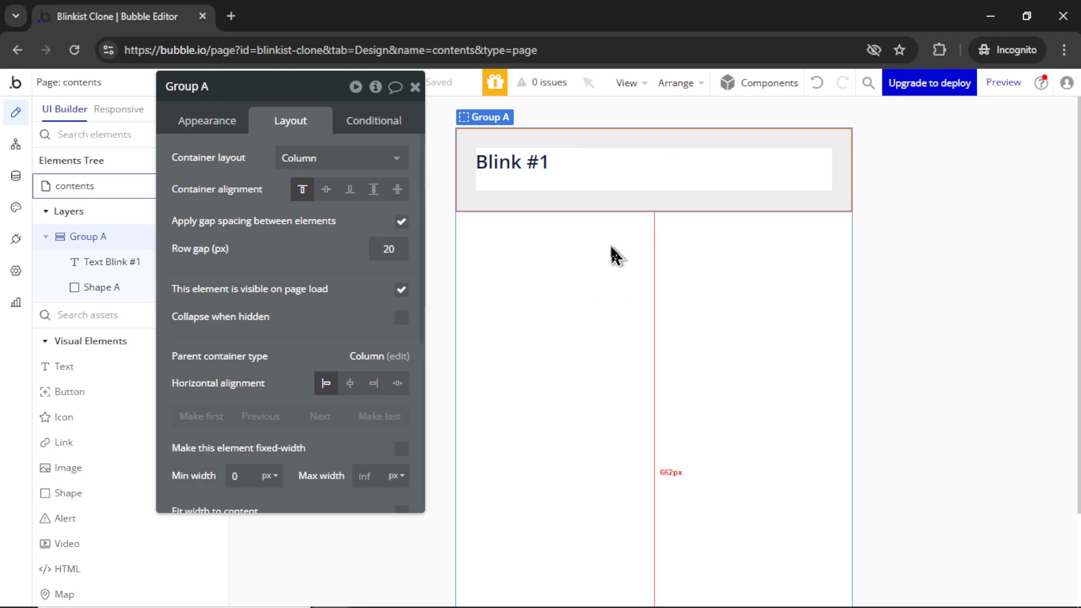
Step: Add a text element reading "Blink 1 summary" below the divider inside the group
click(131, 369)
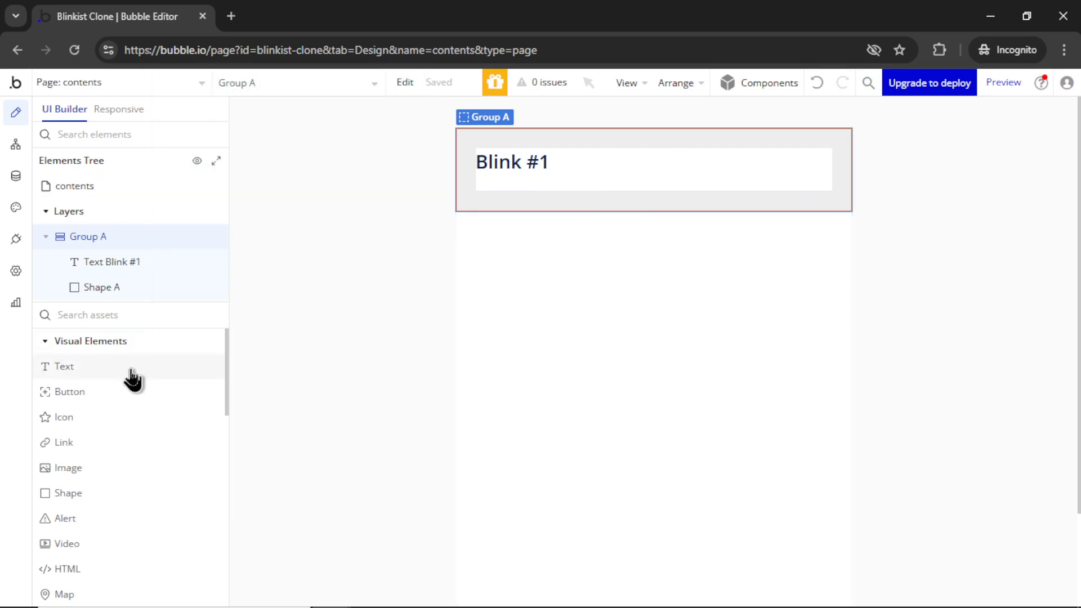
click(523, 205)
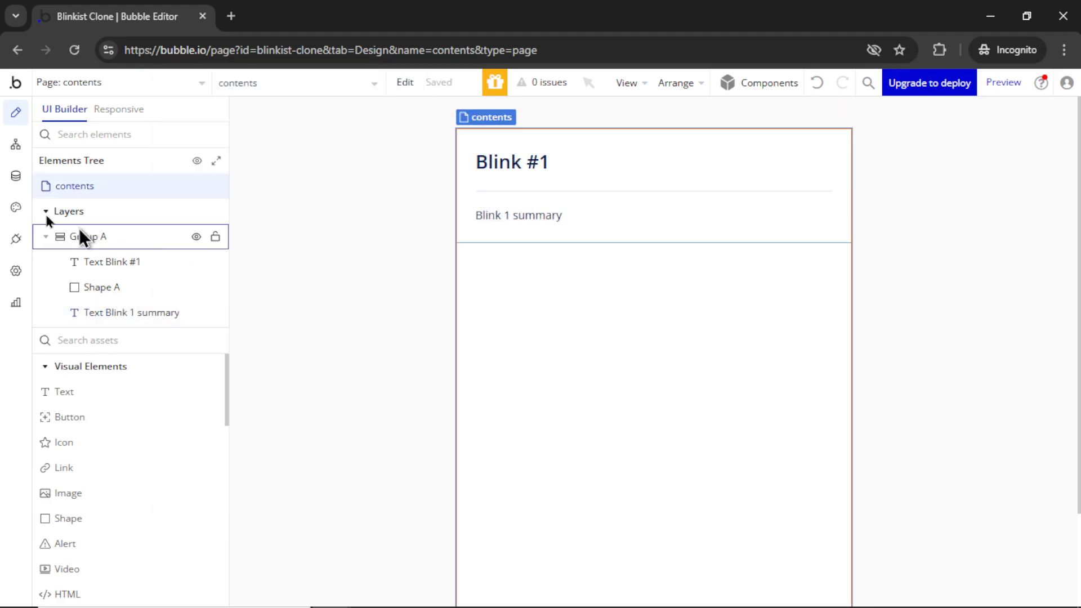
Step: Create a new data type named Book in the app's database
click(15, 178)
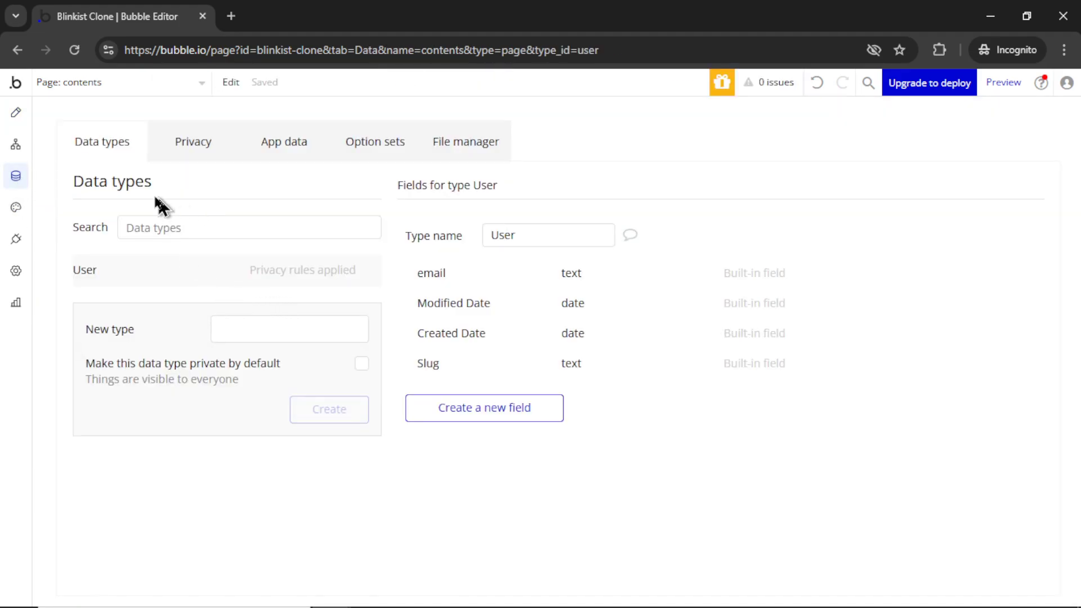
click(274, 329)
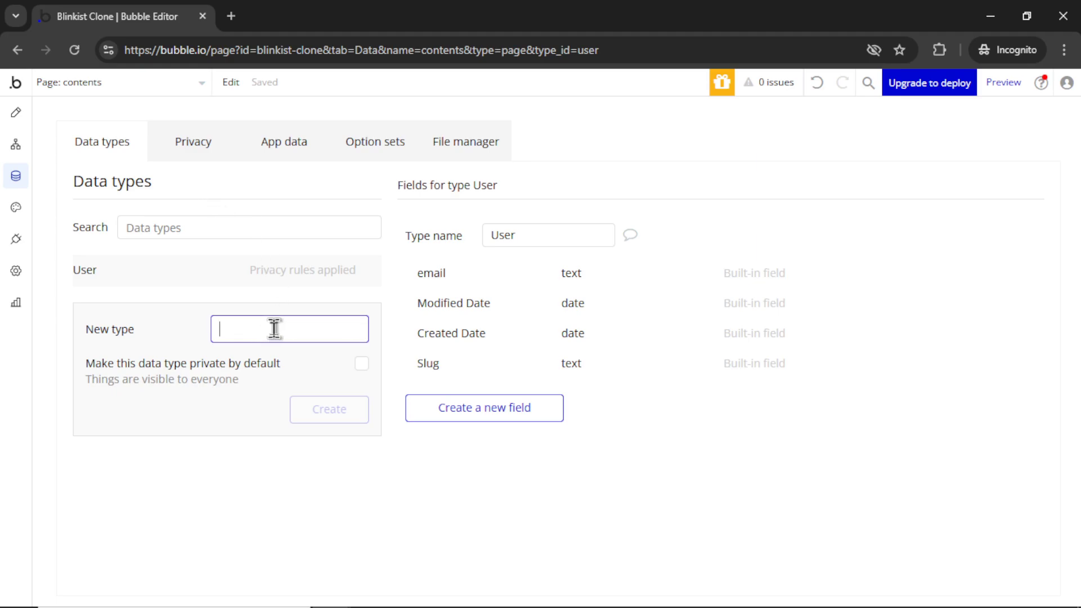
text(Book)
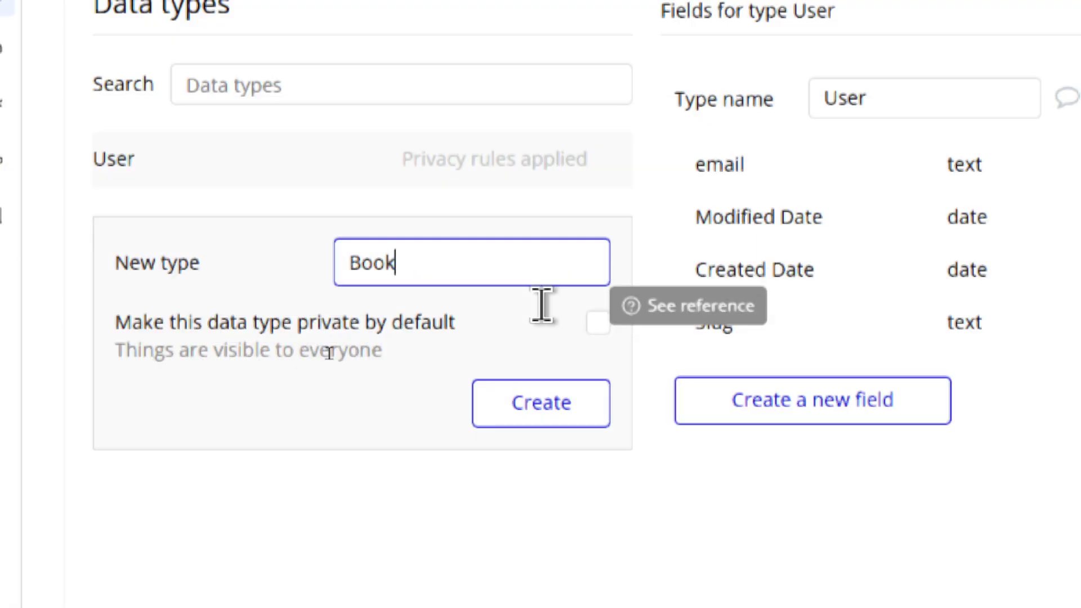
click(540, 403)
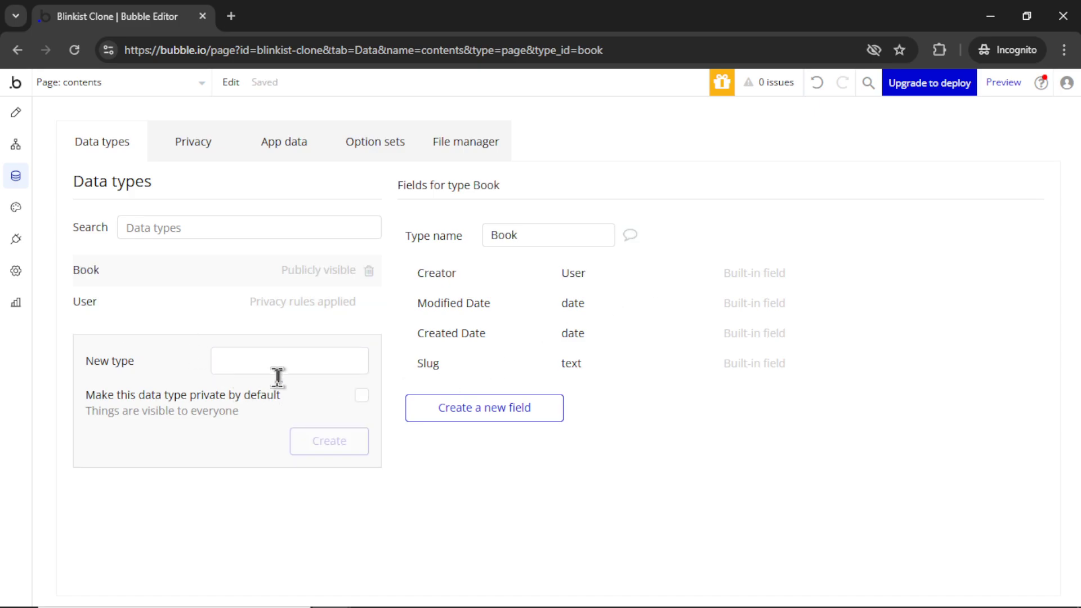
Step: Create a second data type named Blink in the app's database
click(288, 365)
text(Blink)
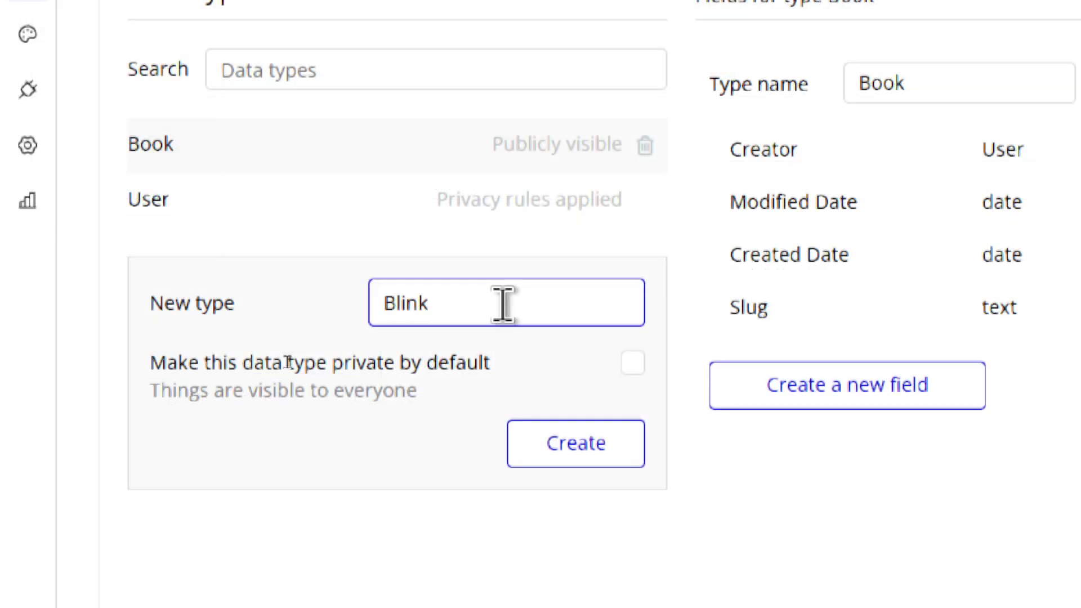
click(575, 443)
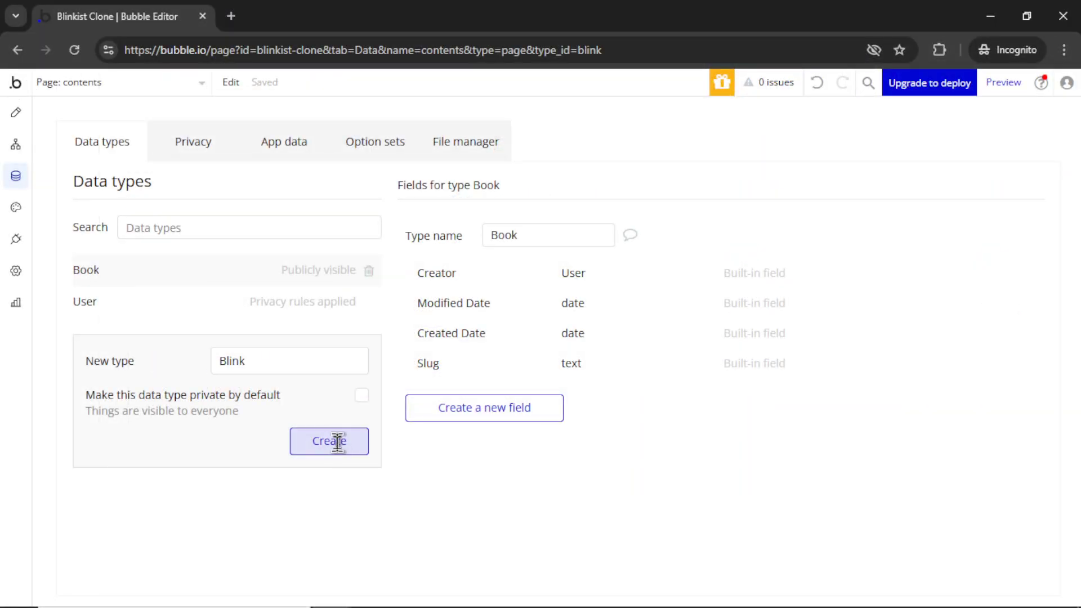
Step: Add a field named Blinks to the Book data type, typed as a list of Blink entries
click(154, 307)
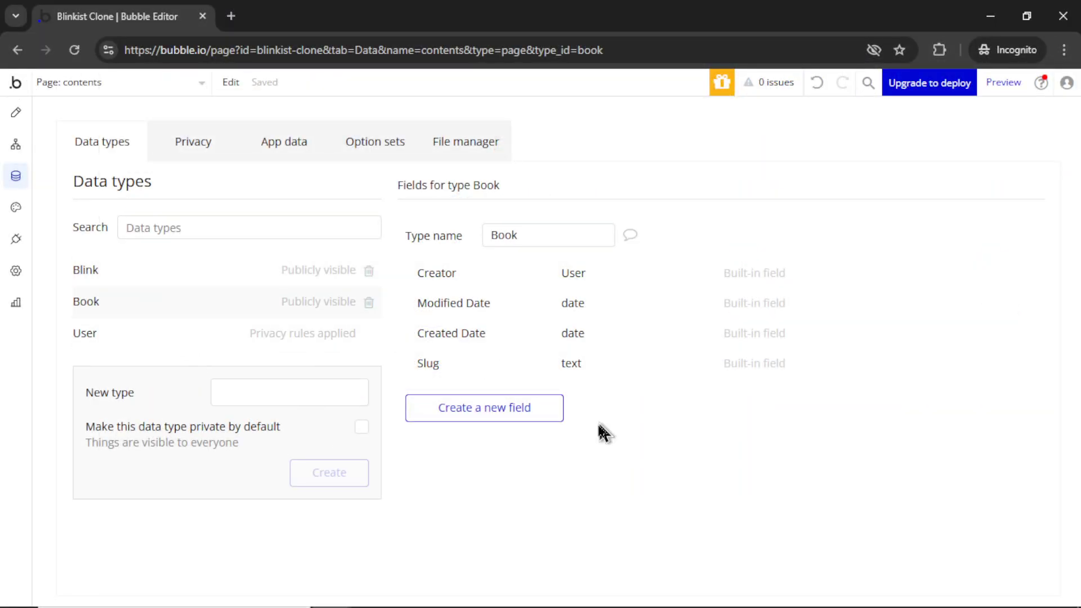
click(491, 405)
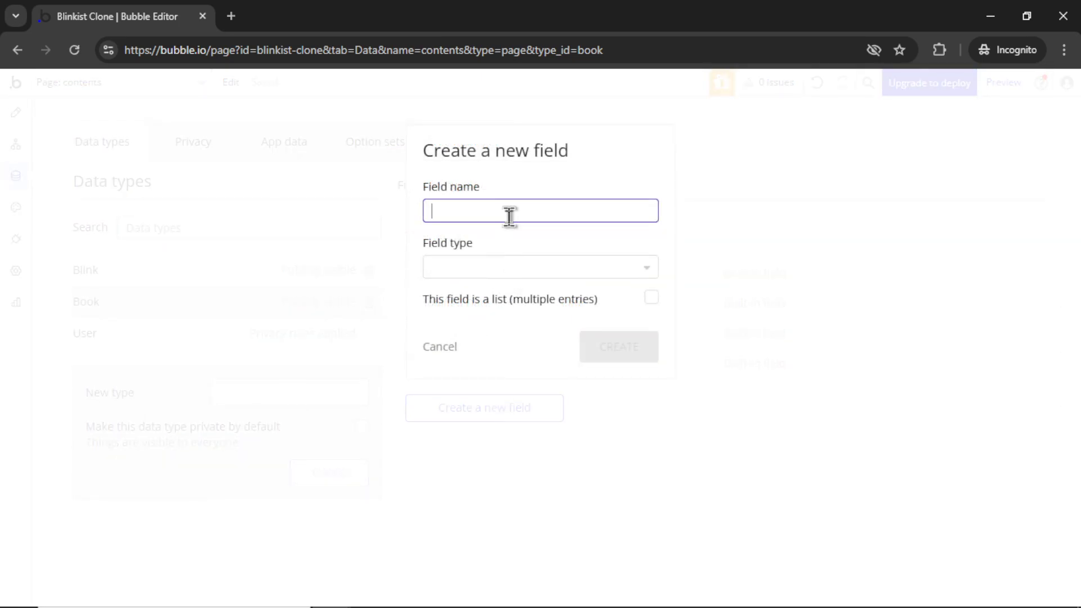
click(538, 267)
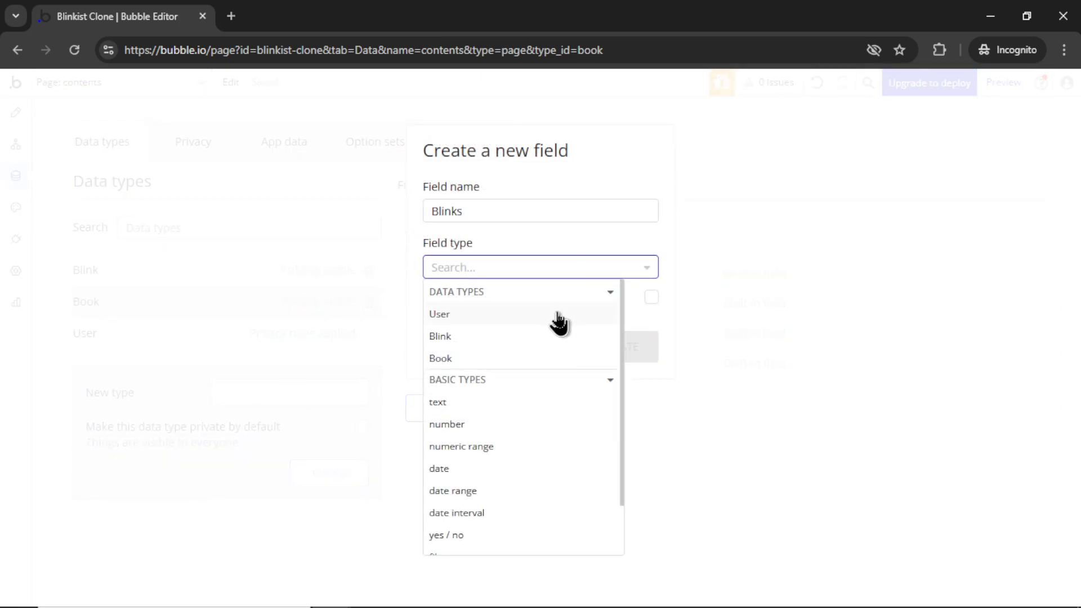
click(507, 338)
click(650, 298)
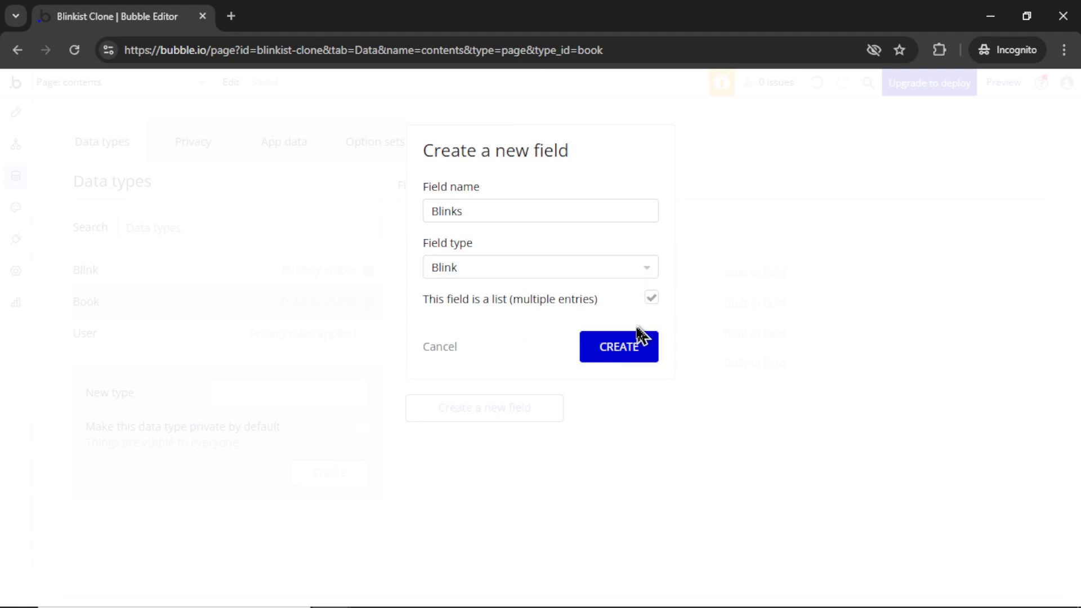
click(623, 350)
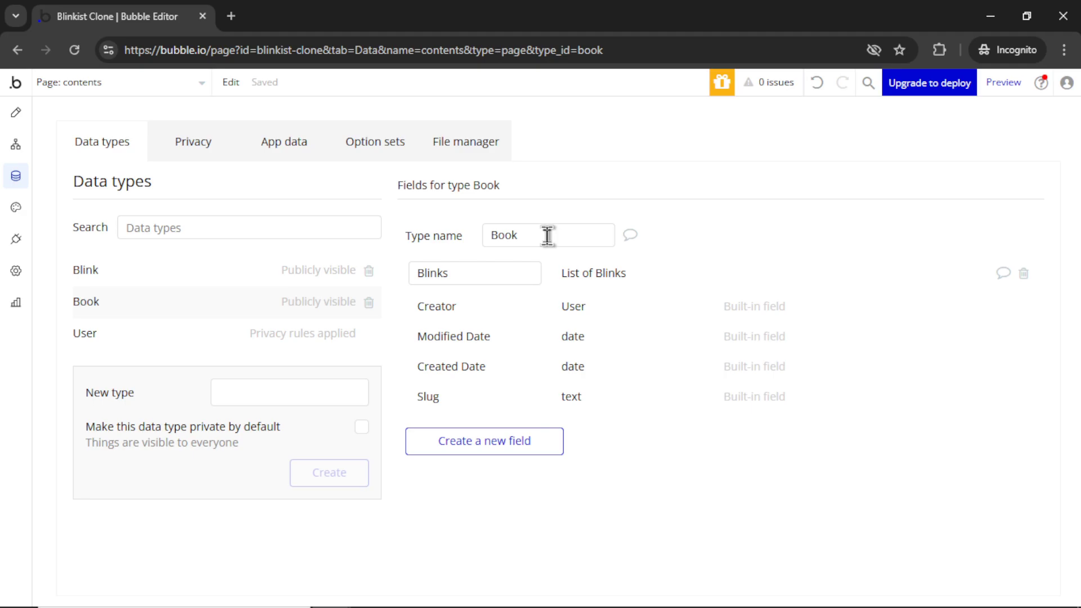
Step: Add a text field named Title to the Blink data type
click(170, 278)
click(484, 407)
text(Ti)
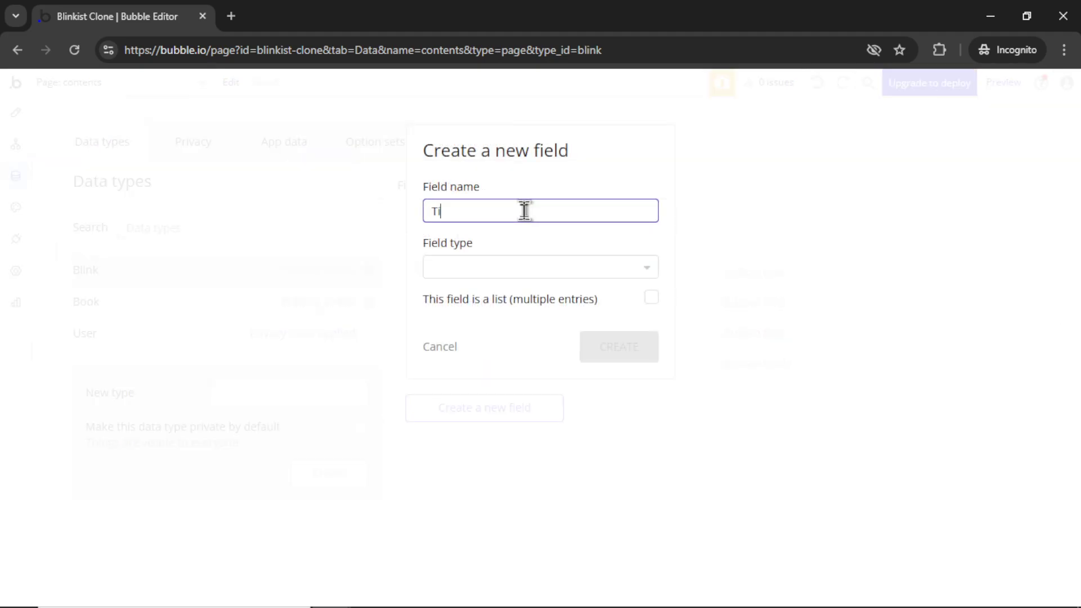
click(543, 267)
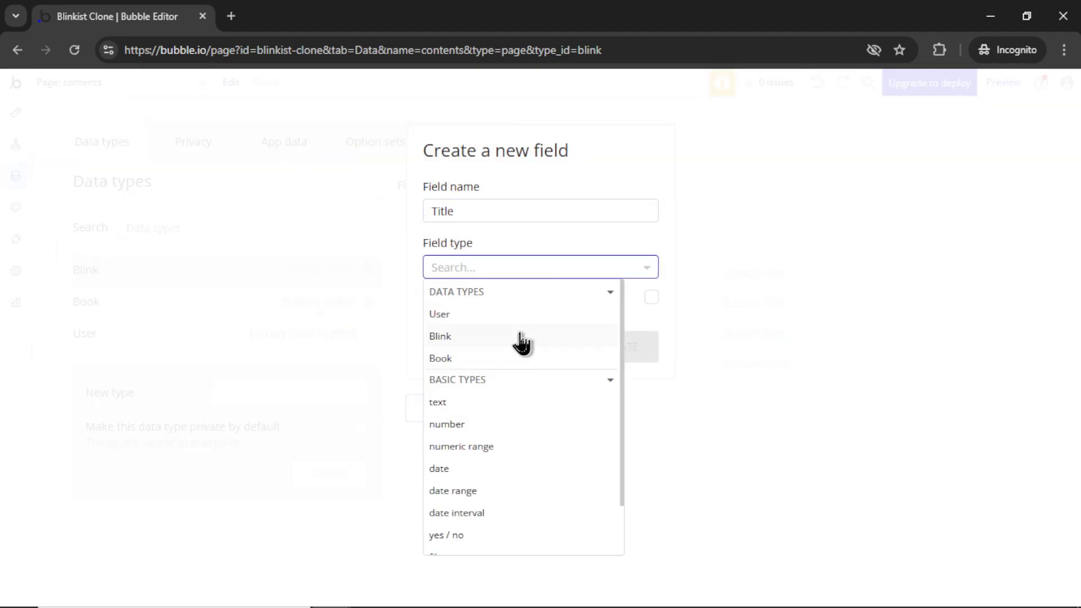
click(501, 409)
click(628, 354)
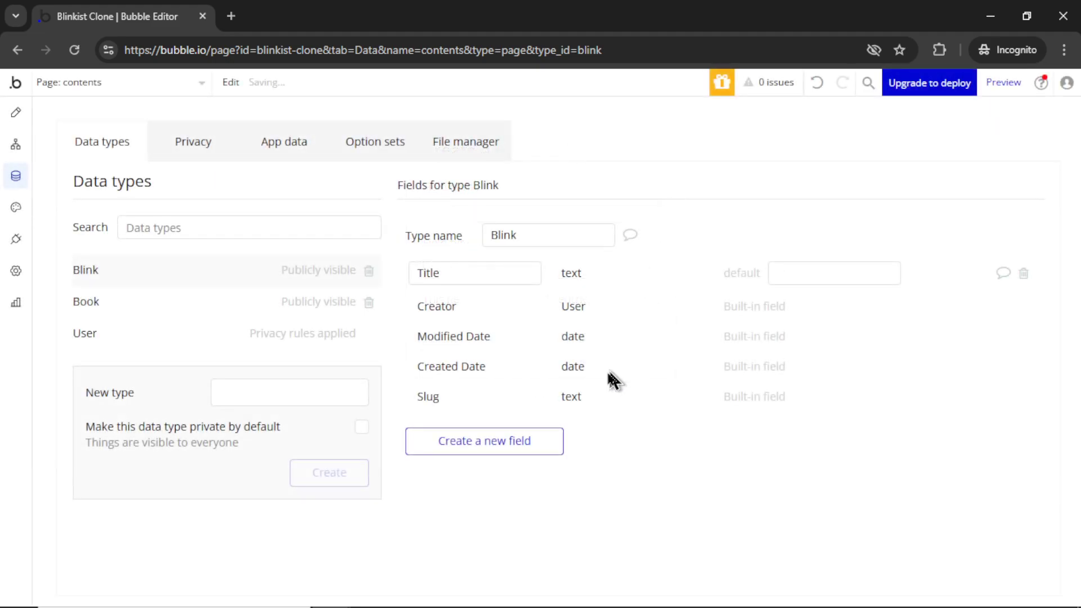
Step: Add a text field named Summary to the Blink data type
click(502, 441)
click(519, 218)
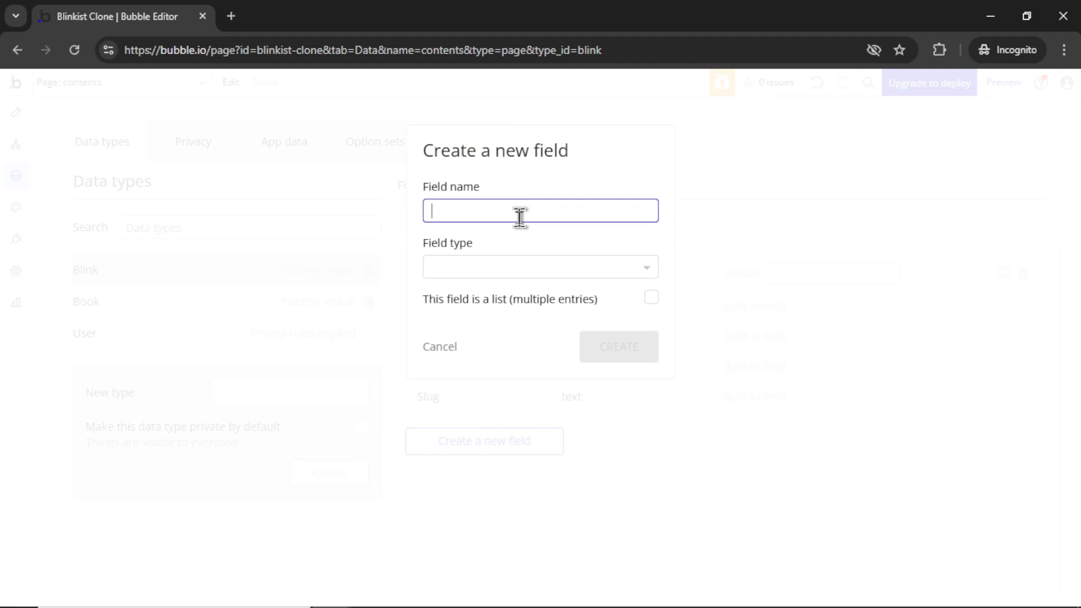
text(Contents)
key(ctrl+a)
text(Su)
click(557, 267)
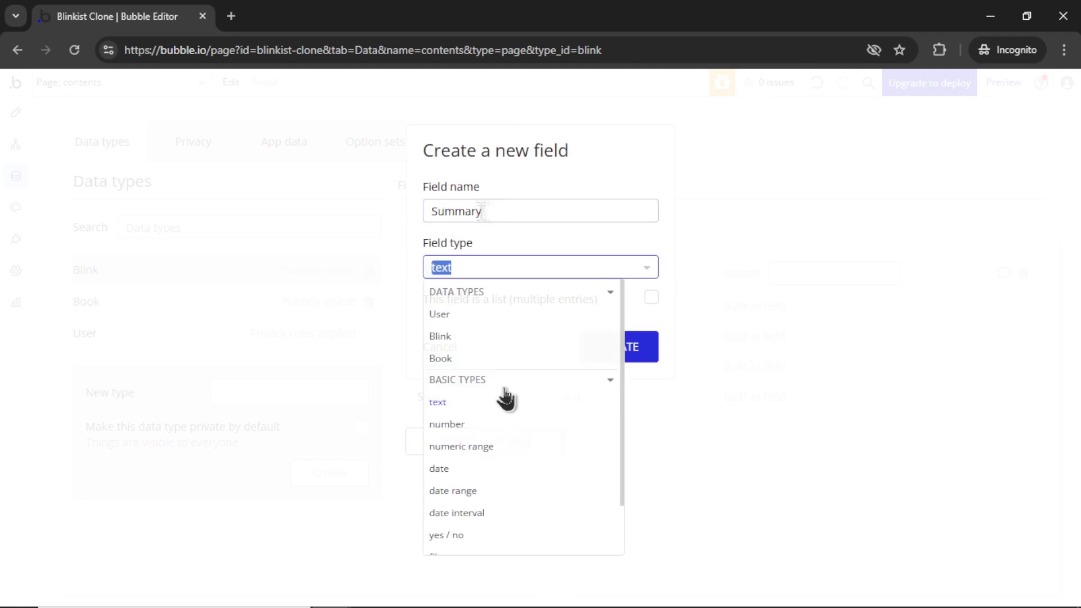
click(502, 401)
click(629, 351)
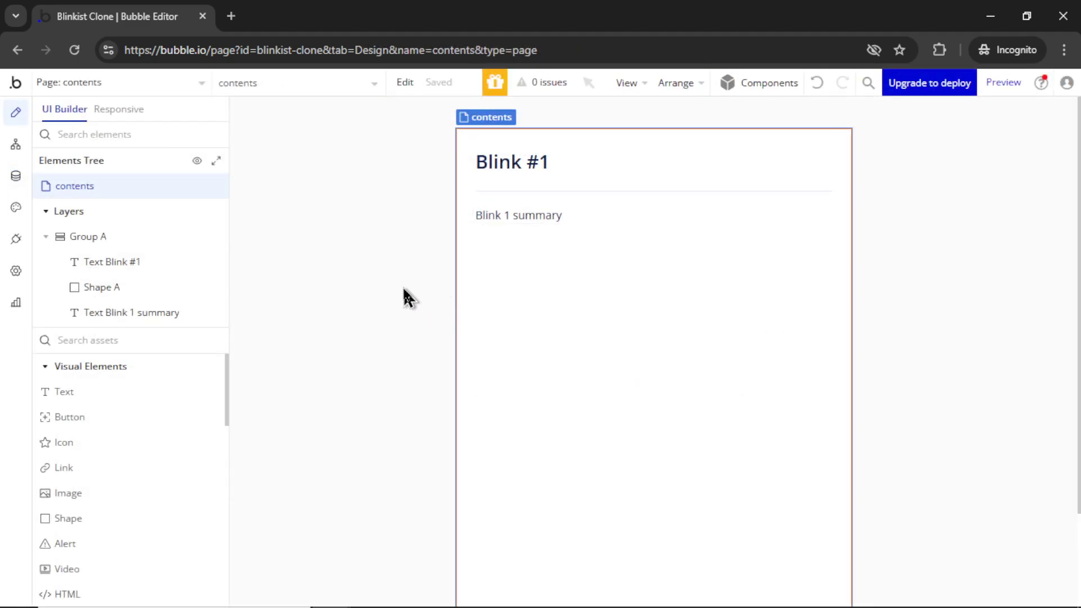
Step: Set the contents page's type of content to Book in the page's design properties
double_click(403, 286)
drag(374, 299, 684, 329)
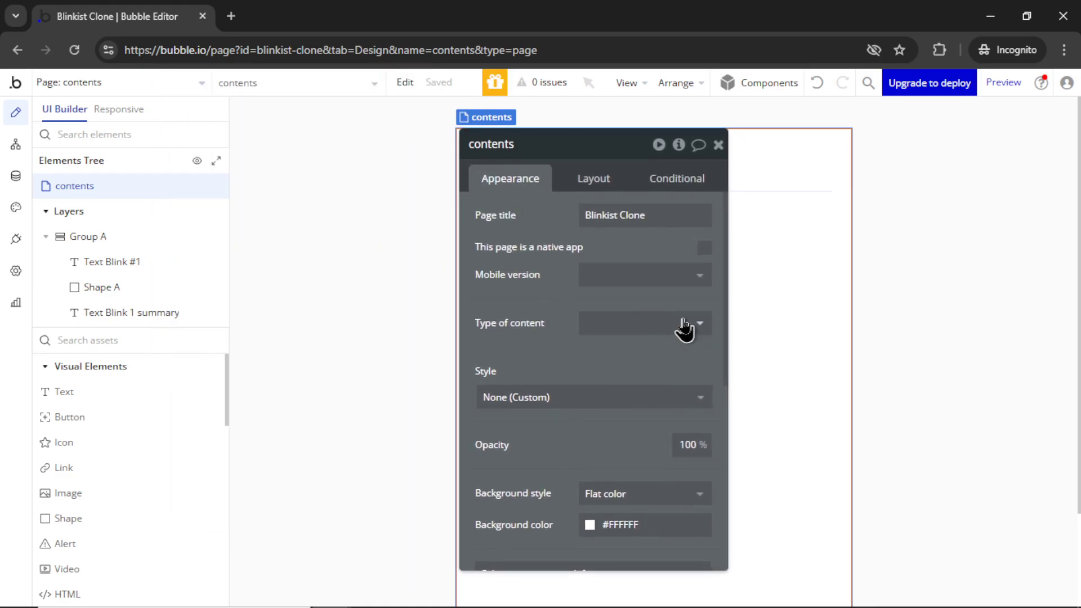
click(684, 327)
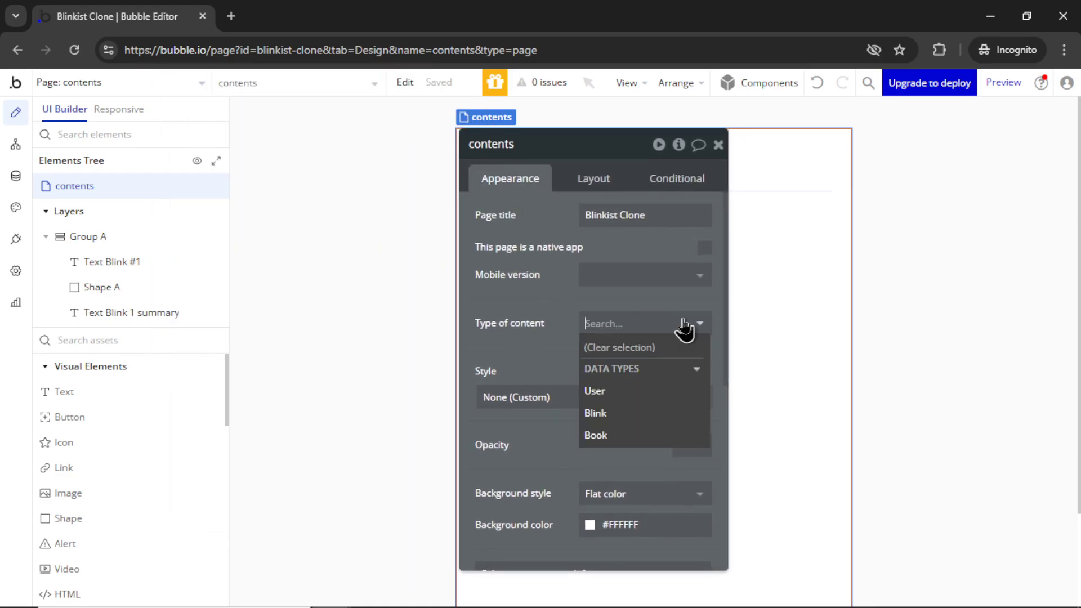
click(657, 439)
Step: Detach the group's style and set its type of content to Book, with the current page's Book as data source
click(839, 224)
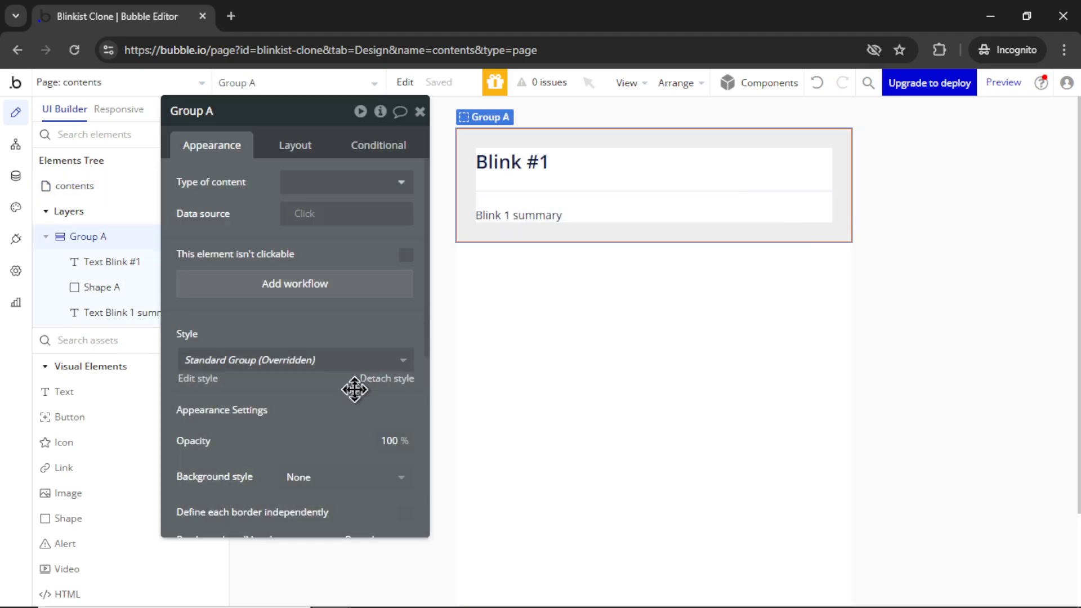
click(373, 388)
click(360, 183)
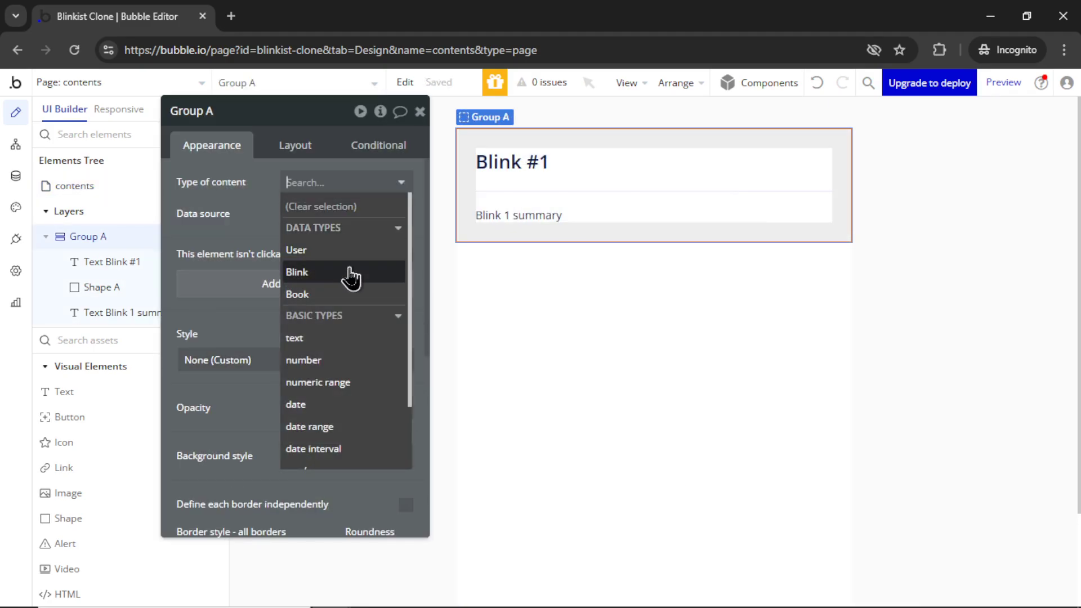
click(342, 298)
click(338, 214)
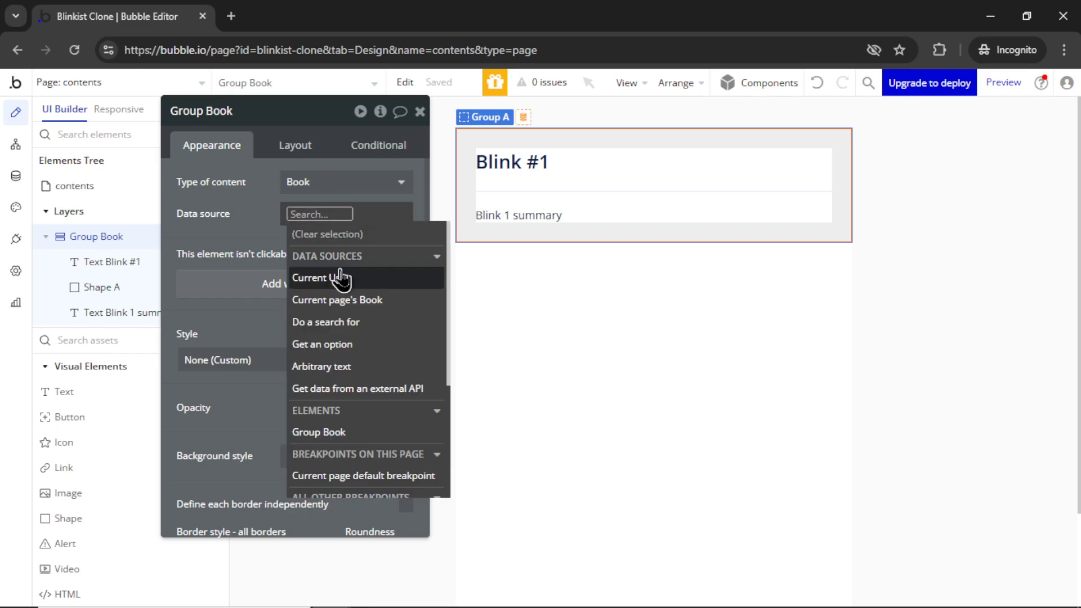
click(363, 302)
Step: Replace the Blink #1 heading text with dynamic data: Parent group's Book's Blinks:item #1's Title
click(519, 169)
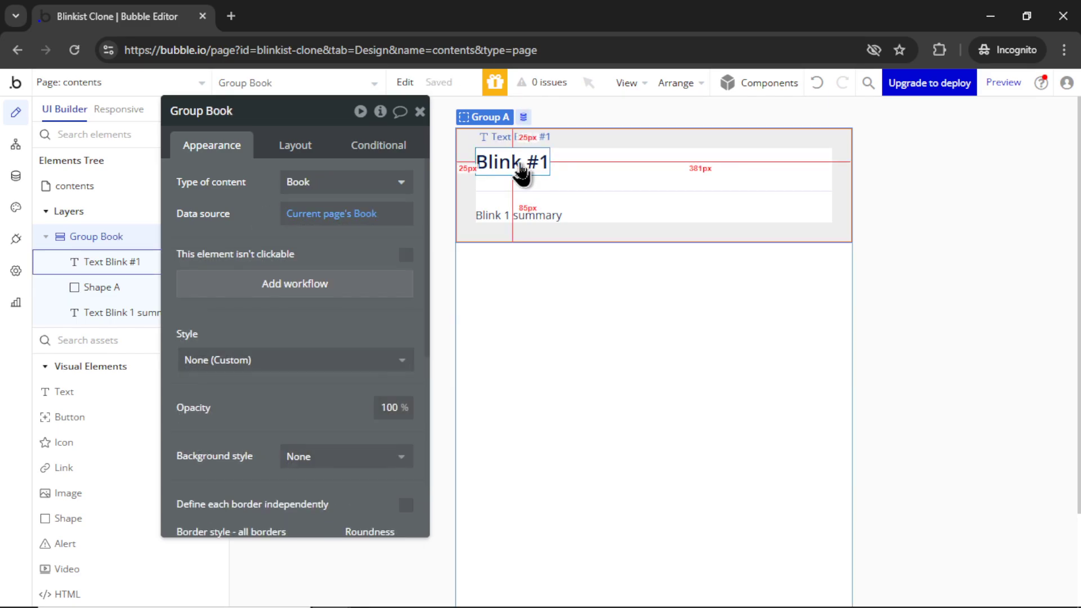
triple_click(250, 191)
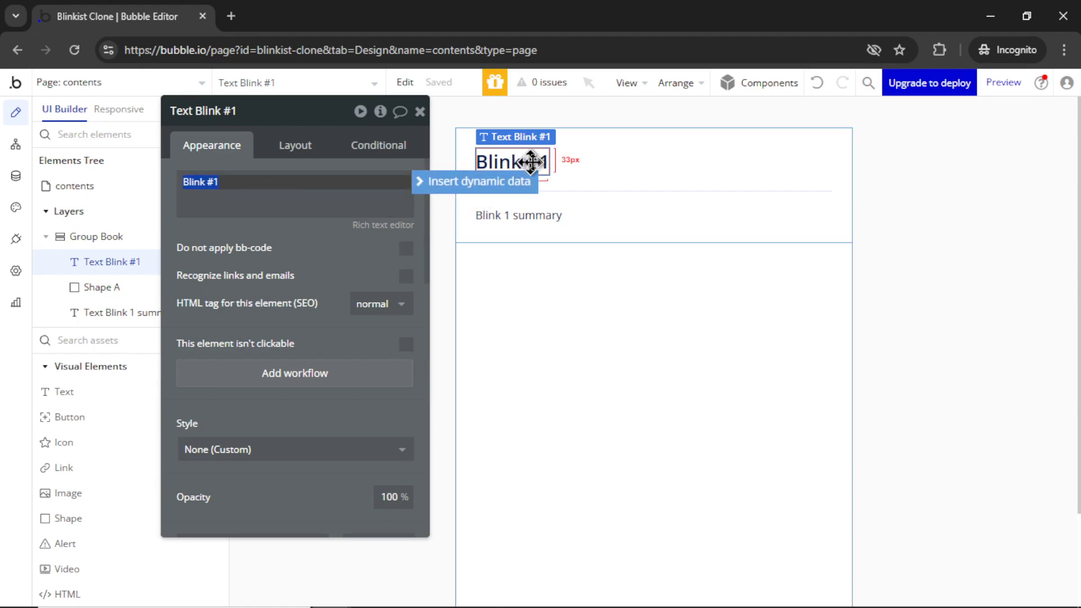
click(478, 183)
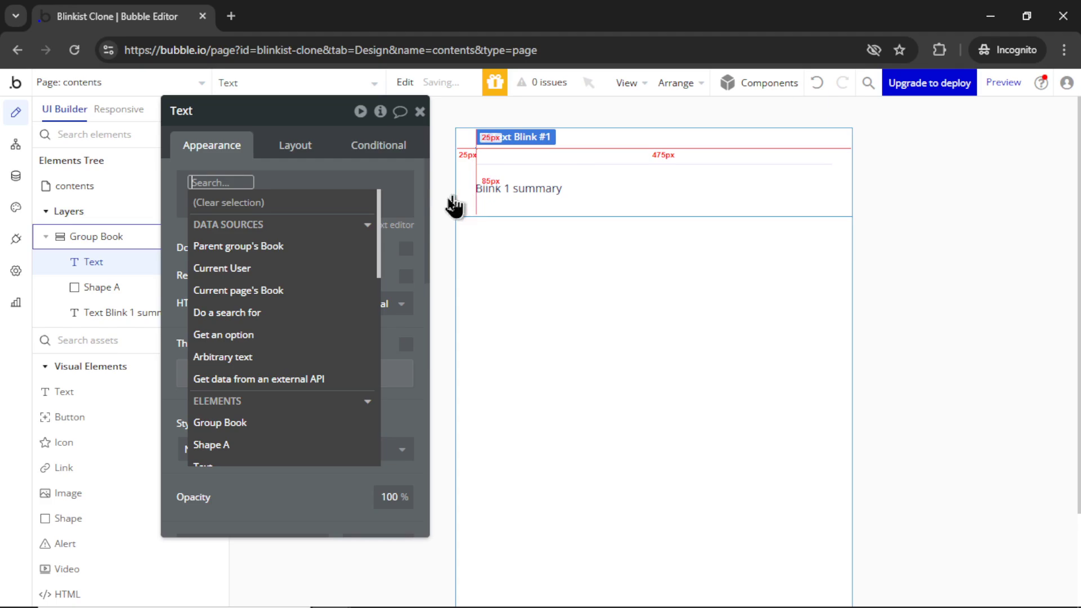
click(293, 250)
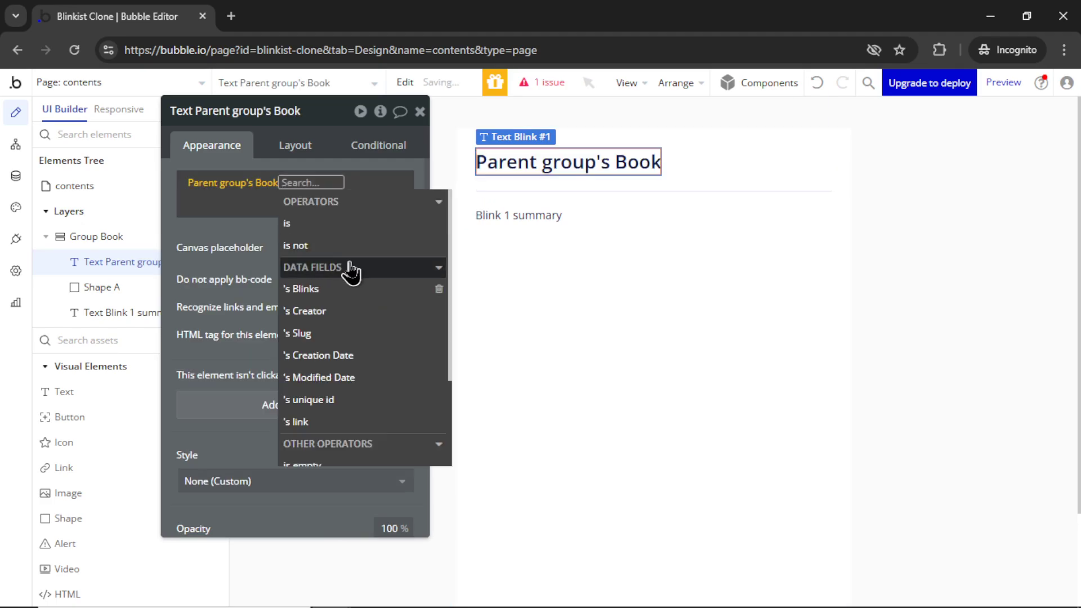
click(357, 291)
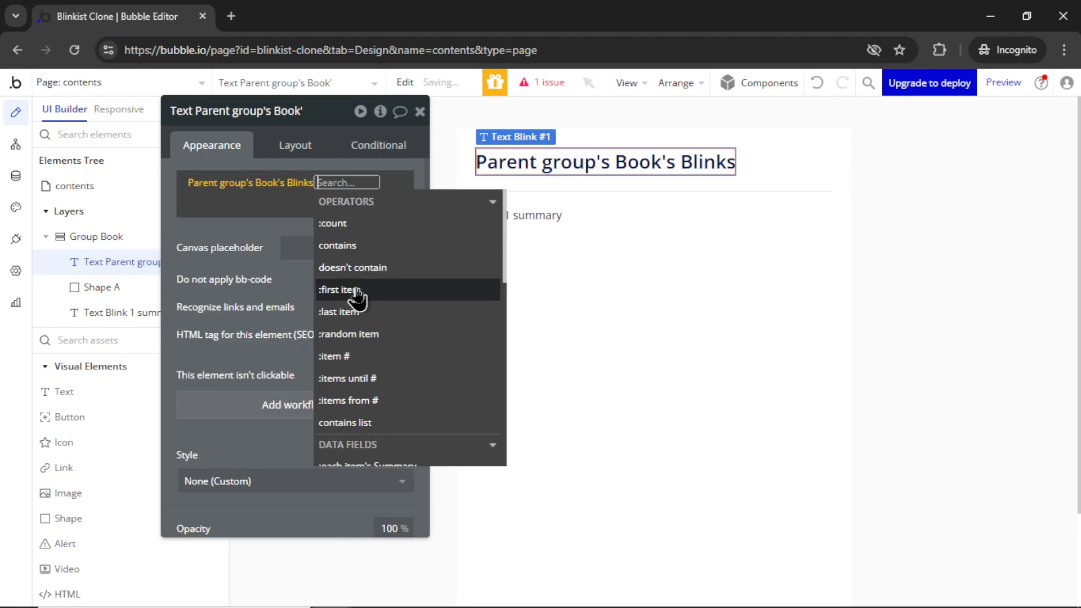
click(386, 365)
text(1)
click(262, 237)
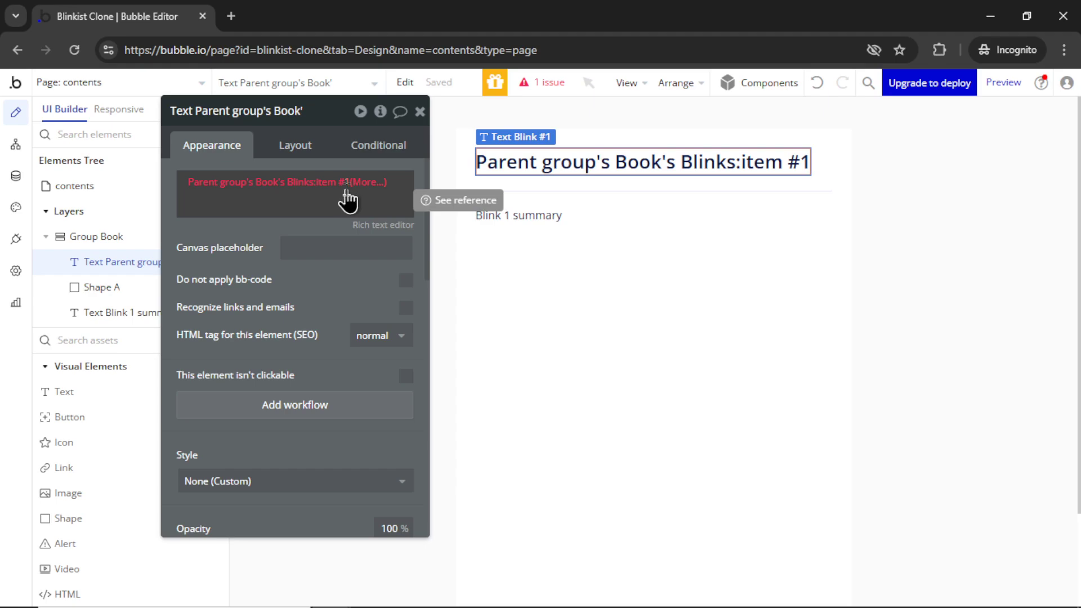
click(358, 191)
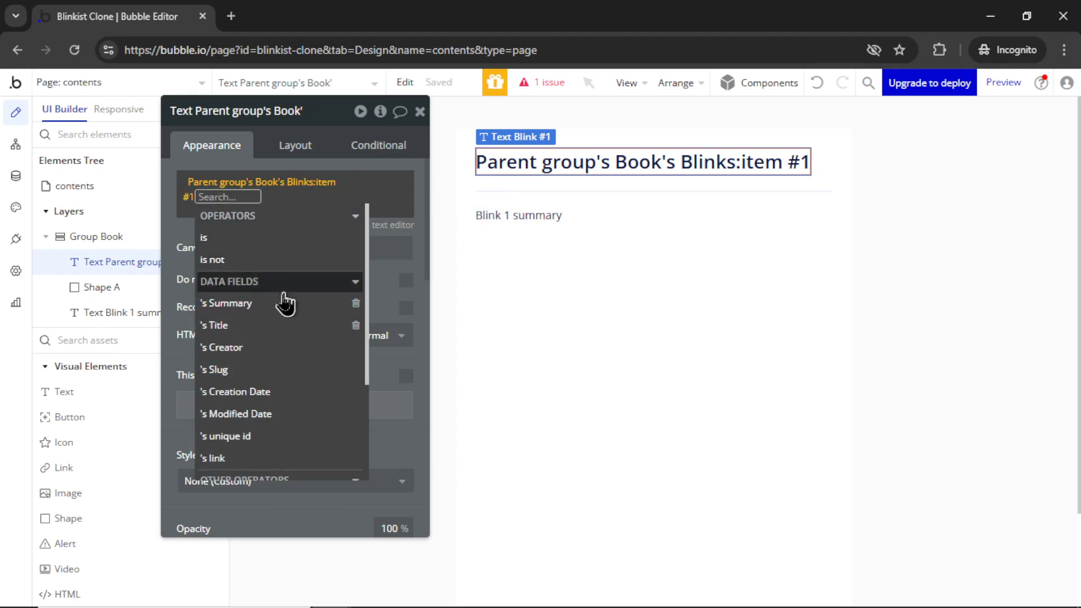
click(269, 325)
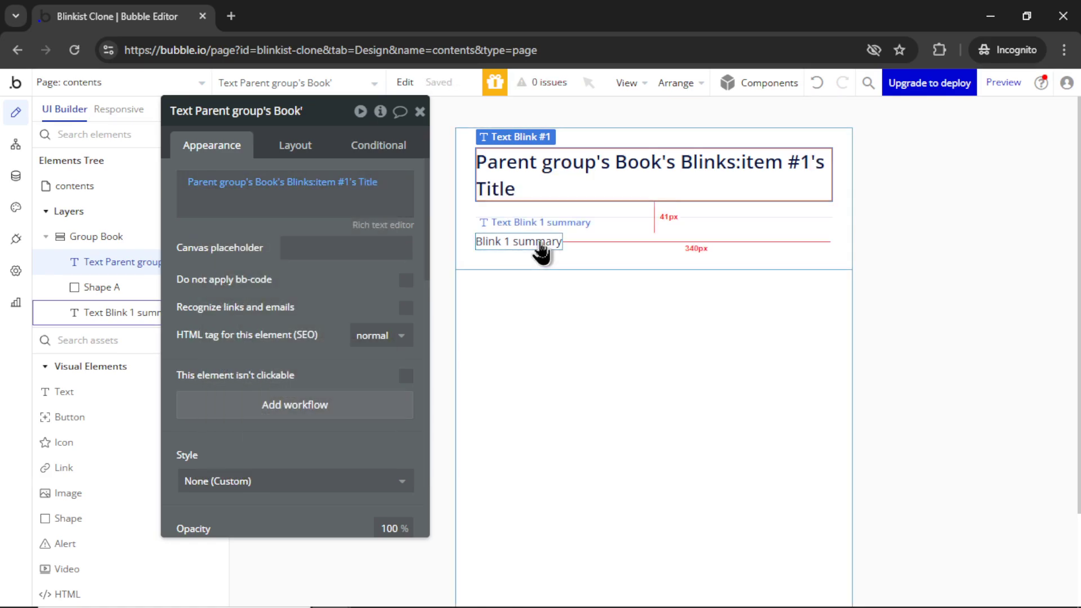
Step: Replace the "Blink 1 summary" text with dynamic data: Parent group's Book's Blinks:item #1's Summary
click(537, 242)
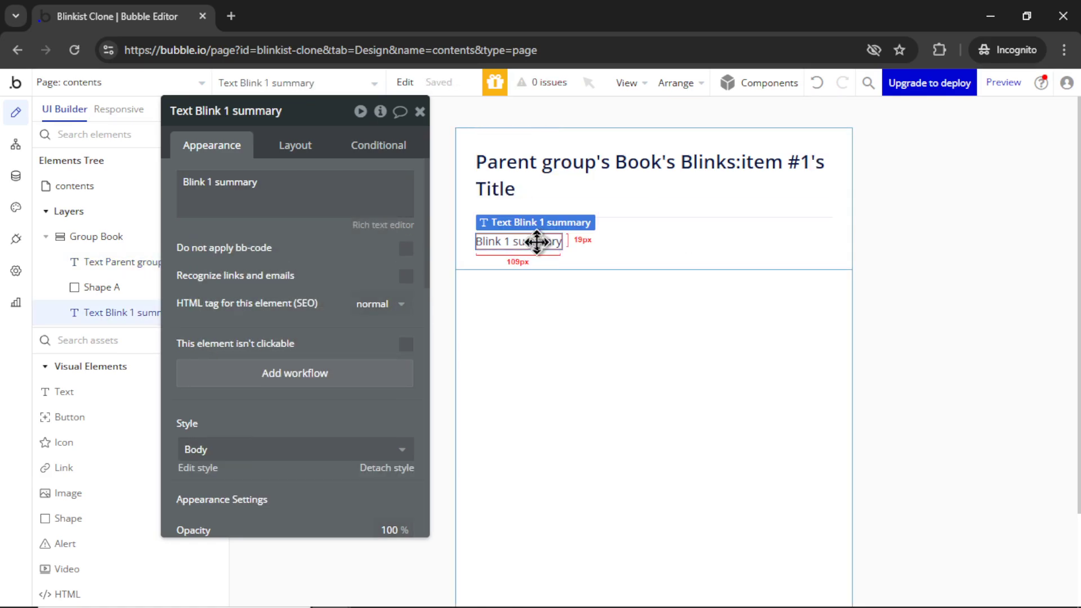
triple_click(277, 187)
click(476, 186)
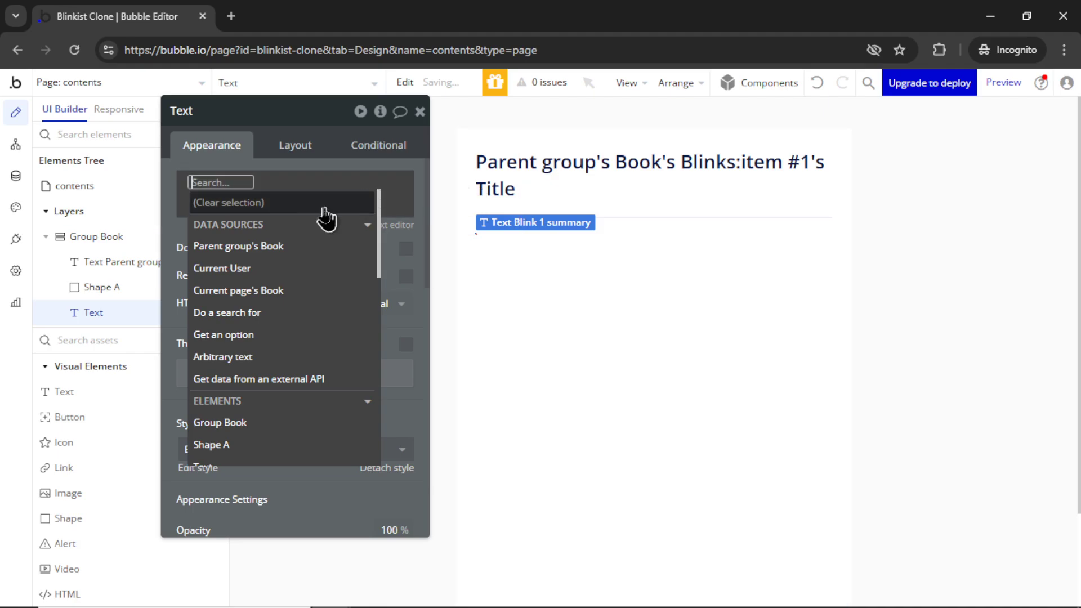
click(286, 248)
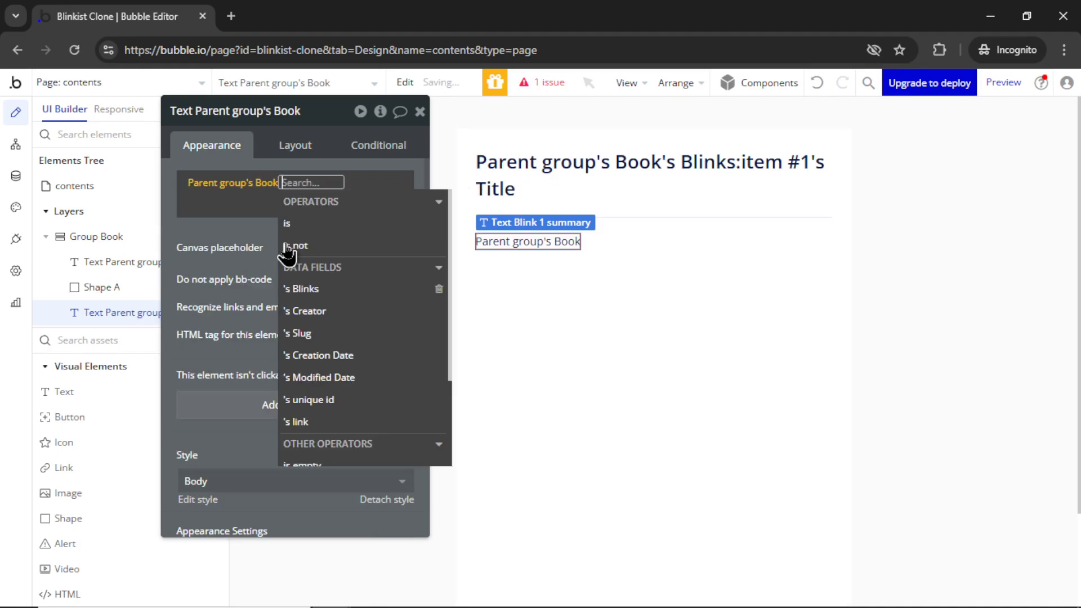
click(333, 289)
click(336, 356)
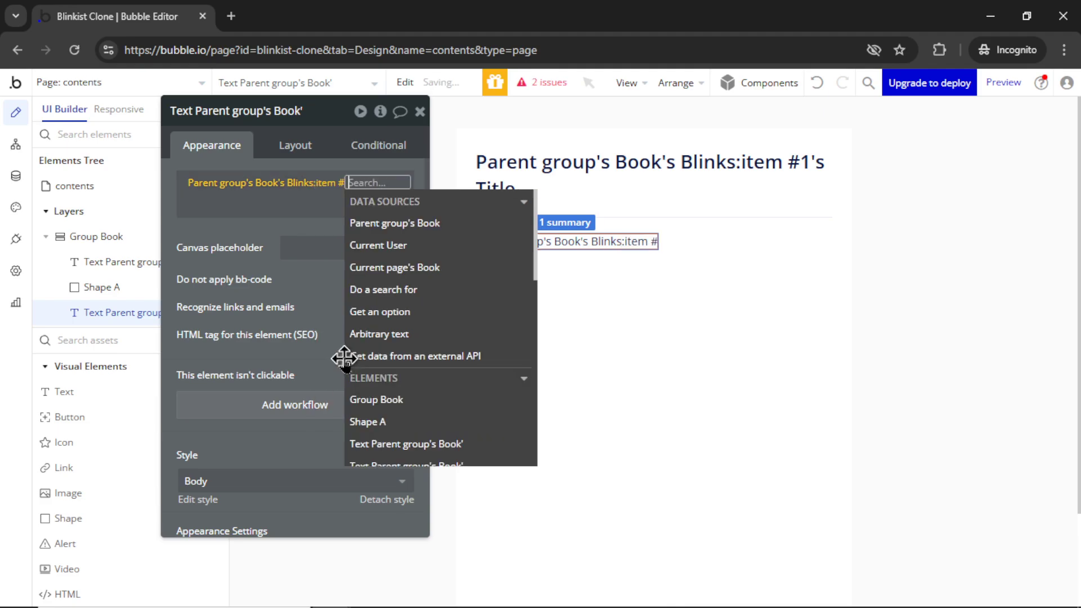
text(1)
click(287, 205)
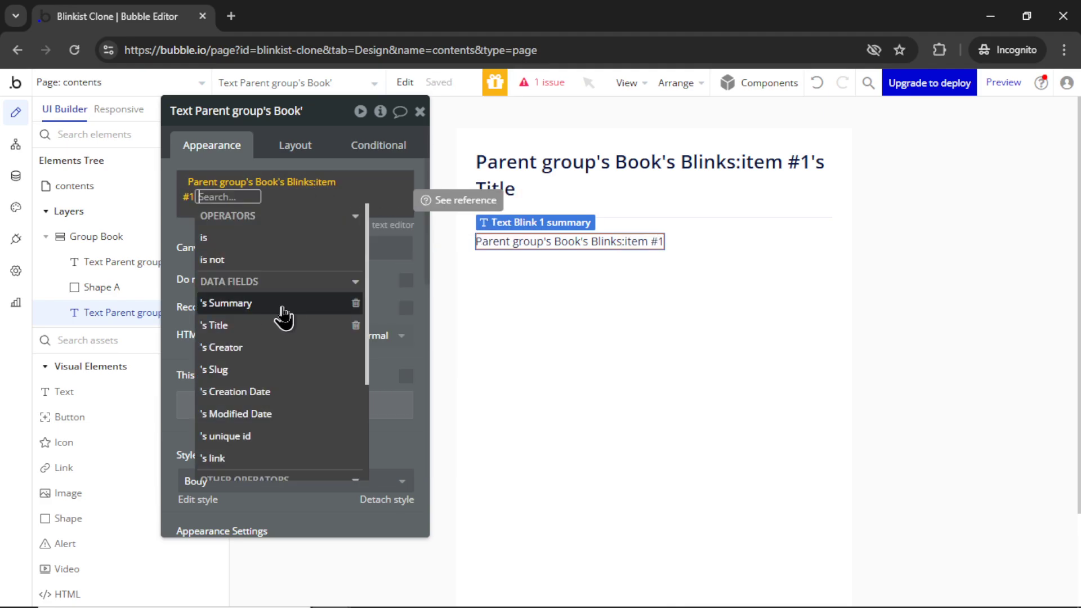
click(278, 303)
click(406, 267)
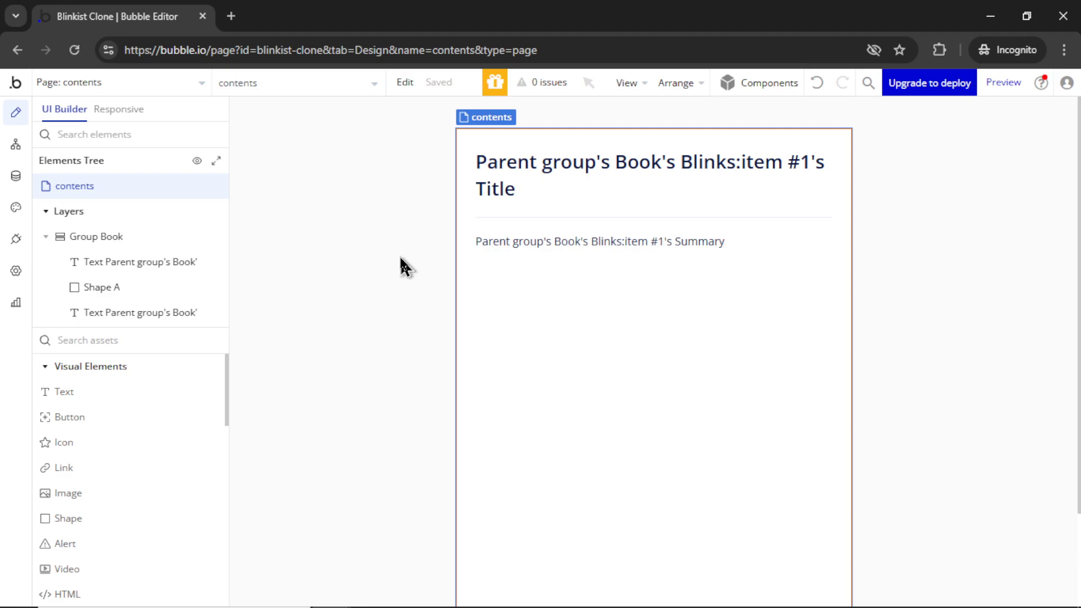
Step: Add a text field named Book Title to the Book data type in the database
click(17, 176)
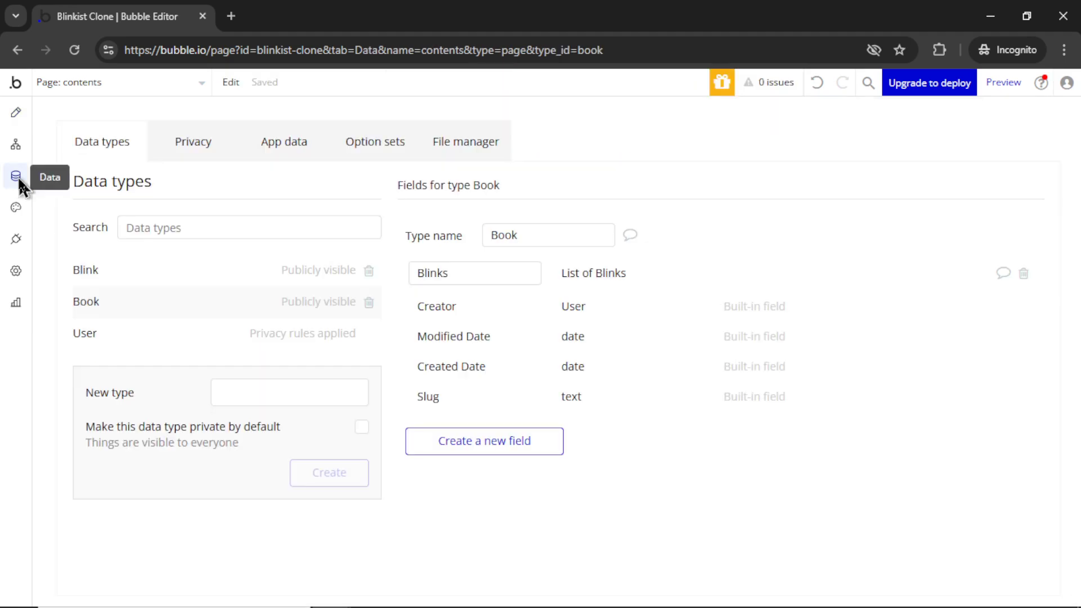
click(514, 442)
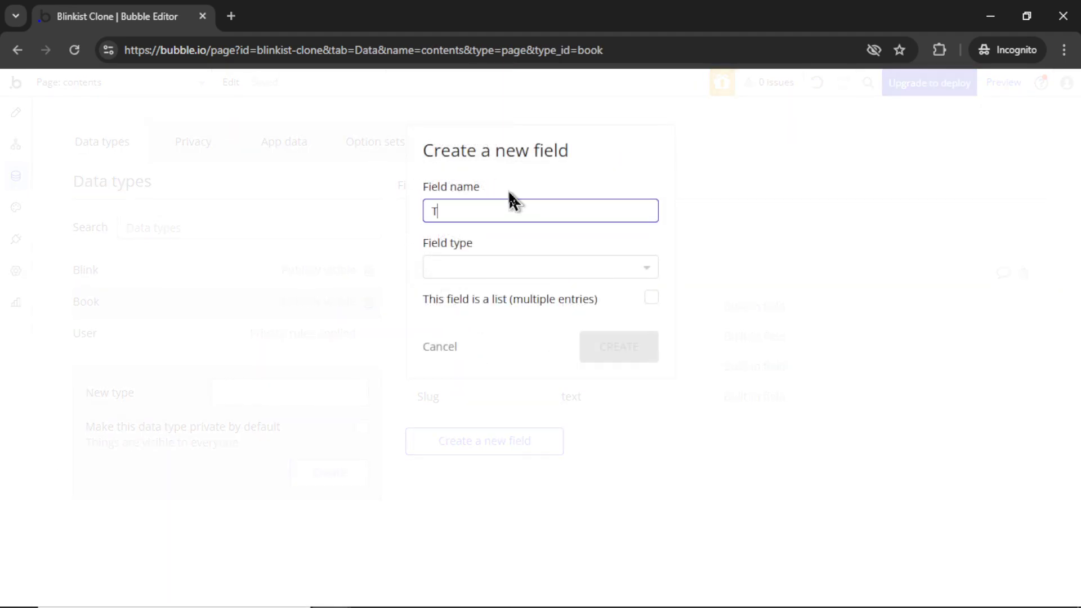
click(526, 267)
click(499, 402)
click(619, 350)
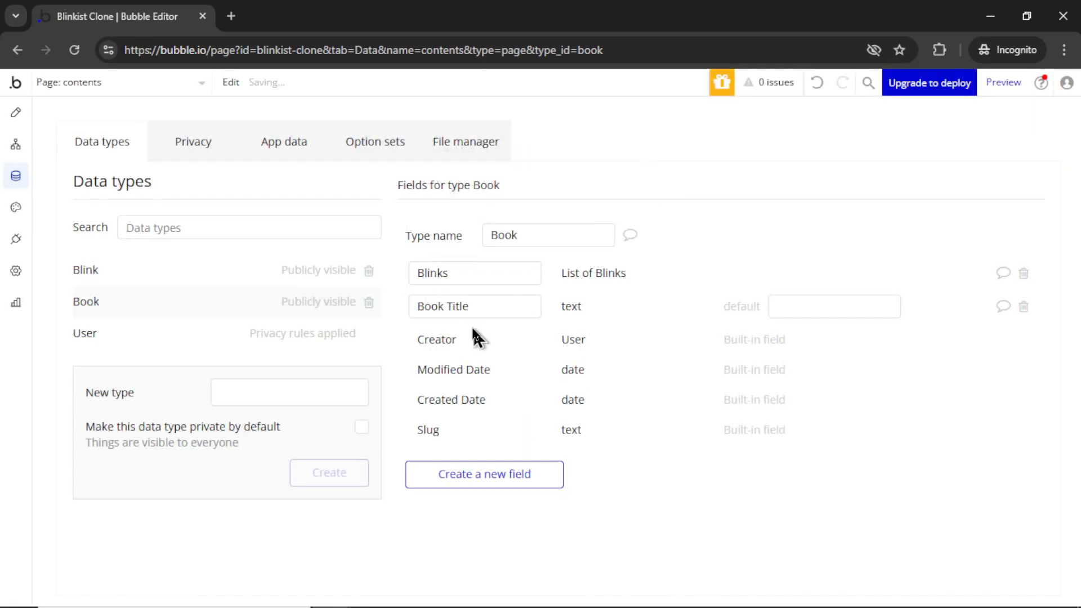
Step: Create a Book entry in the app data with the Book Title "Test Book"
click(288, 145)
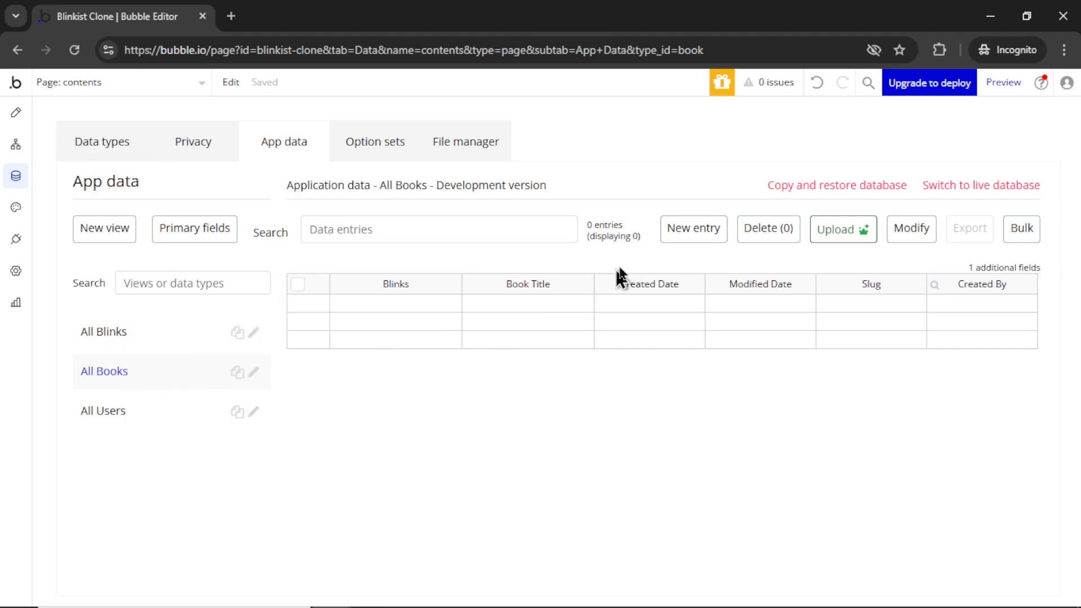
click(687, 235)
click(539, 191)
text(Te)
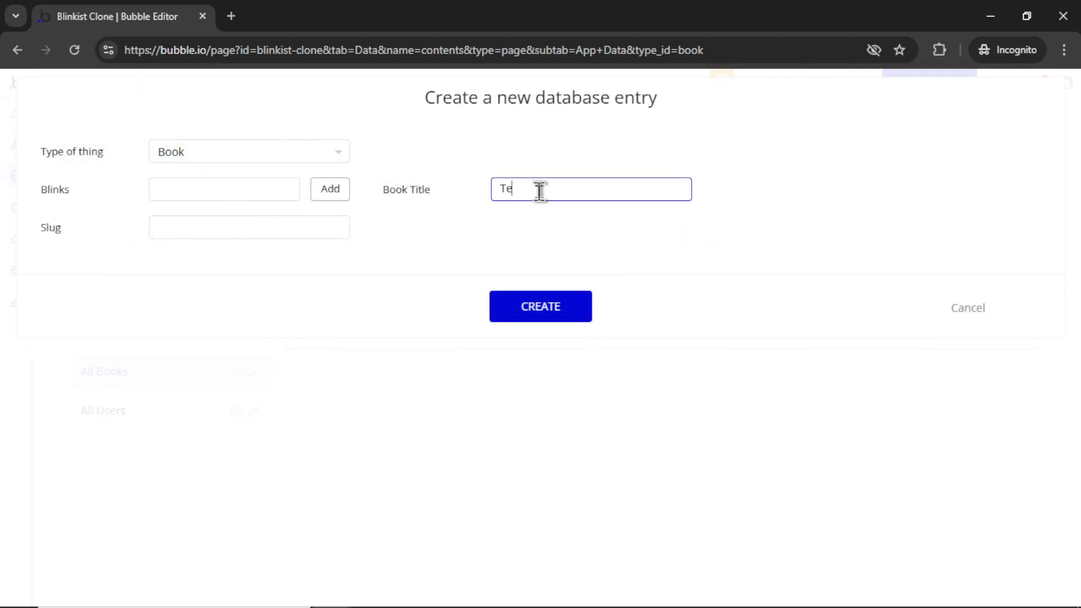
text(st Book)
click(552, 313)
Step: Create a Blink entry with the title "Test Blink 1" and the summary "This is a summary of the chapter"
click(152, 337)
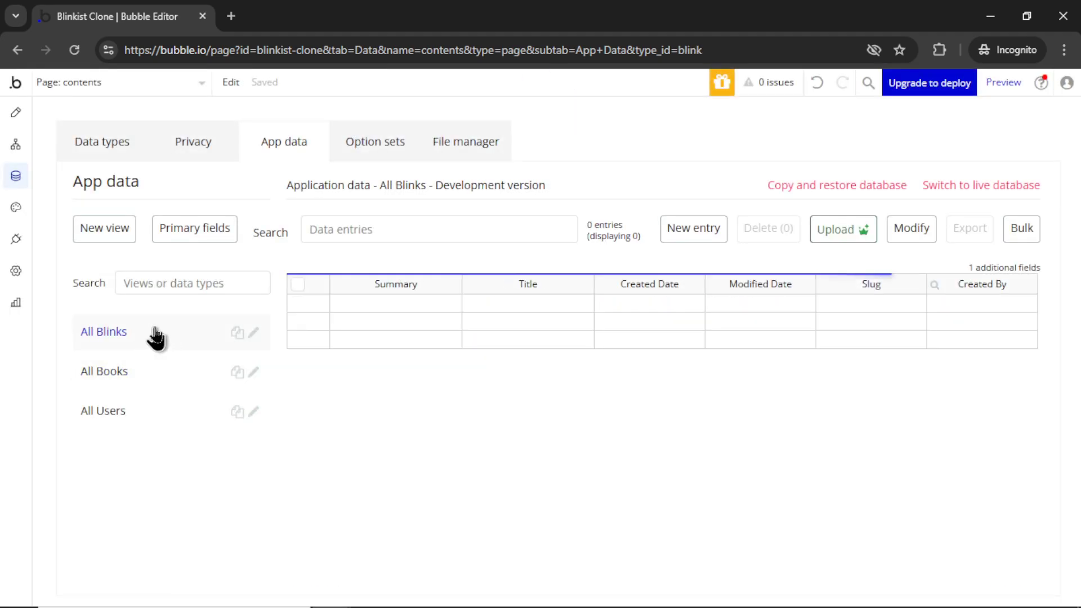
click(694, 230)
click(590, 189)
text(Test Blink 1)
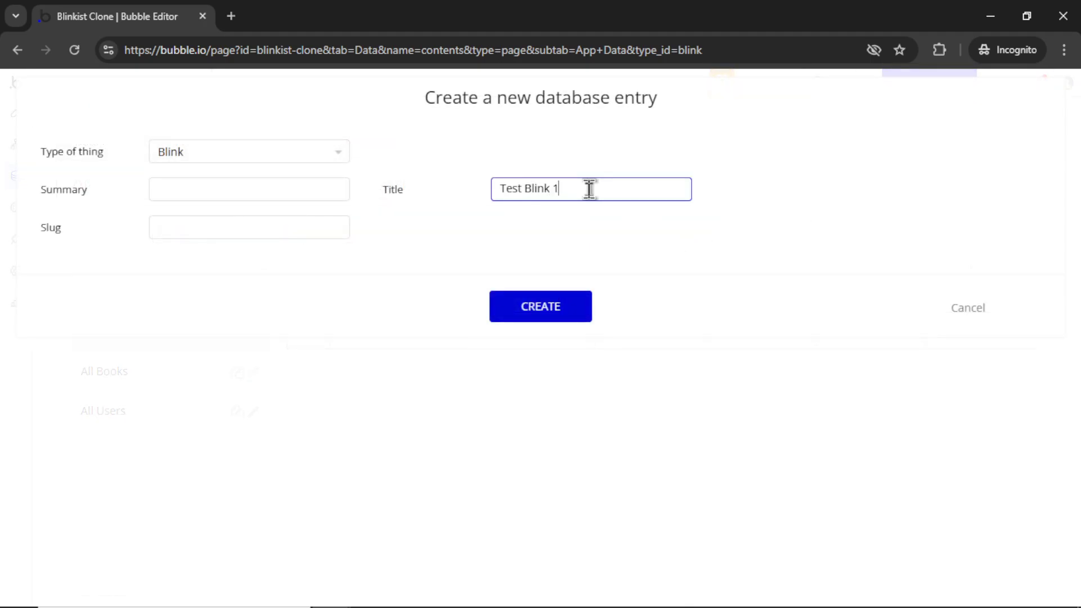
click(311, 190)
text(This is a summary of the chapter)
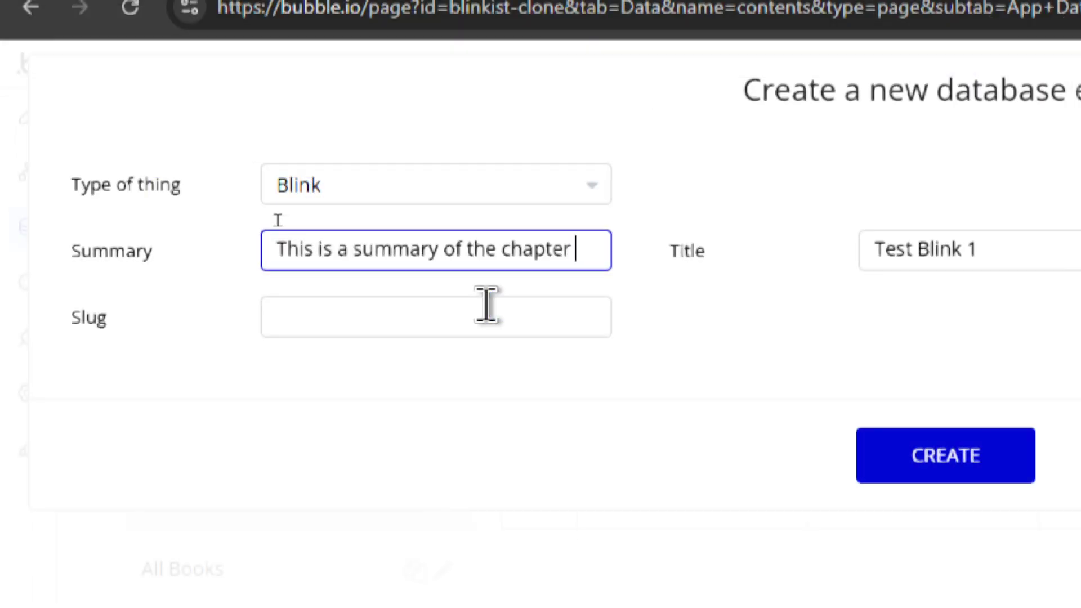
click(979, 468)
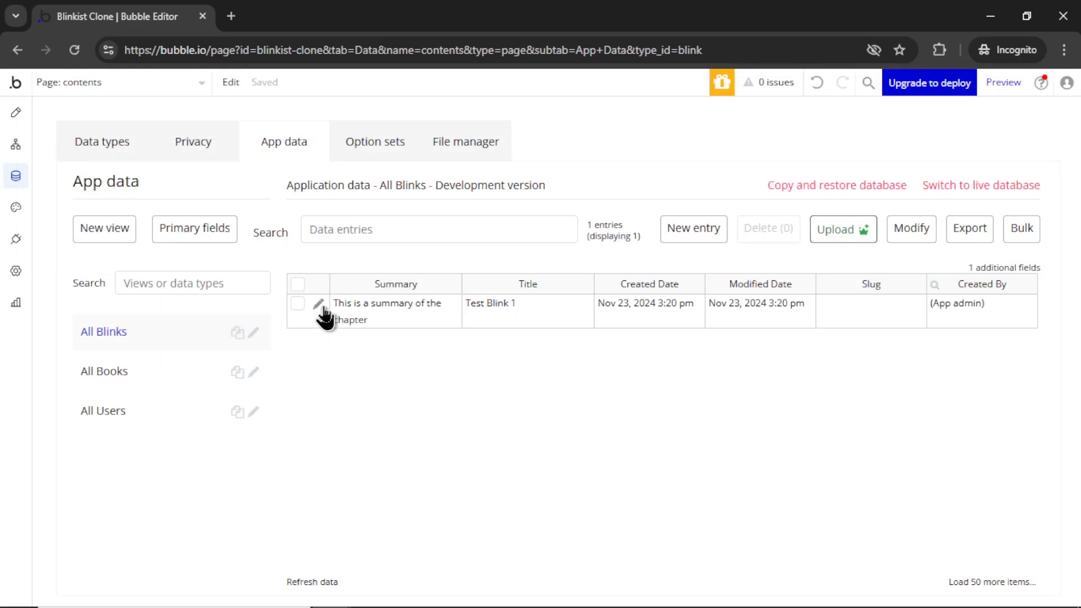
Step: Copy the Test Blink 1 entry's unique id, add it to the Test Book entry's Blinks list and save
click(319, 305)
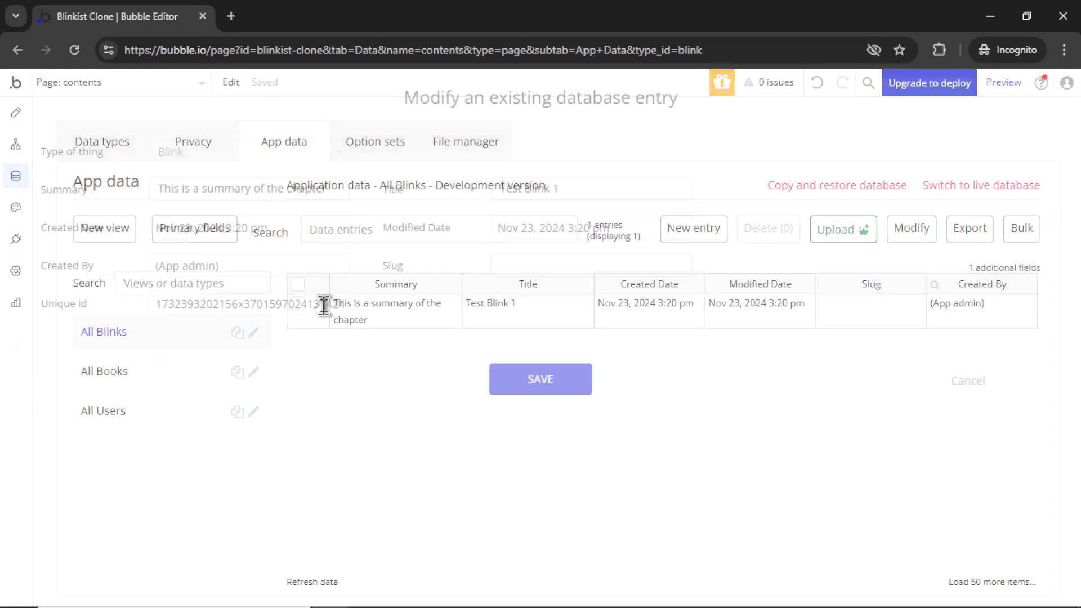
double_click(291, 307)
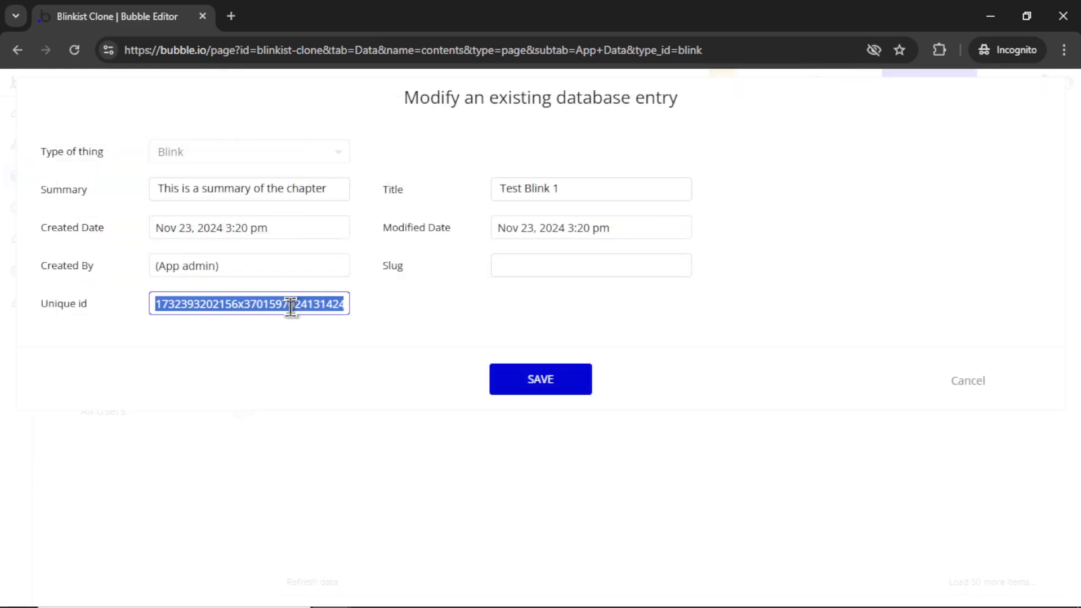
key(Escape)
click(120, 376)
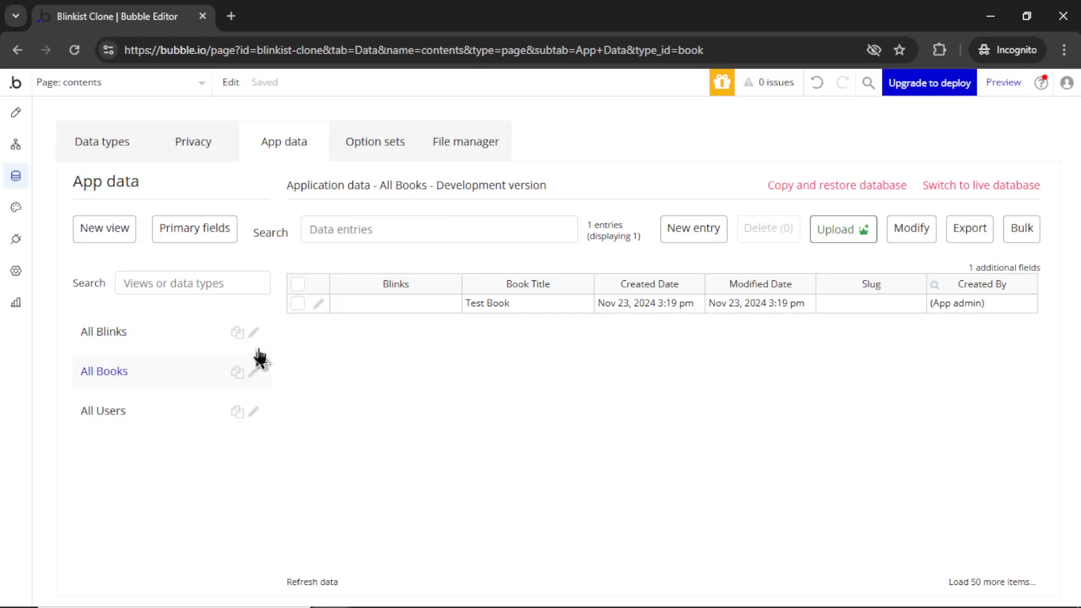
click(319, 304)
click(218, 188)
key(ctrl+v)
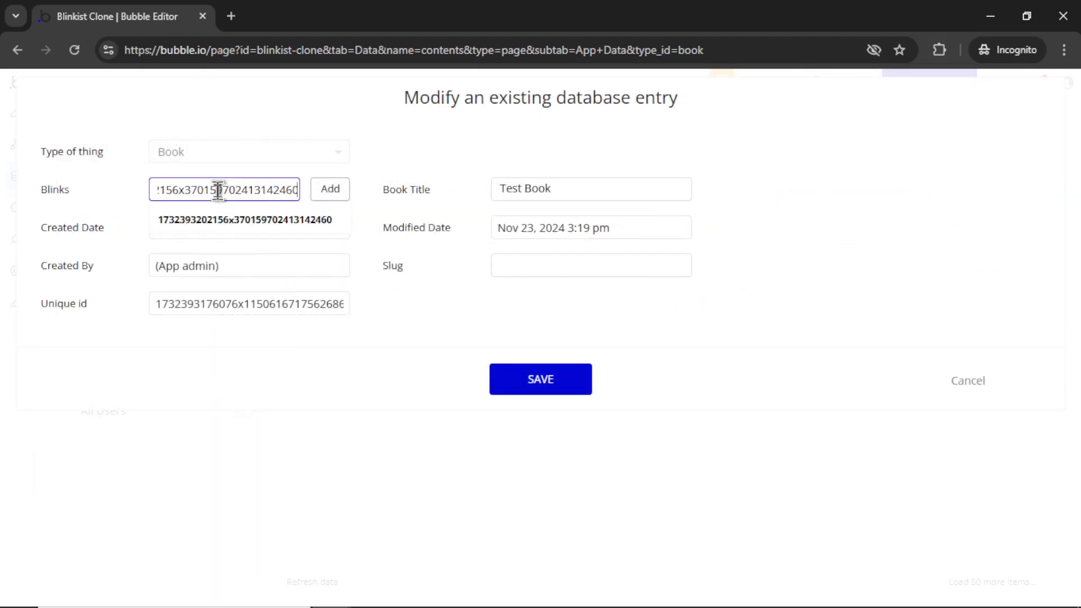
click(332, 191)
click(546, 386)
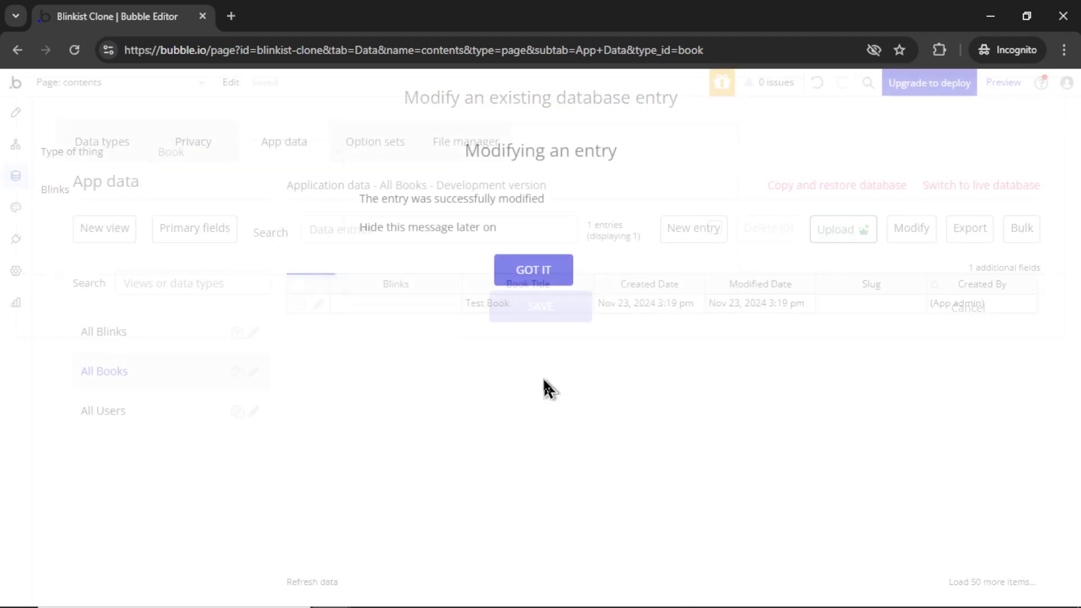
Step: Preview the contents page with the Test Book entry's unique id appended to its URL and check the blink title and summary
click(319, 304)
double_click(574, 305)
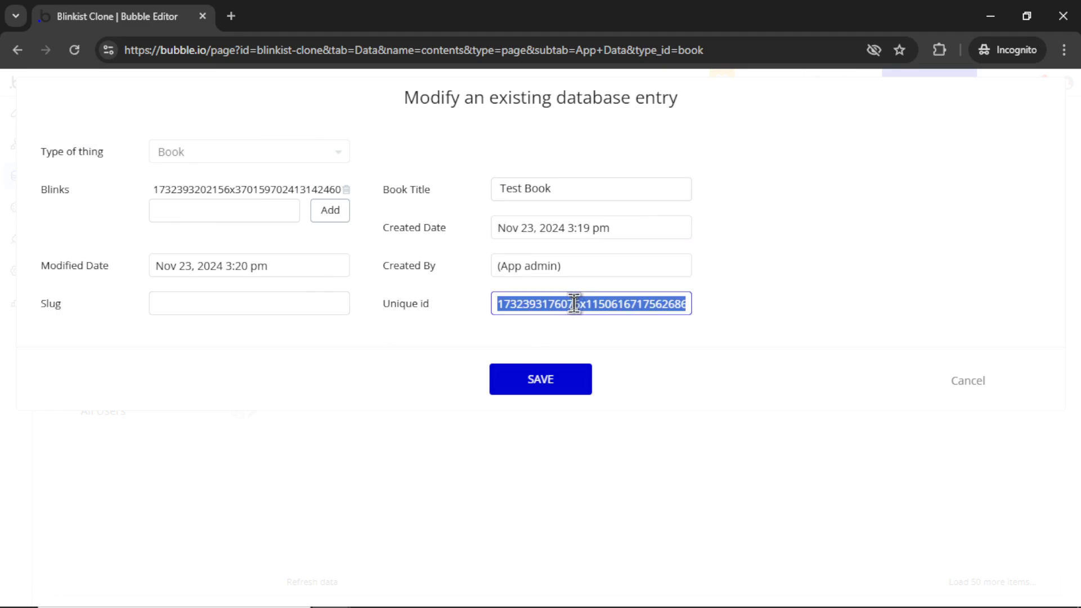
key(Escape)
click(1008, 82)
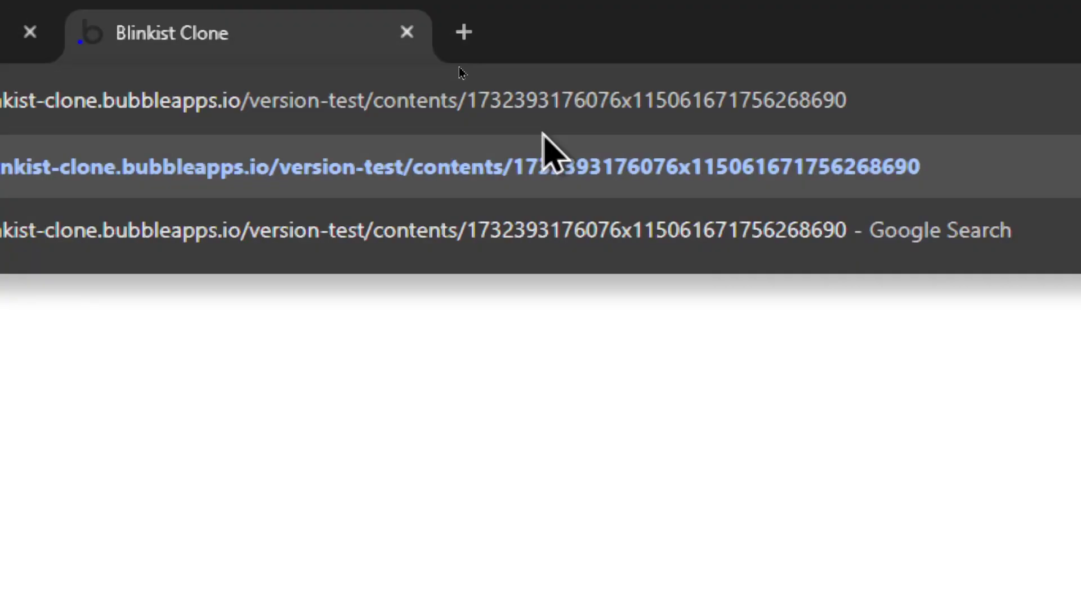
key(Return)
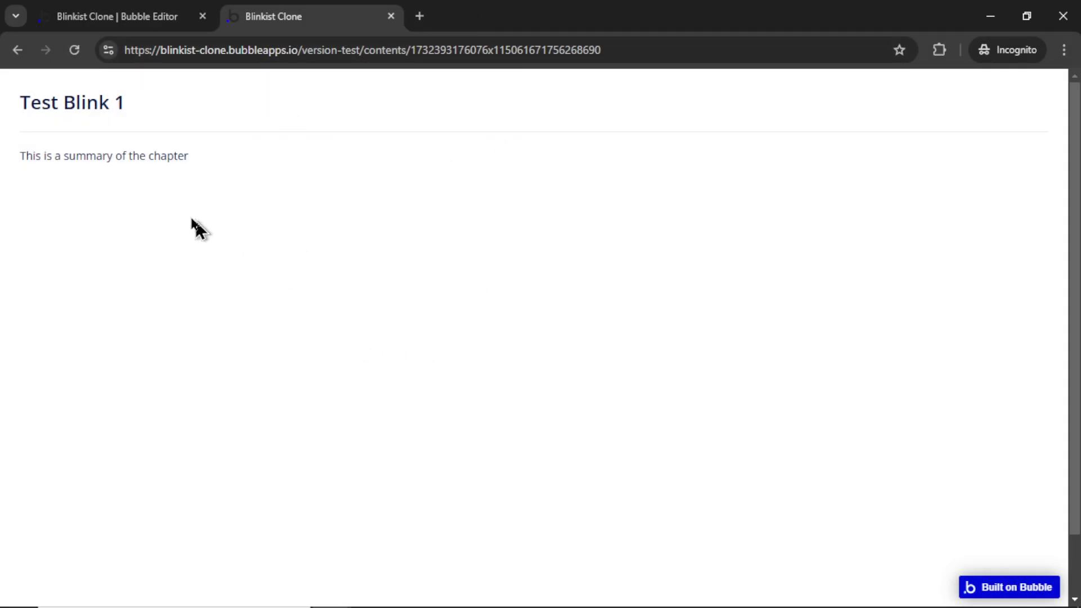
drag(21, 103, 160, 113)
click(133, 180)
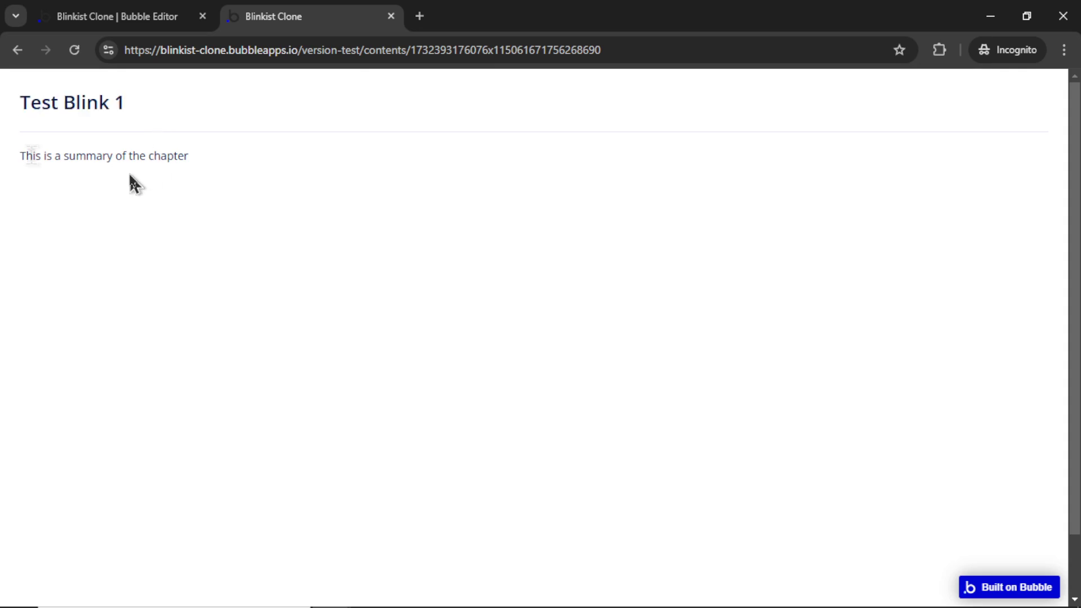
drag(19, 157, 191, 156)
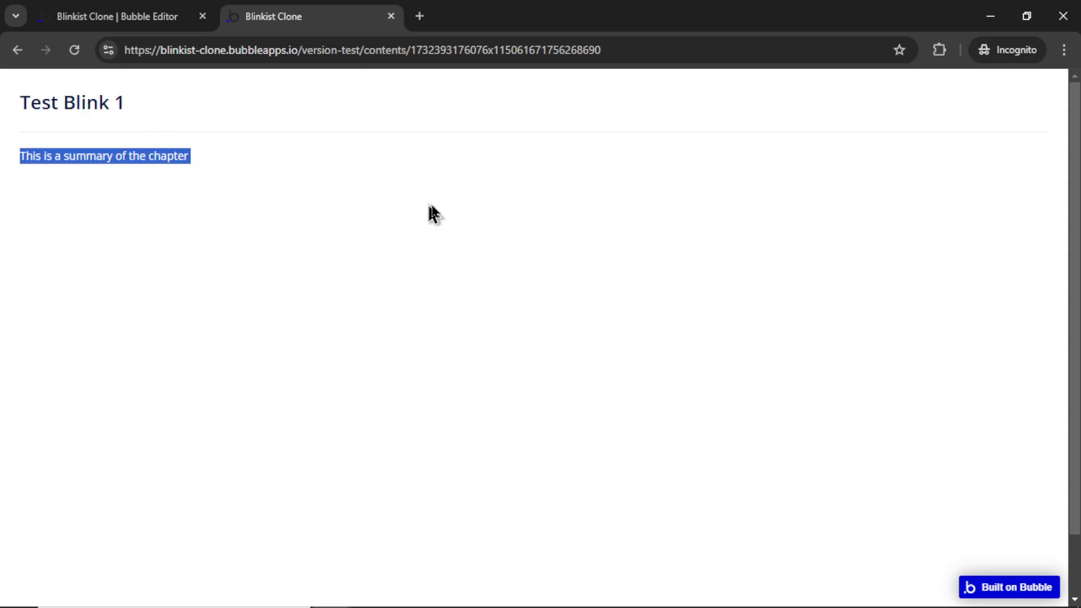
Step: Add an icon to Group Book on the contents page and make it the group's first element
key(ctrl+Tab)
click(116, 446)
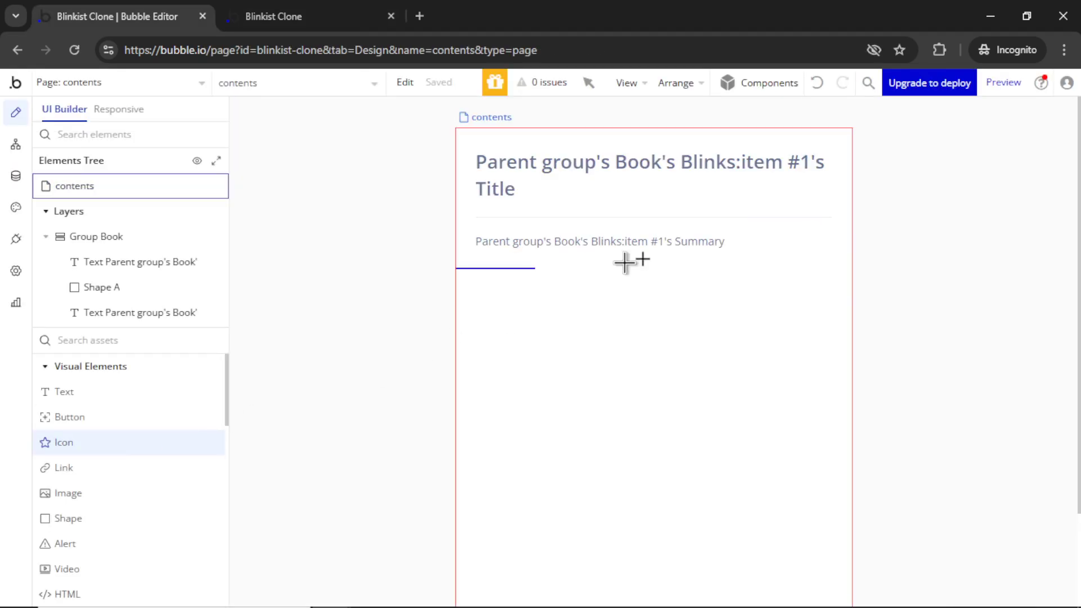
click(812, 241)
click(295, 146)
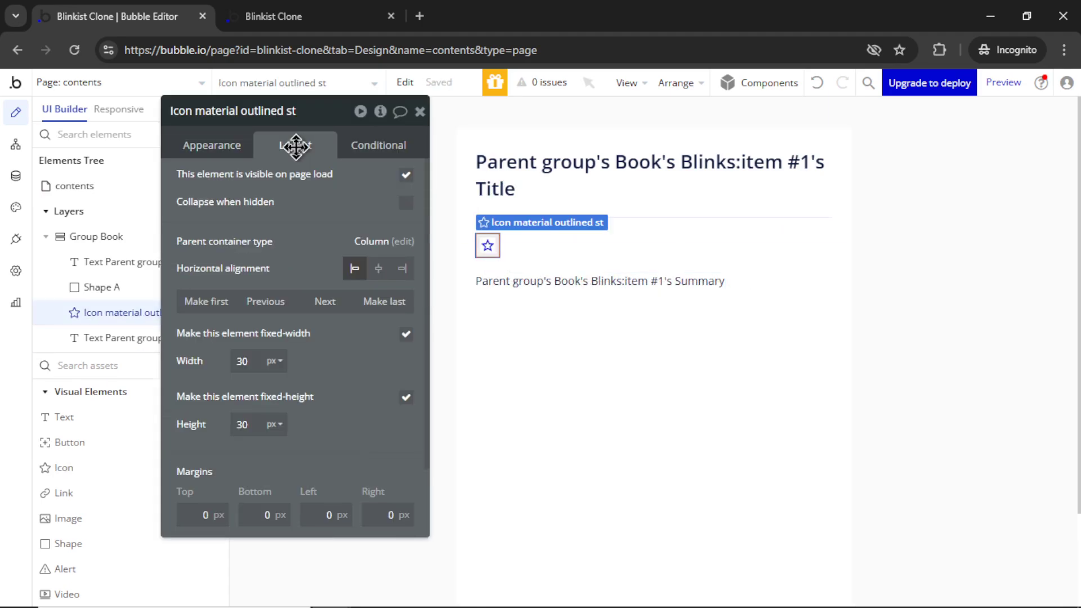
click(207, 303)
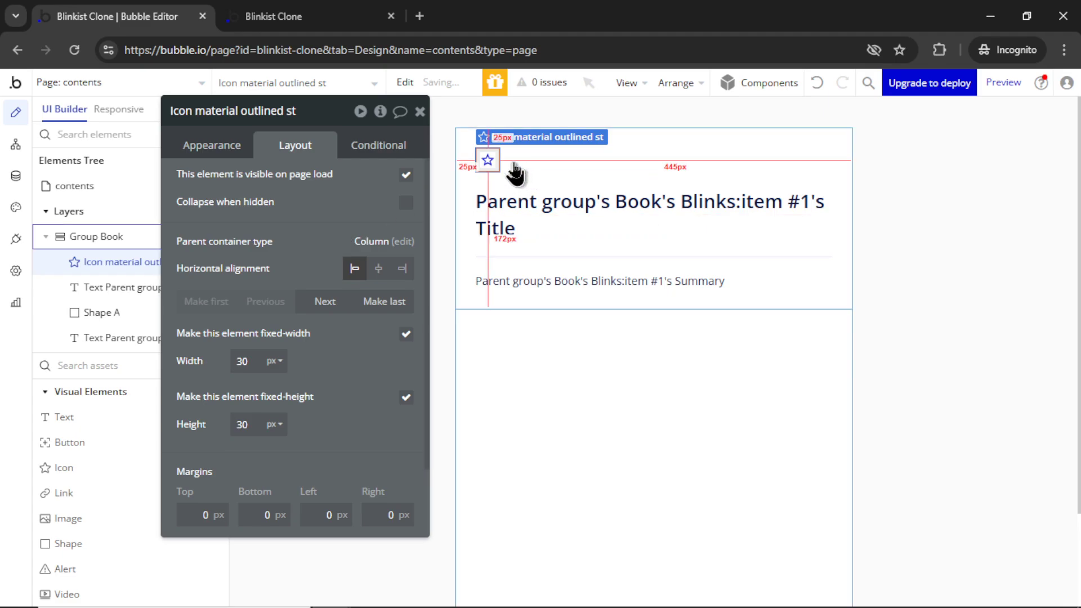
Step: Change the new icon to the Material Outlined left chevron, searching the icons for "left"
click(211, 146)
click(338, 182)
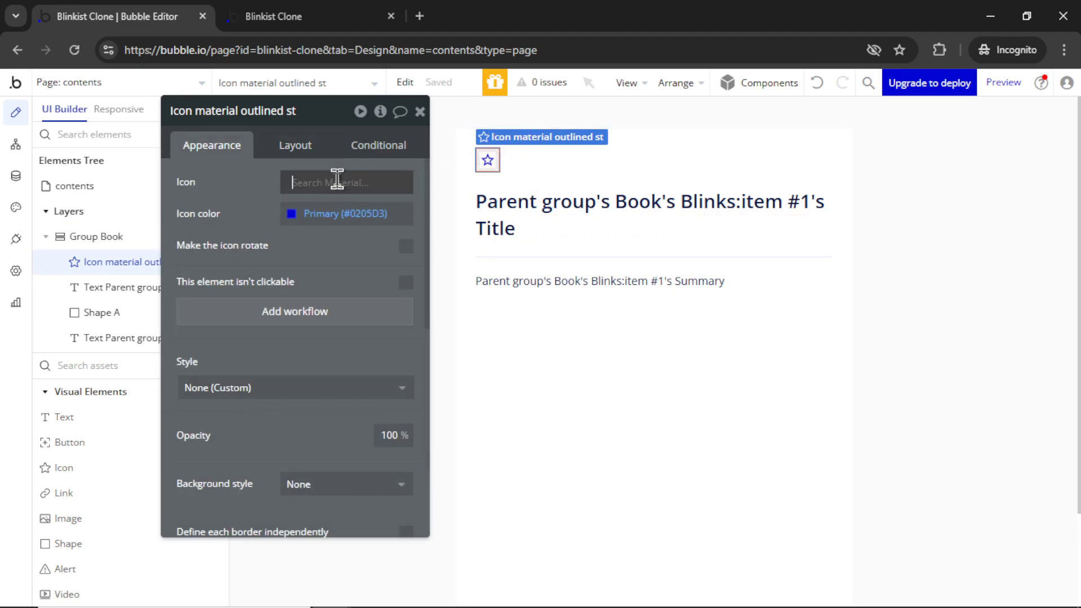
text(left)
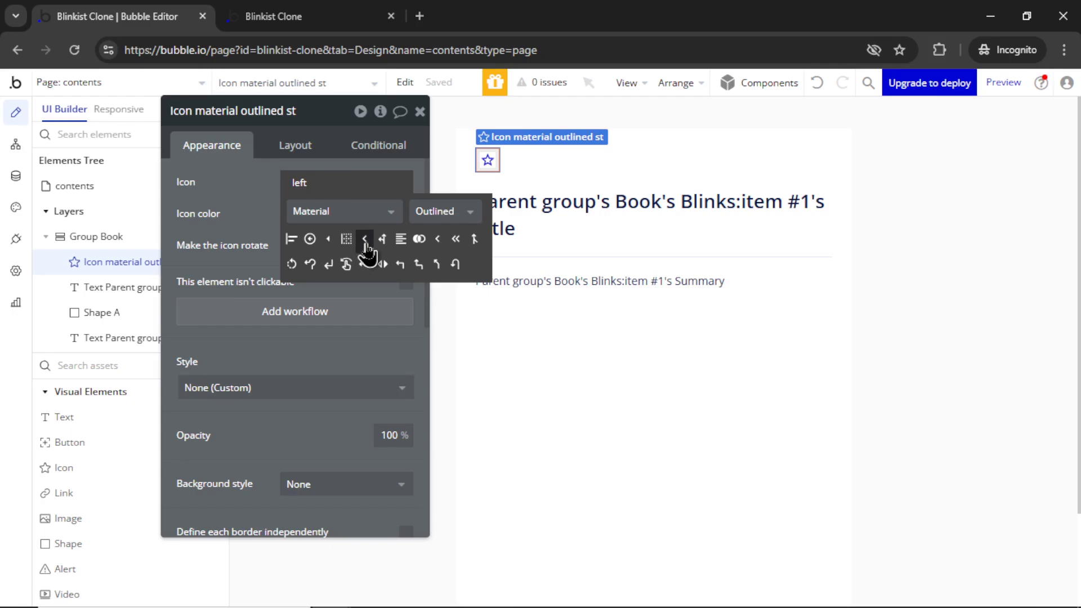
click(365, 241)
Step: Duplicate the left chevron icon inside Group Book and make the copy the group's first element
click(295, 145)
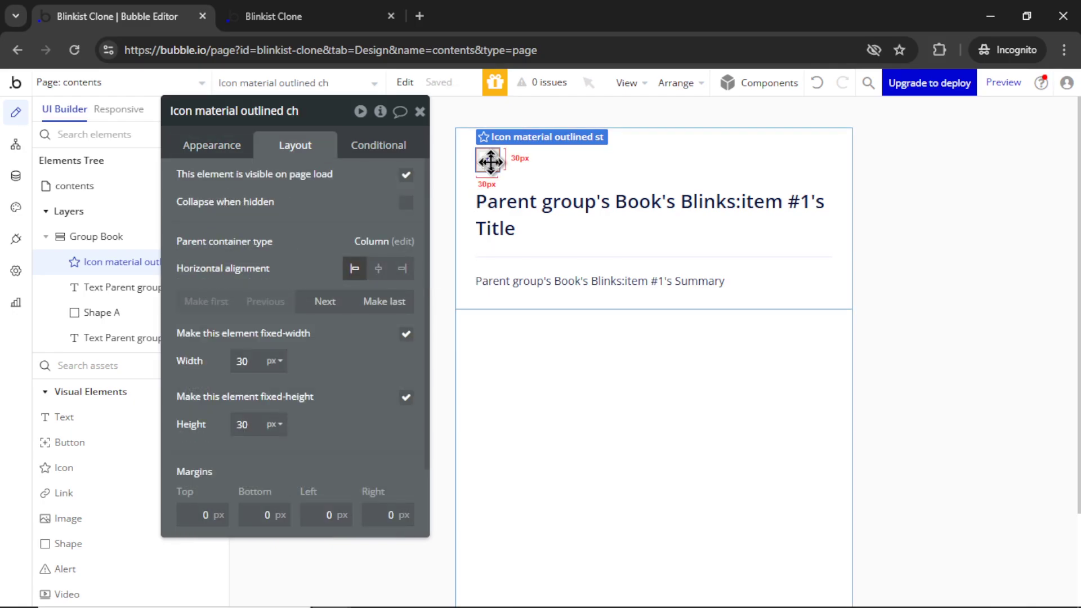
key(ctrl+c)
click(579, 164)
key(ctrl+v)
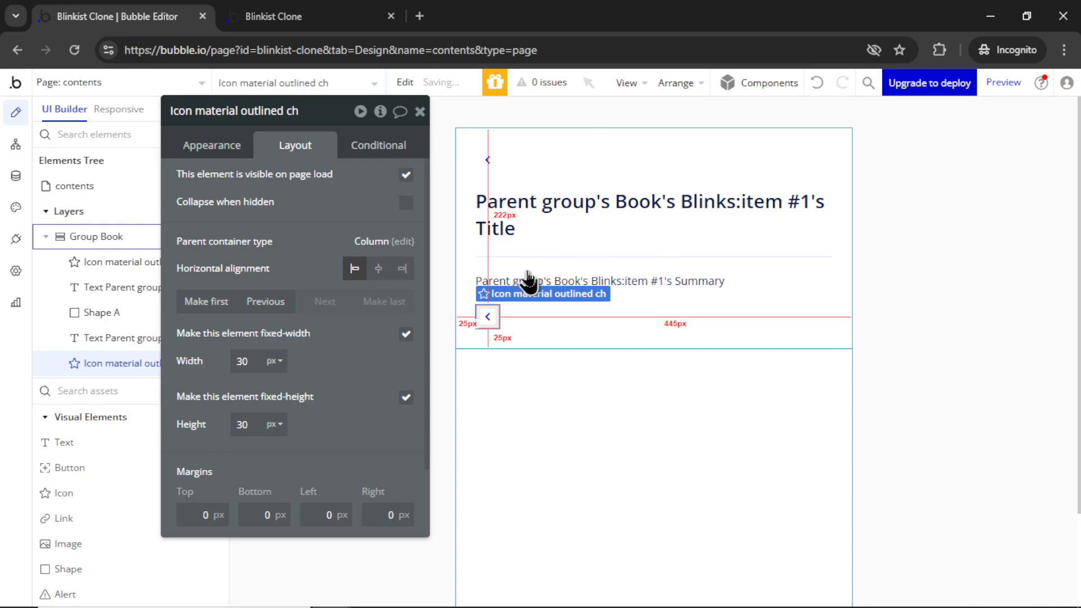
click(213, 309)
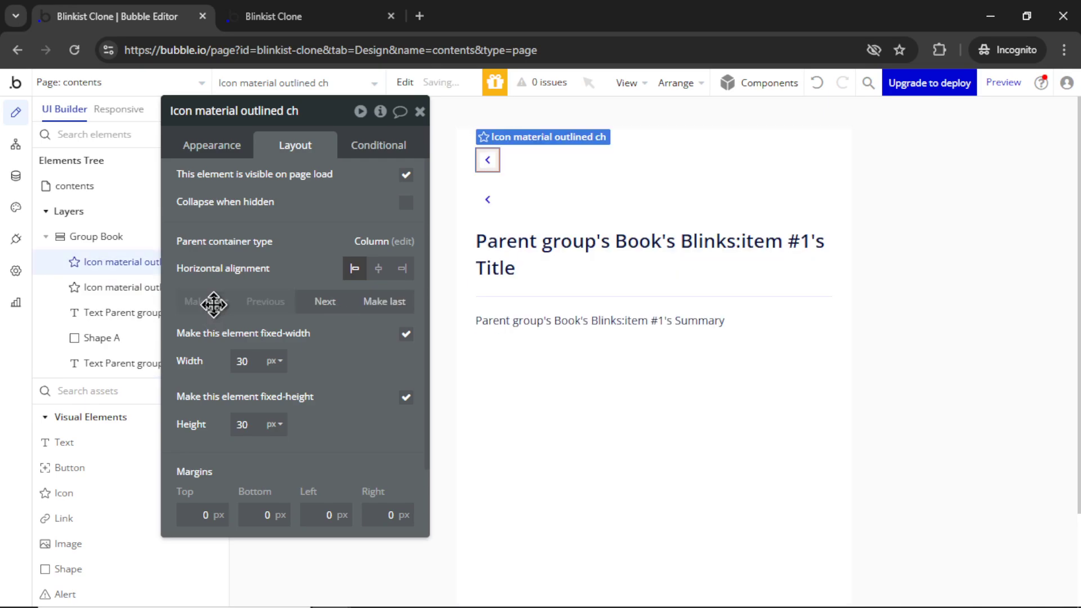
Step: Group the two chevron icons in a Row container
shift+click(490, 204)
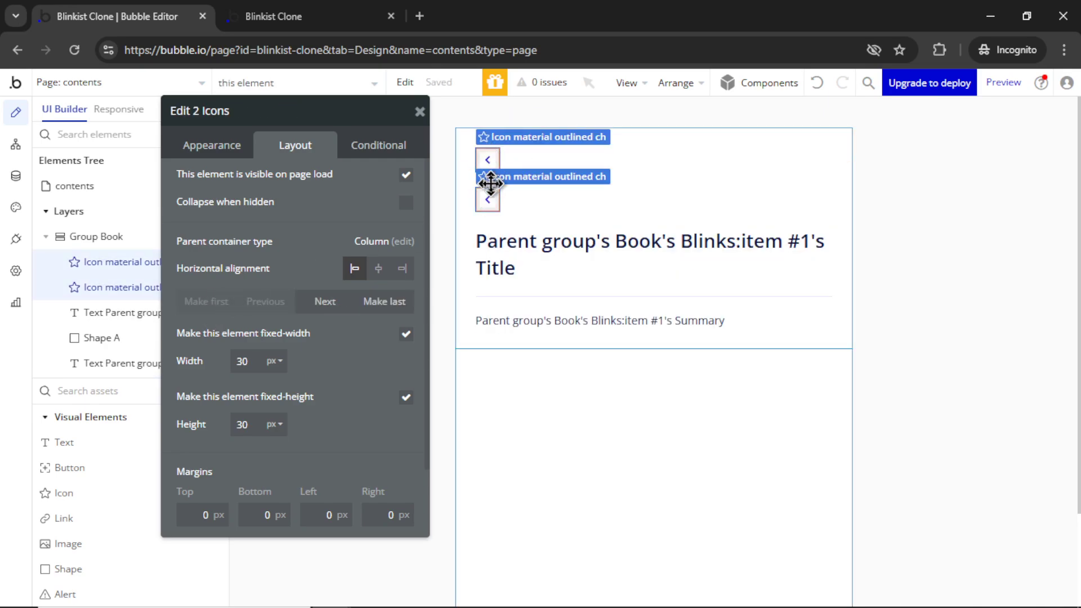
right_click(490, 203)
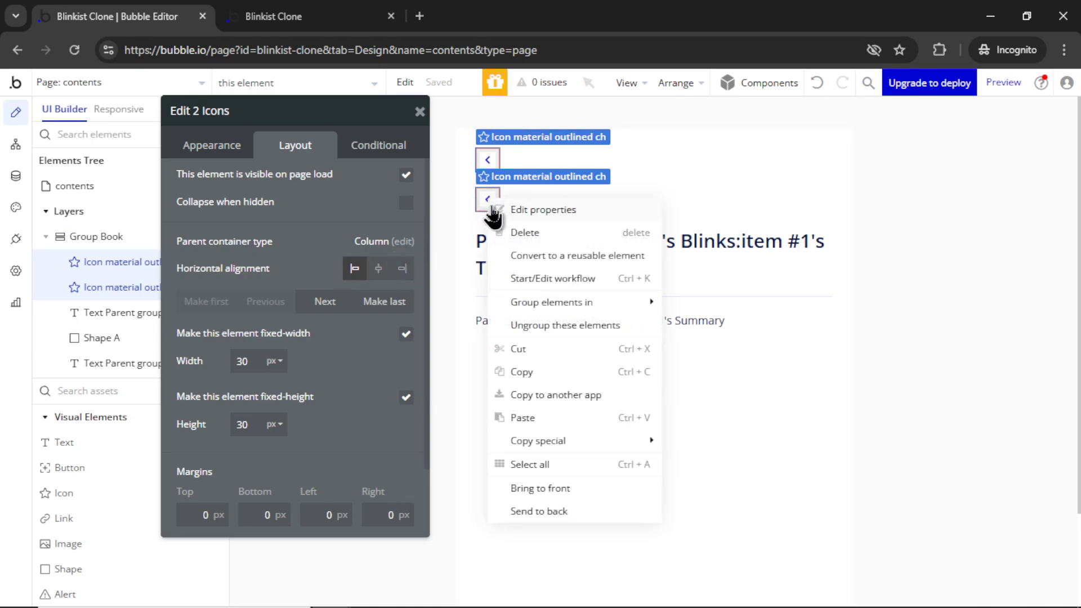
mouse_move(581, 303)
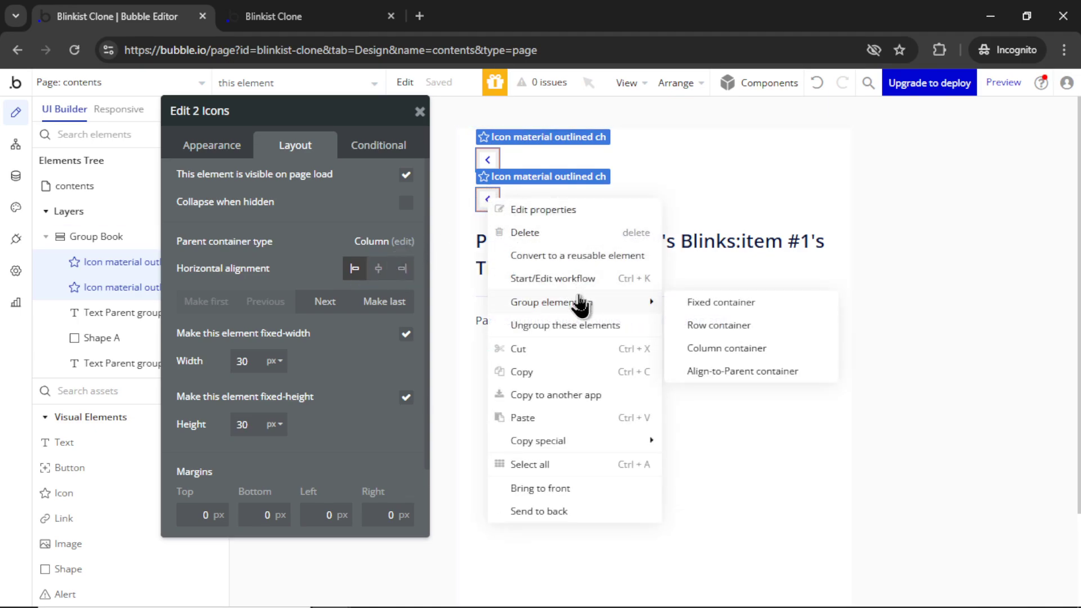
click(727, 330)
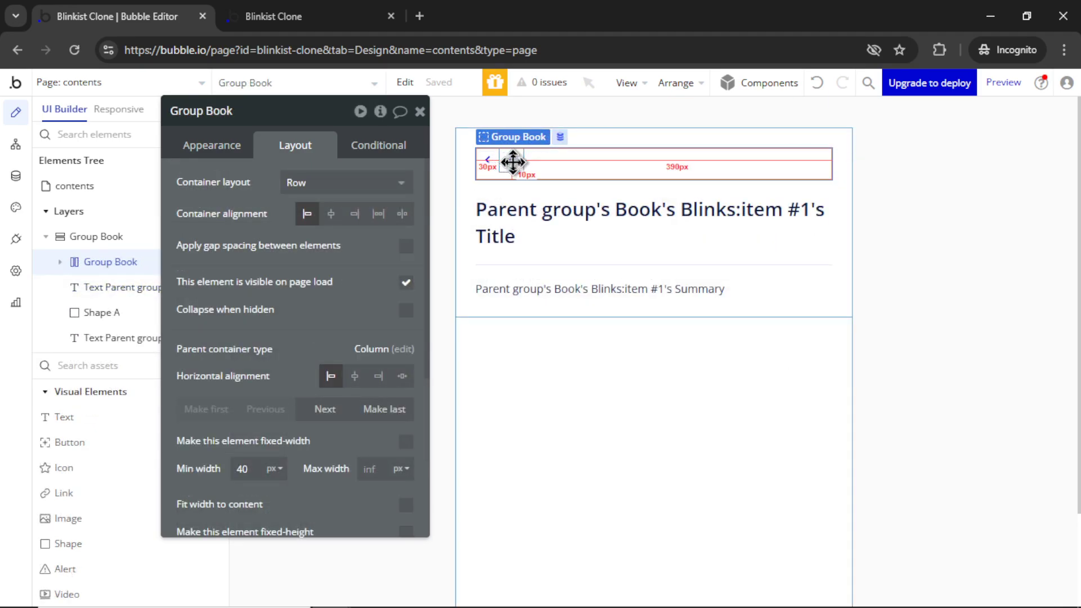
Step: Reset the icon row group's minimum width and height to 0 and set its container alignment to Space between
scroll(256, 257, down, 4)
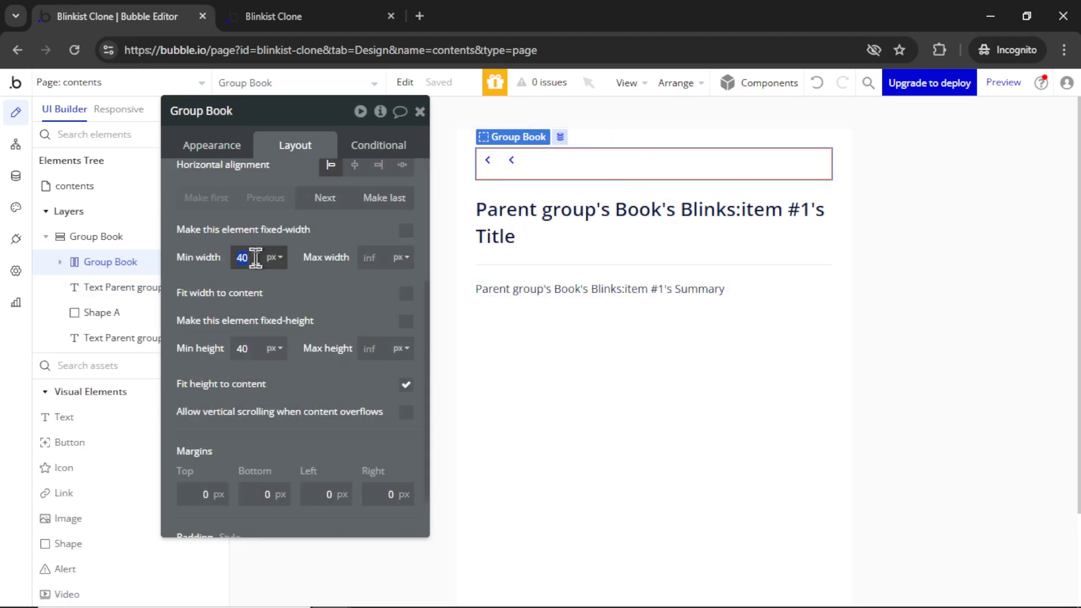
key(BackSpace)
key(BackSpace)
scroll(394, 236, up, 4)
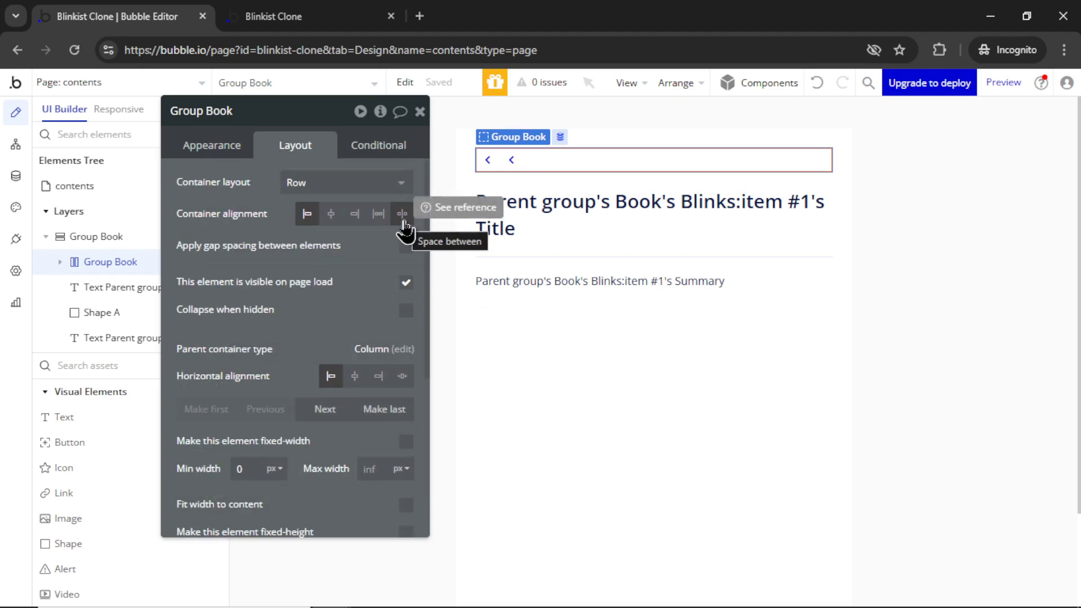
click(402, 214)
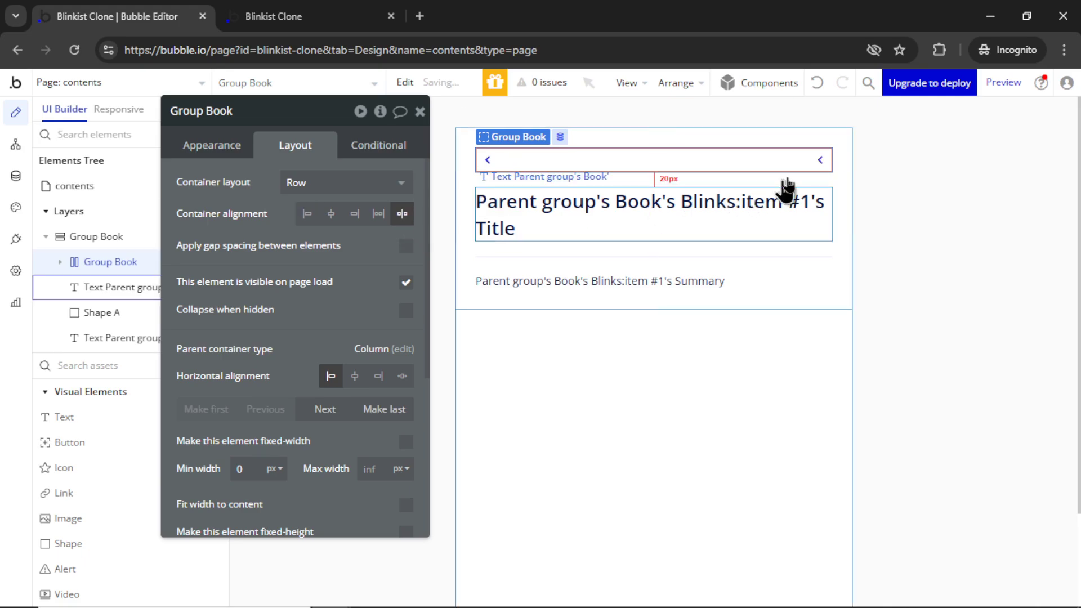
Step: Change the row's second icon to a Material Outlined right chevron and check both arrows in the page preview
click(825, 163)
click(212, 145)
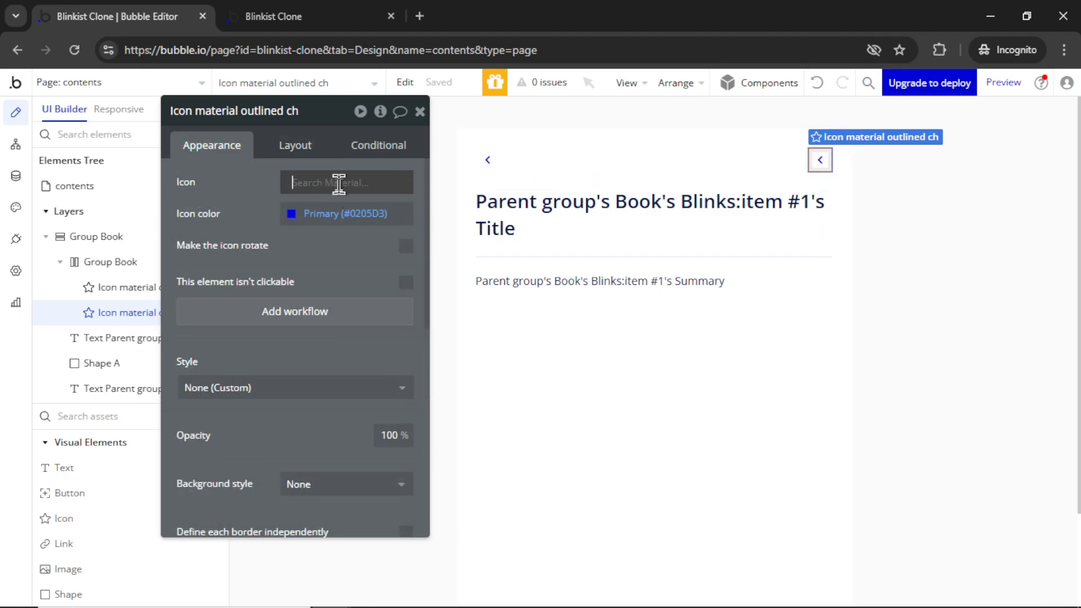
text(right)
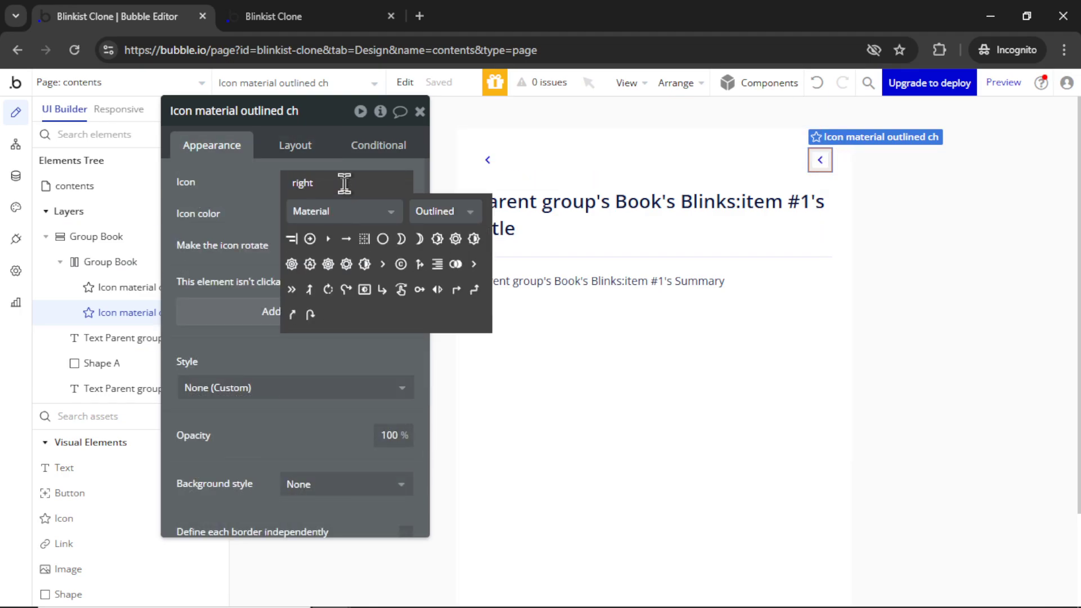
key(ctrl+Tab)
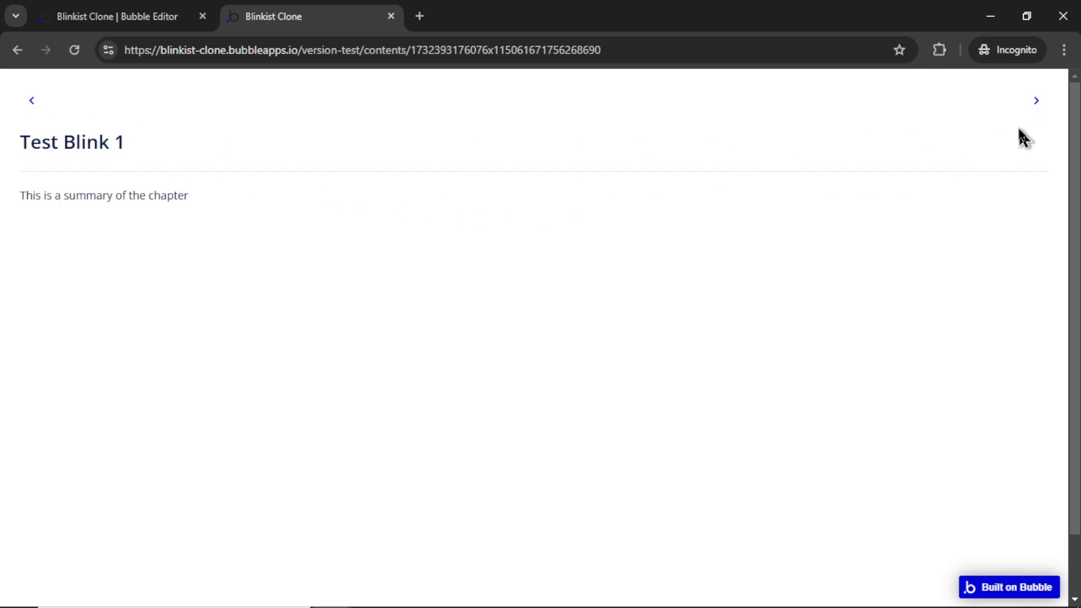
key(ctrl+Tab)
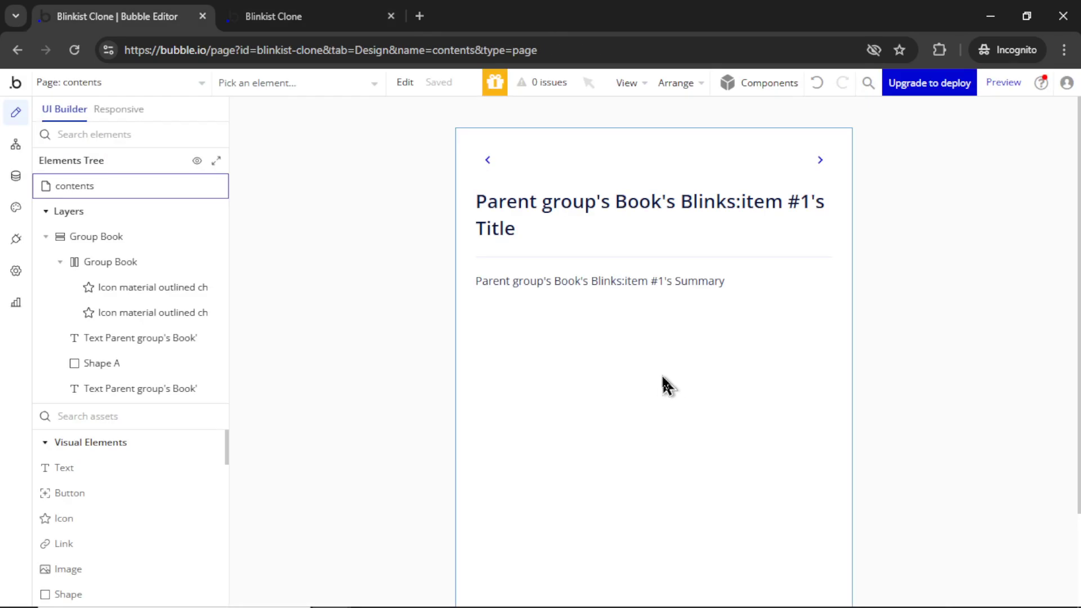
Step: Find the free plugin "Audio Player — fully customizable" by searching for audio player, and install it
click(16, 239)
click(1025, 130)
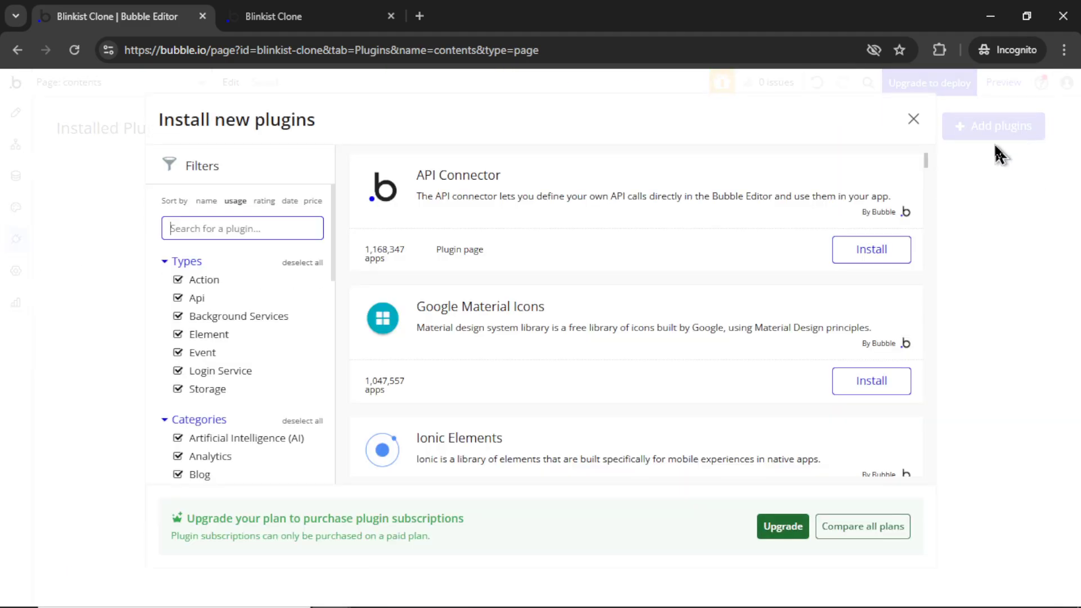
click(259, 231)
text(audio player)
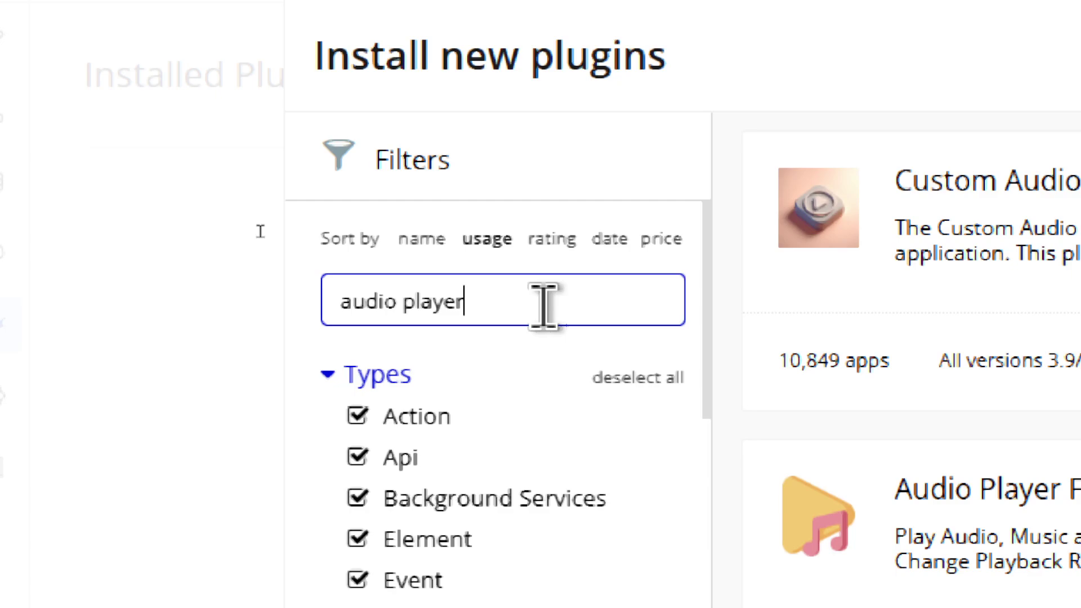
scroll(676, 222, down, 10)
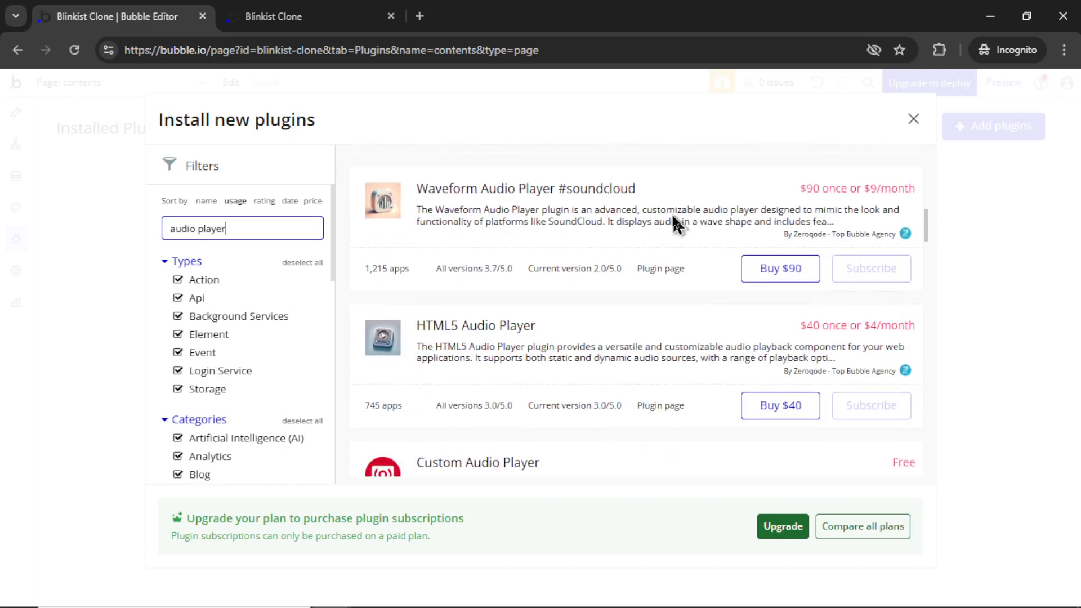
scroll(673, 221, down, 5)
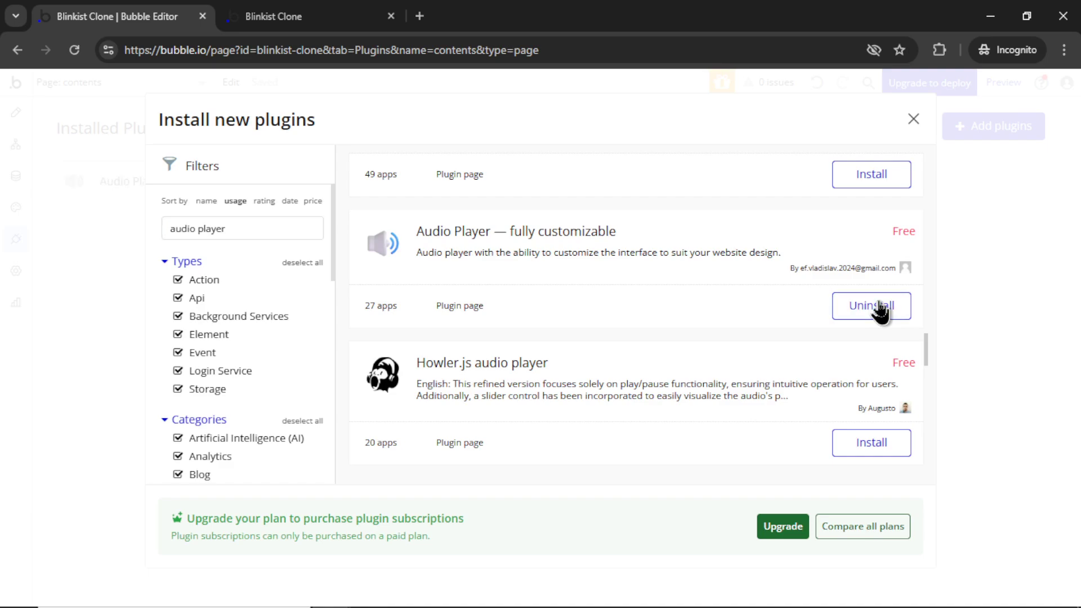
click(872, 306)
Step: Add an Audio Player element below the summary text in Group Book on the contents page and adjust its layout
click(16, 112)
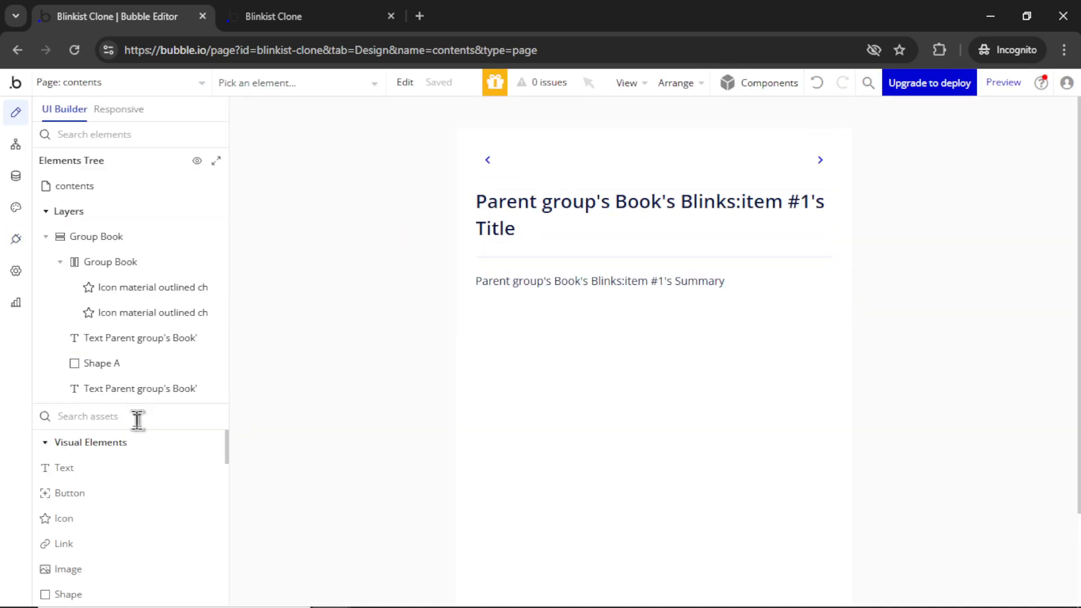
click(137, 418)
text(audi)
drag(135, 471, 515, 291)
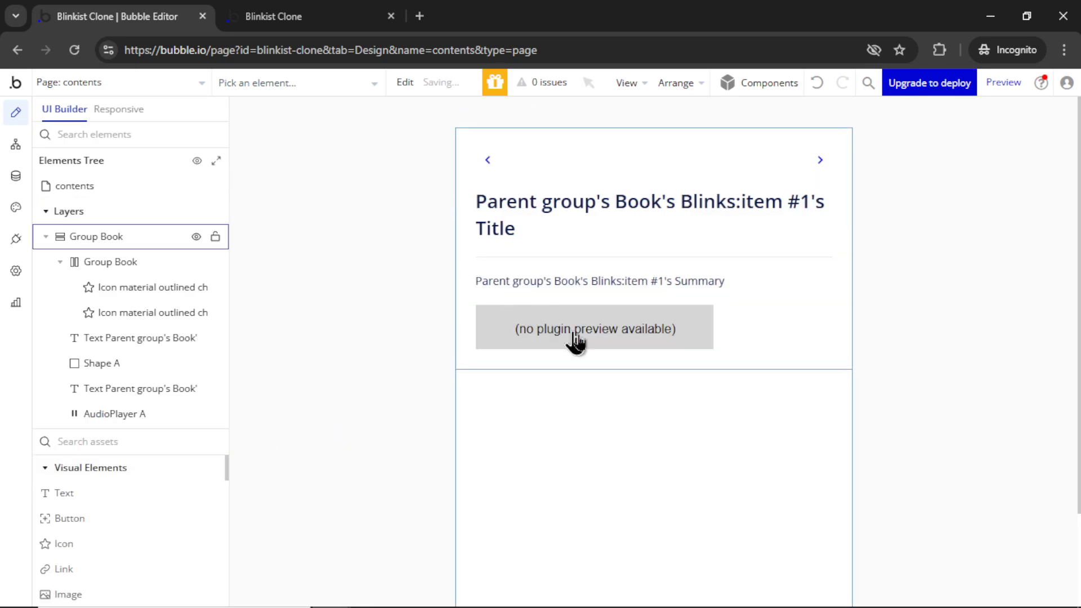
click(318, 141)
click(430, 332)
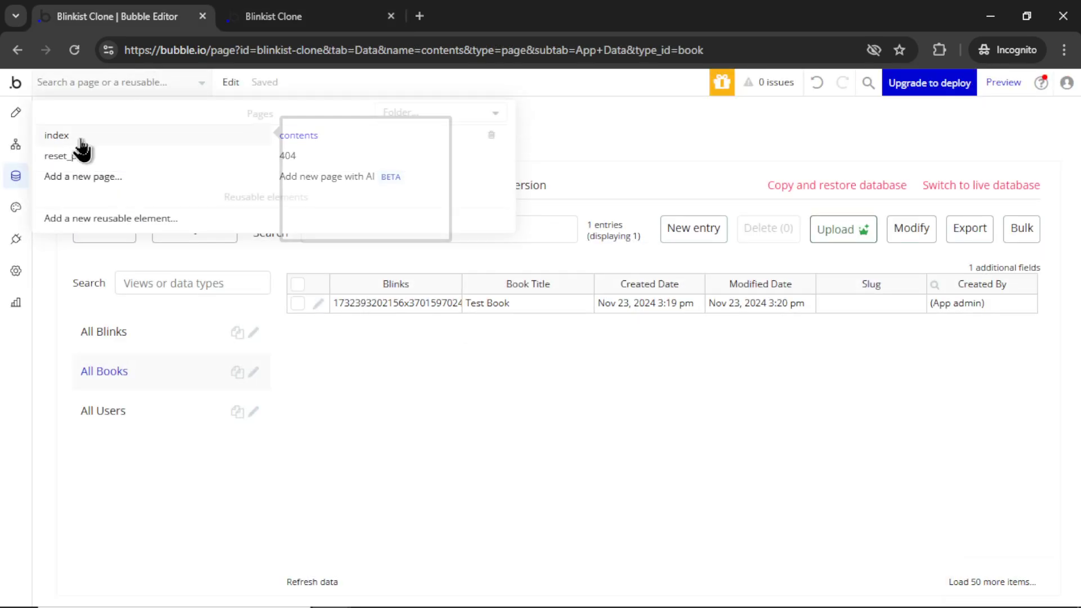
Step: Switch to the index page and set its container layout to Column
click(71, 141)
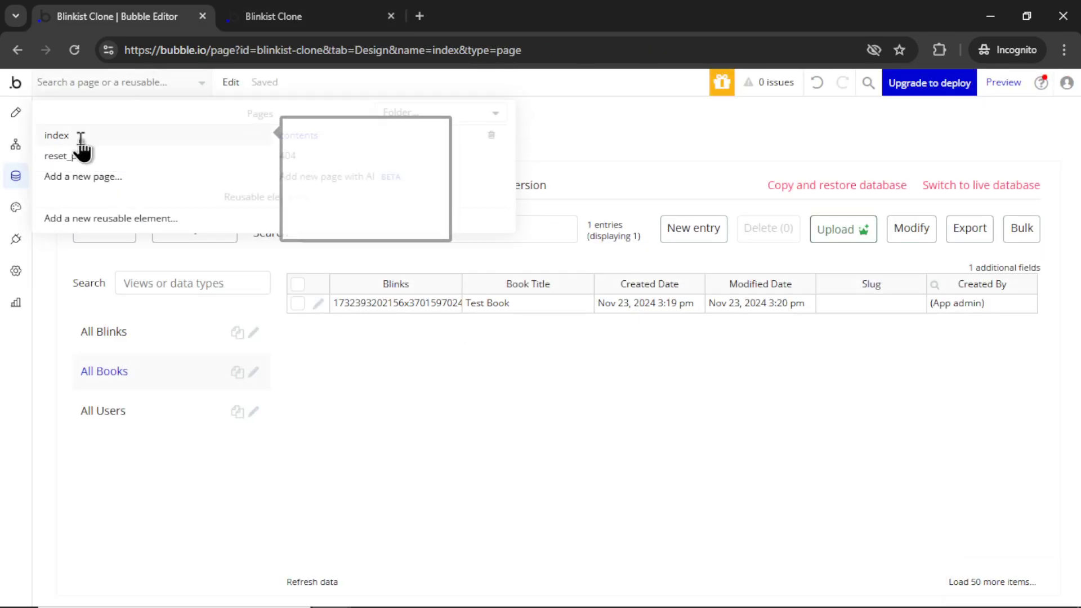
double_click(498, 111)
click(312, 144)
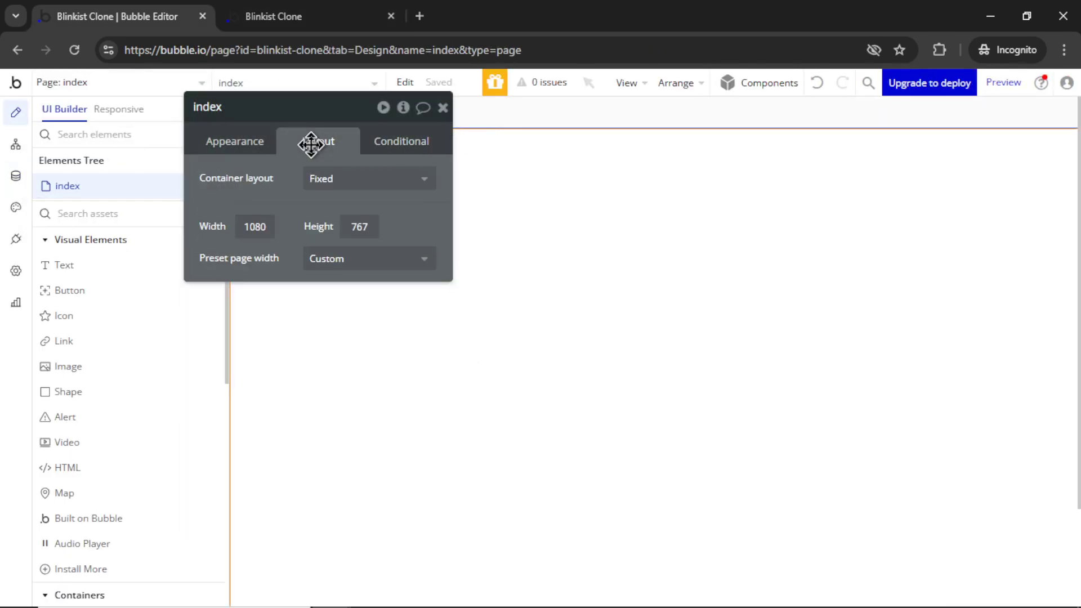
click(351, 190)
click(346, 303)
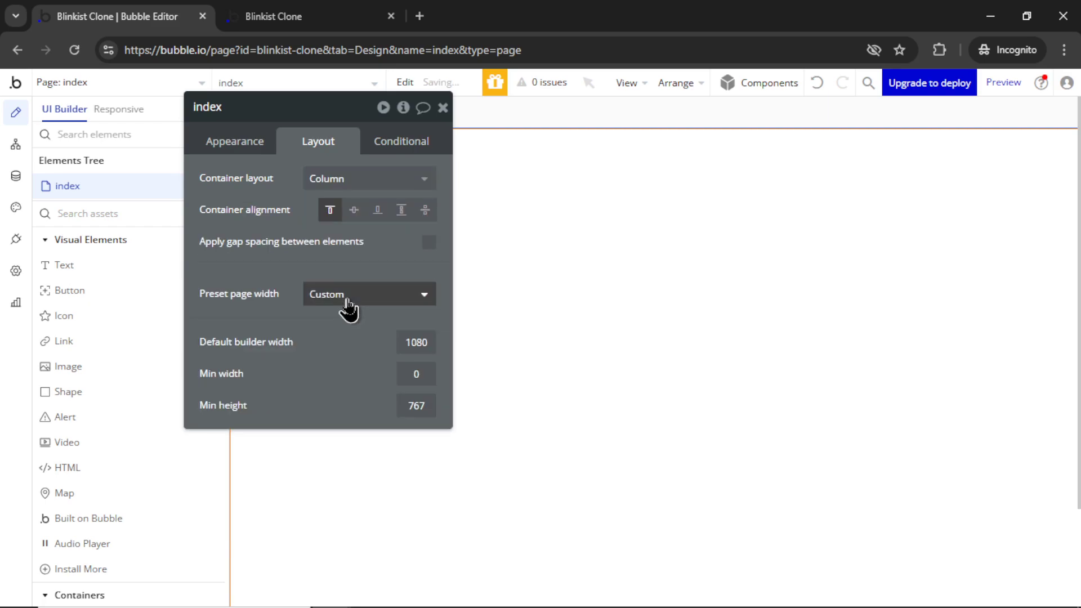
Step: Set the index page's preset page width to Mobile and its default builder width to 500
click(383, 299)
click(359, 415)
double_click(418, 342)
text(500)
key(Return)
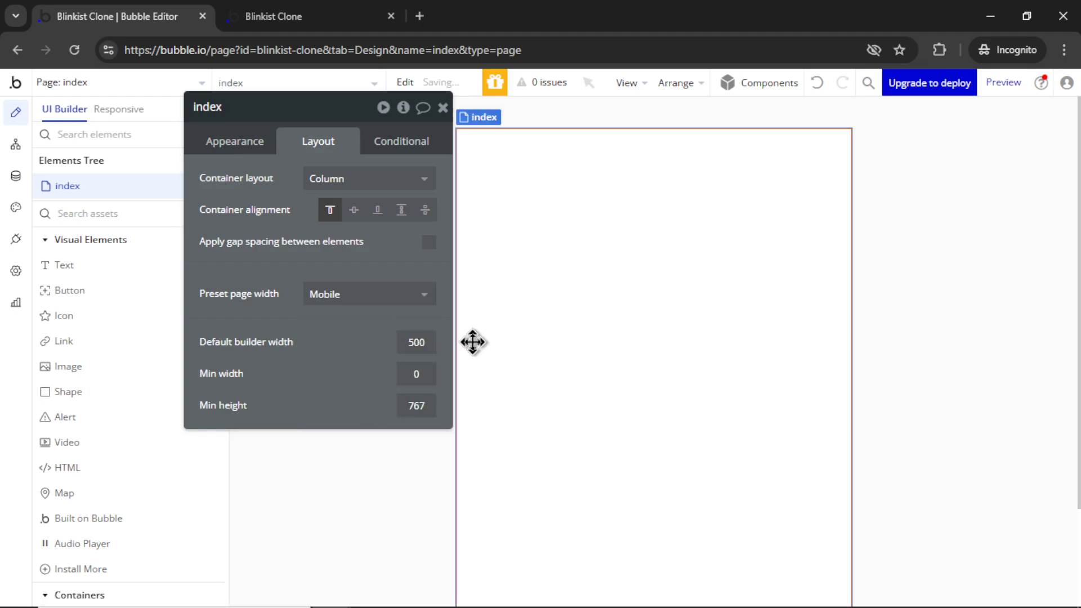
click(443, 107)
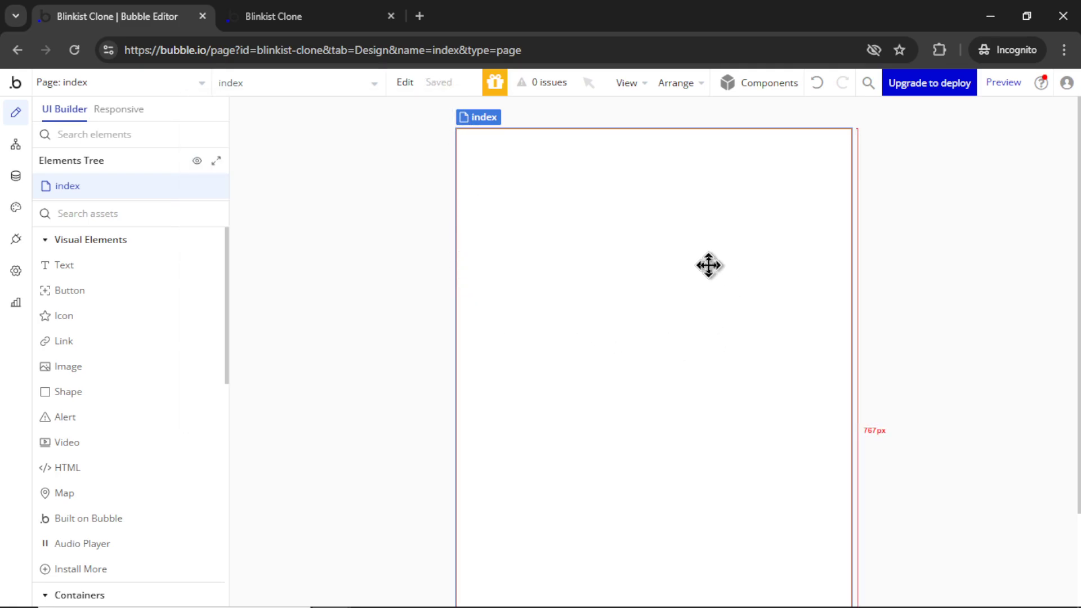
Step: Add a text element reading "Explore" at the top of the index page, with font weight 700 and size 24
click(64, 265)
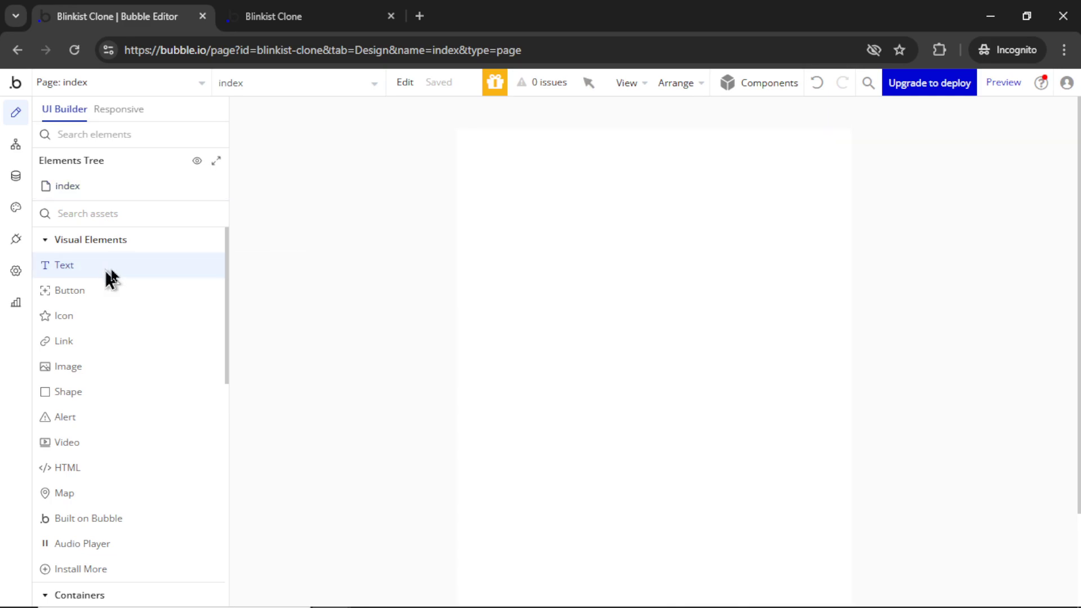
click(512, 184)
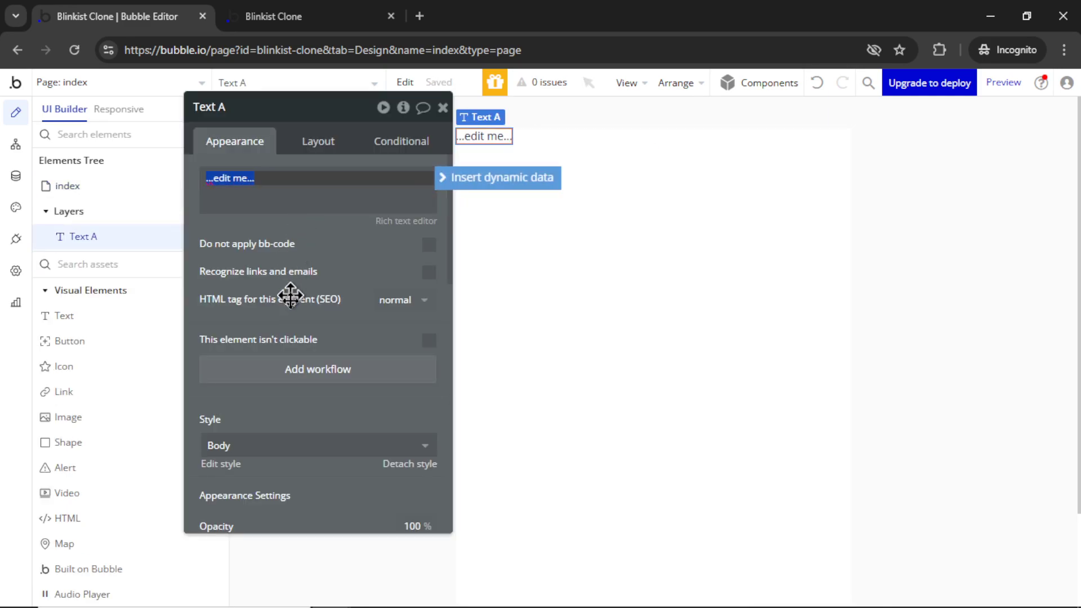
scroll(287, 282, down, 4)
click(401, 331)
click(404, 522)
click(231, 362)
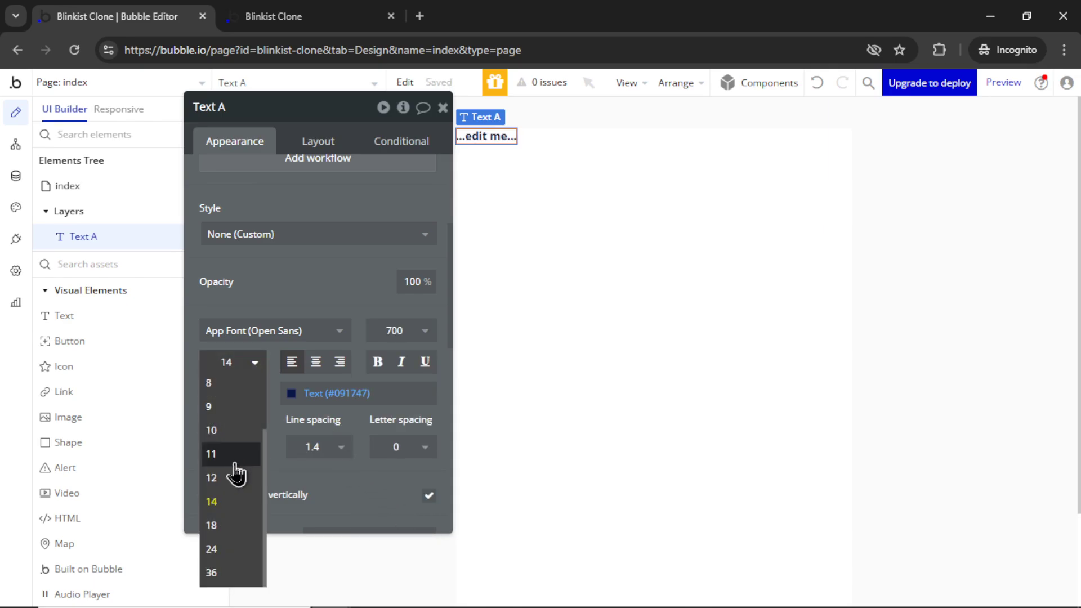
click(230, 546)
scroll(316, 338, up, 4)
click(310, 186)
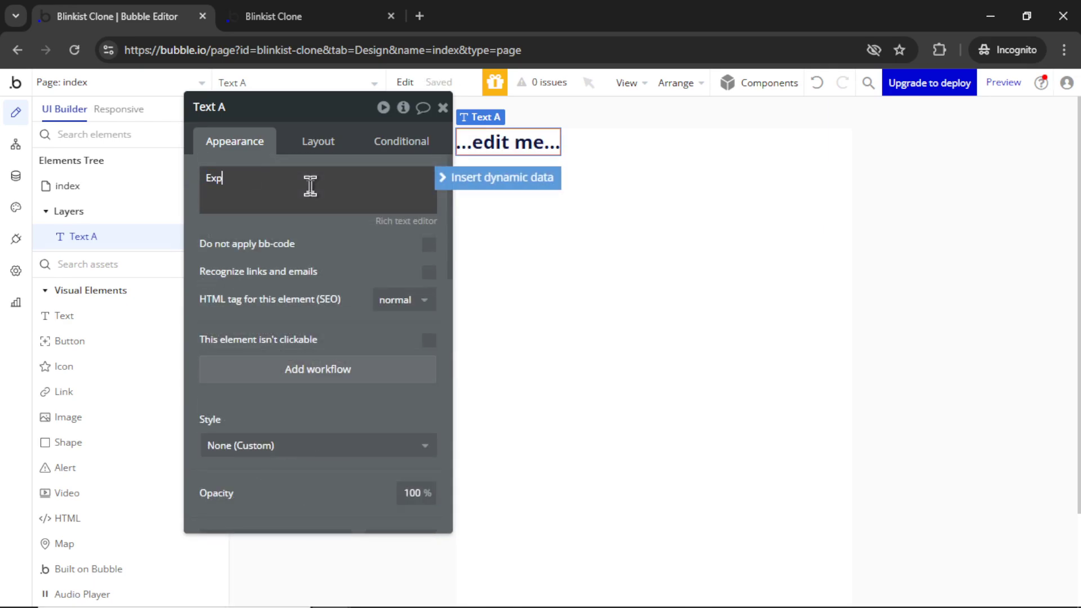
click(513, 198)
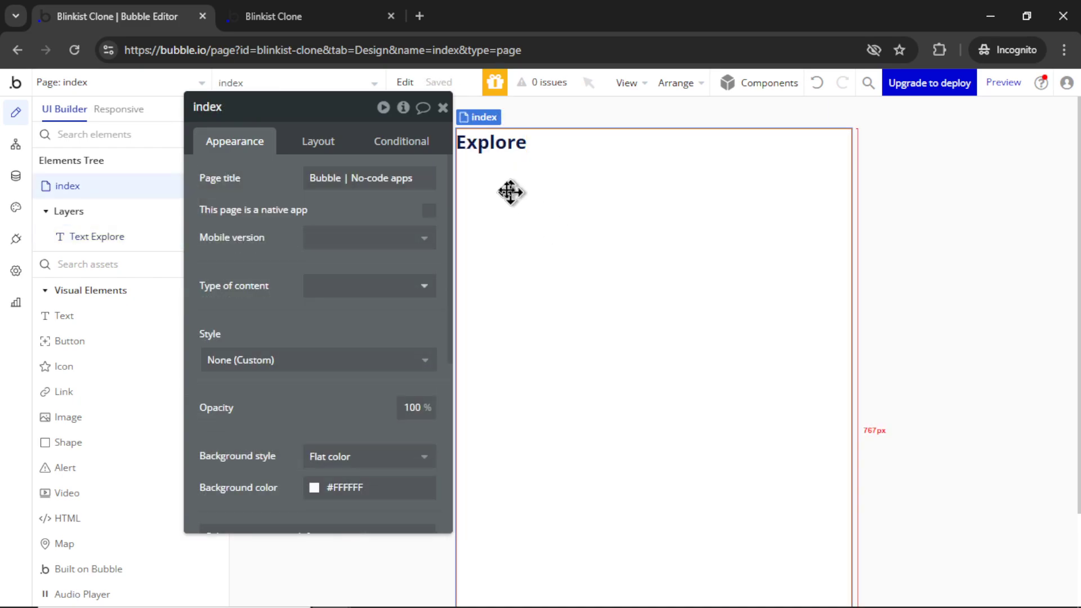
Step: Group the Explore text in a Column container and set the group's padding to 25 px on all four sides
right_click(502, 152)
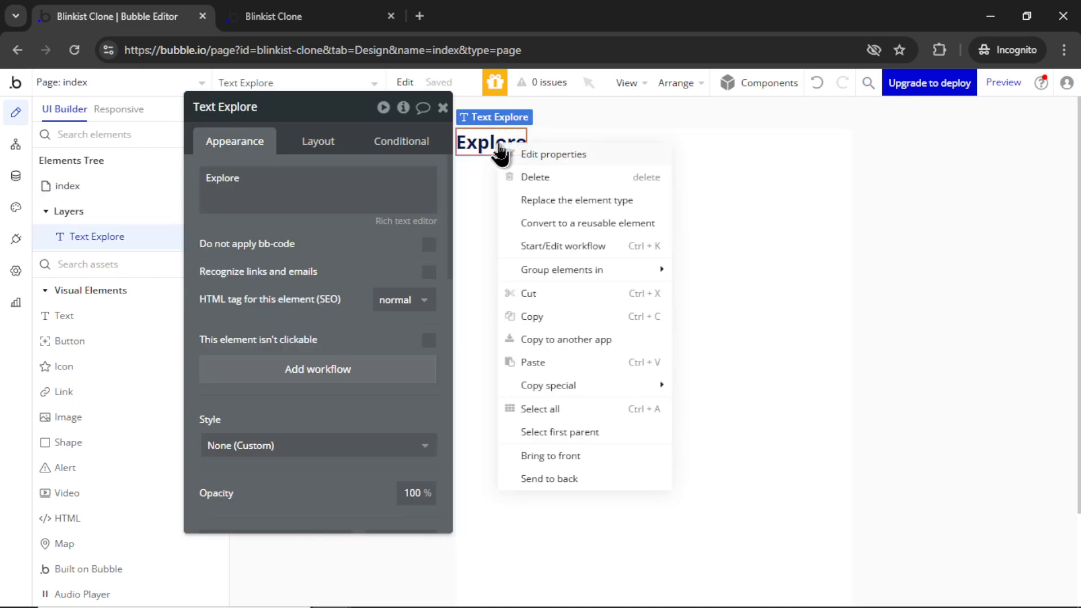
mouse_move(594, 273)
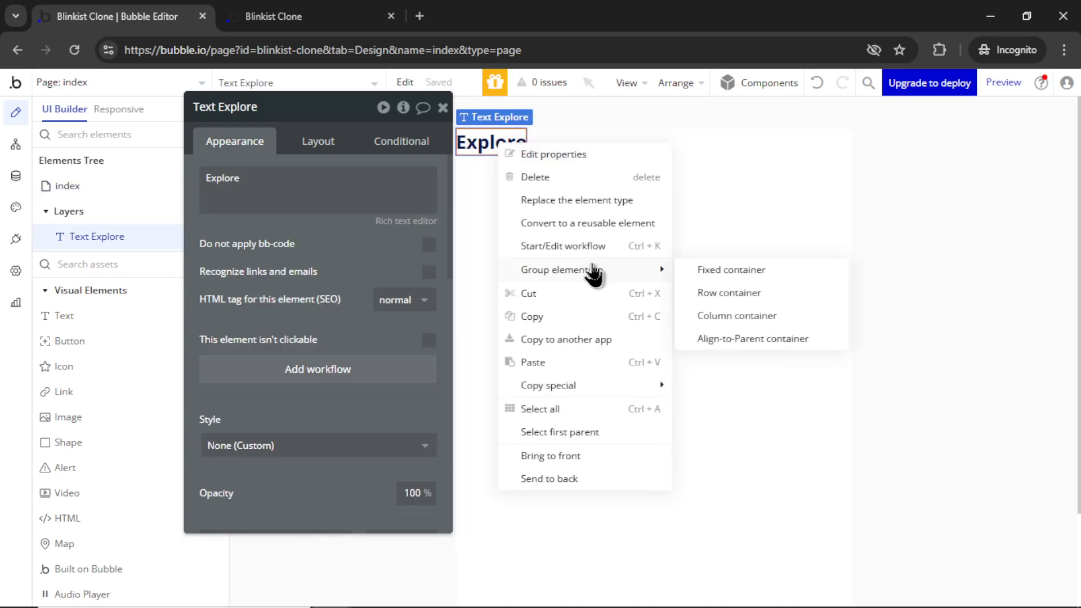
click(763, 317)
text(25)
click(290, 514)
text(25)
click(351, 514)
text(25)
click(428, 516)
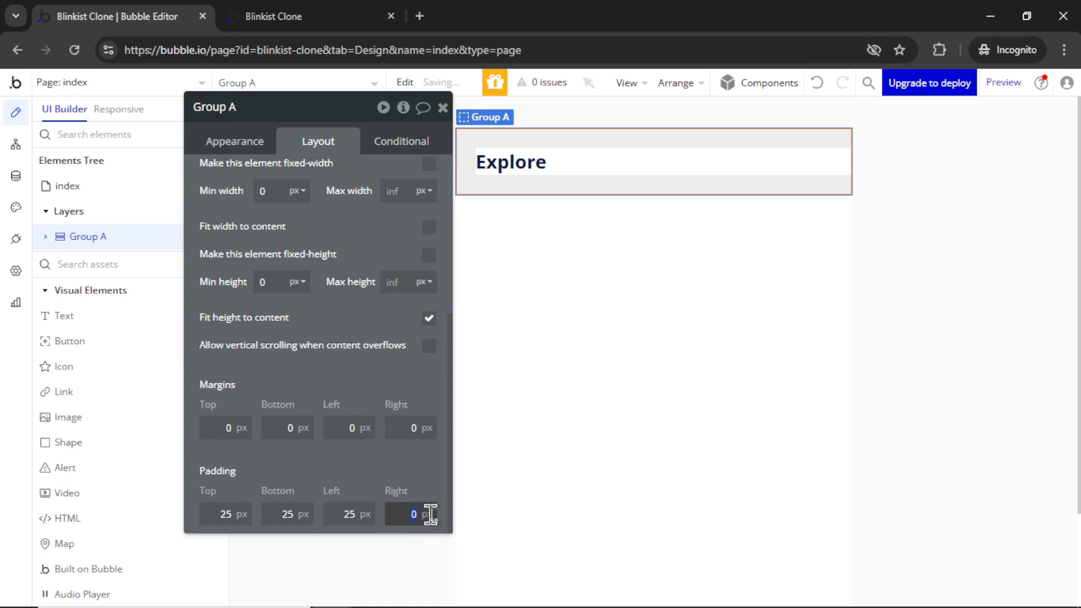
Step: Add a shape below the Explore heading inside Group A
scroll(108, 394, down, 1)
click(107, 389)
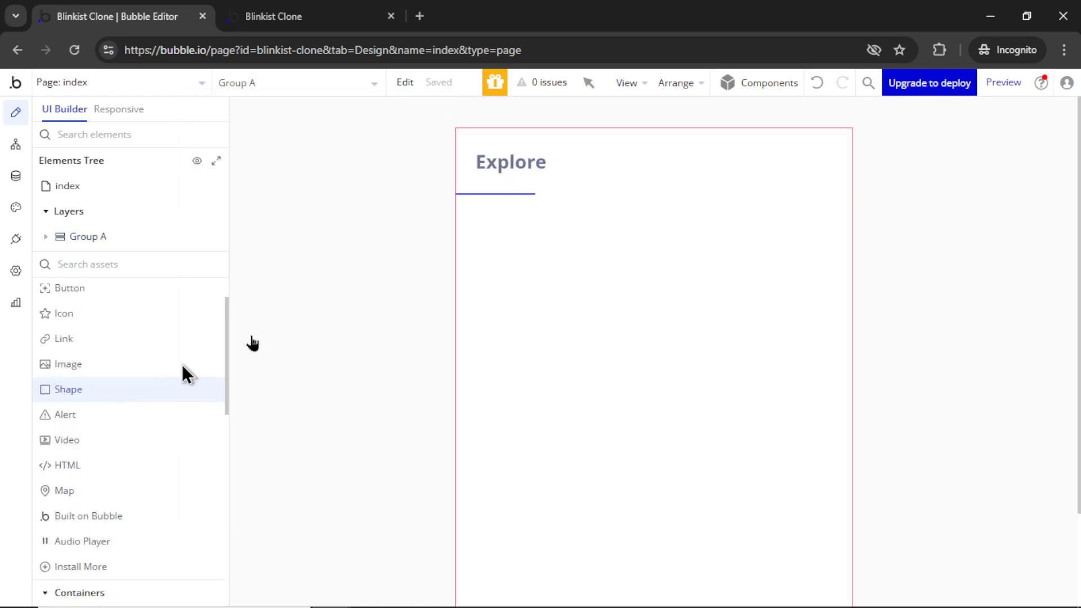
click(515, 190)
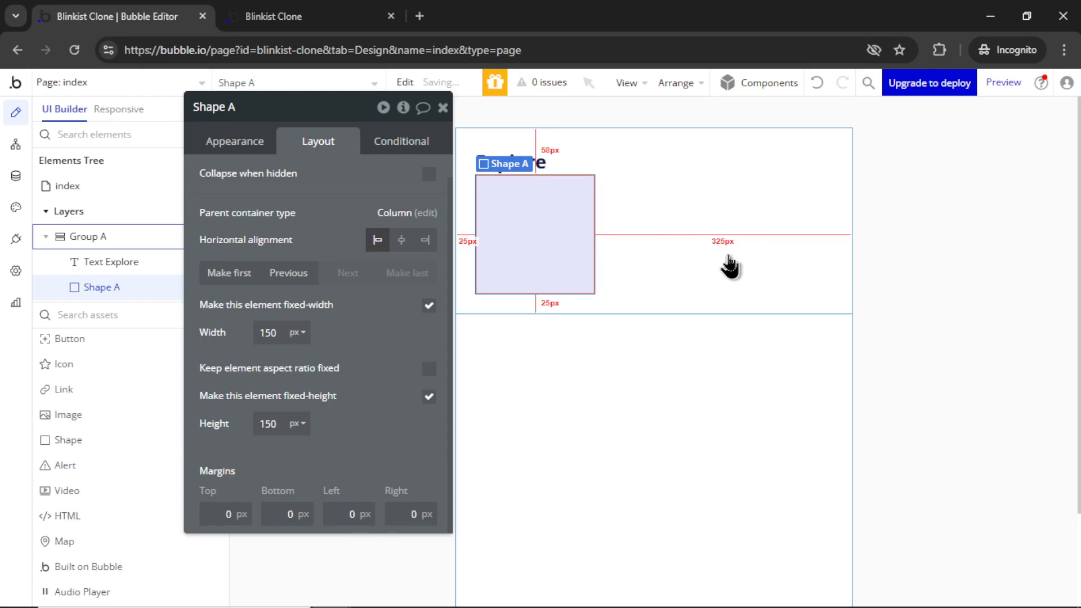
Step: Apply gap spacing between the elements of Group A with a row gap of 20 px
click(726, 256)
scroll(391, 208, up, 5)
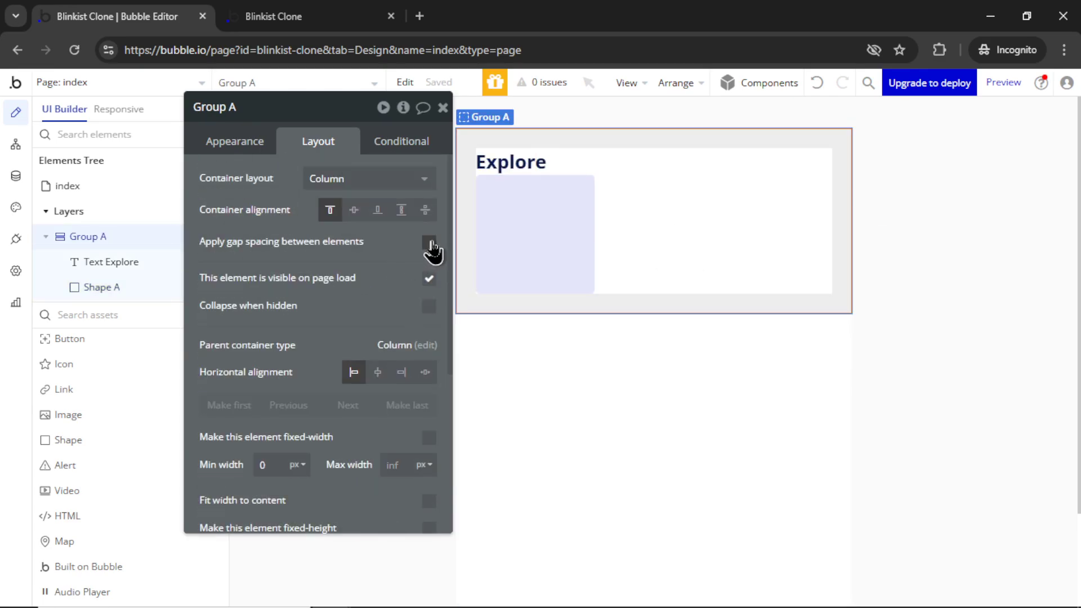
click(431, 243)
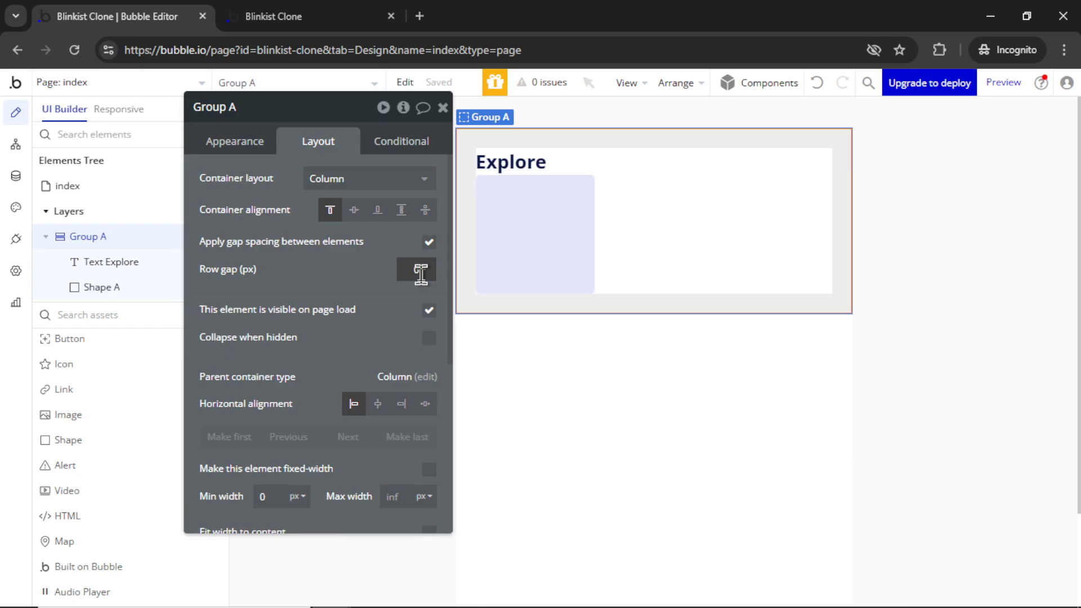
text(20)
key(Return)
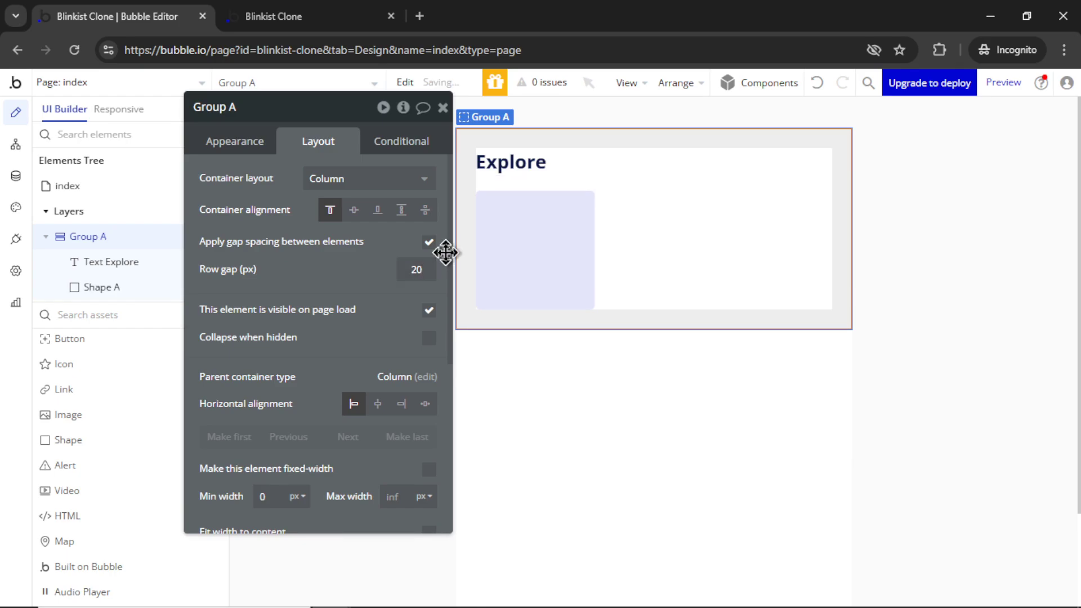
Step: Turn the shape into a thin full-width divider line by removing its fixed width and setting its minimum width to 0
click(519, 285)
scroll(379, 241, down, 1)
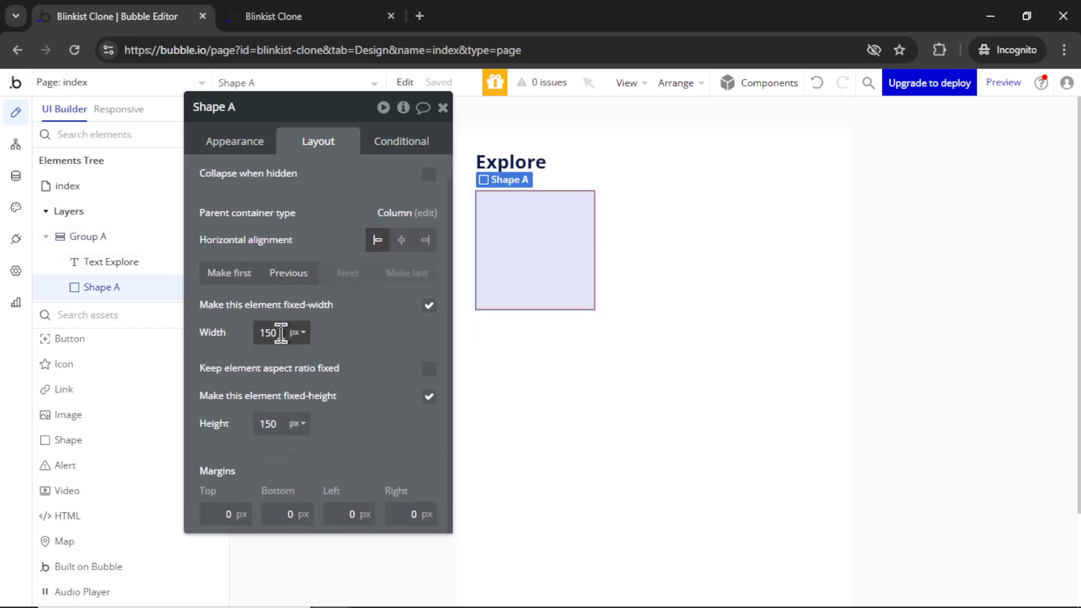
click(428, 308)
text(0)
key(Return)
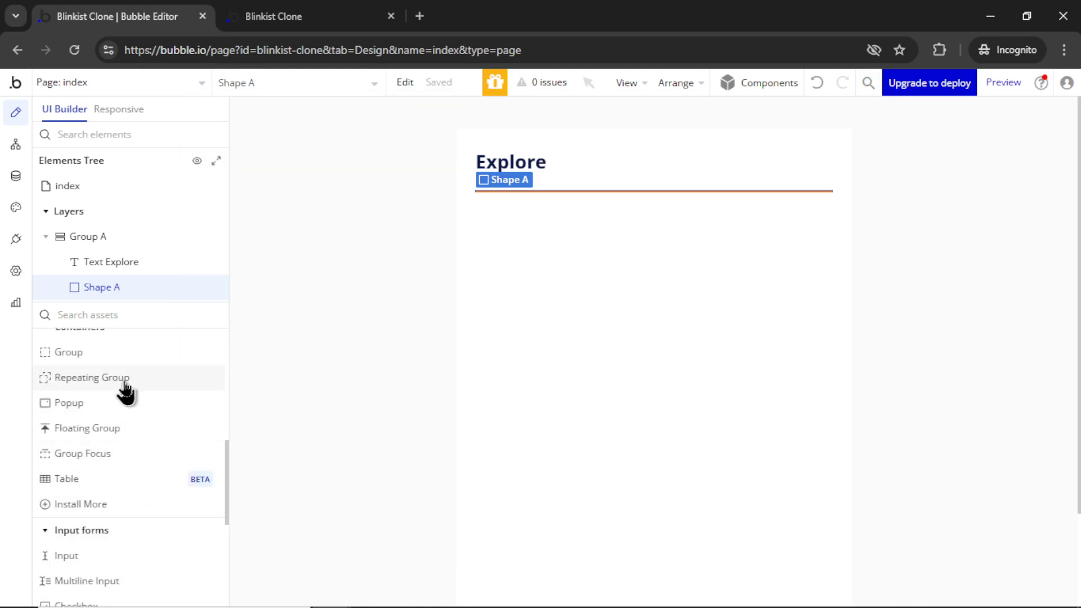
Step: Draw a repeating group about 140 by 232 px below the divider in Group A and turn off fitting its width to content
click(128, 381)
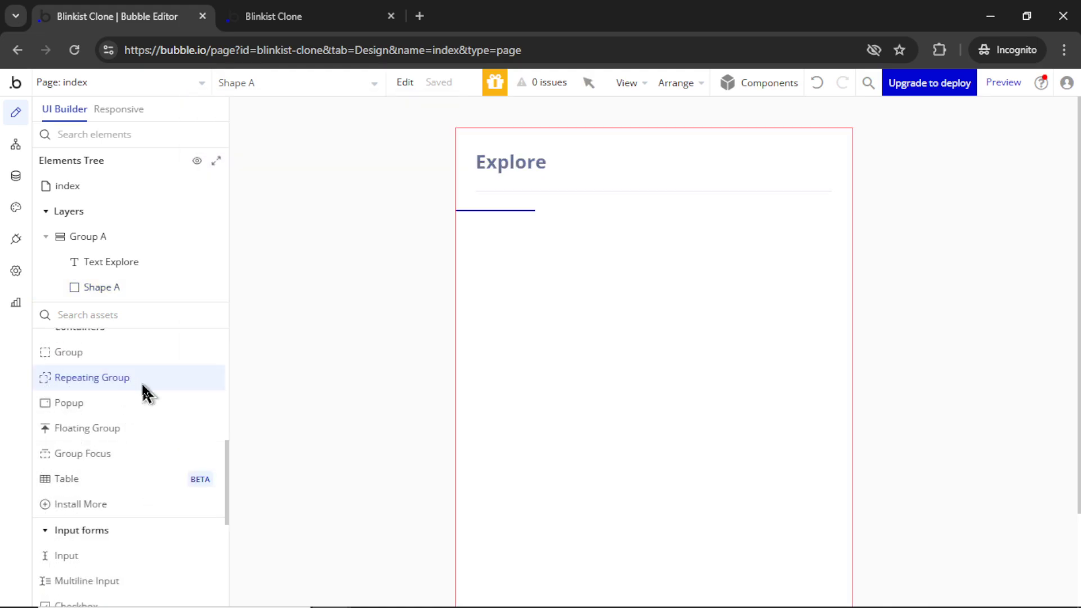
drag(551, 212, 664, 379)
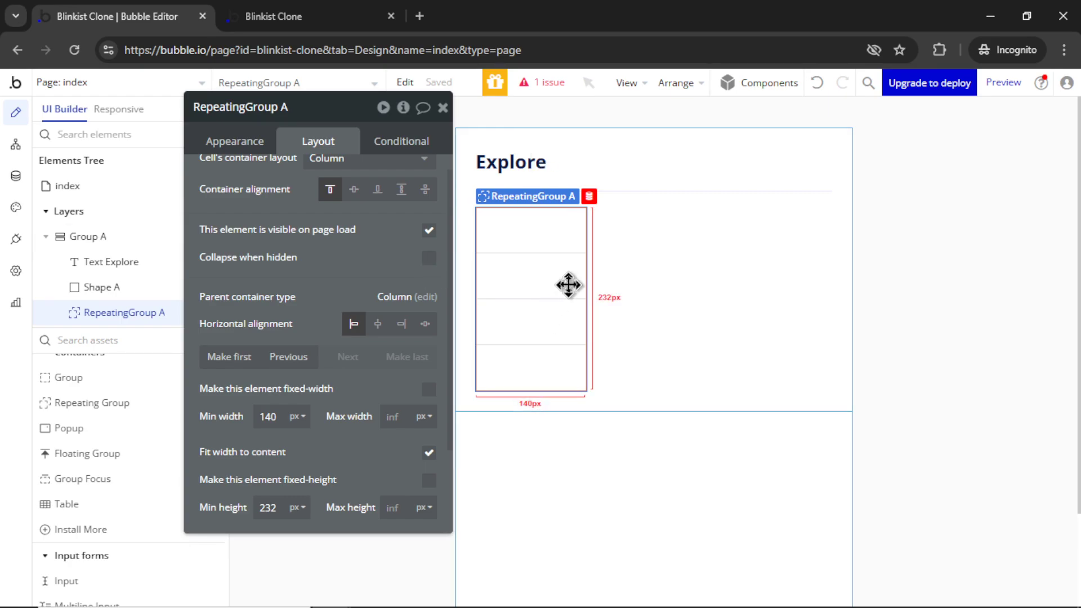
scroll(398, 261, down, 2)
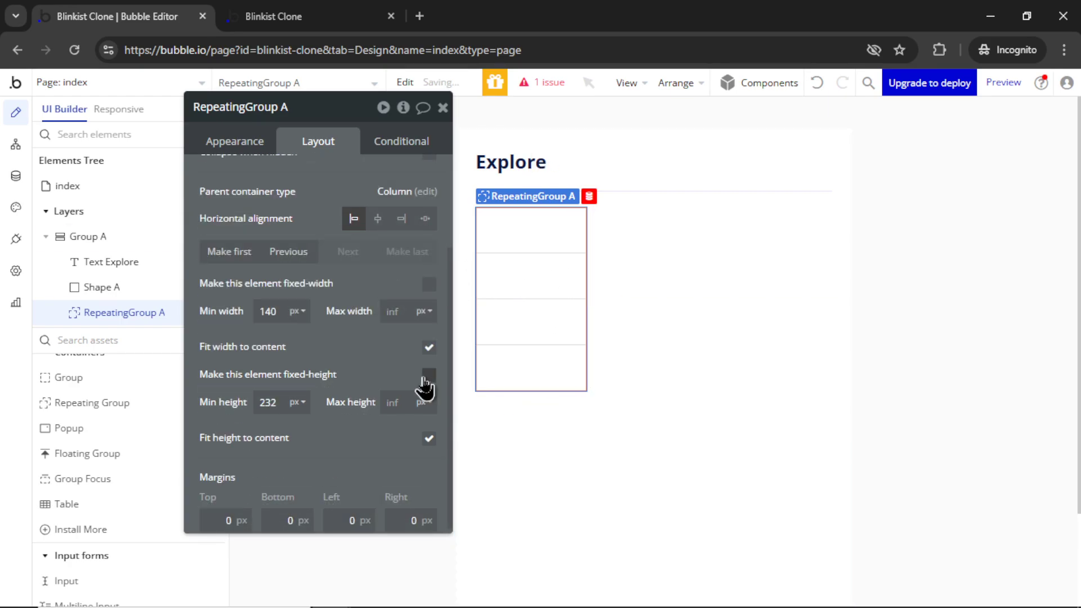
click(430, 349)
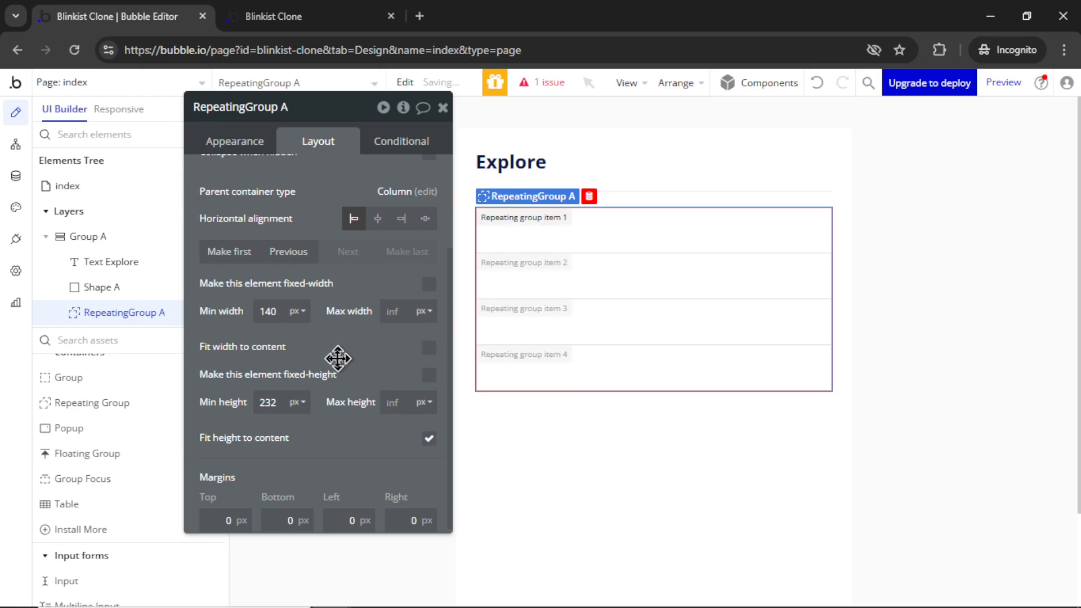
Step: Set the repeating group's minimum width to 0 px and its minimum height to 500 px
double_click(280, 312)
double_click(268, 403)
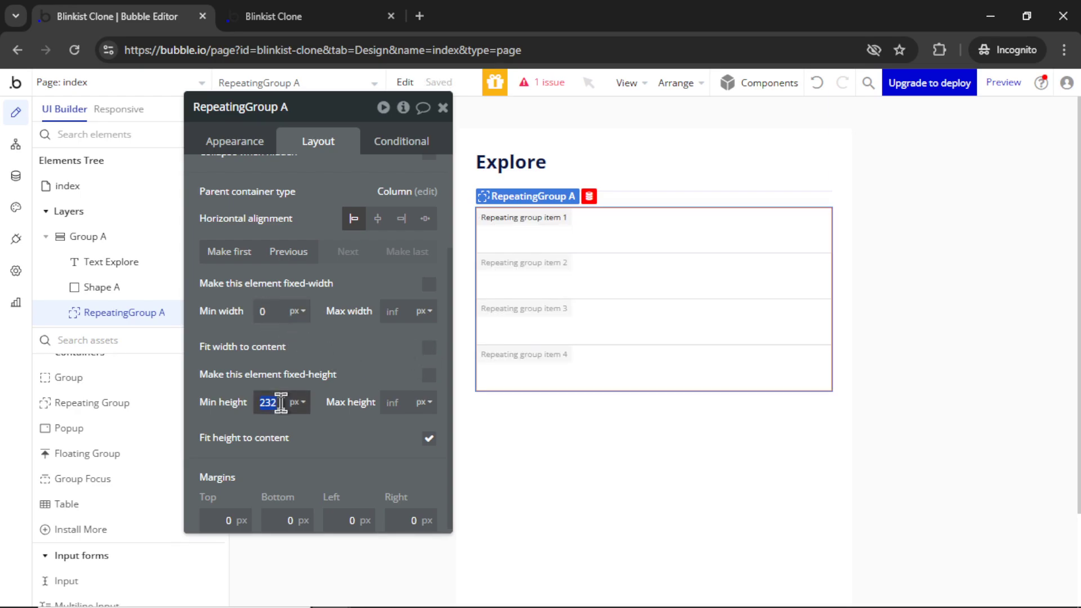
text(500)
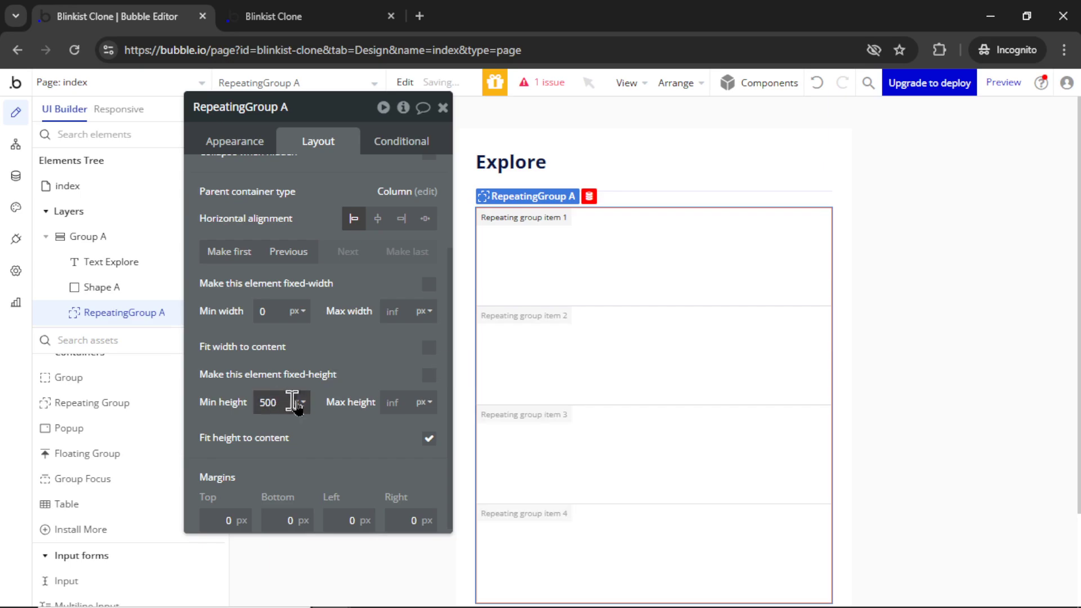
Step: Draw an image element inside the first cell of the repeating group
scroll(107, 445, up, 5)
click(68, 440)
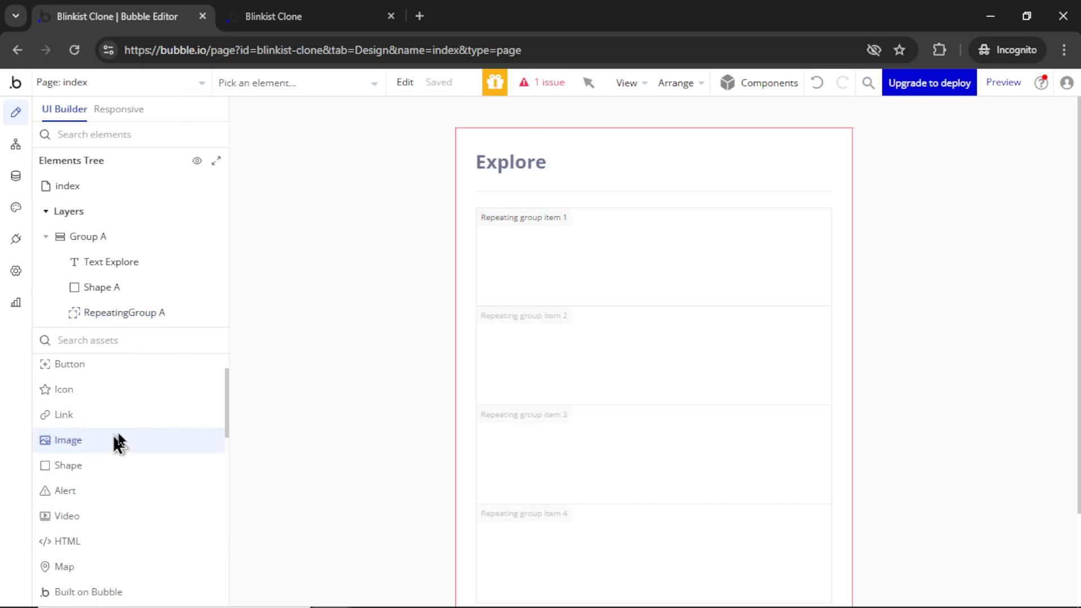
drag(506, 234, 584, 306)
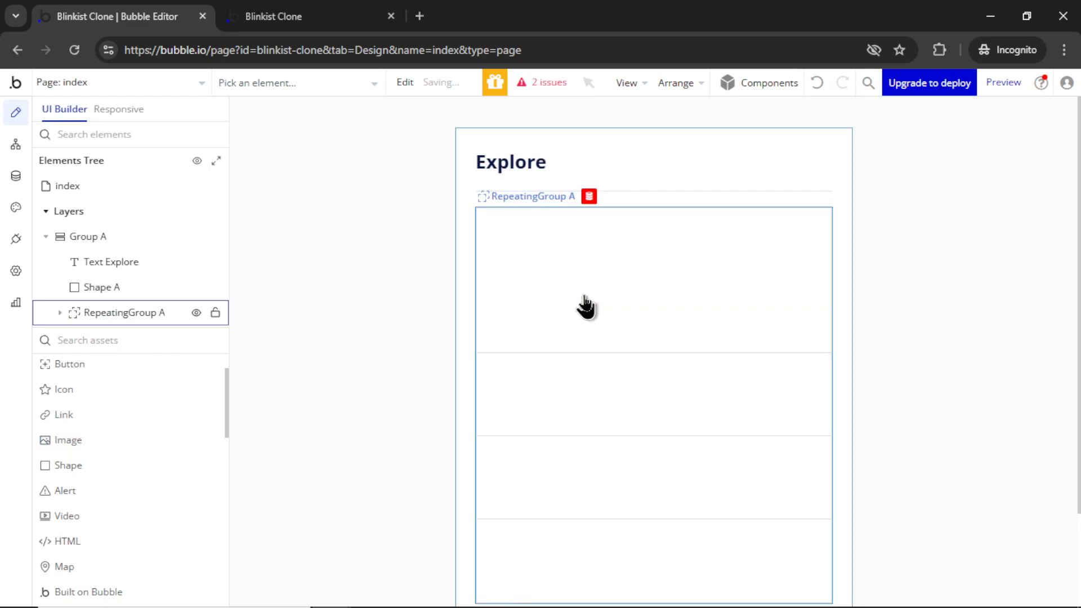
Step: Keep the image's aspect ratio fixed at 2 x 3 and set its width to 100 px
click(318, 141)
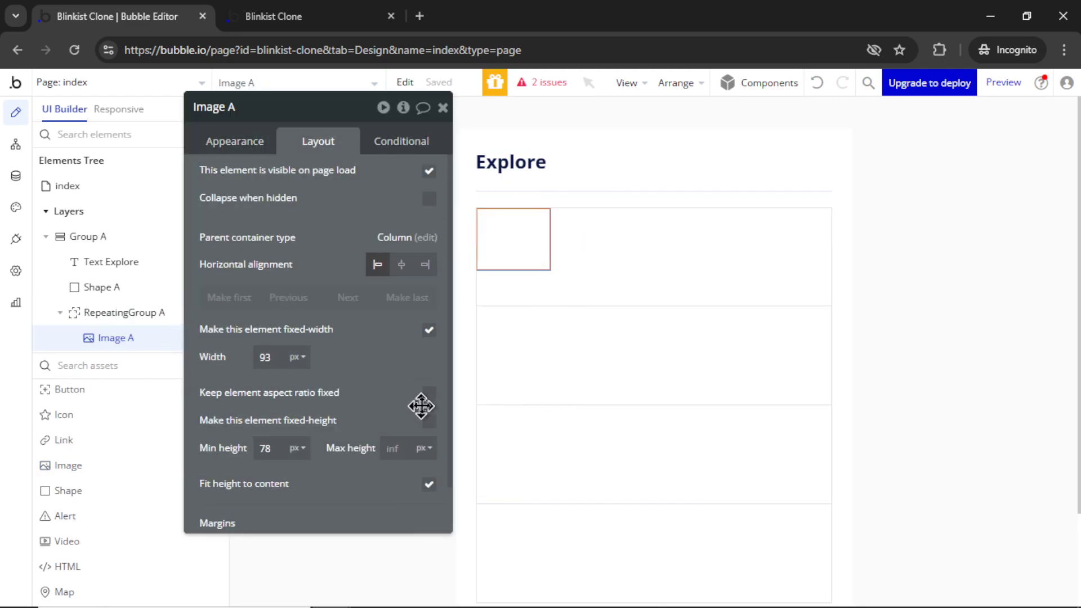
click(430, 396)
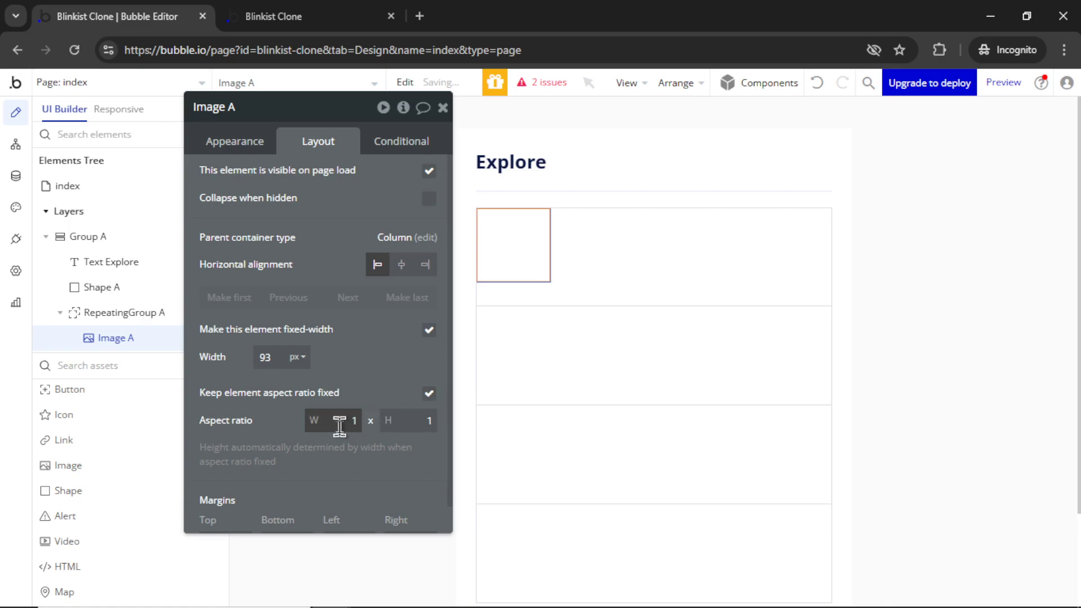
text(2)
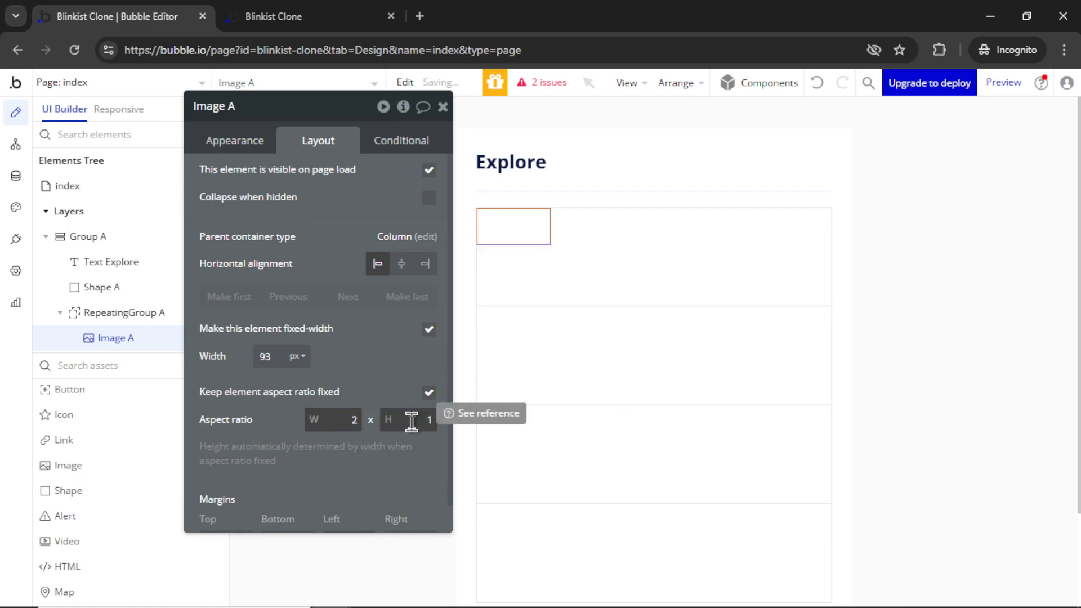
click(424, 425)
text(3)
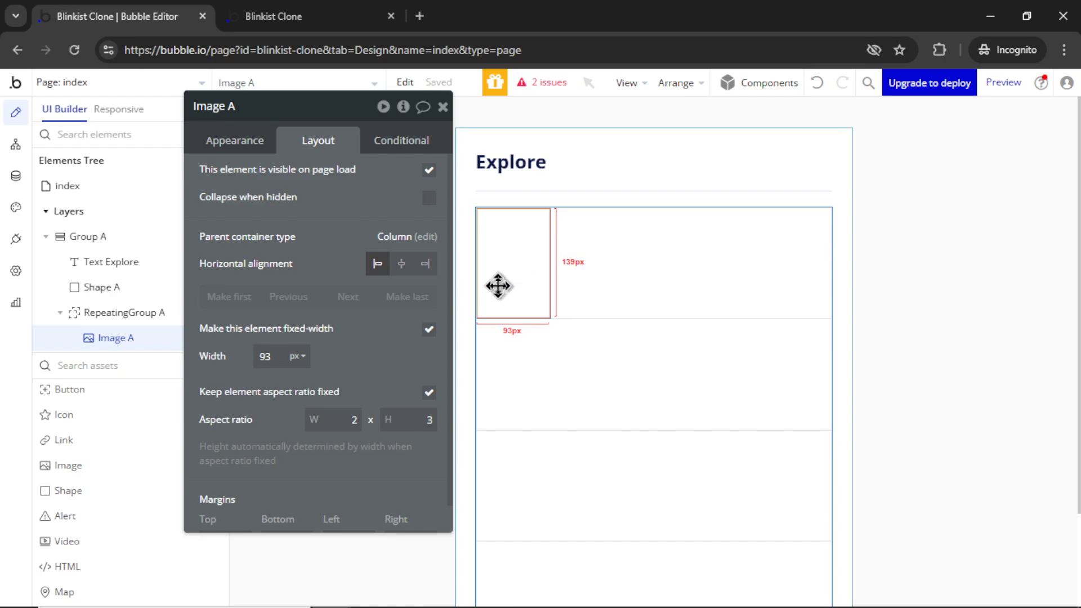
click(271, 356)
text(100)
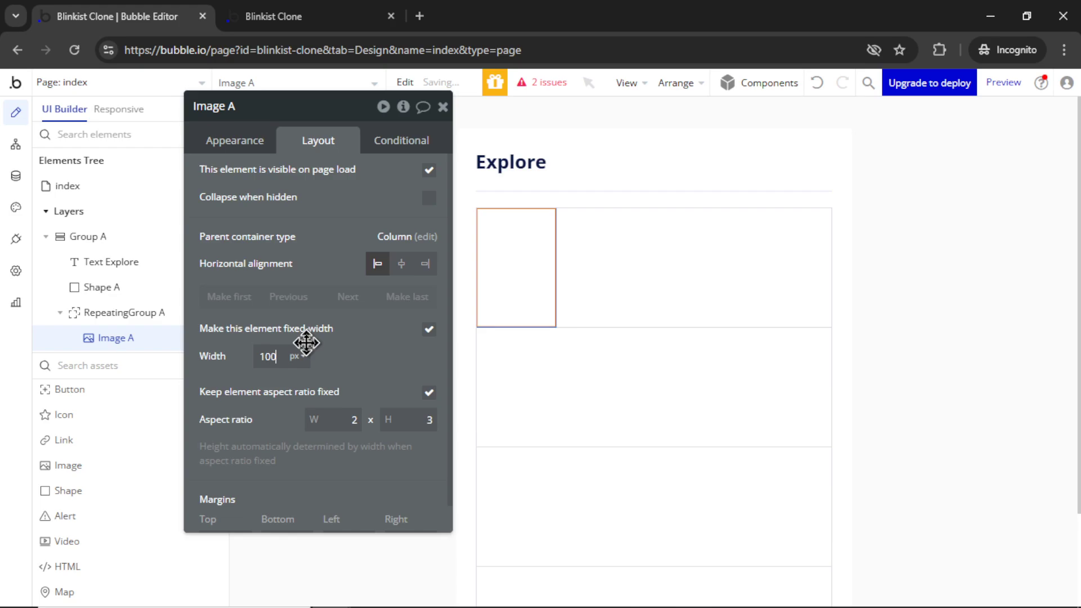
Step: Add a text element to the repeating group's first cell and arrange the cell contents as a Row with the image first
click(101, 418)
drag(620, 239, 692, 267)
double_click(659, 287)
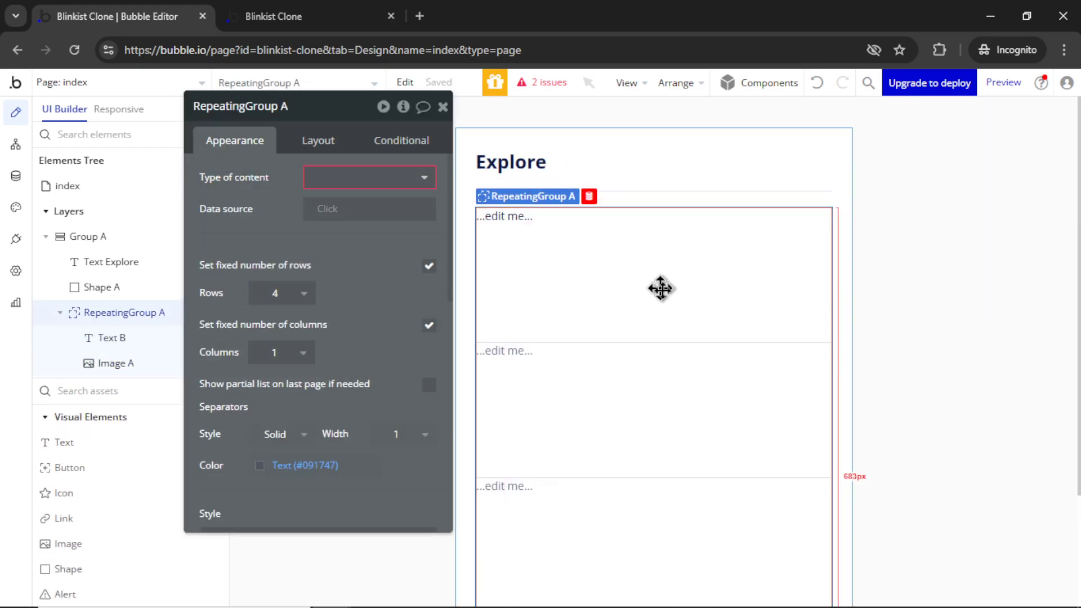
click(315, 141)
click(366, 177)
click(352, 277)
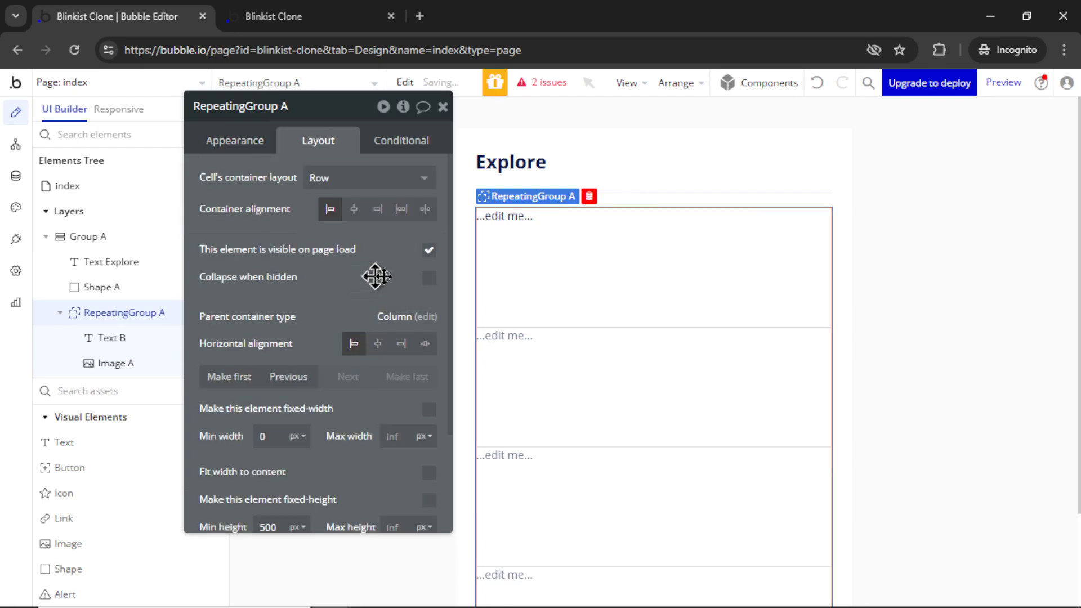
click(516, 265)
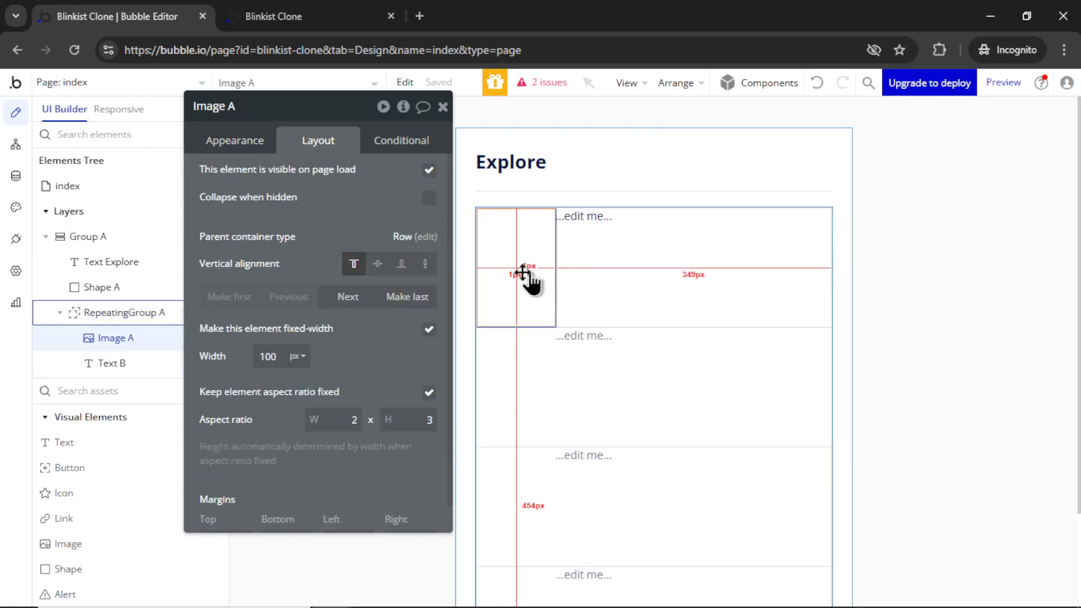
Step: Set the cell's text to "Book Title" and duplicate that text element
double_click(588, 215)
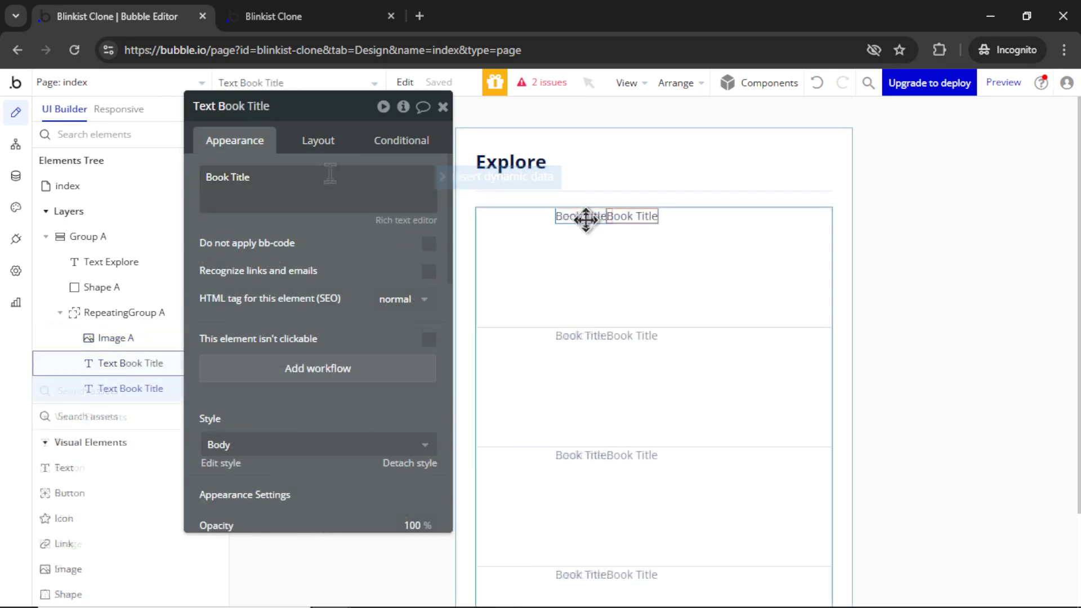
click(587, 220)
click(642, 220)
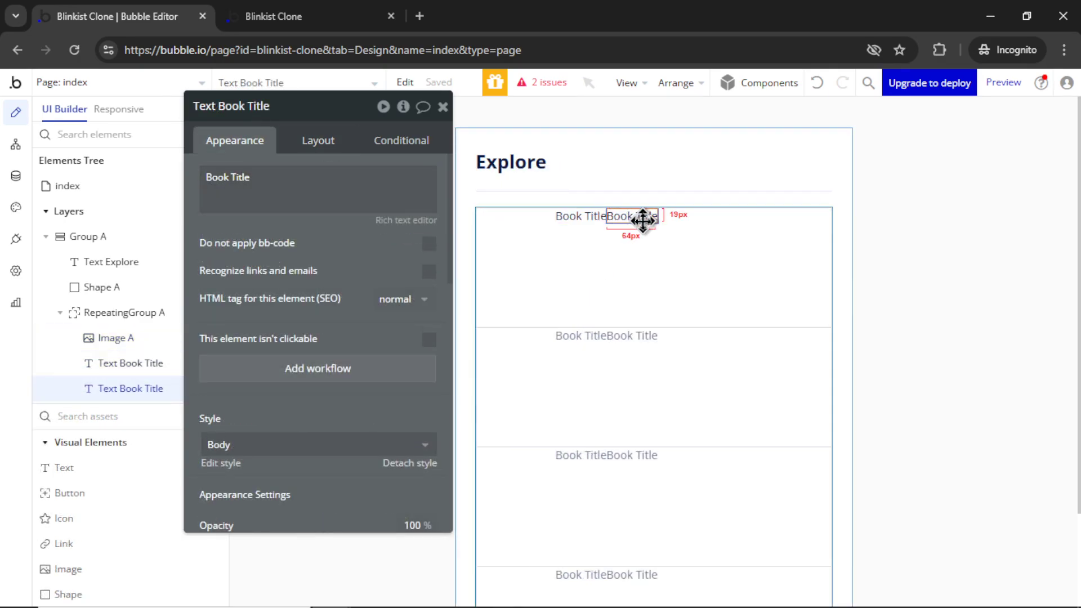
Step: Group the two Book Title texts in a column container
shift+click(579, 216)
right_click(586, 218)
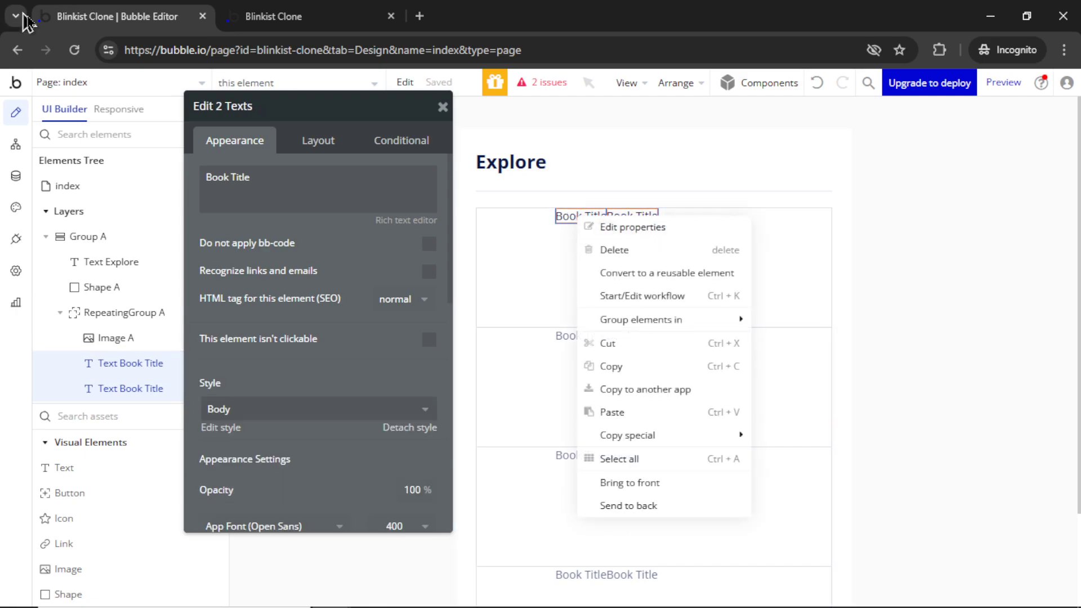
mouse_move(711, 325)
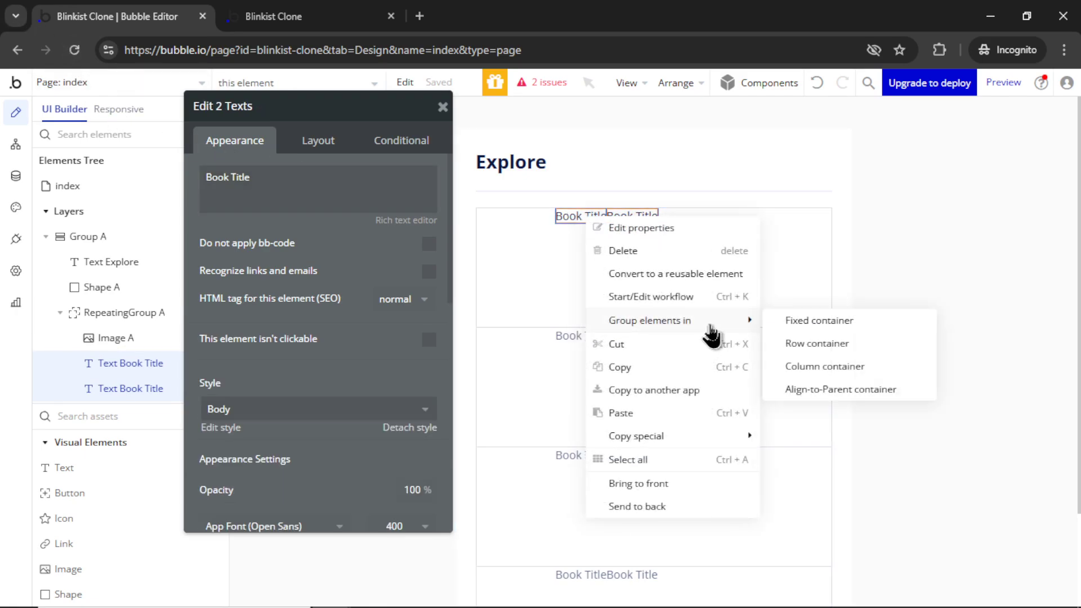
click(825, 366)
Step: Change the lower Book Title text to "Author", and add a duplicate below it reading "Description"
click(587, 229)
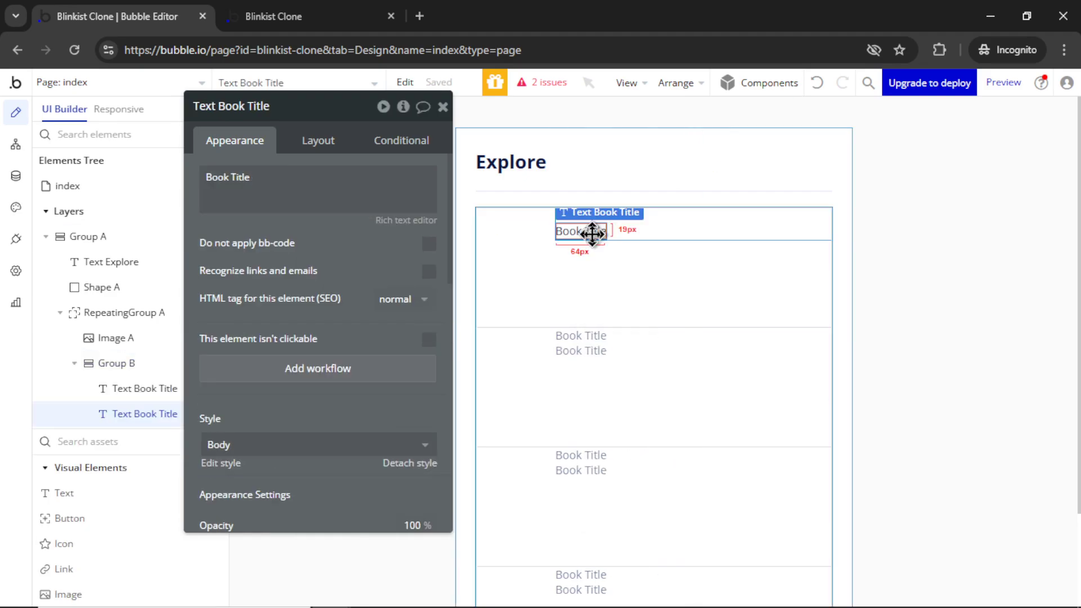
triple_click(309, 186)
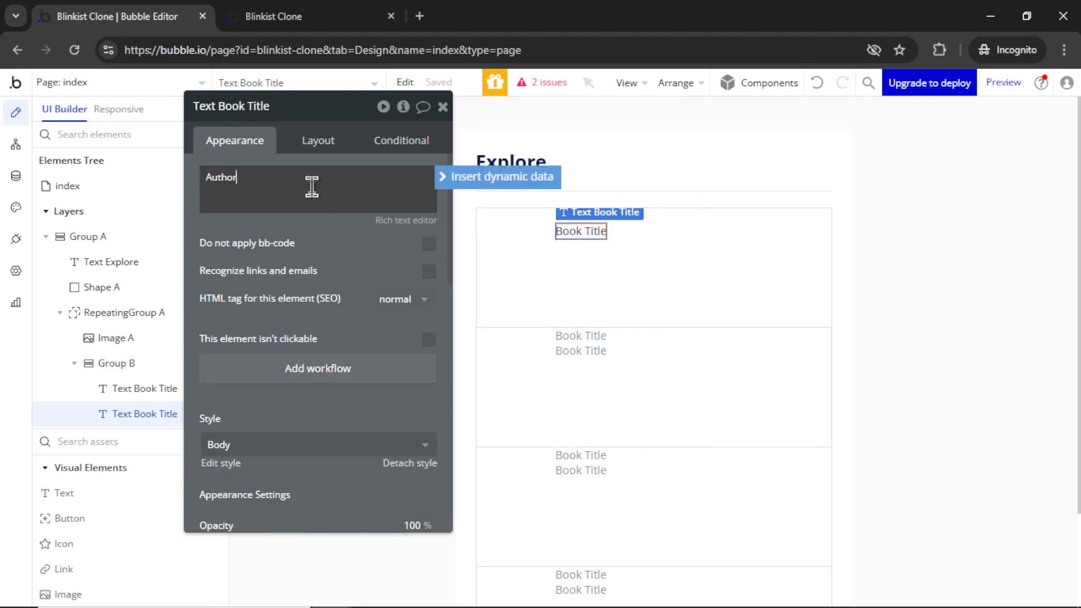
click(589, 234)
key(ctrl+d)
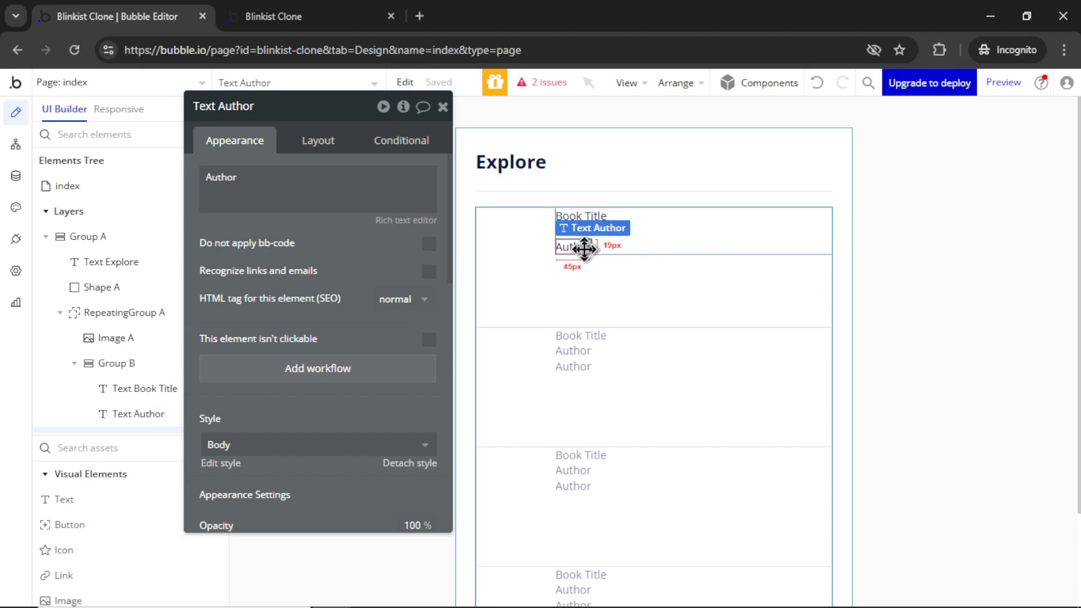
triple_click(284, 187)
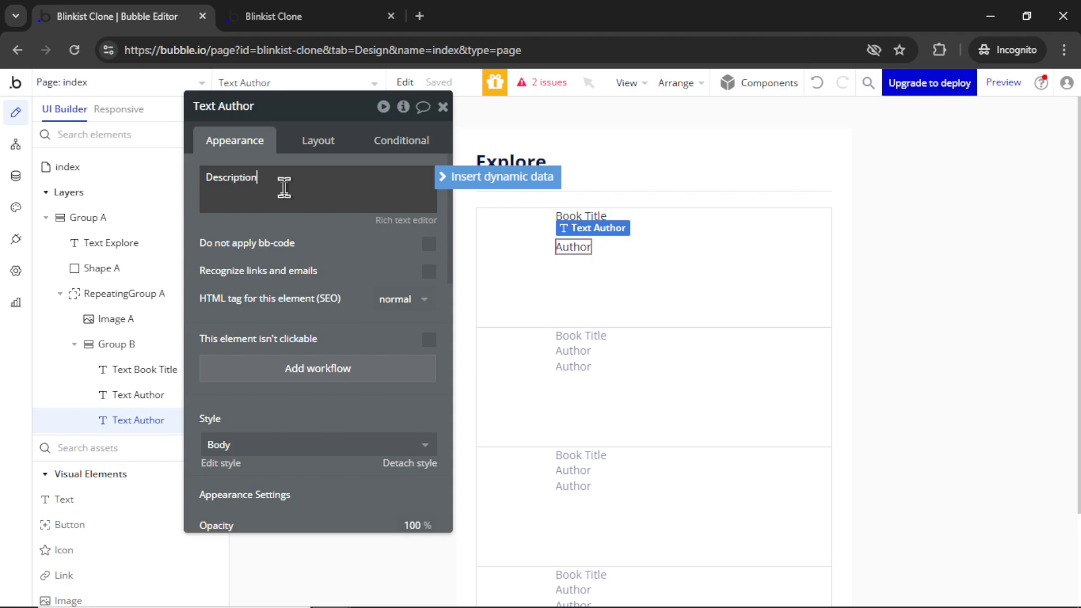
Step: Detach the Book Title text's style, set its font to size 18 and weight 600 (Semi Bold), and add a small bottom margin
click(591, 218)
click(591, 218)
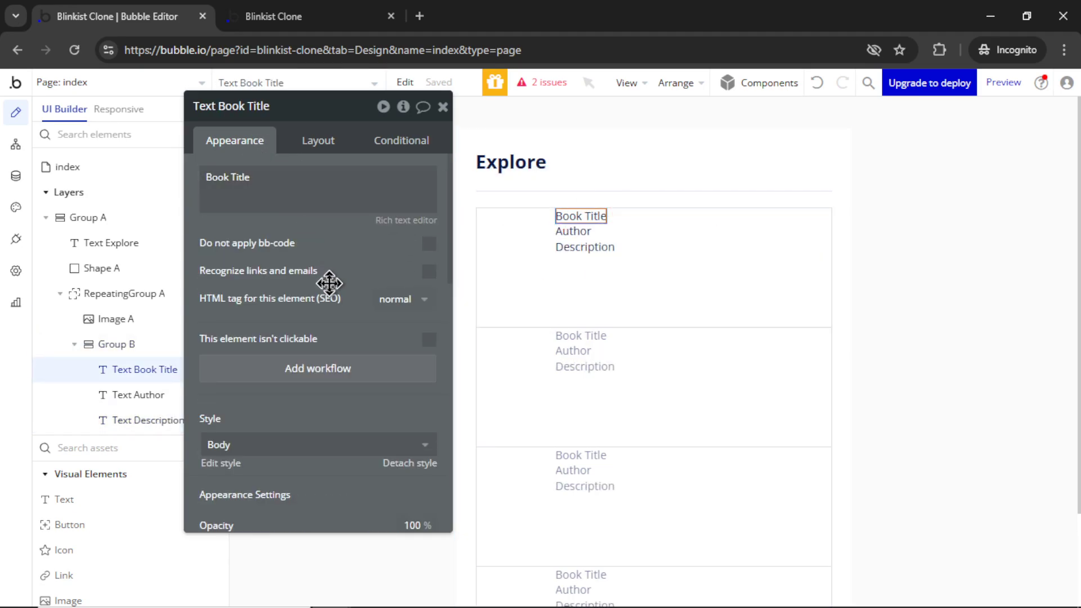
click(228, 310)
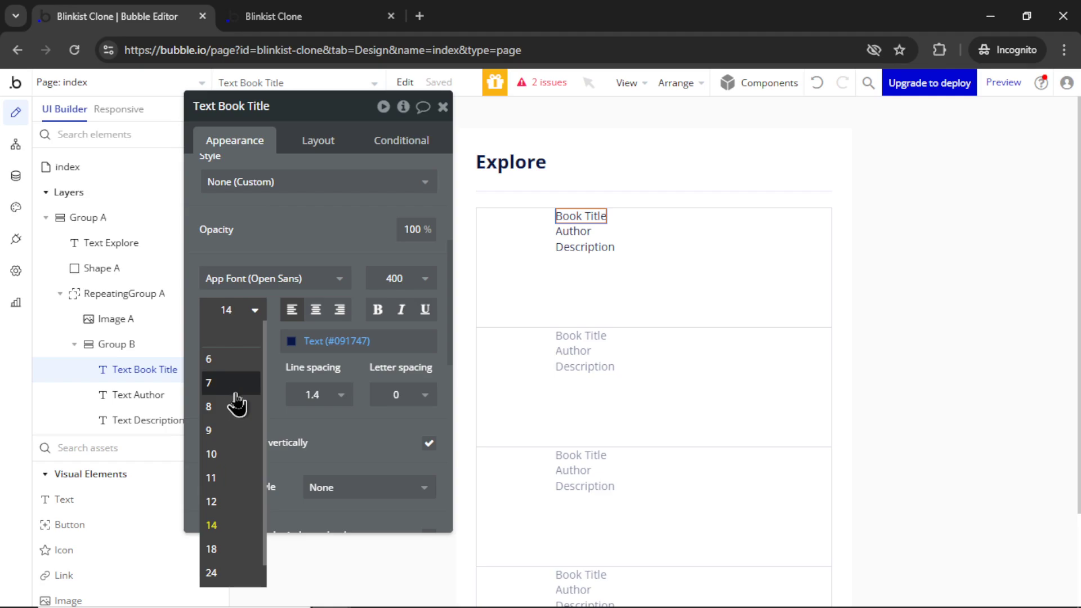
text(18)
key(Return)
click(400, 278)
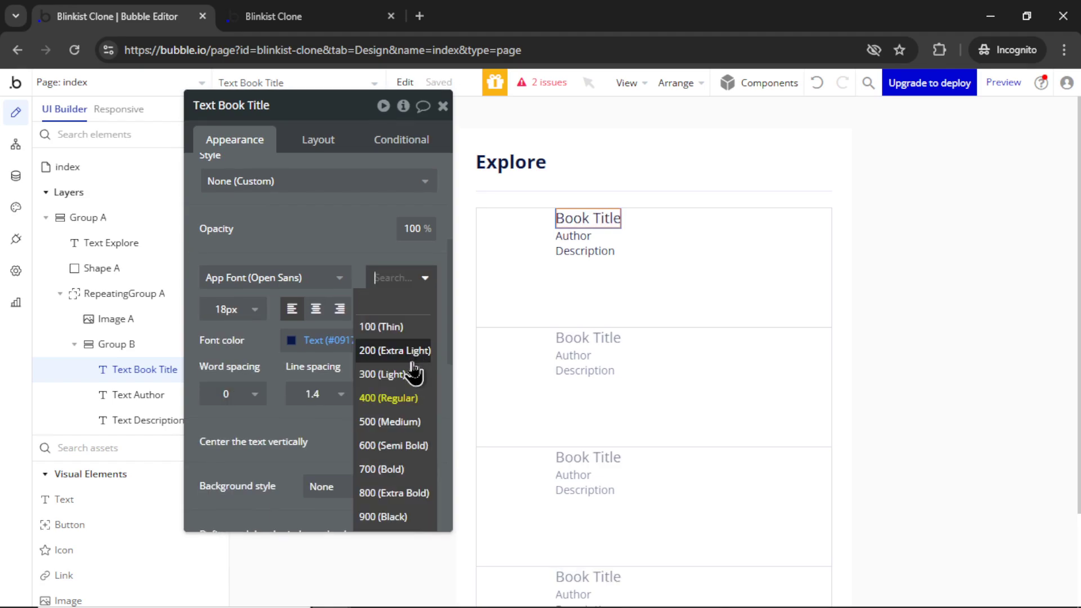
click(394, 445)
click(318, 139)
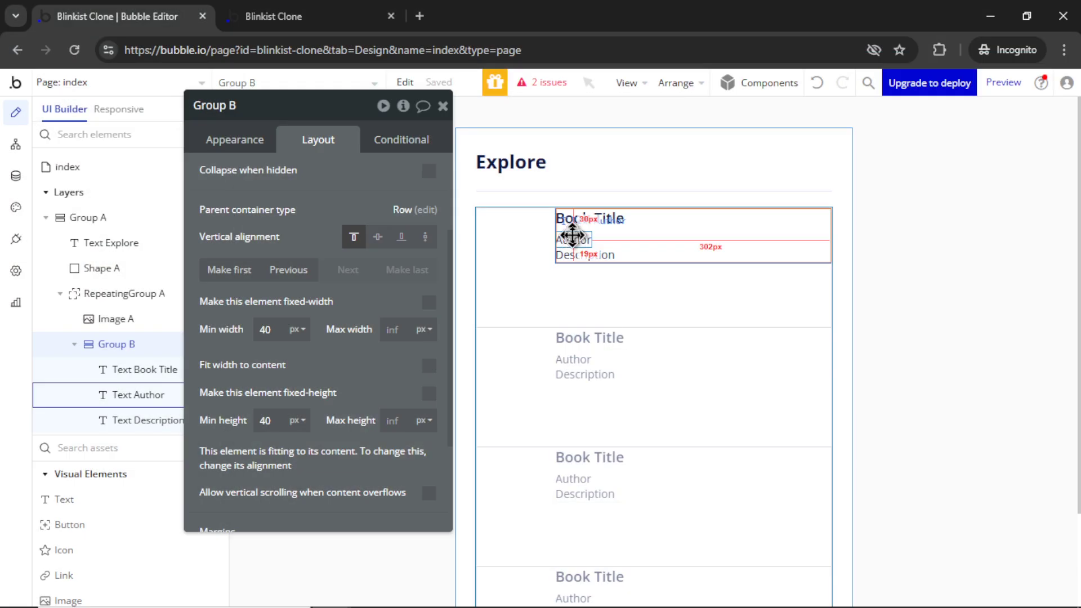
Step: Set the Author text's font size to 12 and its bottom margin to 5 px
click(503, 304)
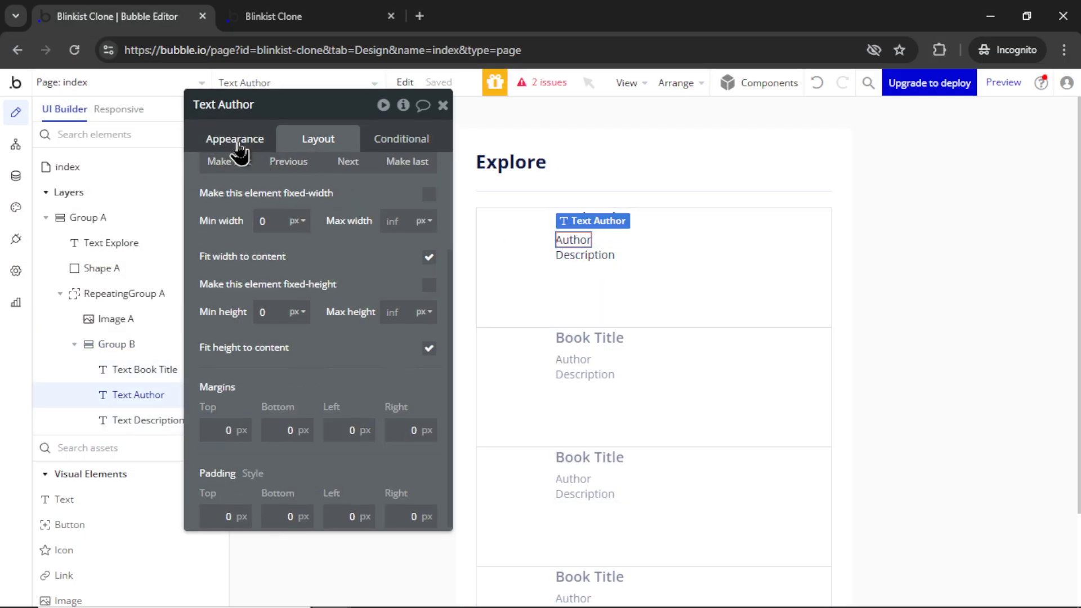
click(235, 144)
click(231, 226)
click(211, 418)
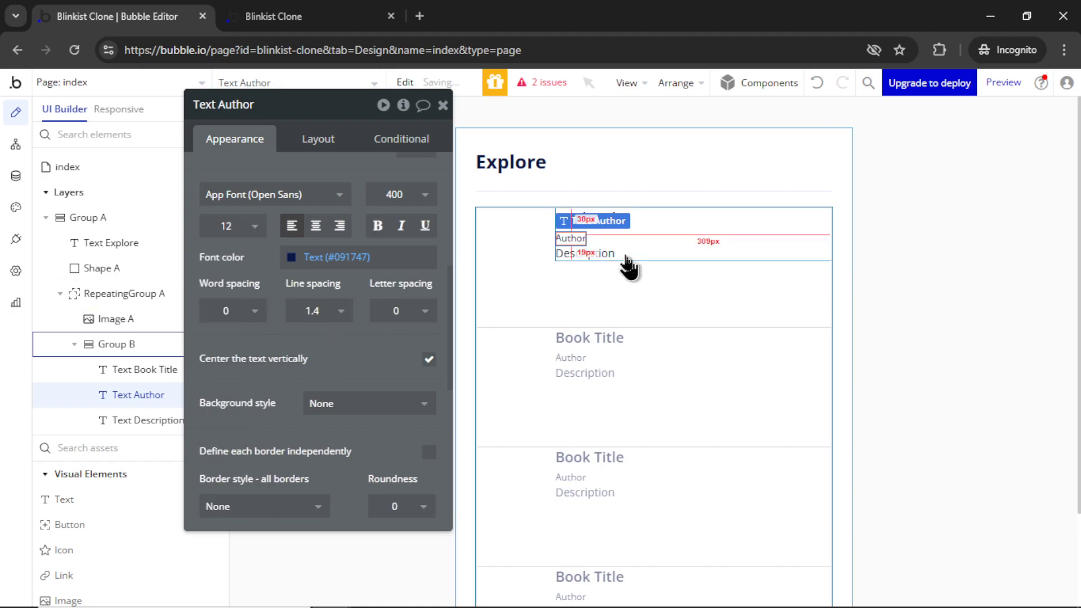
click(319, 138)
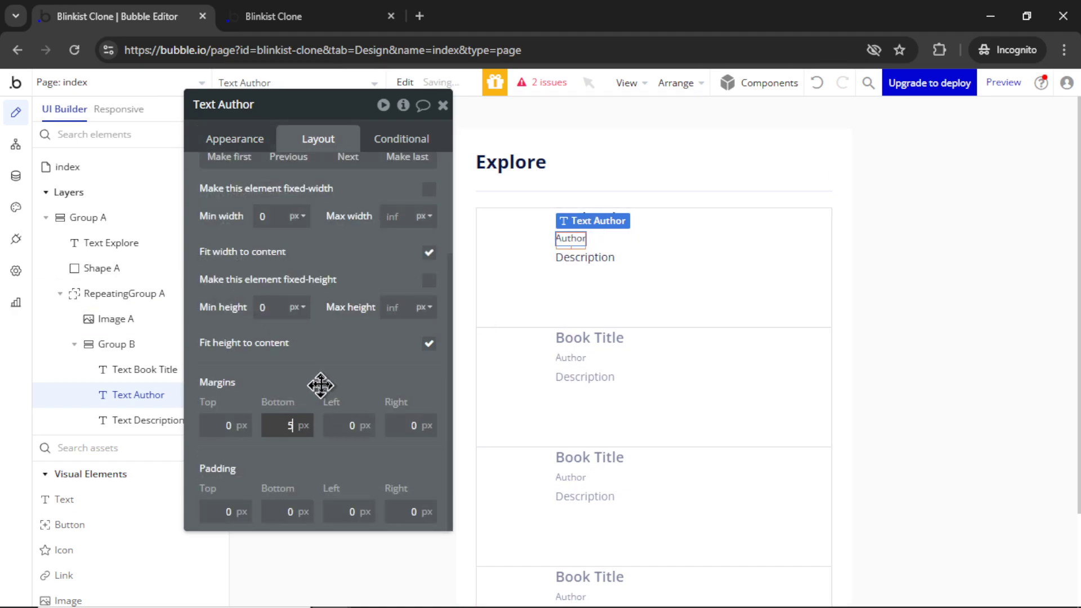
Step: Set the book image's right margin to 15 px
click(640, 285)
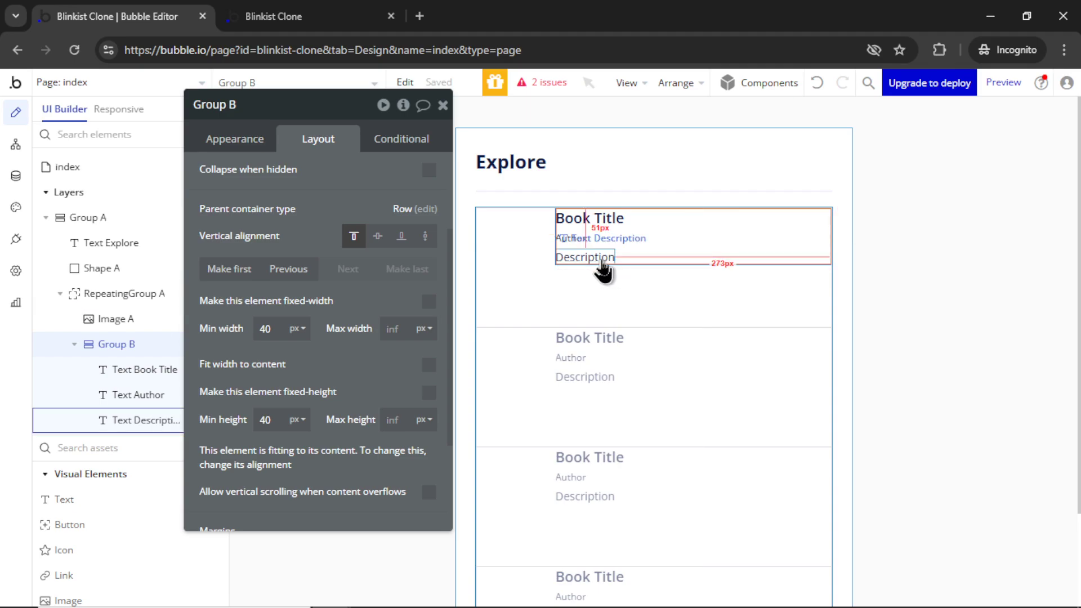
click(520, 257)
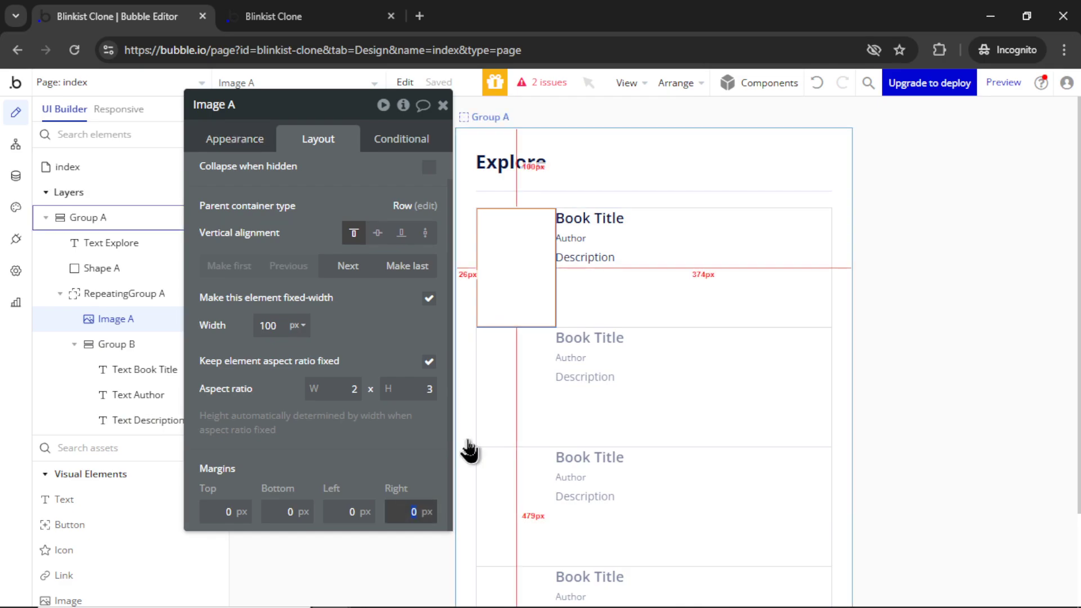
text(15)
Step: Set Group B's minimum width and height to 0 px and center it vertically in the row
click(768, 238)
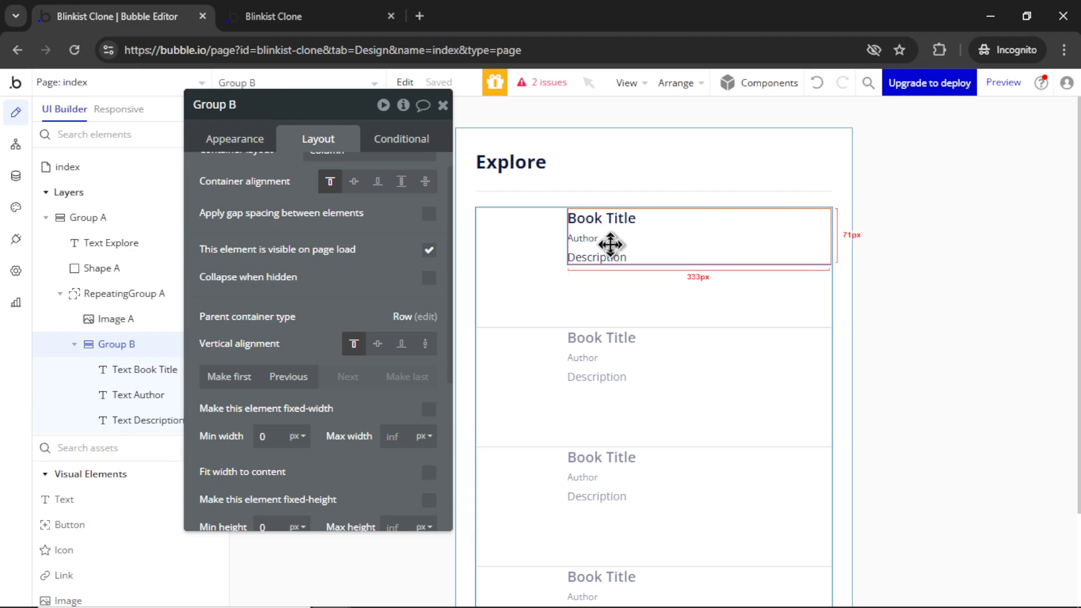
drag(358, 241, 357, 241)
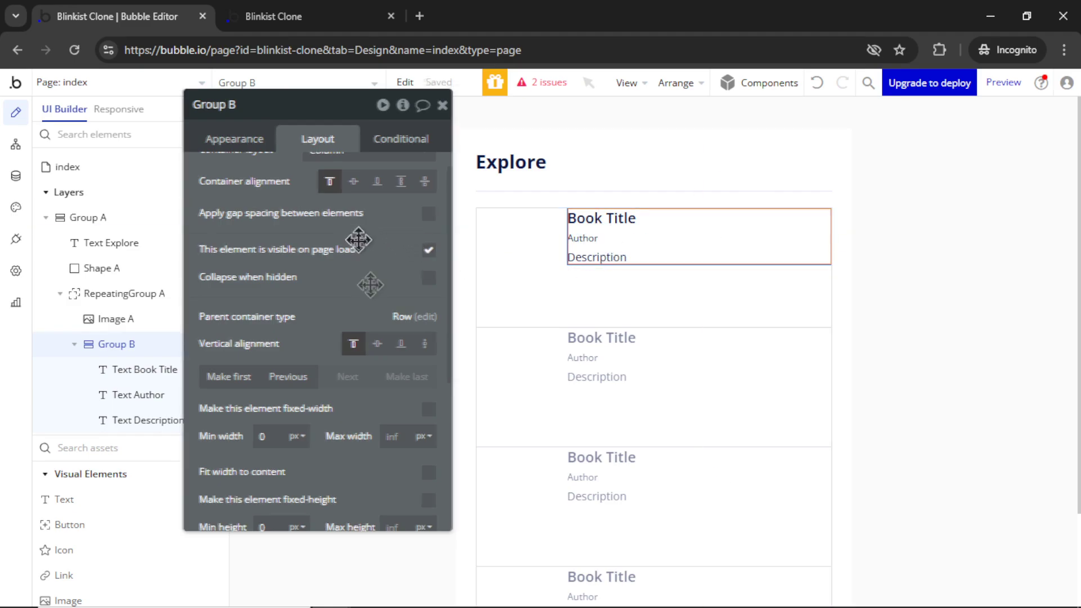
click(377, 344)
Step: Set the repeating group's type of content to Book
click(689, 221)
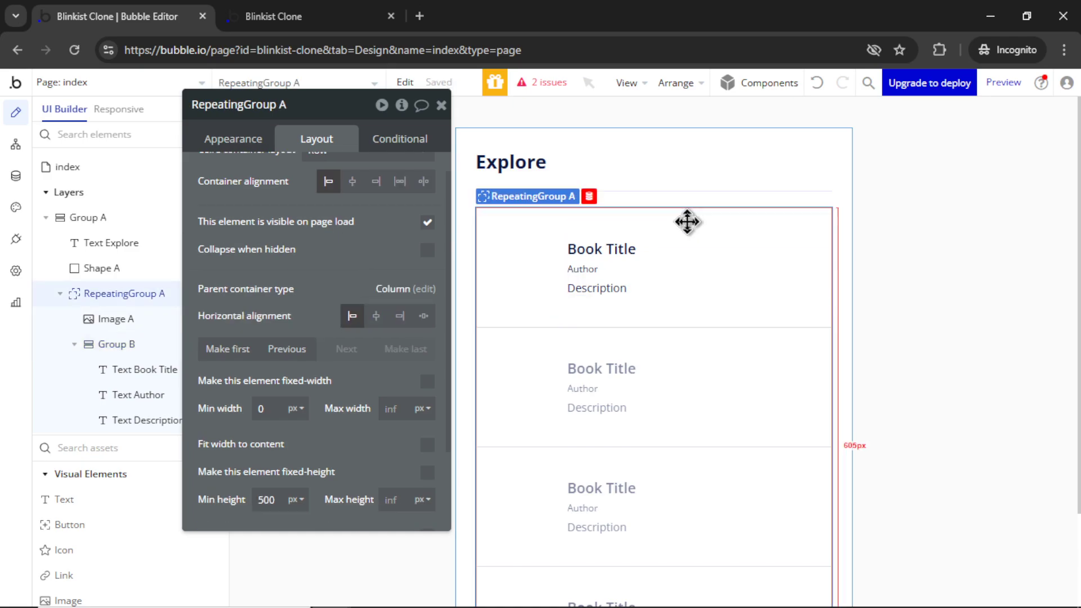
click(253, 141)
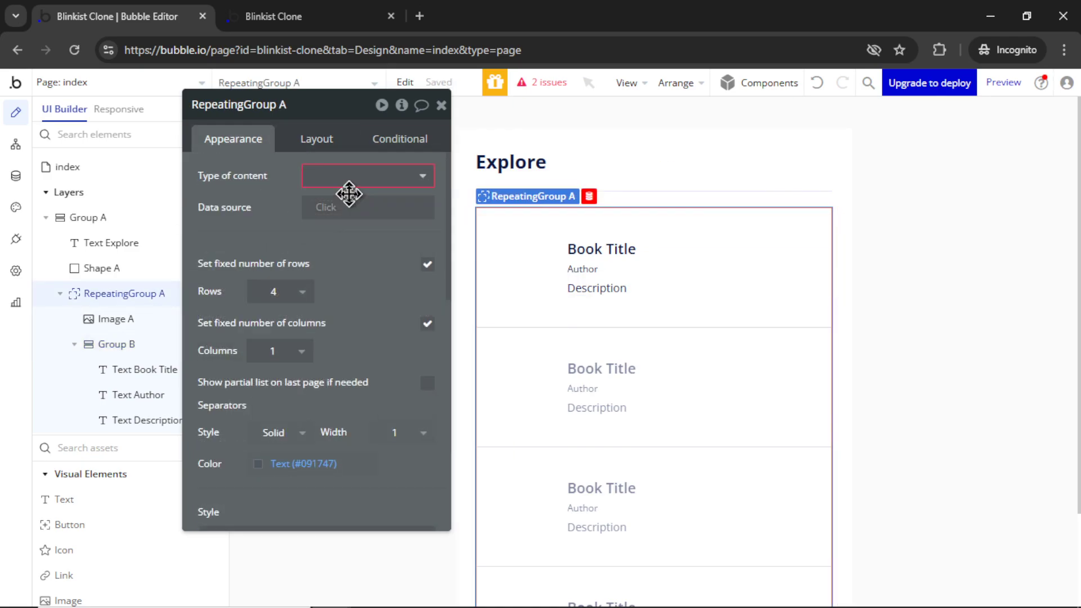
click(405, 186)
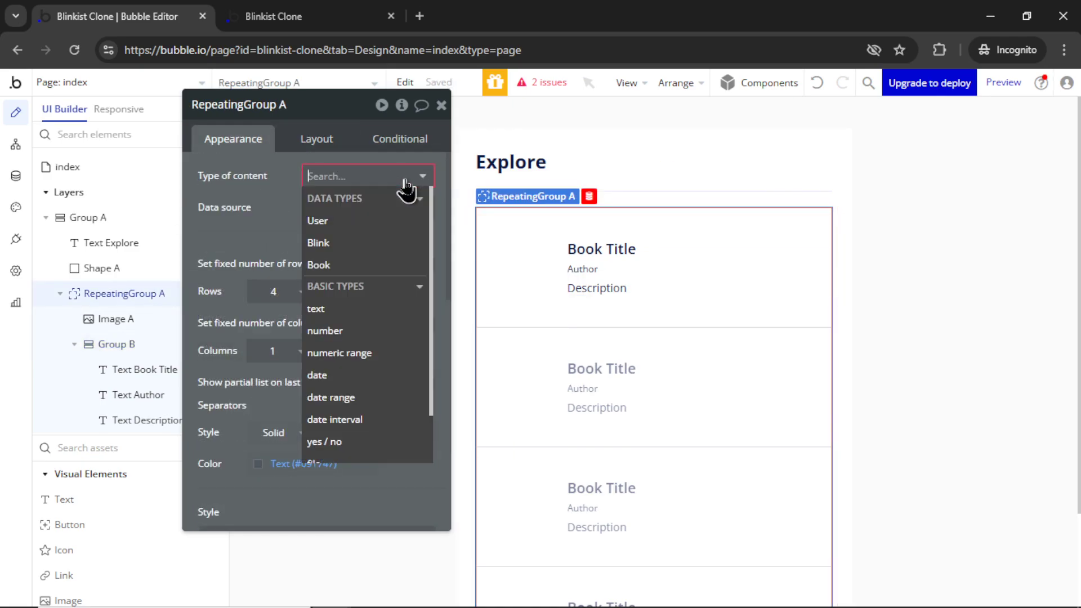
click(373, 261)
Step: Set the repeating group's data source to a search for Books without any constraint
click(327, 214)
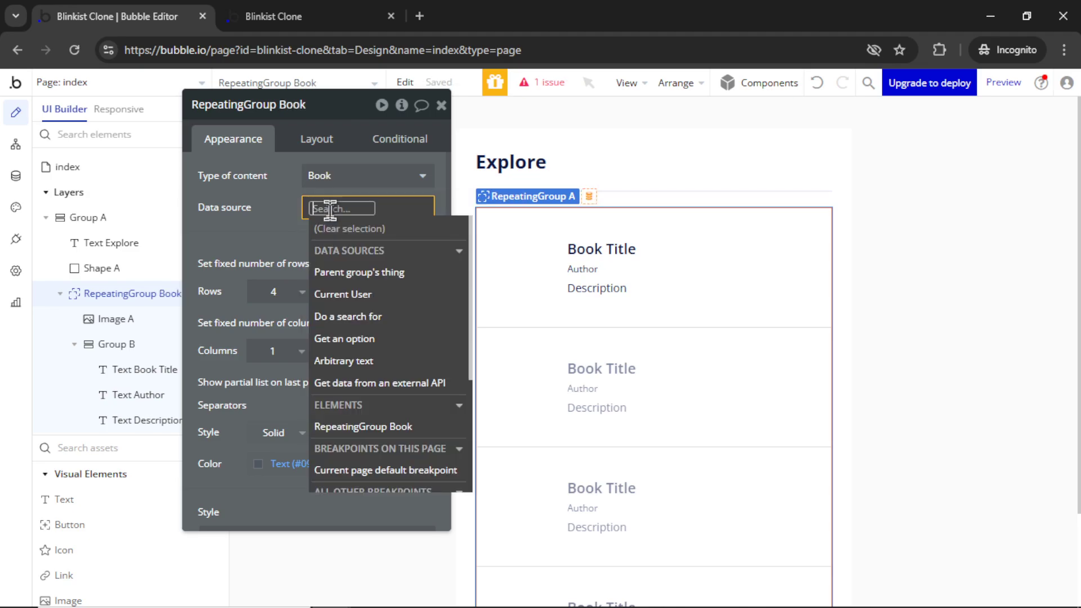
click(402, 324)
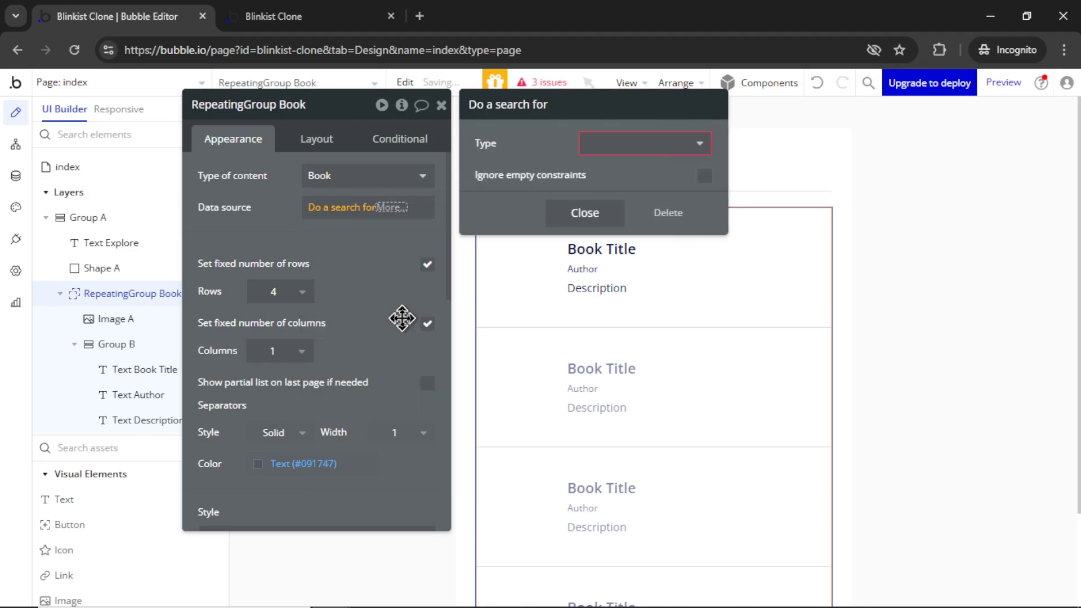
click(630, 148)
click(627, 233)
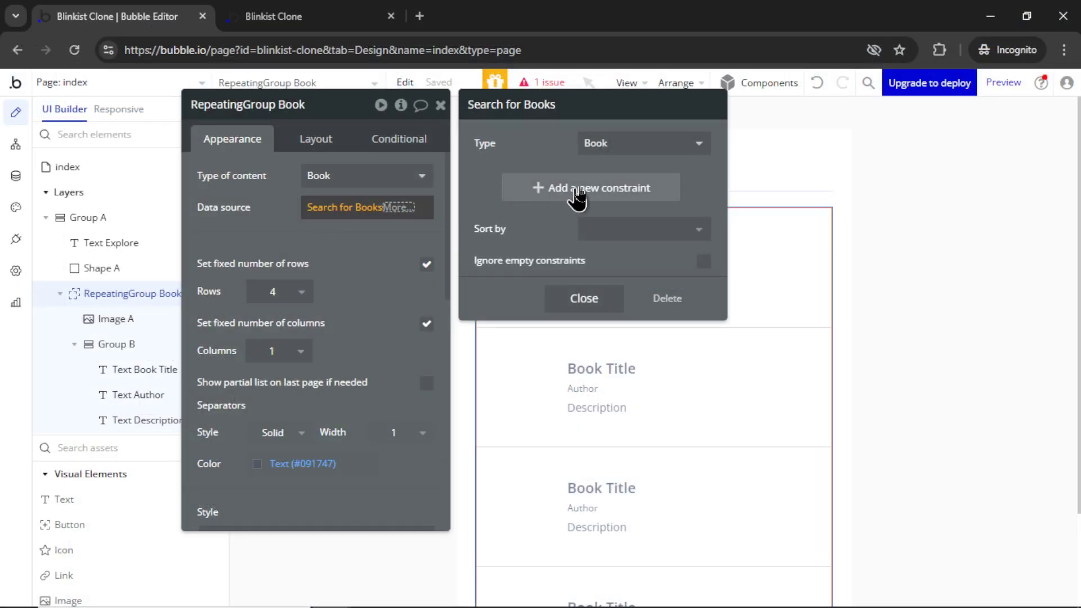
click(579, 194)
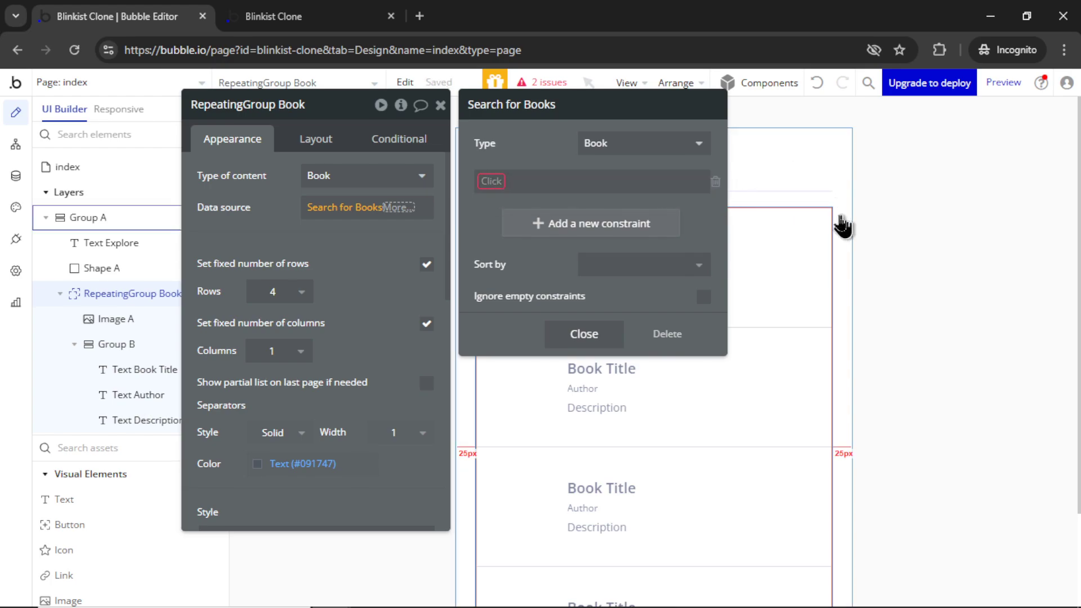
click(815, 200)
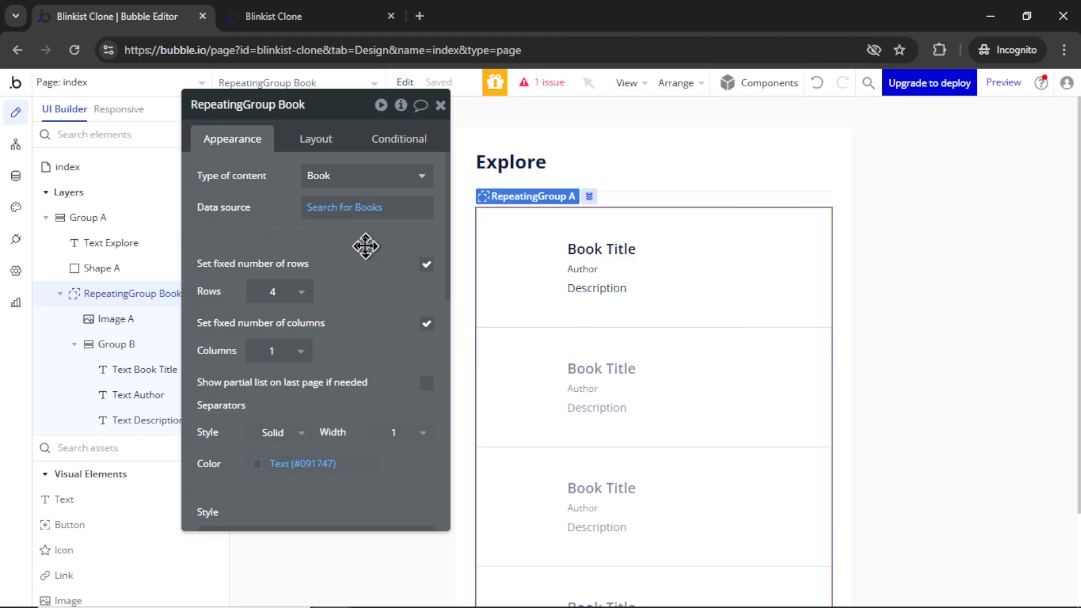
Step: Add a text field named Author to the Book data type
click(17, 176)
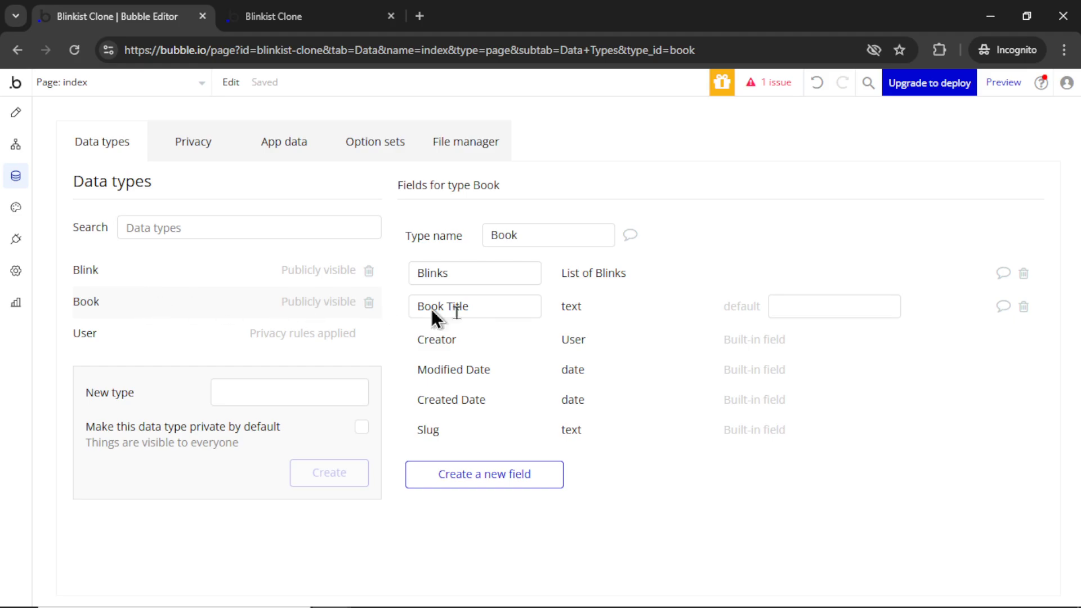
click(557, 477)
text(Autho)
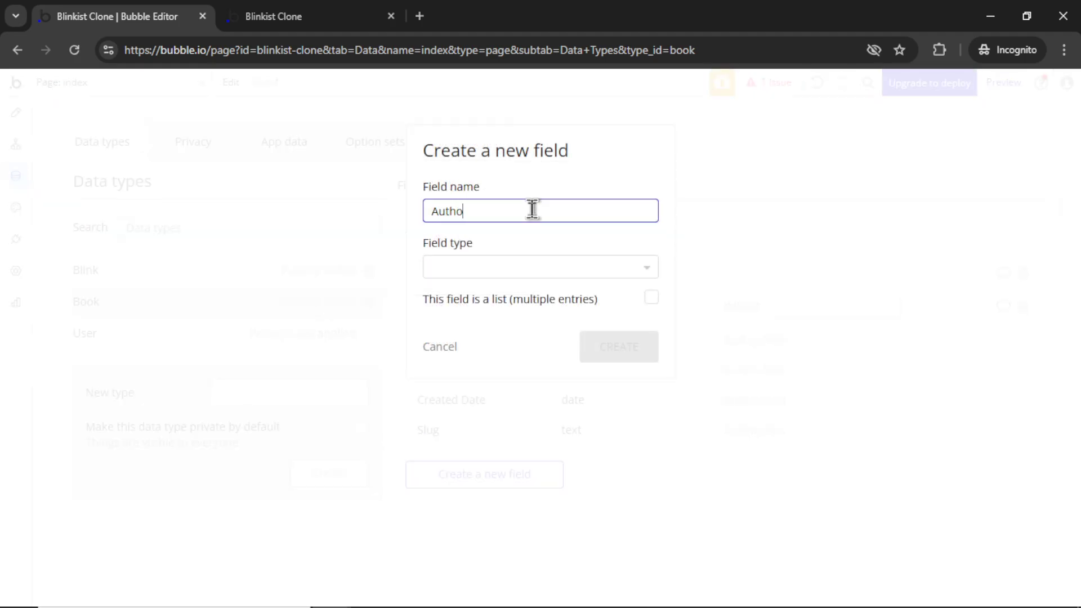
text(r)
click(584, 268)
click(501, 402)
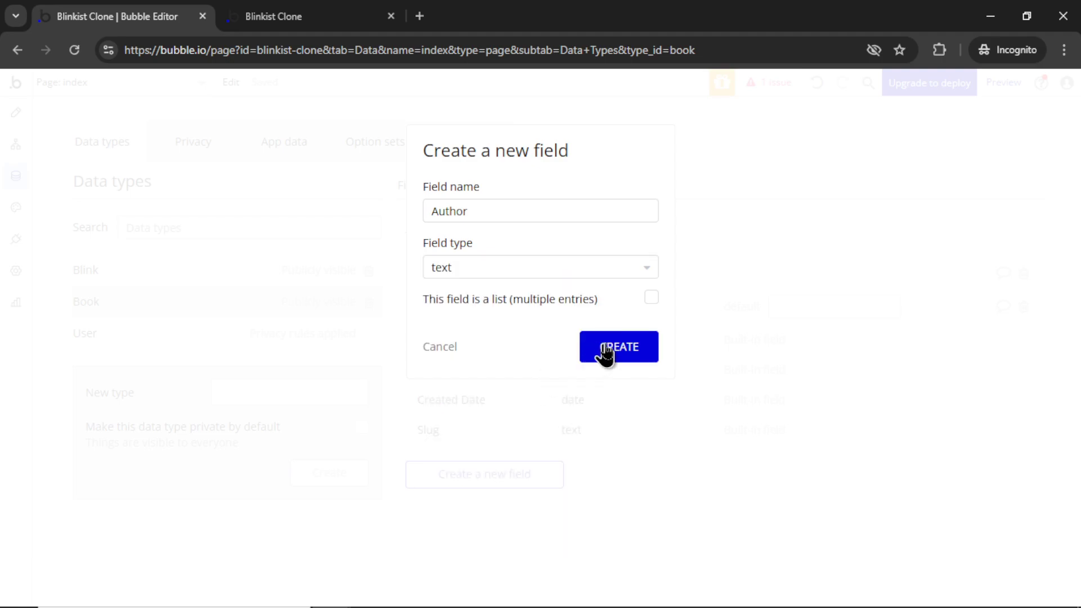
click(618, 352)
Step: Add an image field named Cover Image to the Book data type
click(515, 508)
text(Cover Image)
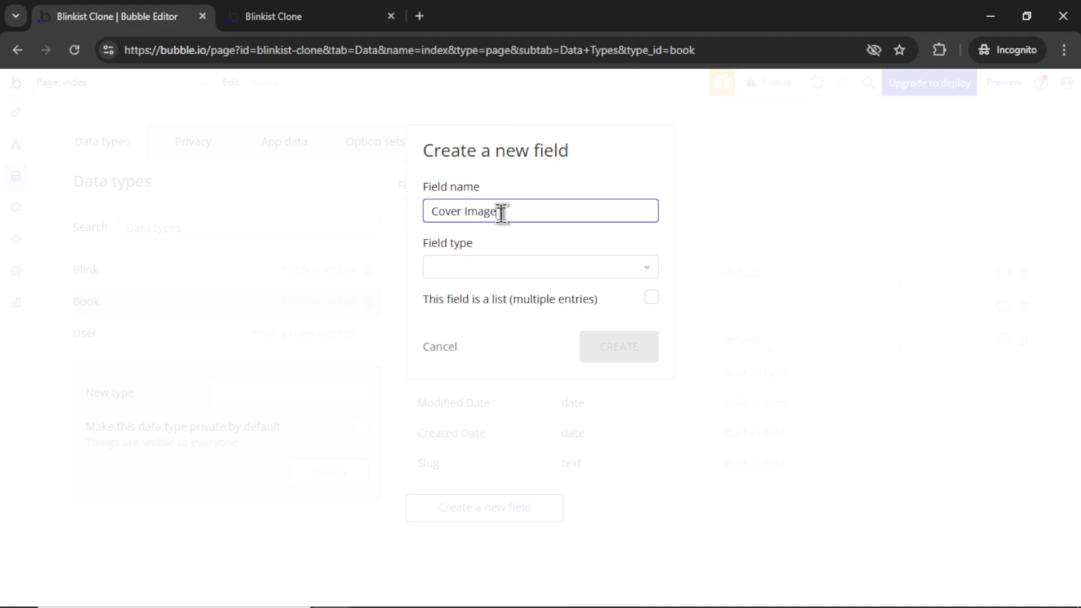
click(560, 269)
scroll(543, 378, down, 2)
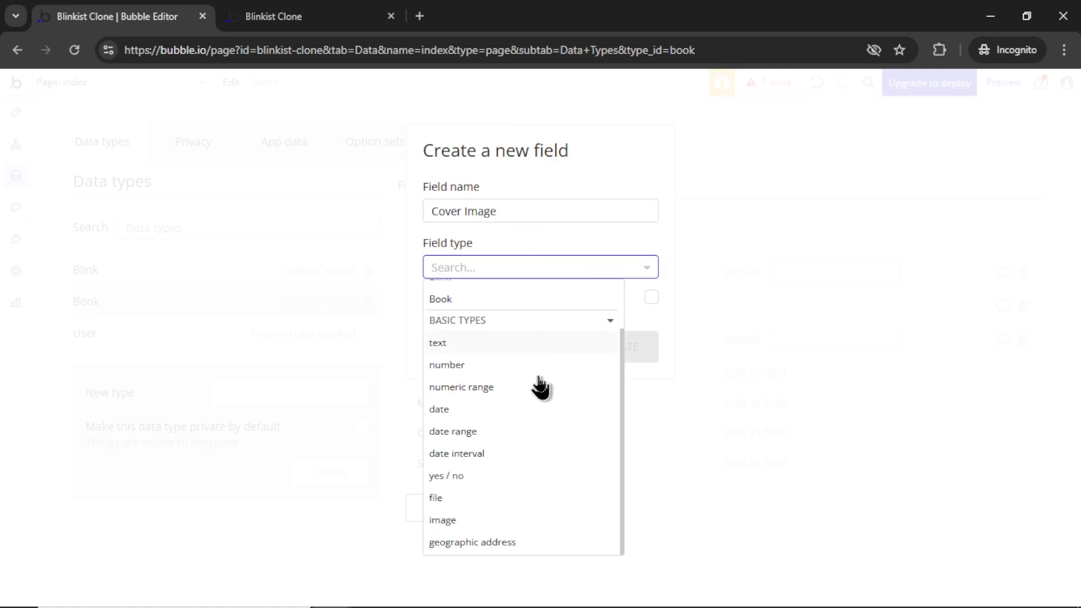
click(469, 519)
click(618, 352)
Step: Add a text field named Description to the Book data type
click(508, 213)
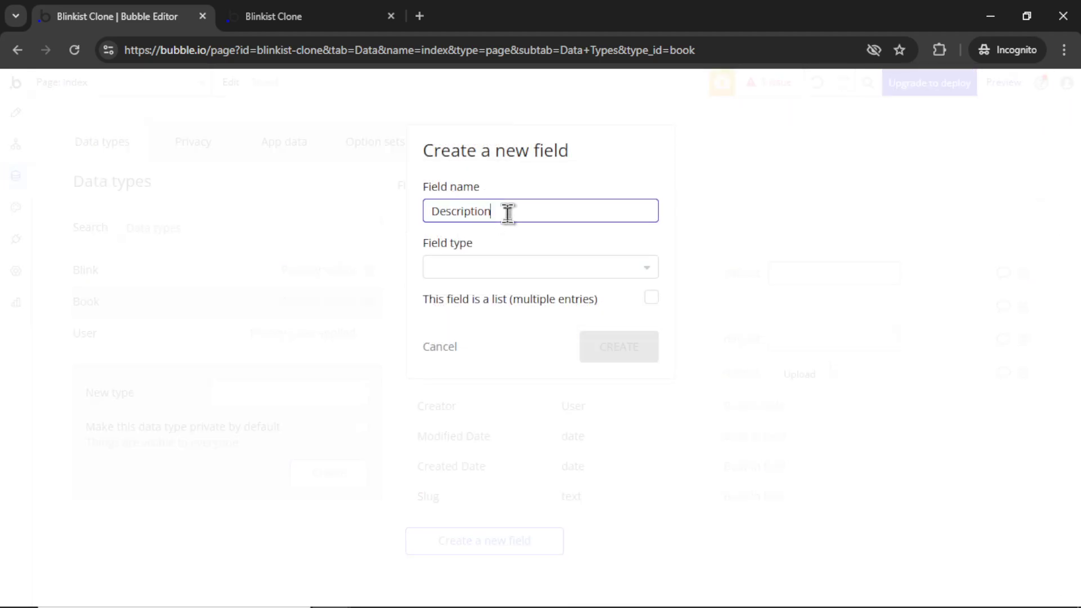
click(551, 267)
click(502, 401)
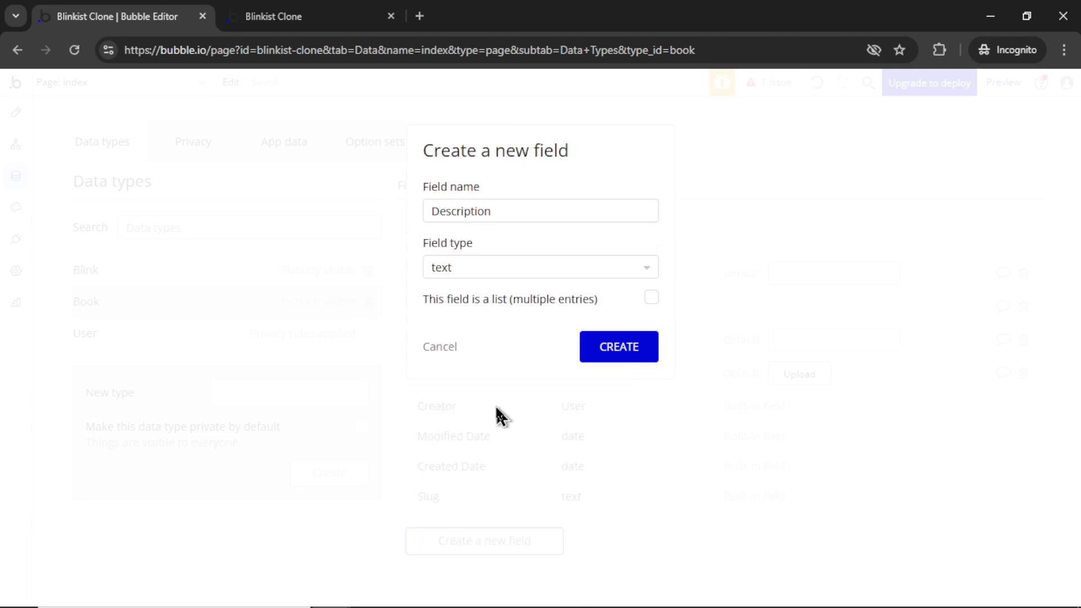
click(619, 346)
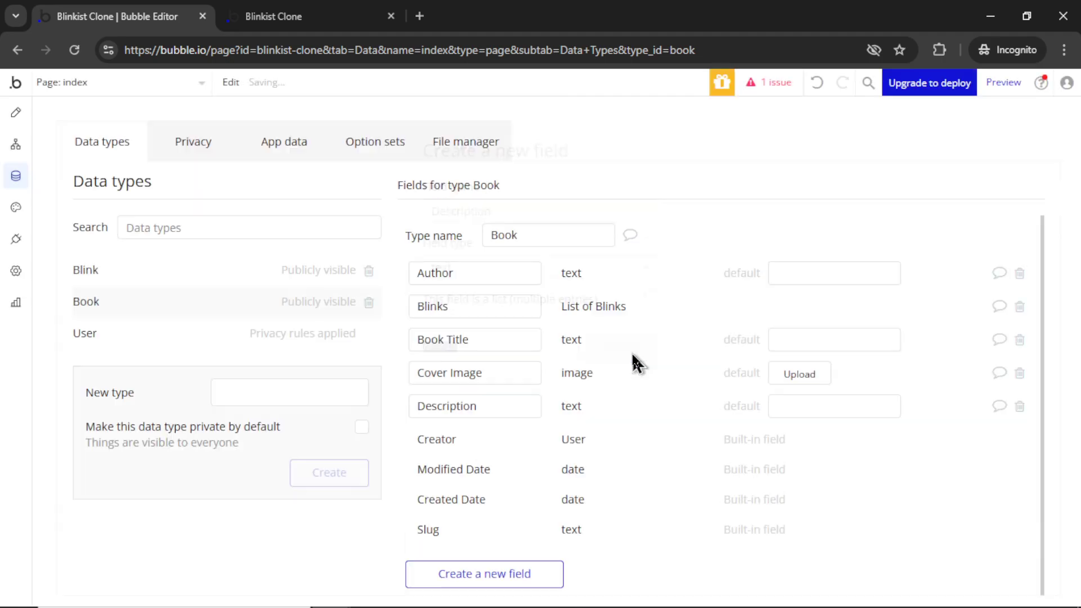
Step: Set Image A's dynamic image on the index page to Current cell's Book's Cover Image
click(17, 115)
double_click(524, 259)
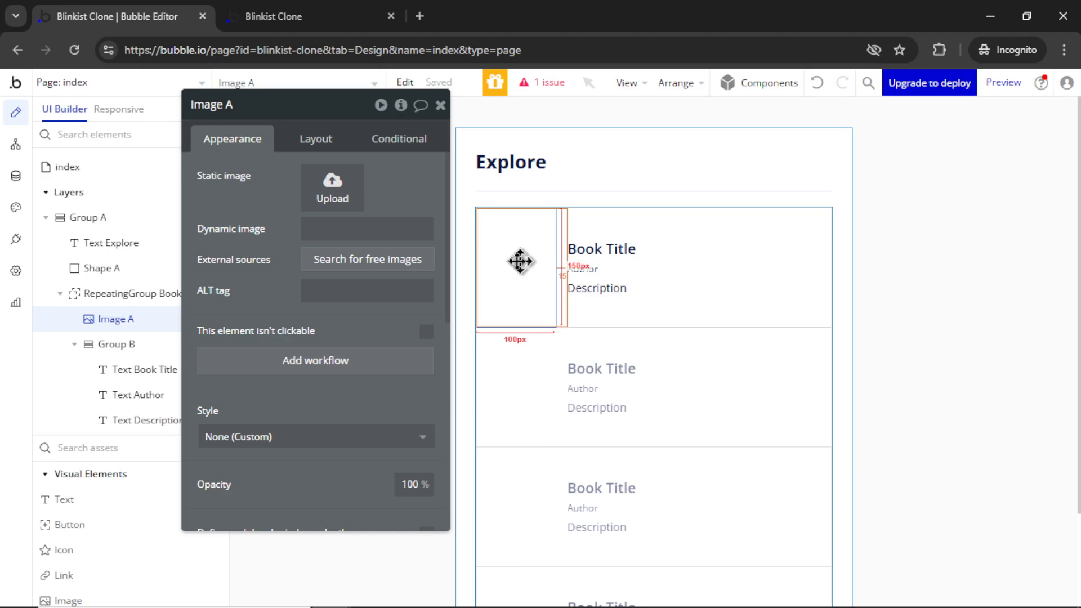
click(357, 229)
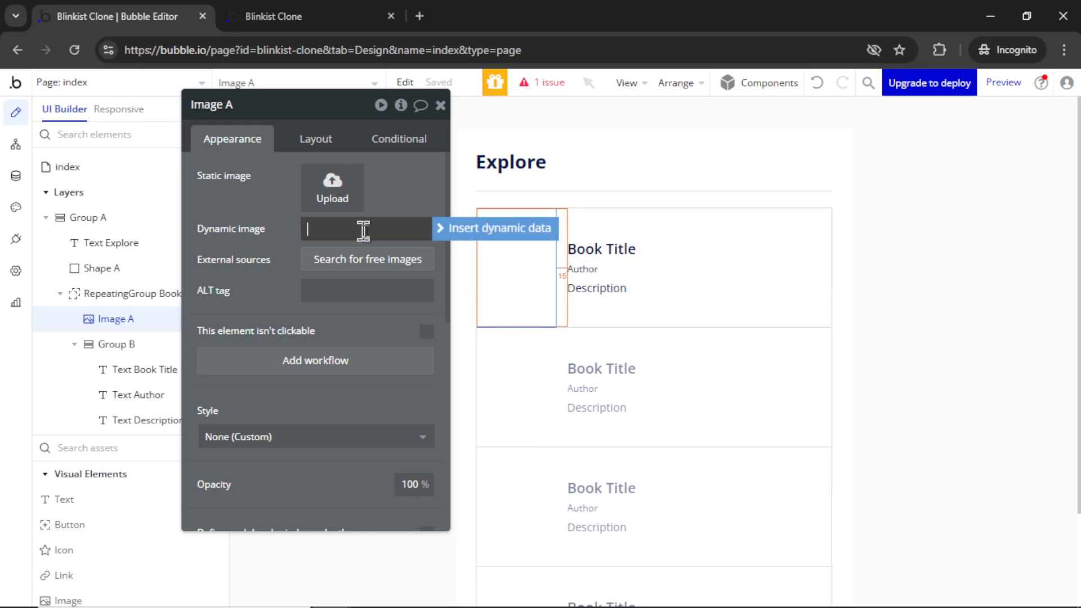
click(495, 231)
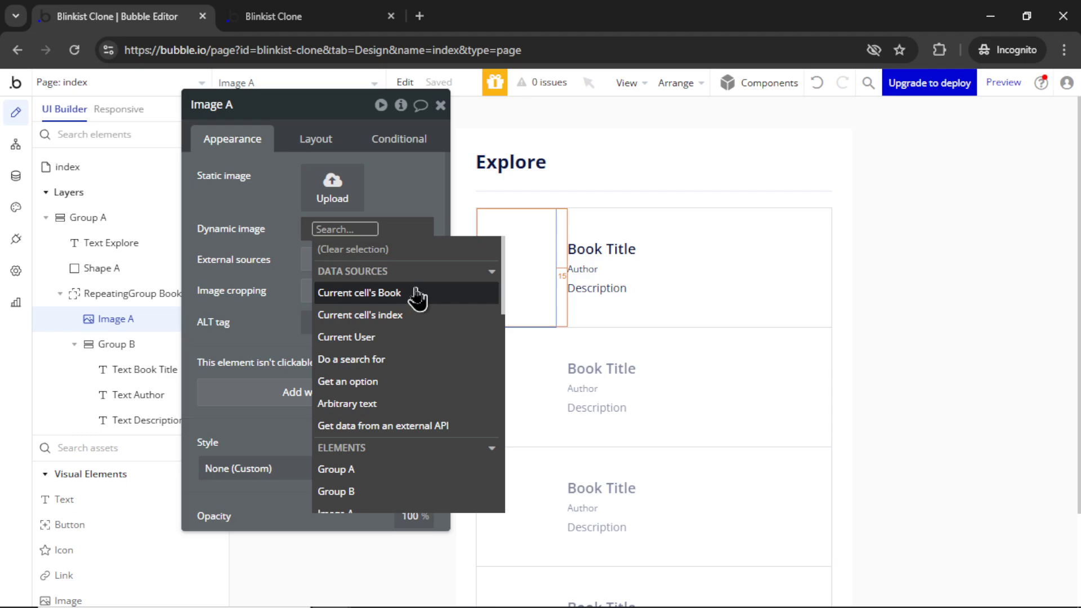
click(403, 298)
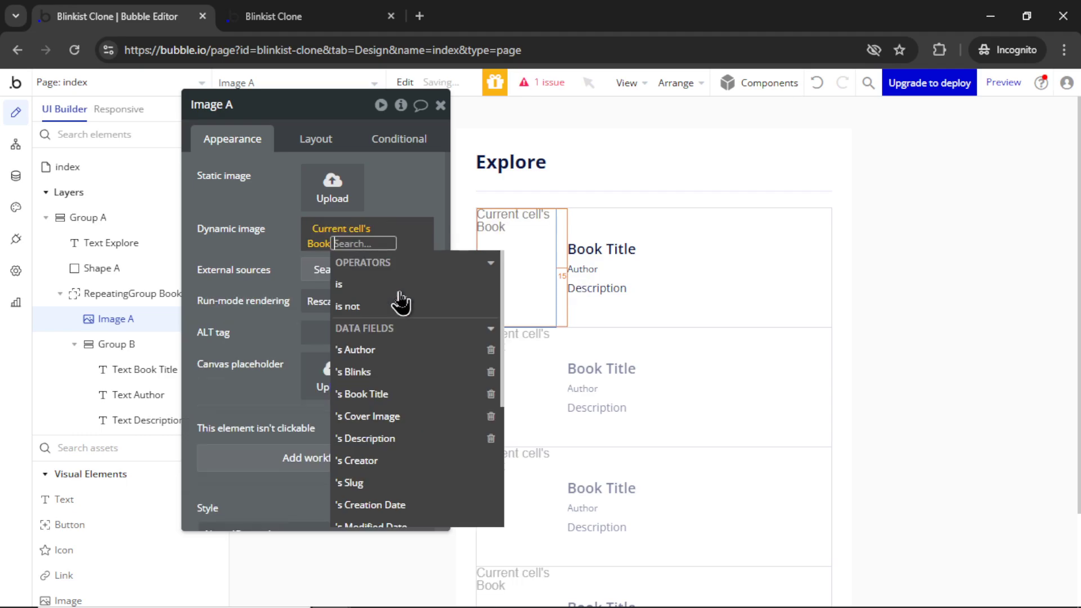
click(407, 417)
Step: Set Group B's type of content to Book and its data source to Current cell's Book
click(785, 271)
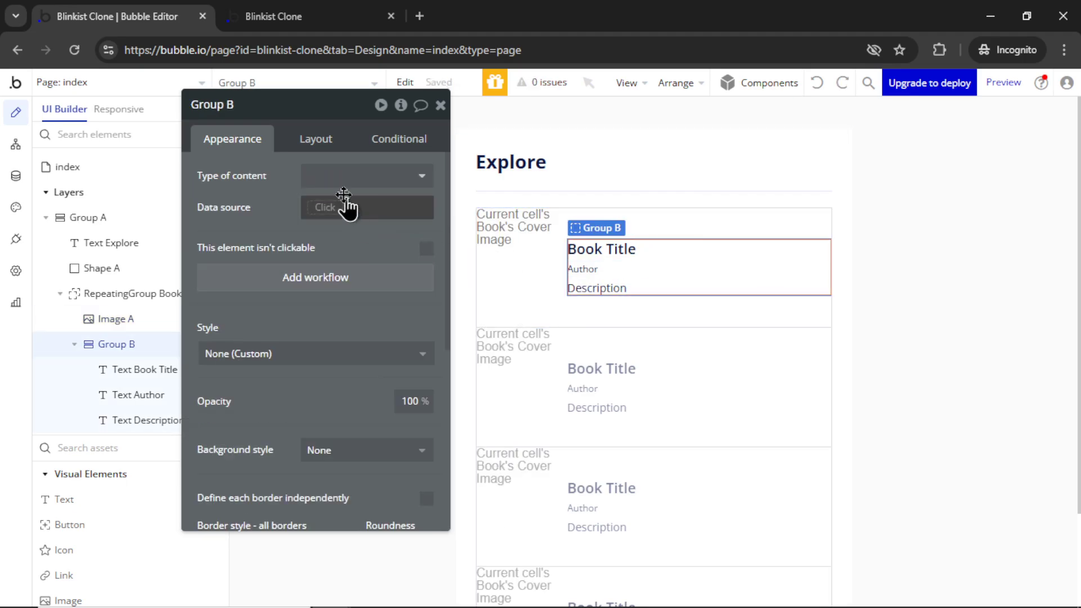
click(350, 174)
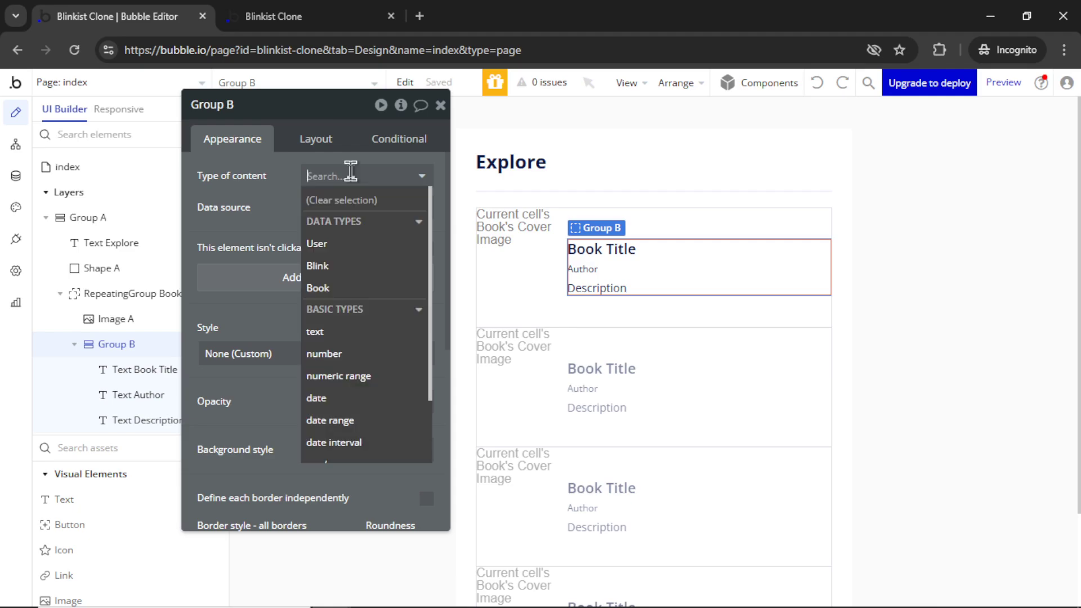
click(349, 288)
click(333, 208)
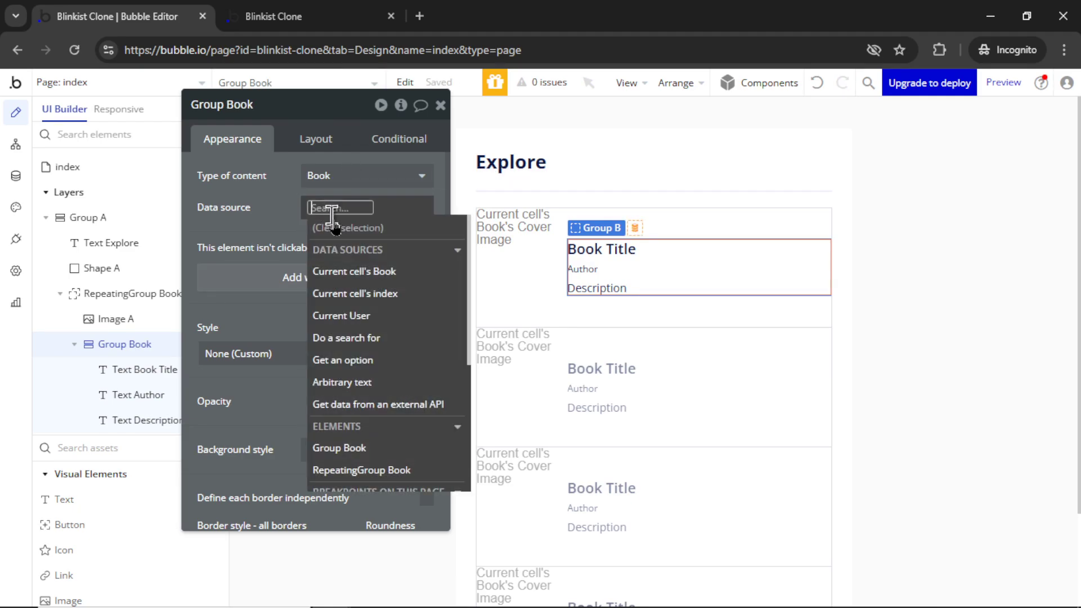
click(394, 273)
click(273, 196)
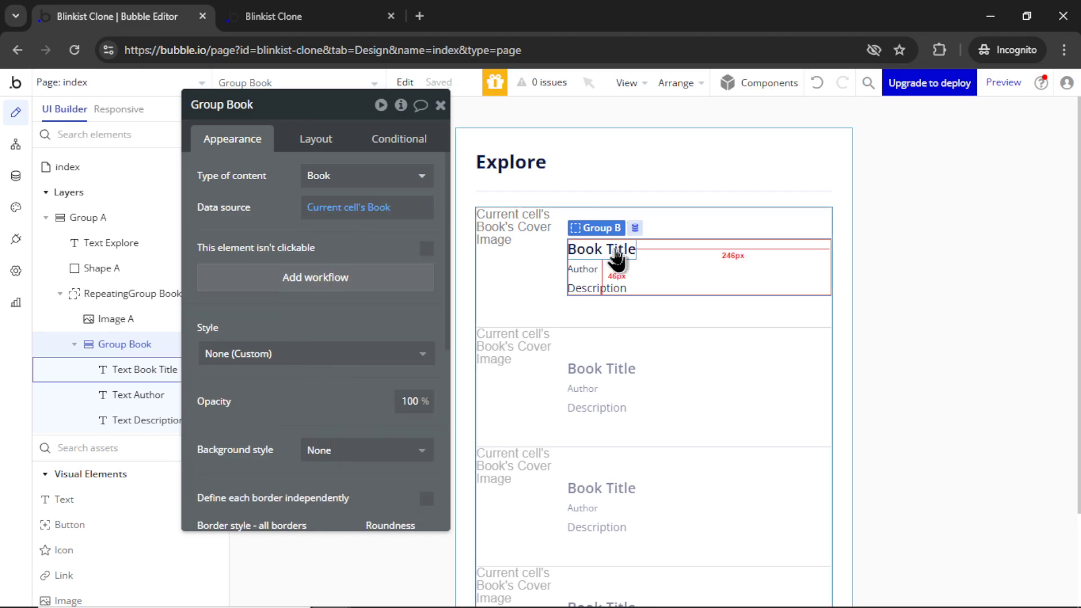
Step: Replace the Book Title placeholder text with the dynamic value Parent group's Book's Book Title
click(619, 249)
triple_click(280, 182)
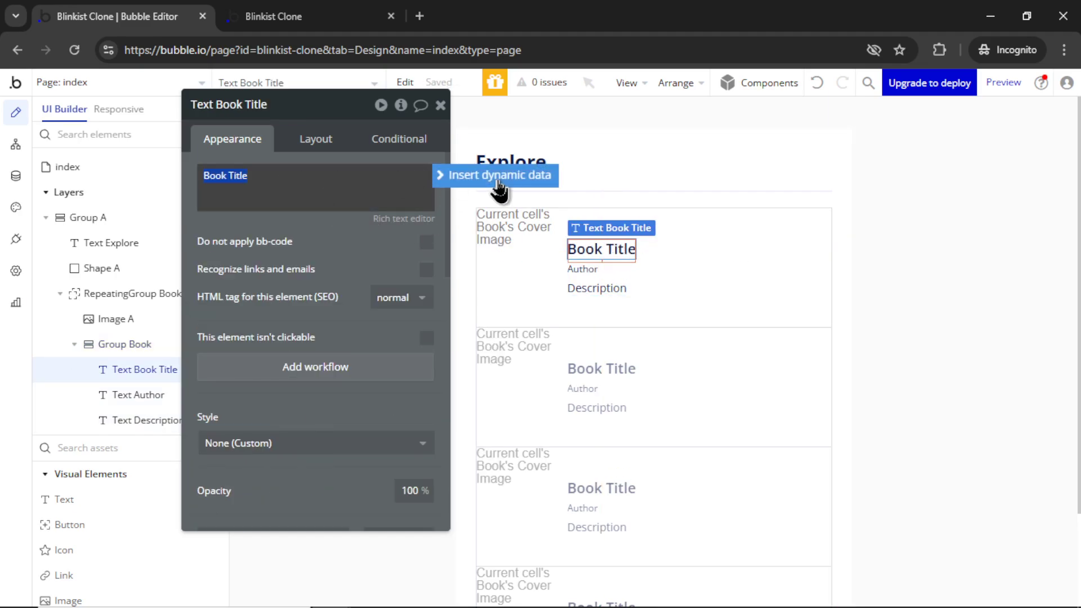
click(457, 181)
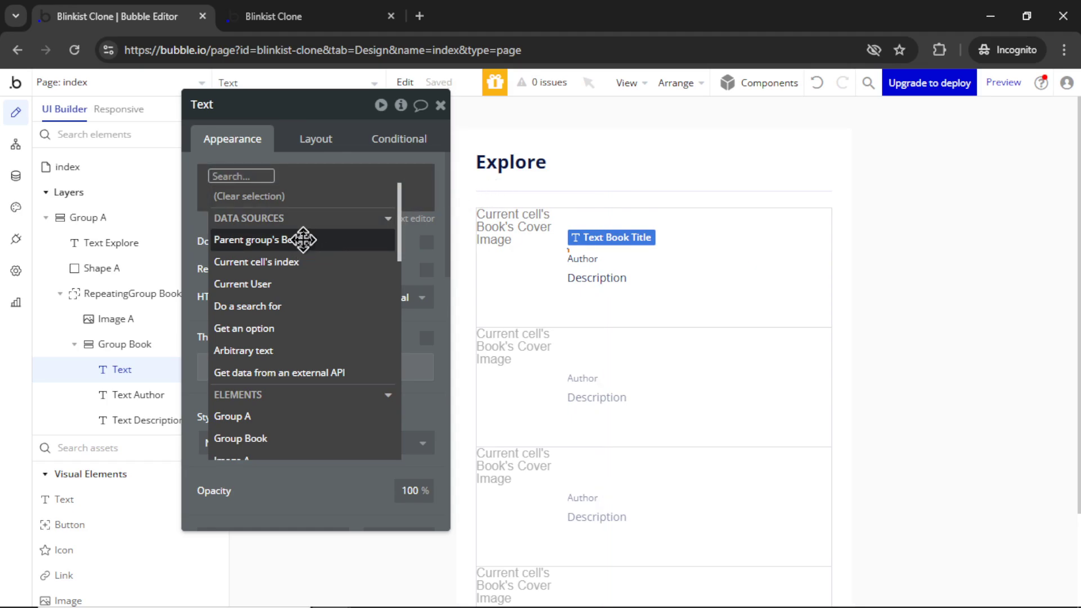
click(304, 240)
click(362, 328)
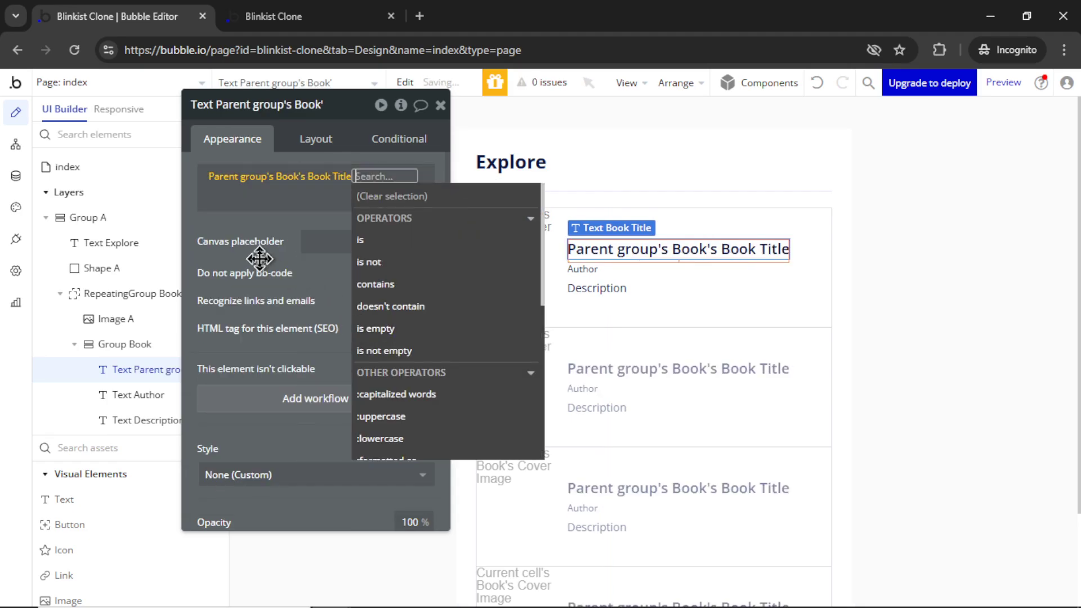
click(582, 279)
Step: Replace the Author placeholder text with the dynamic value Parent group's Book's Author
click(584, 270)
triple_click(290, 176)
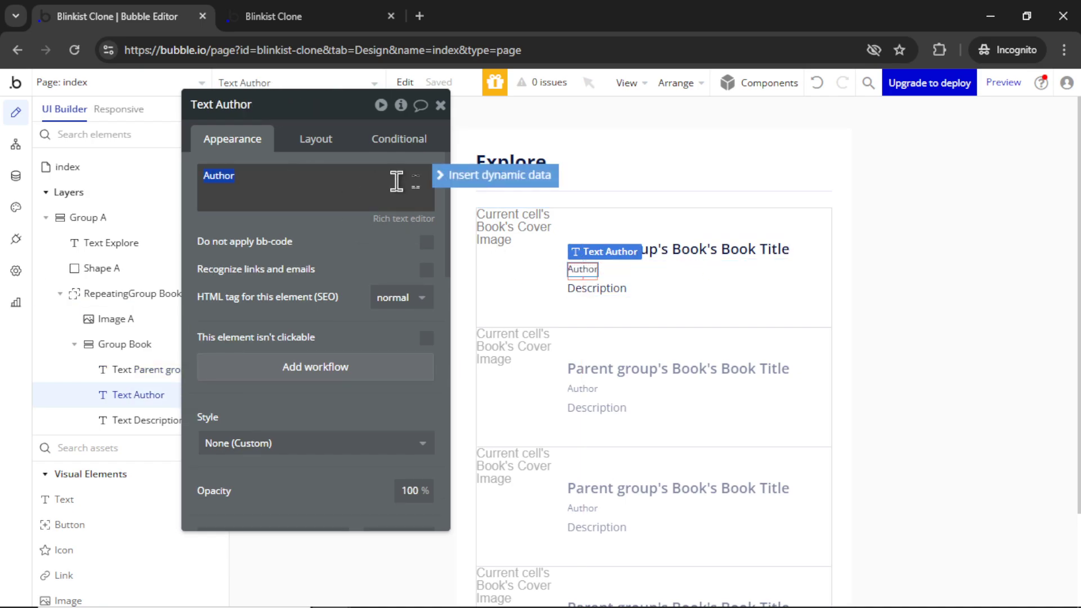
click(442, 186)
click(320, 241)
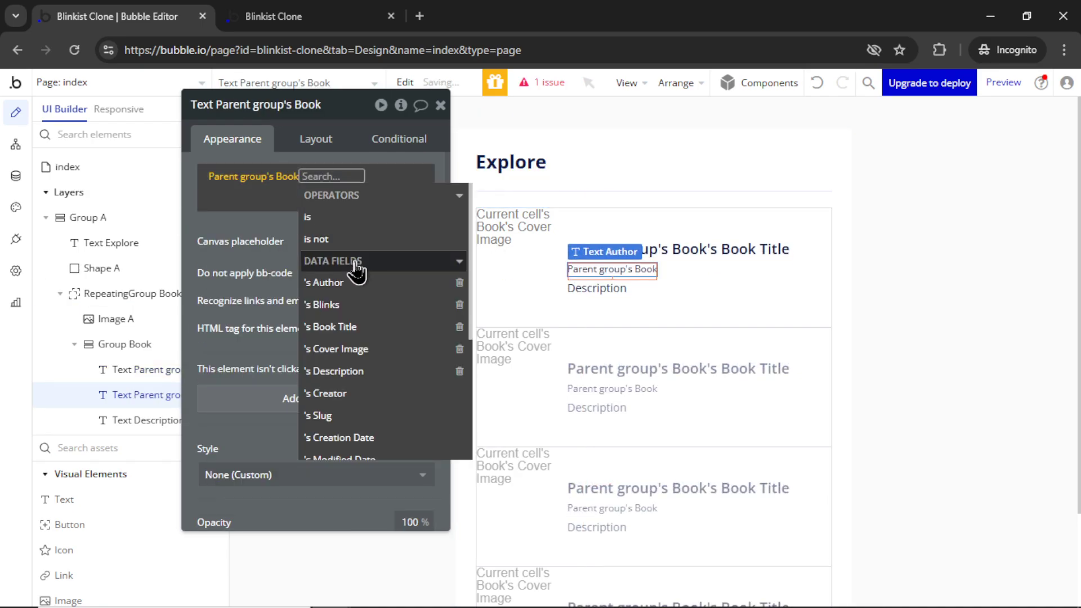
click(323, 281)
click(601, 289)
Step: Replace the Description placeholder text with the dynamic value Parent group's Book's Description
click(601, 284)
triple_click(290, 175)
click(490, 179)
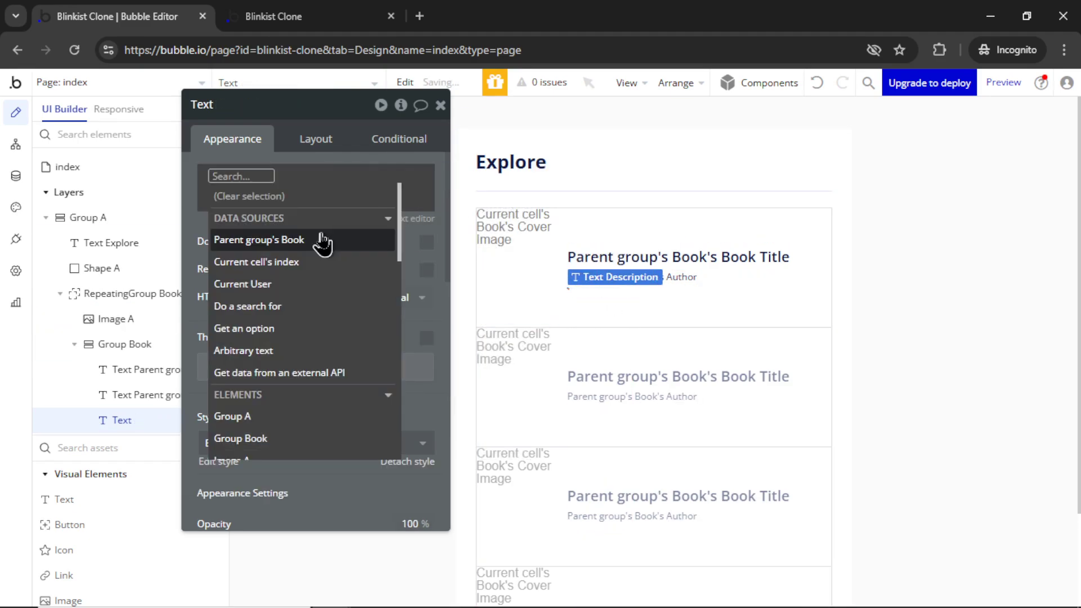
click(321, 241)
click(363, 370)
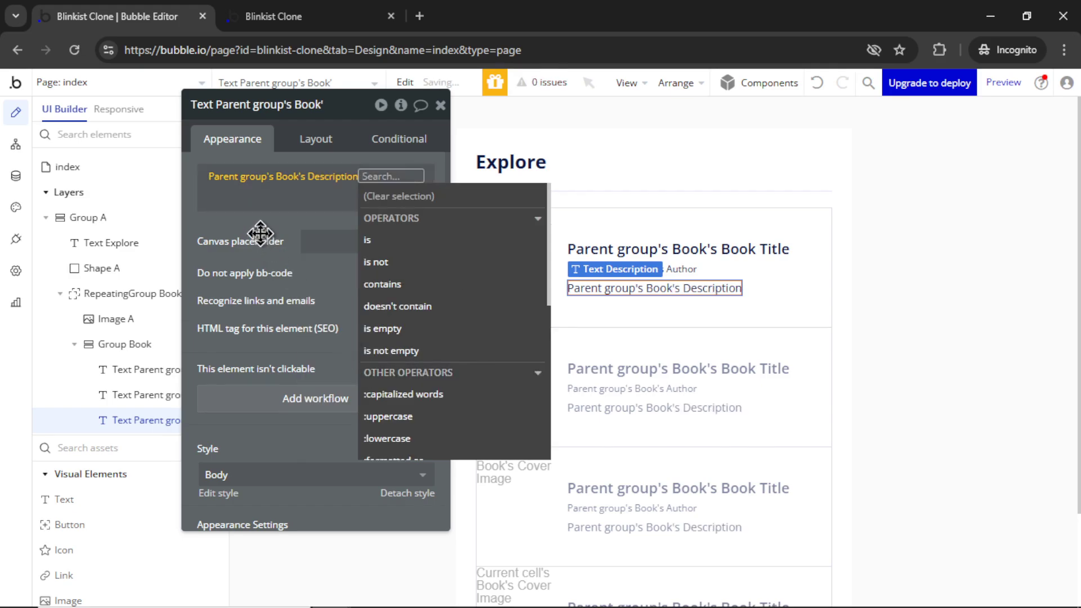
key(Escape)
scroll(796, 406, down, 1)
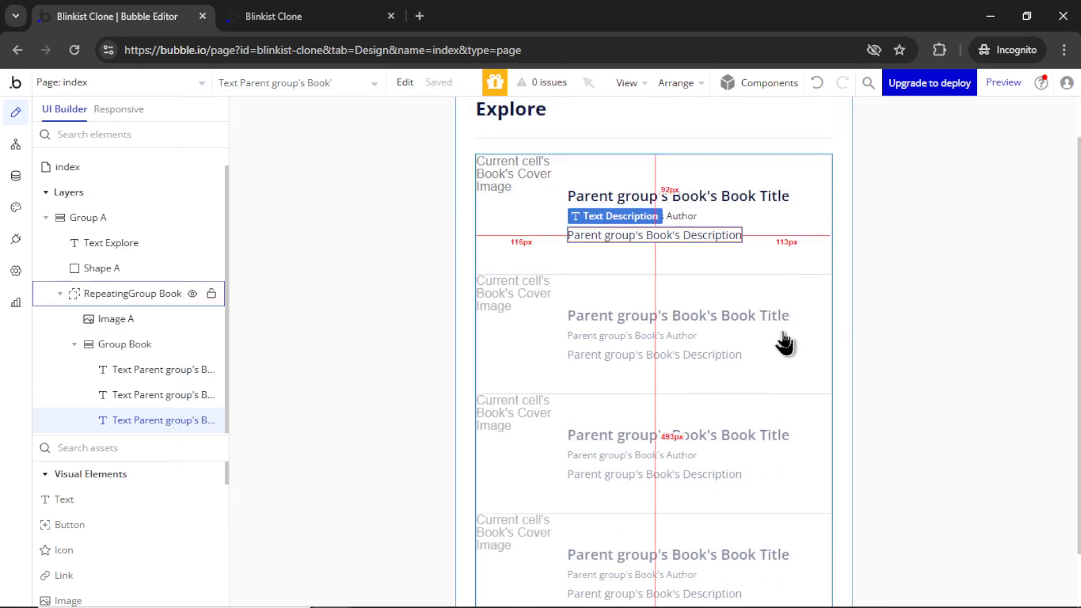
scroll(777, 360, down, 1)
scroll(757, 270, up, 1)
scroll(753, 269, down, 1)
scroll(754, 330, up, 1)
scroll(769, 332, down, 1)
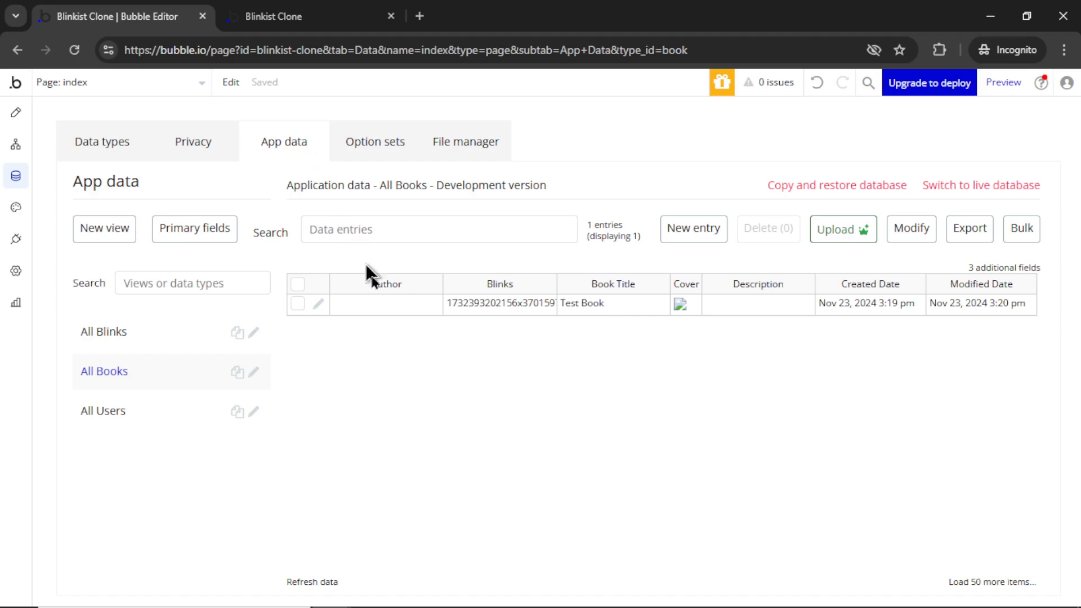
Step: Open the Test Book database entry and upload the eagle picture with a pointer stick from Downloads as its cover image
click(319, 304)
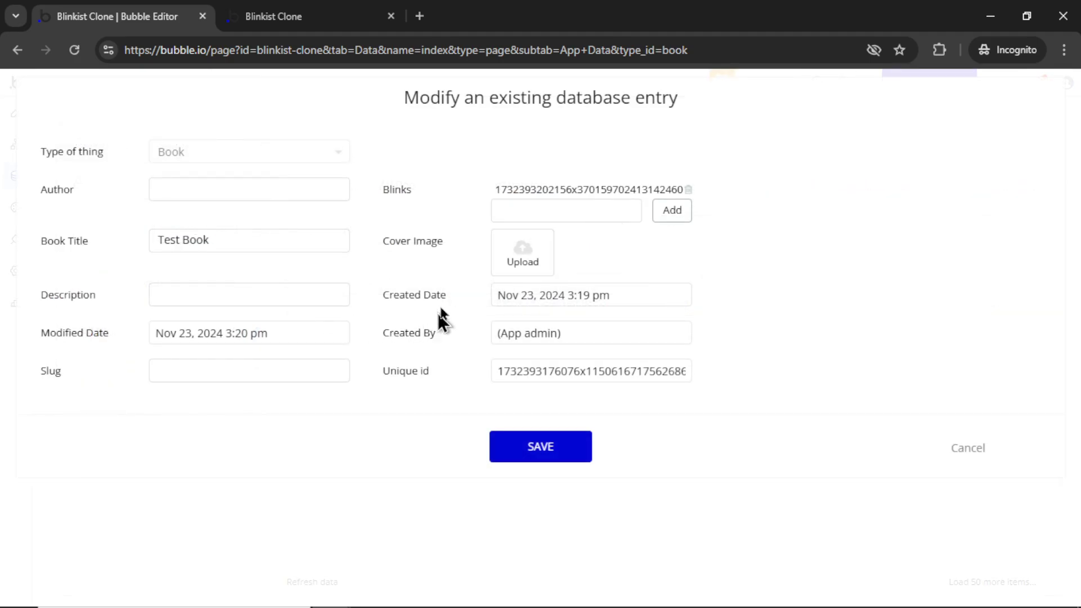
click(523, 262)
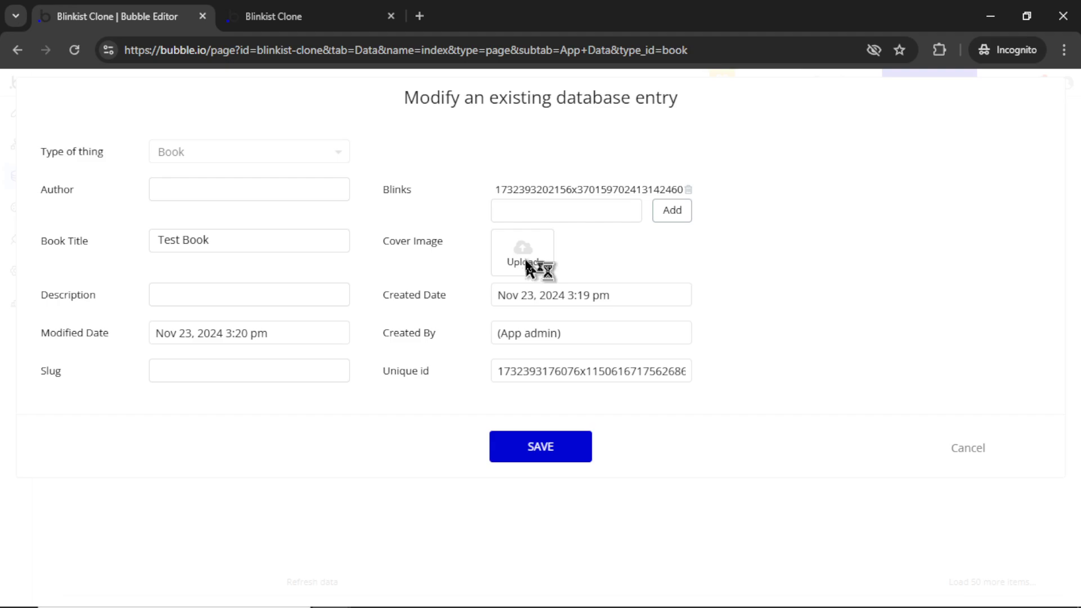
click(385, 342)
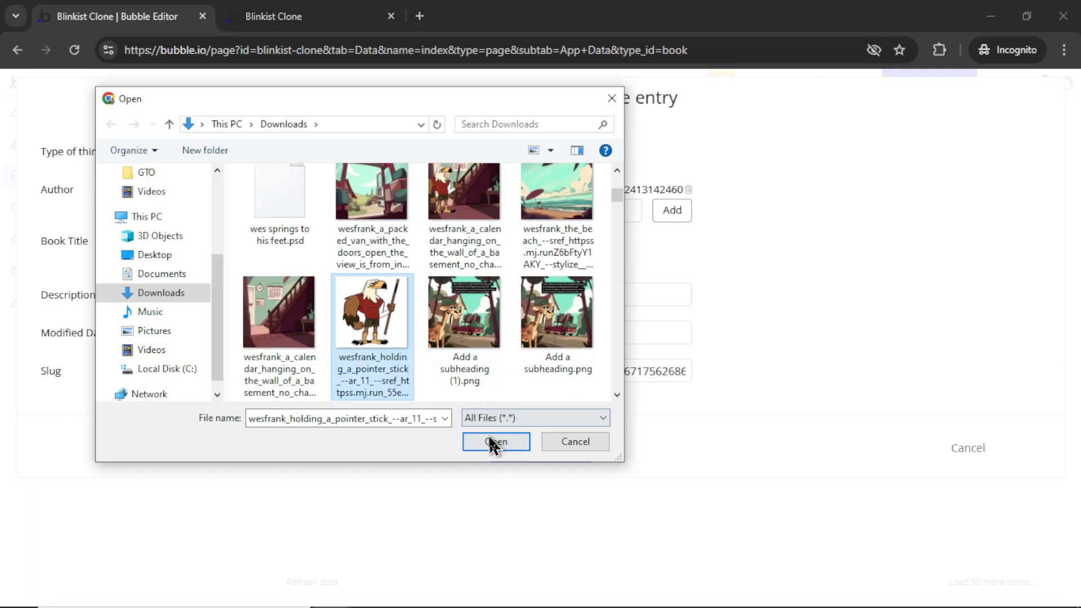
click(499, 444)
Step: Set the author to WesGPT, the description to "This is a sample book in my book library that users can click to read", and save
click(223, 189)
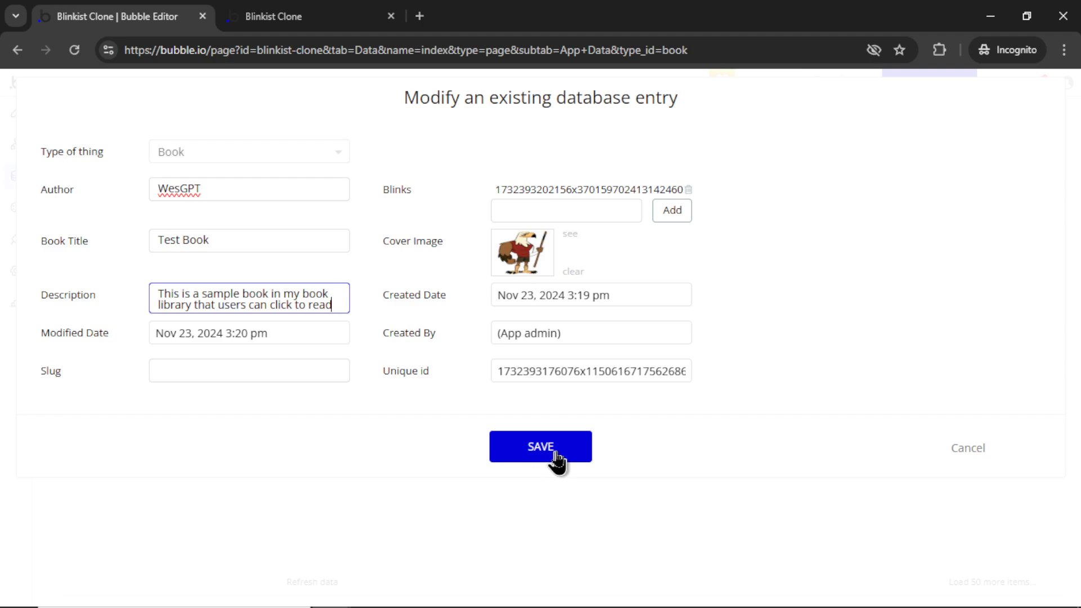
click(564, 453)
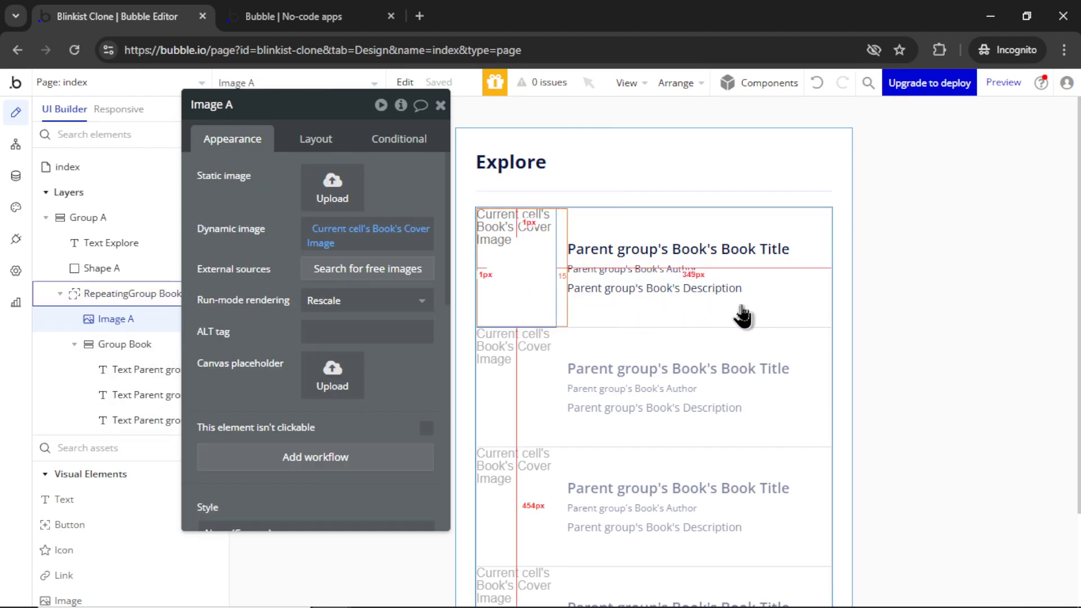
Step: Group Image A and Group Book together in a row container inside the repeating group's cell
shift+click(811, 273)
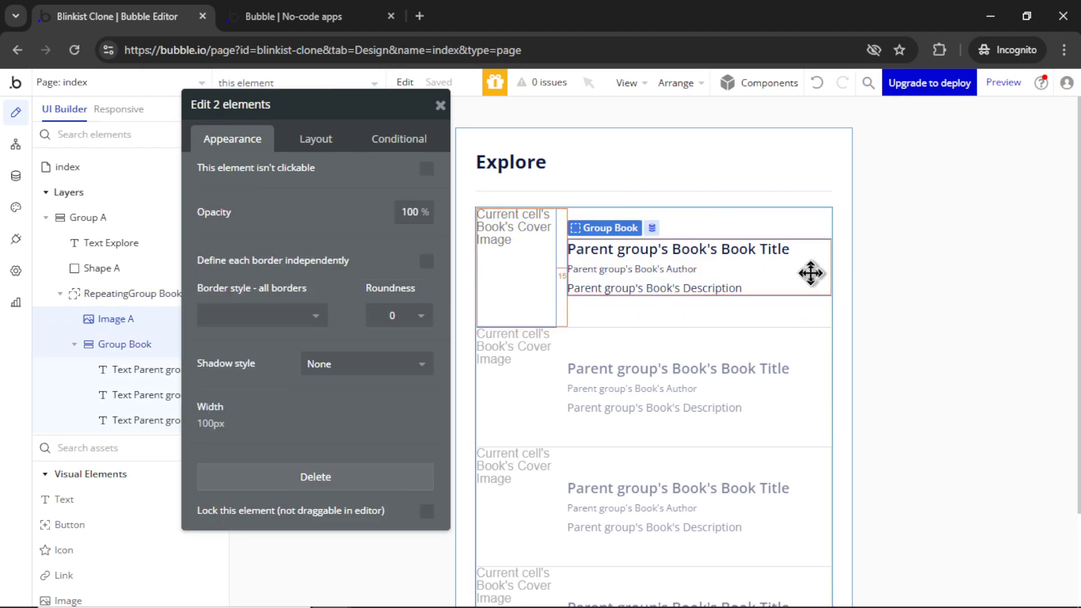
right_click(811, 274)
mouse_move(911, 389)
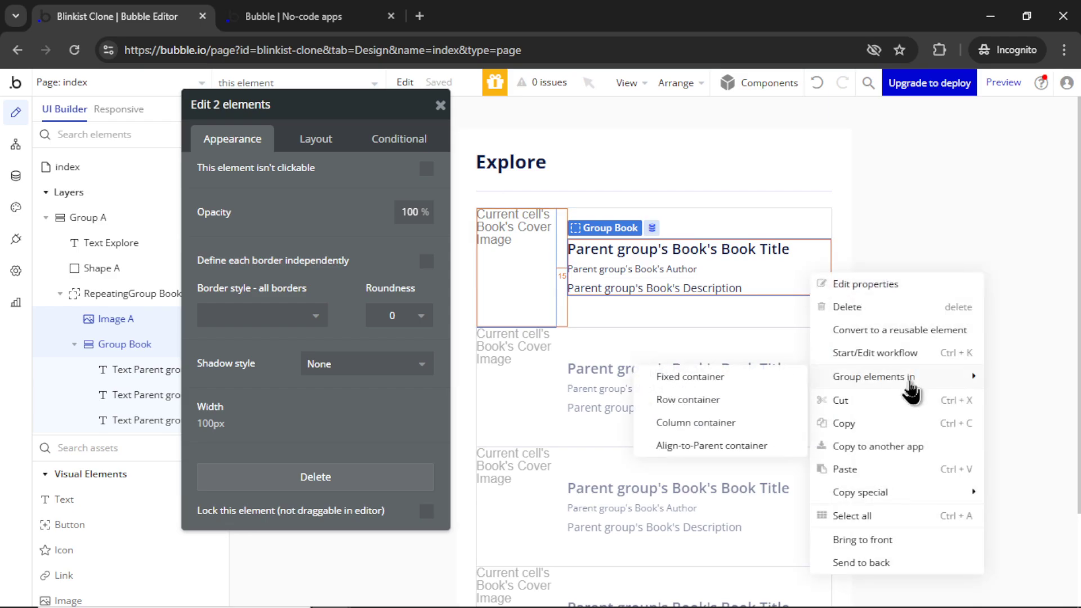
click(698, 400)
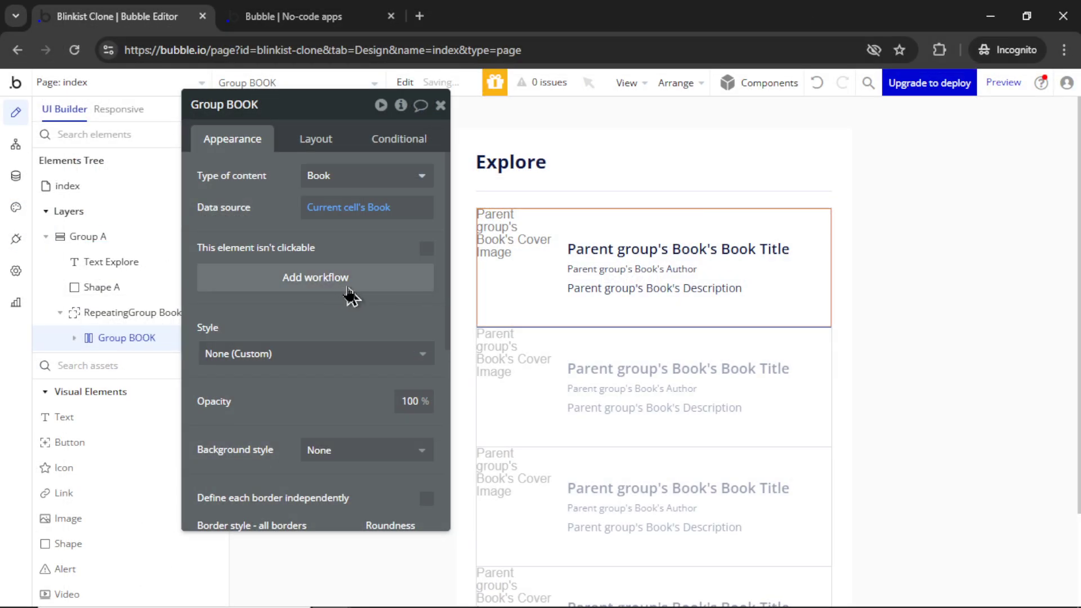
Step: Add a workflow event for when Group BOOK is clicked
click(679, 569)
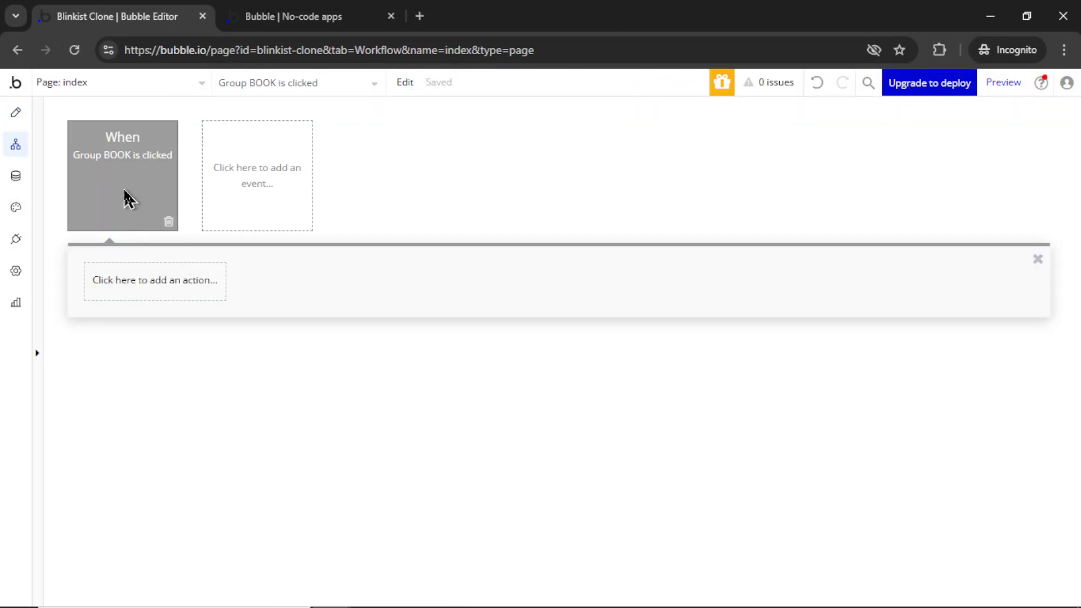
mouse_move(140, 178)
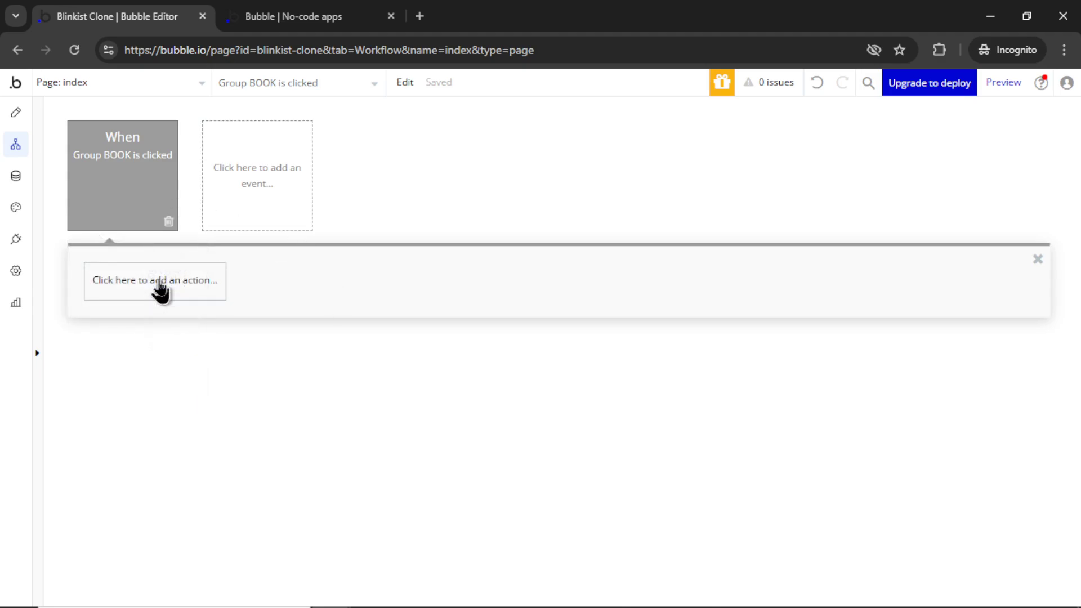
Step: Make the book click go to the contents page, sending Current cell's Book, and test it by opening Test Book in the preview
click(161, 288)
mouse_move(170, 376)
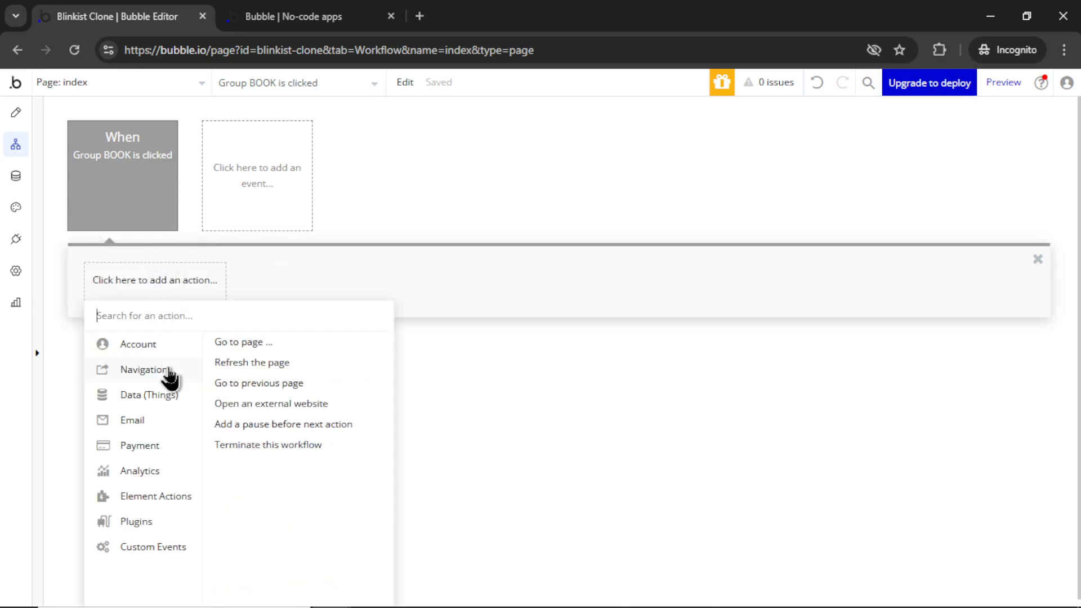
click(234, 343)
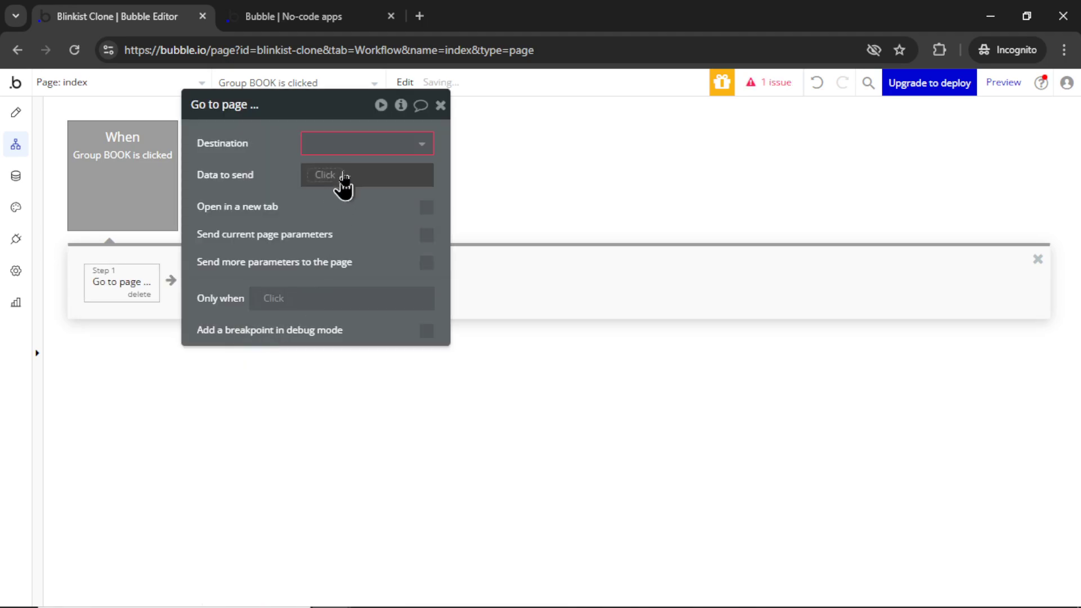
click(363, 143)
click(365, 196)
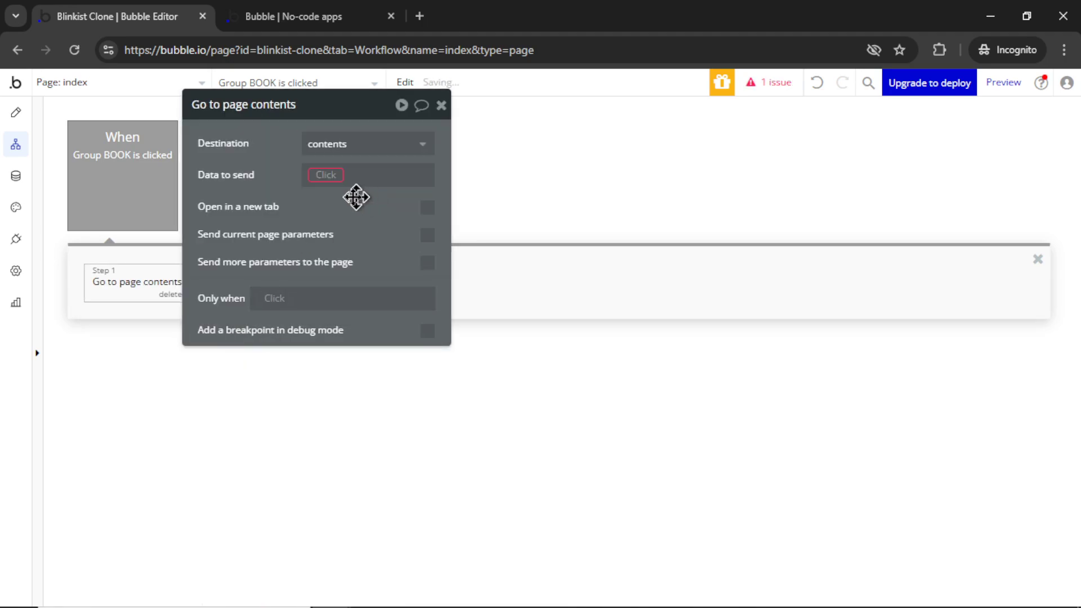
click(325, 176)
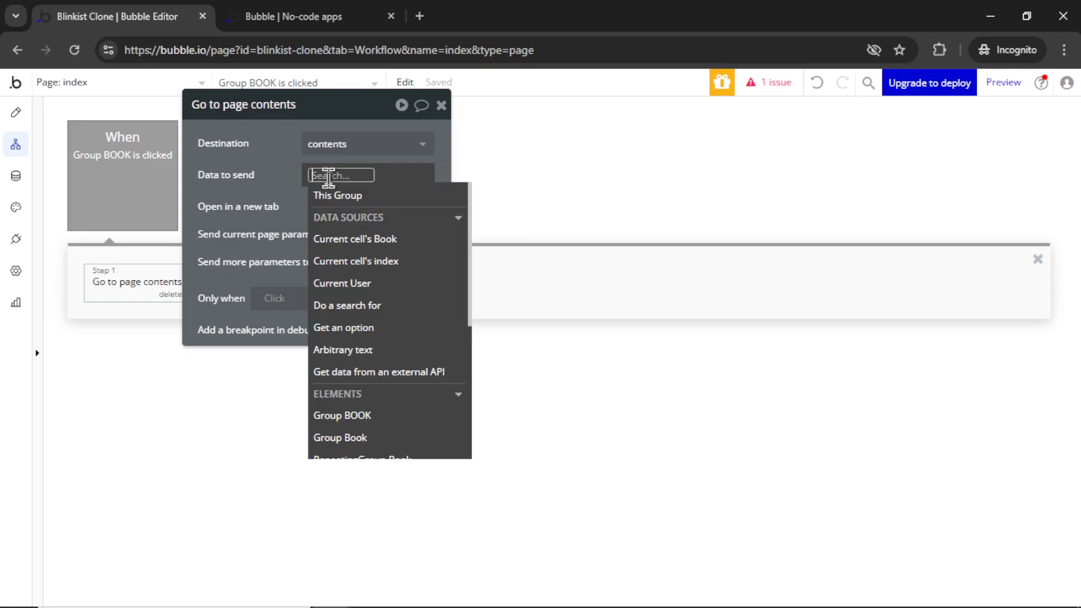
click(383, 239)
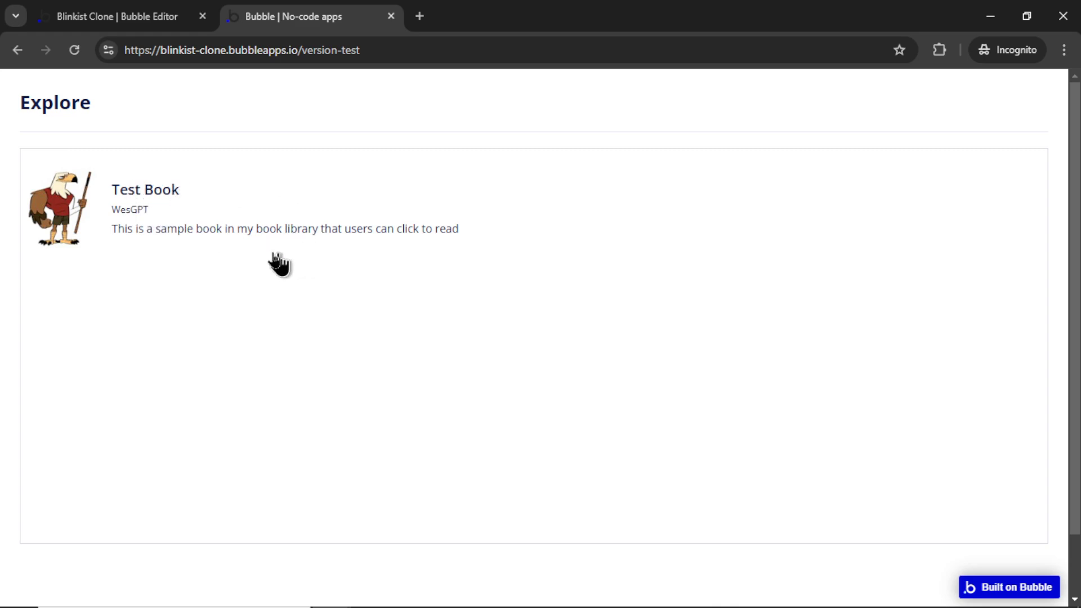
click(221, 218)
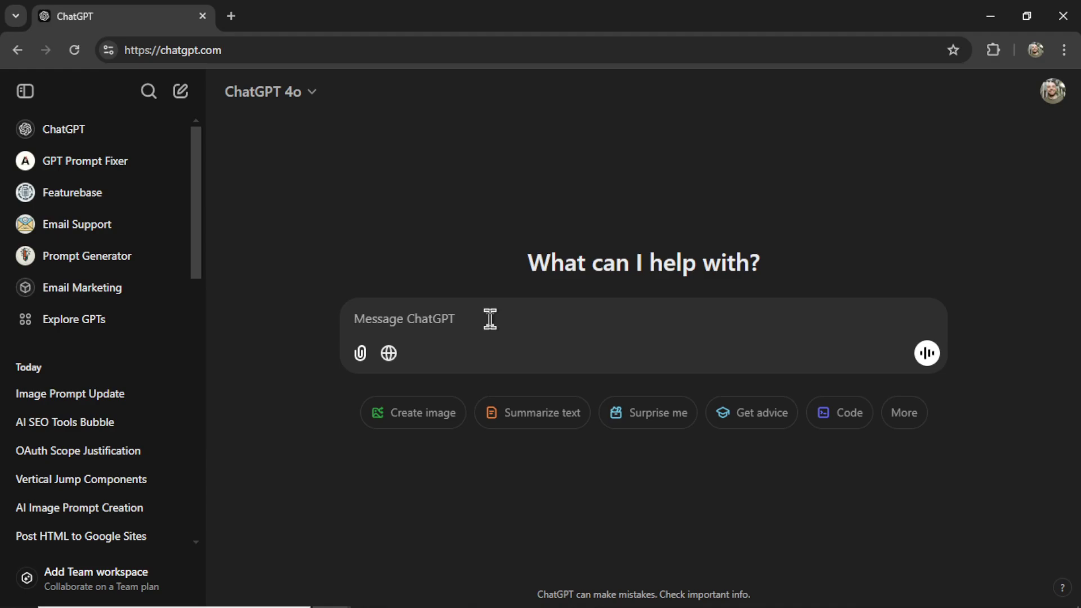
Step: In ChatGPT, request a GPT-4o system prompt that turns a non-fiction chapter into a one-page, Blinkist-style actionable summary, and copy the generated prompt
text(Write me a system prompt for GPT-4o that takes an entire chapter of a non-fiction book and writes a one-page summary of the contents (kind of like a Blinkist Blink). The user will provide the chapter of the book, and the AI needs to turn that into actionable, readable content.)
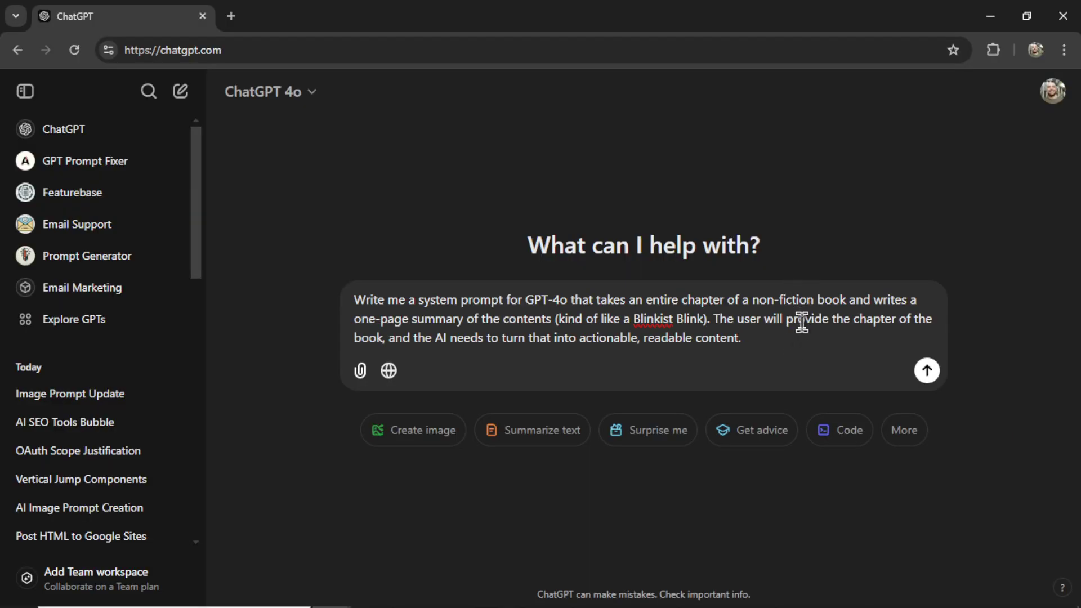
click(927, 371)
drag(378, 304, 732, 397)
scroll(686, 312, down, 7)
Step: Enable ChatGPT's custom instructions for new chats and paste the generated prompt as what ChatGPT should know
click(1040, 91)
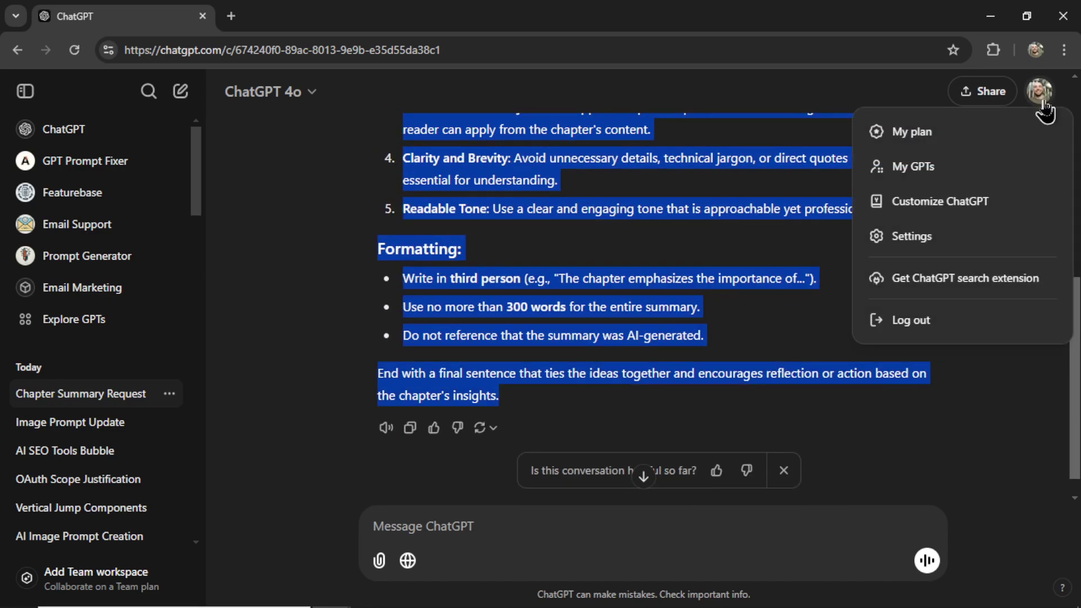
click(978, 215)
click(447, 534)
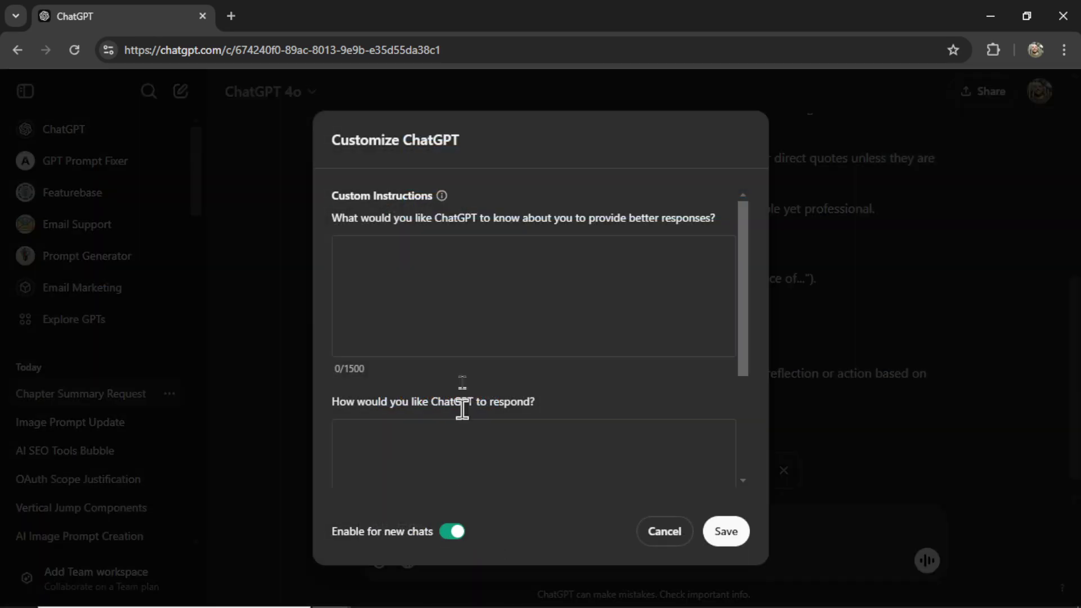
click(453, 276)
key(ctrl+v)
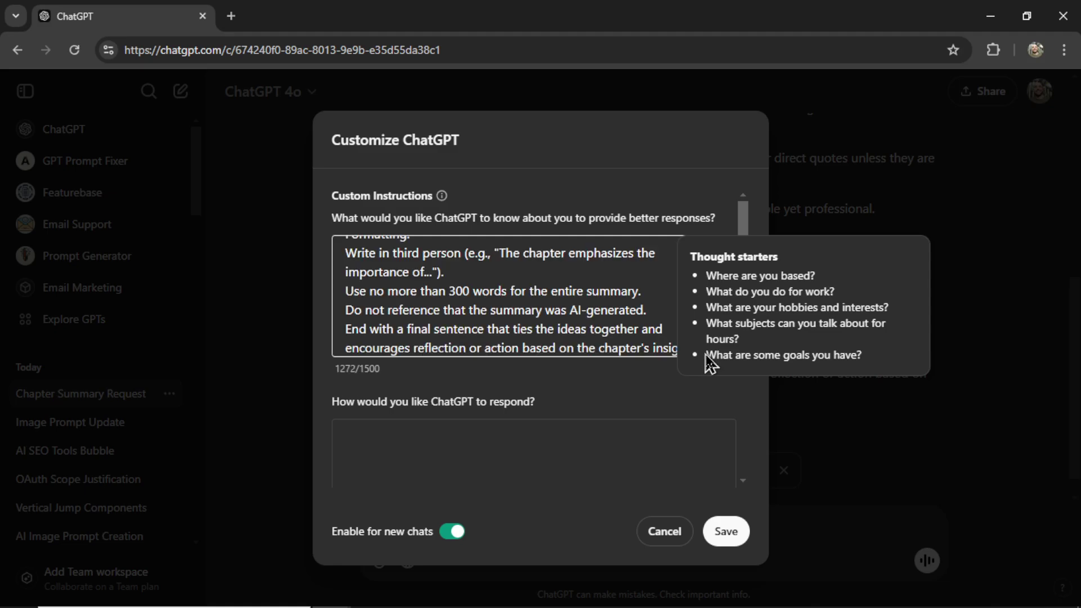
Step: Move the prompt's opening expert-summarizer paragraph from the first custom instructions box to how ChatGPT should respond
scroll(650, 324, up, 6)
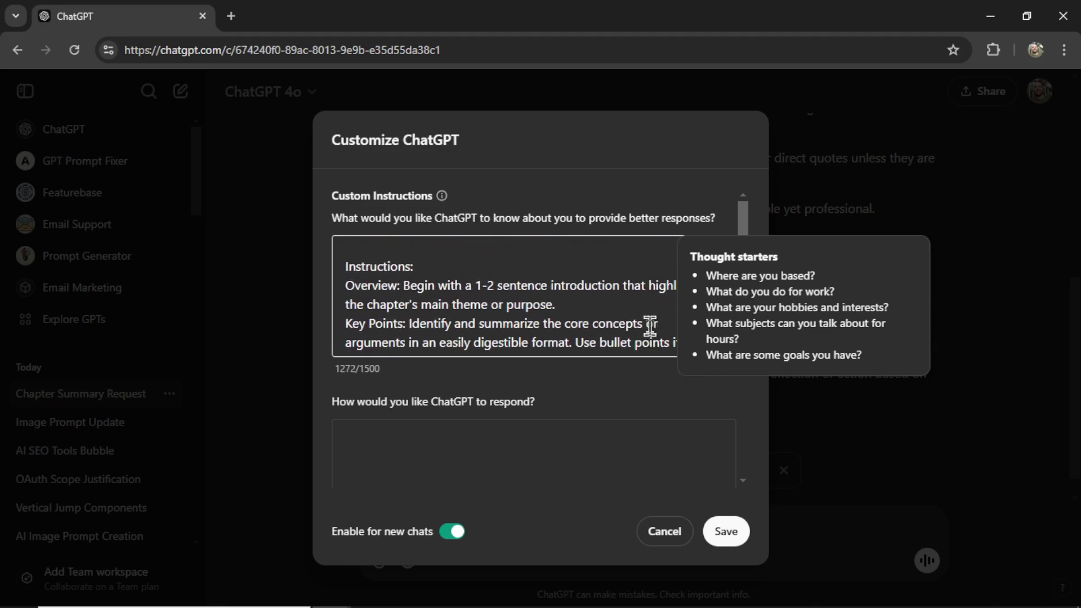
drag(345, 256, 624, 257)
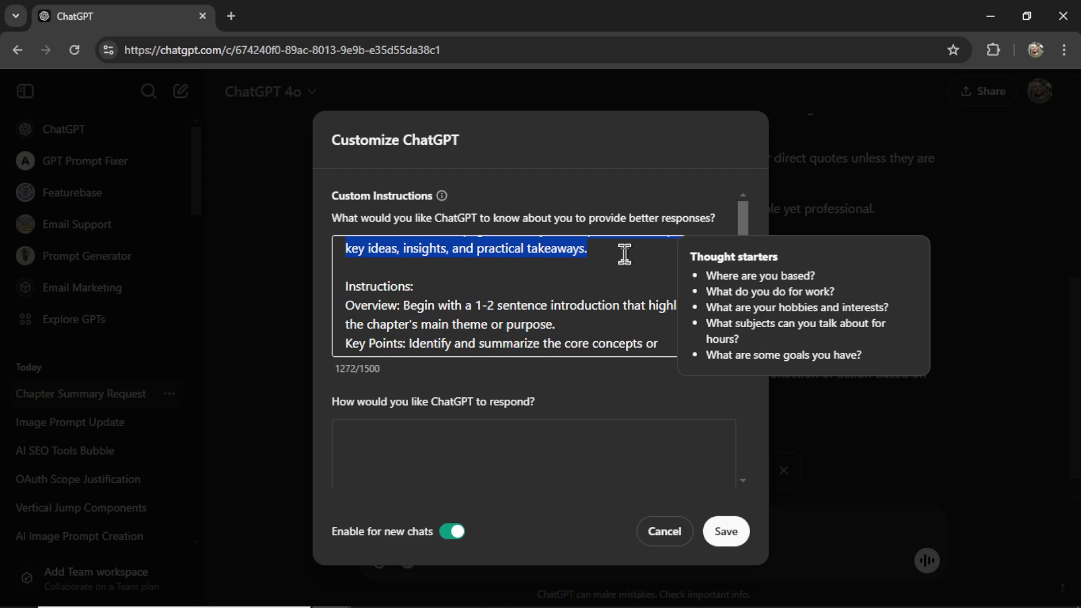
key(ctrl+x)
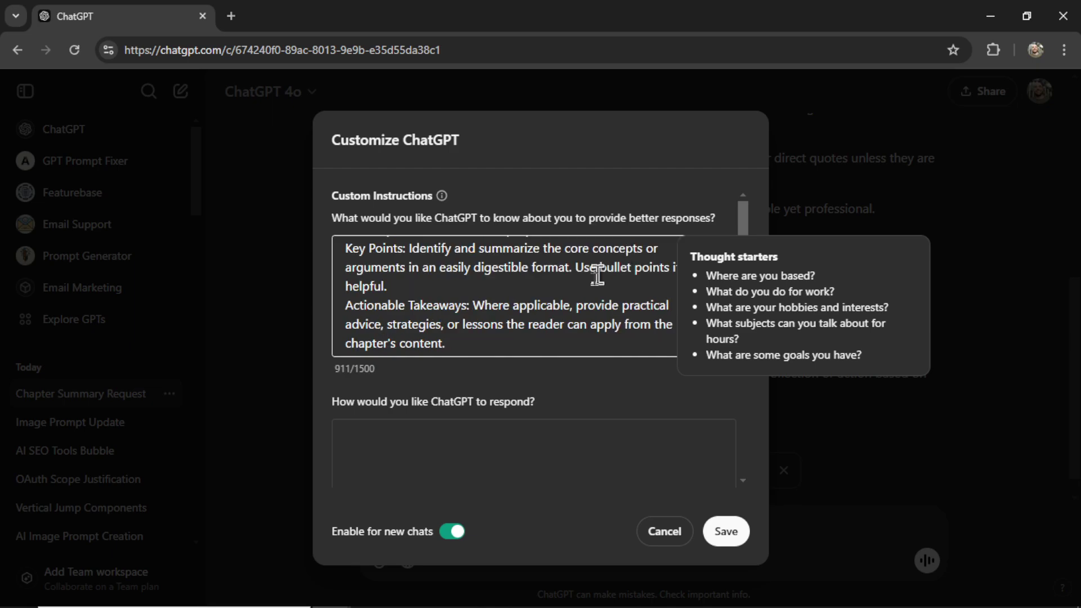
click(457, 449)
key(ctrl+v)
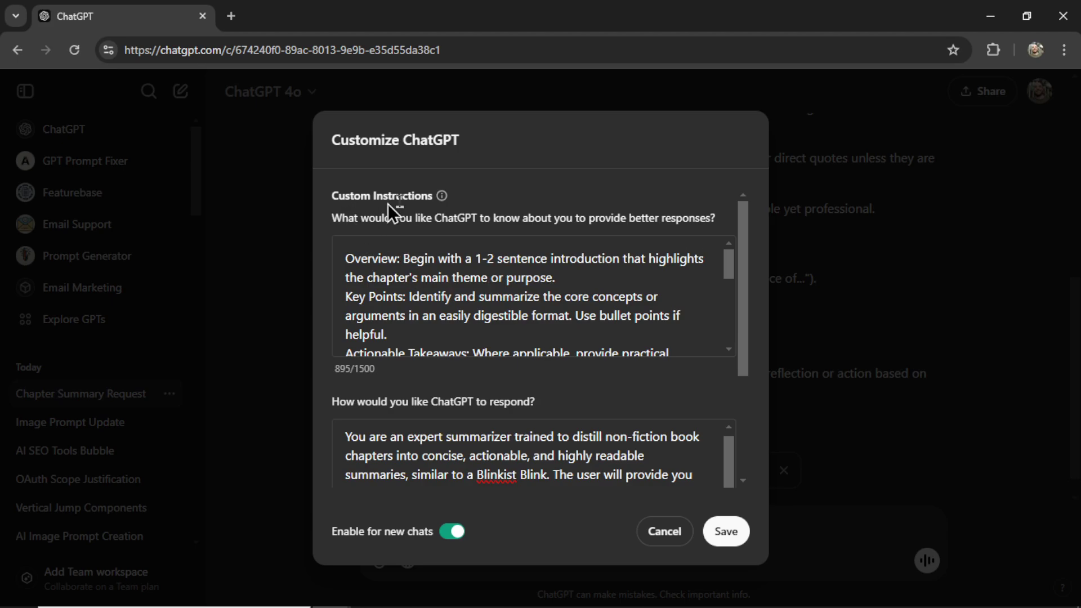
scroll(734, 274, down, 5)
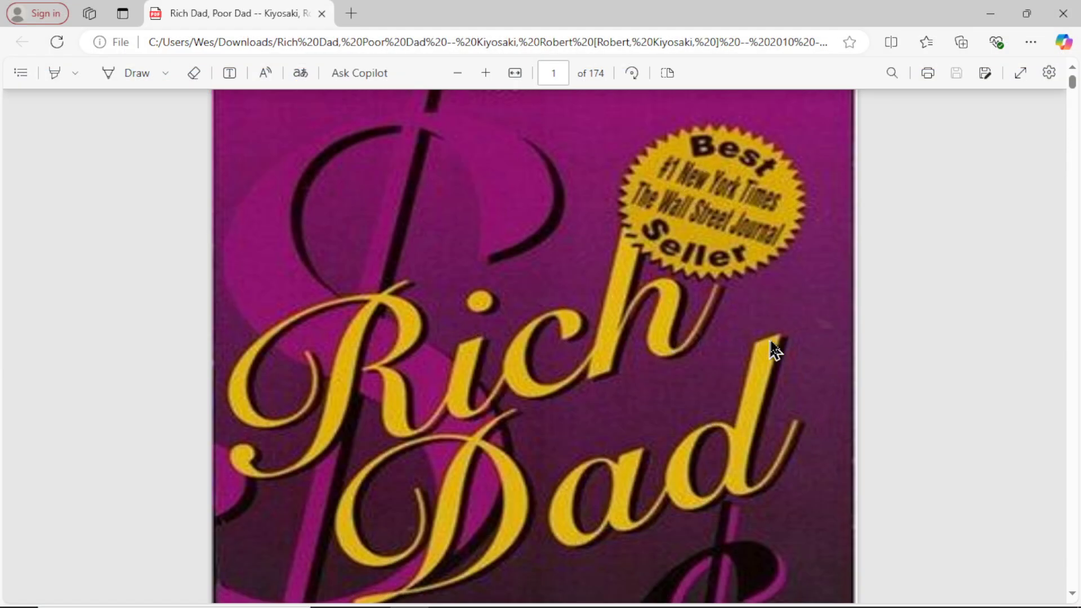
Step: Copy the first chapter's text from the Rich Dad, Poor Dad PDF, have ChatGPT summarize it, and copy the summary
scroll(775, 341, down, 15)
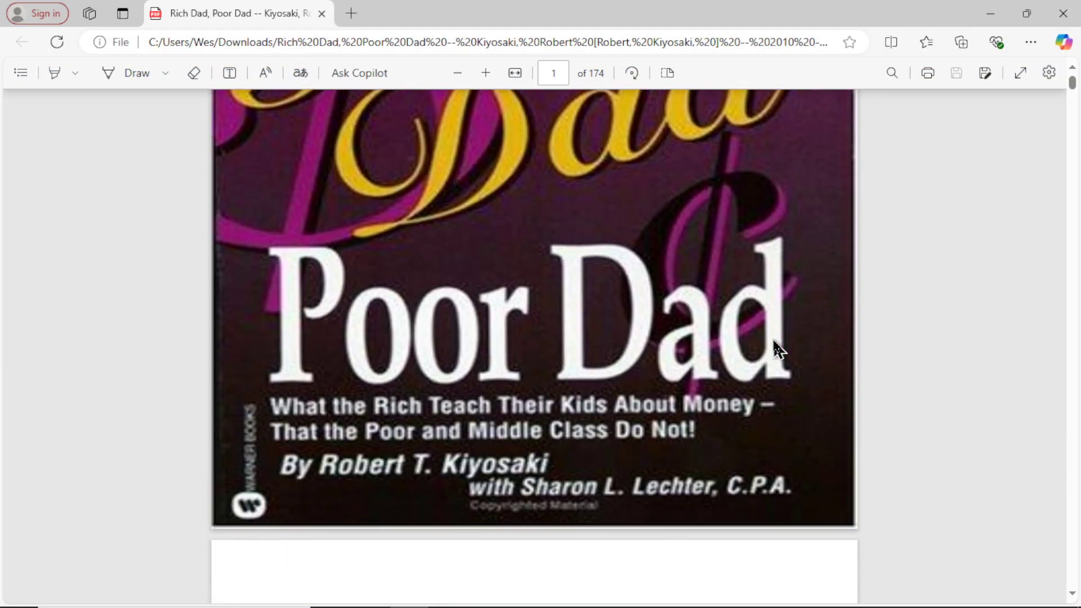
scroll(791, 330, down, 8)
scroll(795, 342, down, 10)
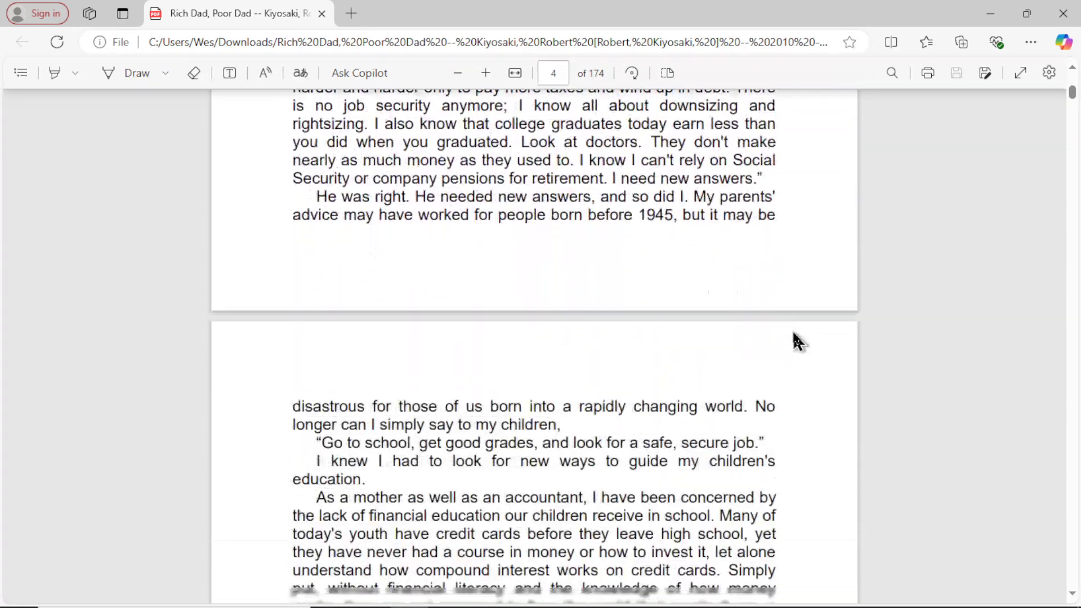
drag(312, 206, 620, 332)
scroll(622, 335, down, 5)
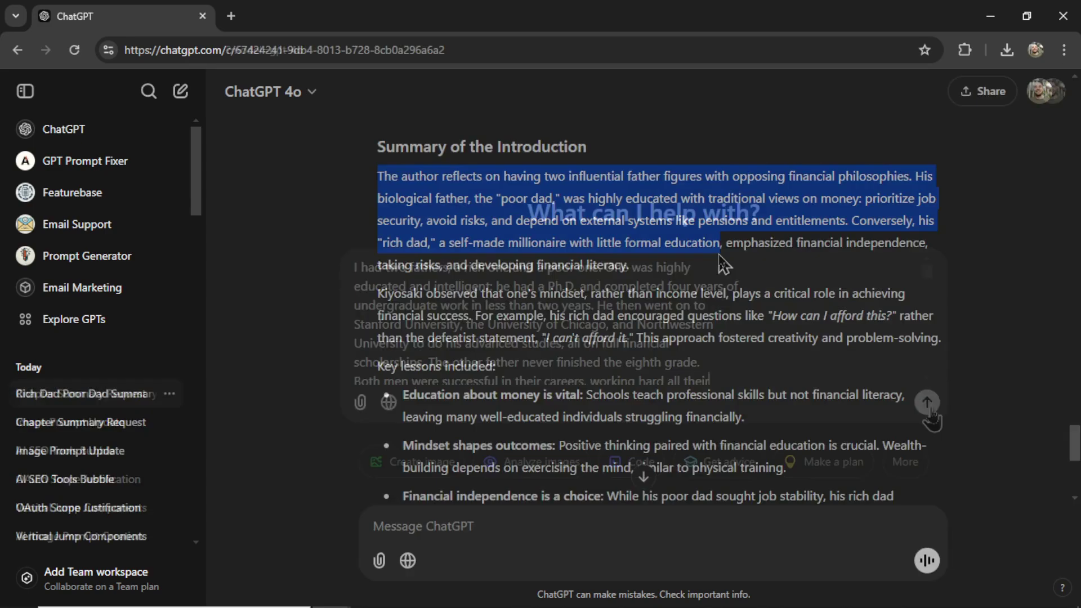
drag(723, 265, 853, 389)
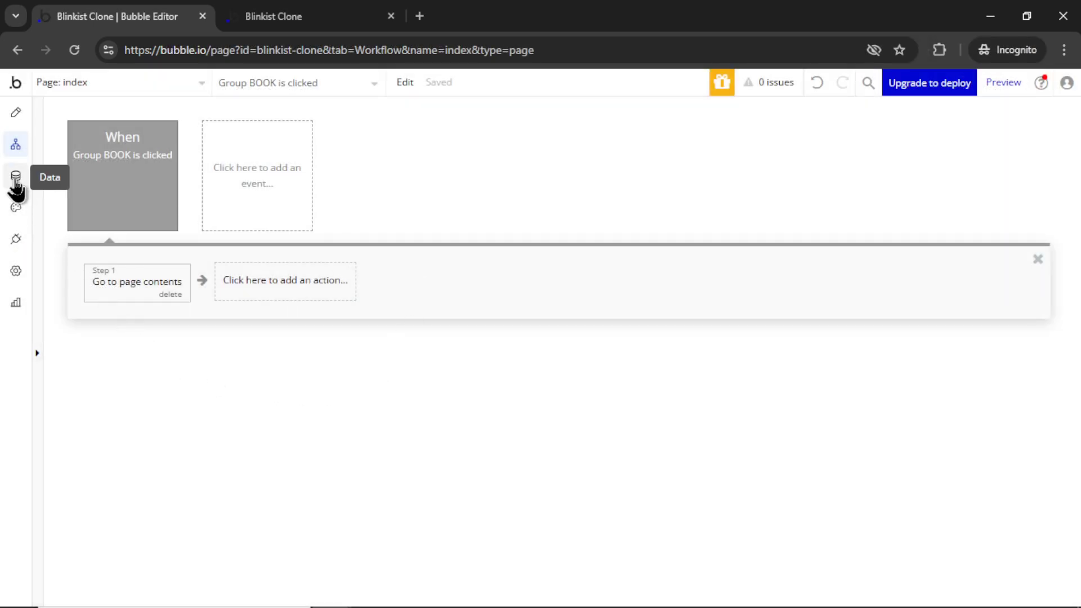
Step: In Bubble's app data, replace the Test Blink 1 entry's summary with the copied text, retitle it "Chapter One", and save
click(15, 176)
click(145, 341)
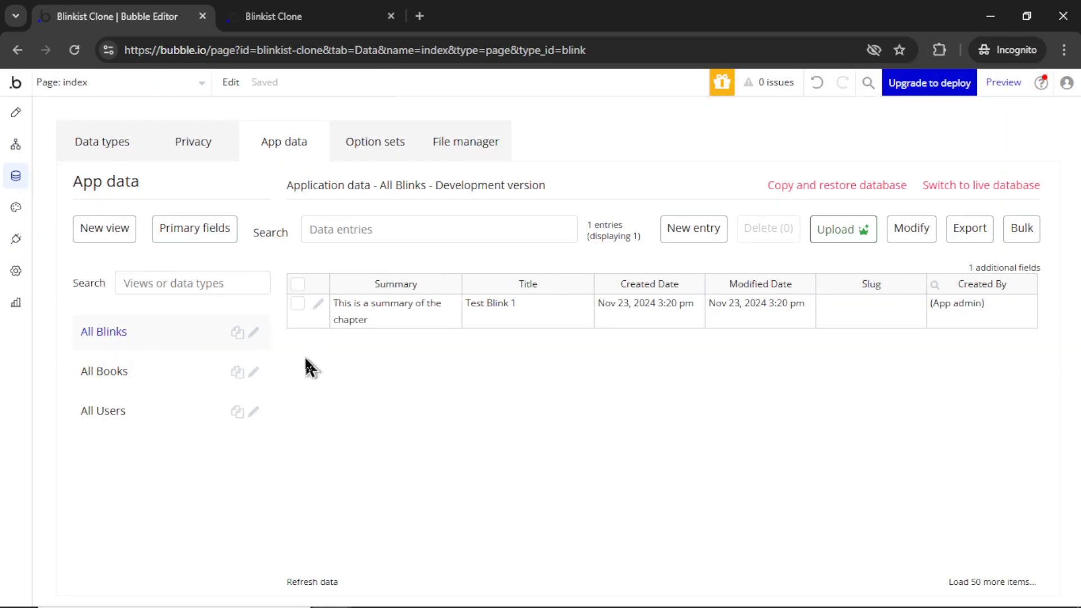
click(319, 308)
drag(329, 189, 102, 210)
key(ctrl+v)
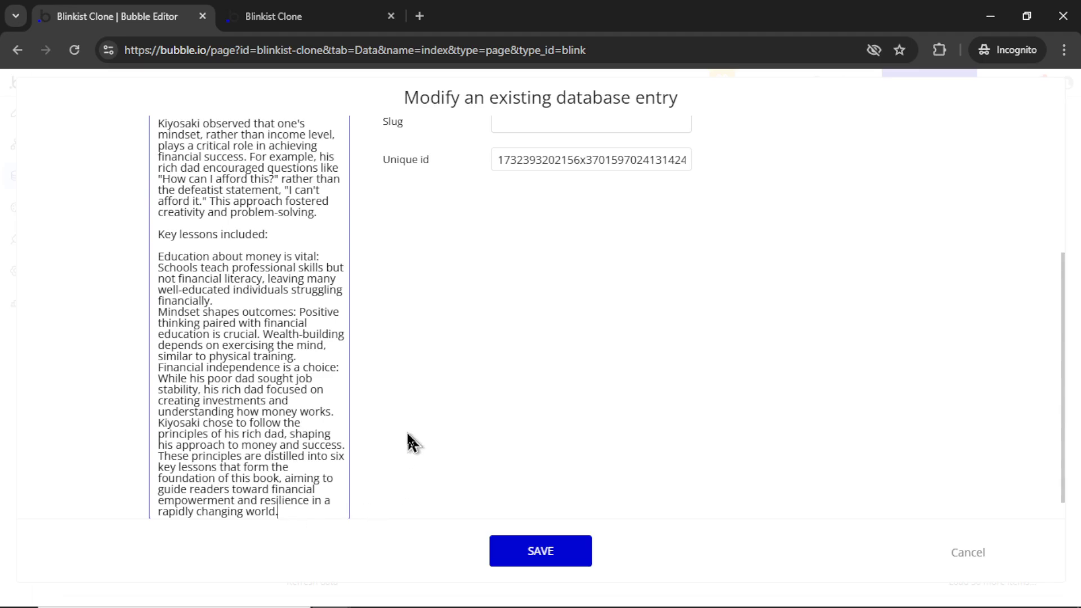
scroll(412, 444, up, 1)
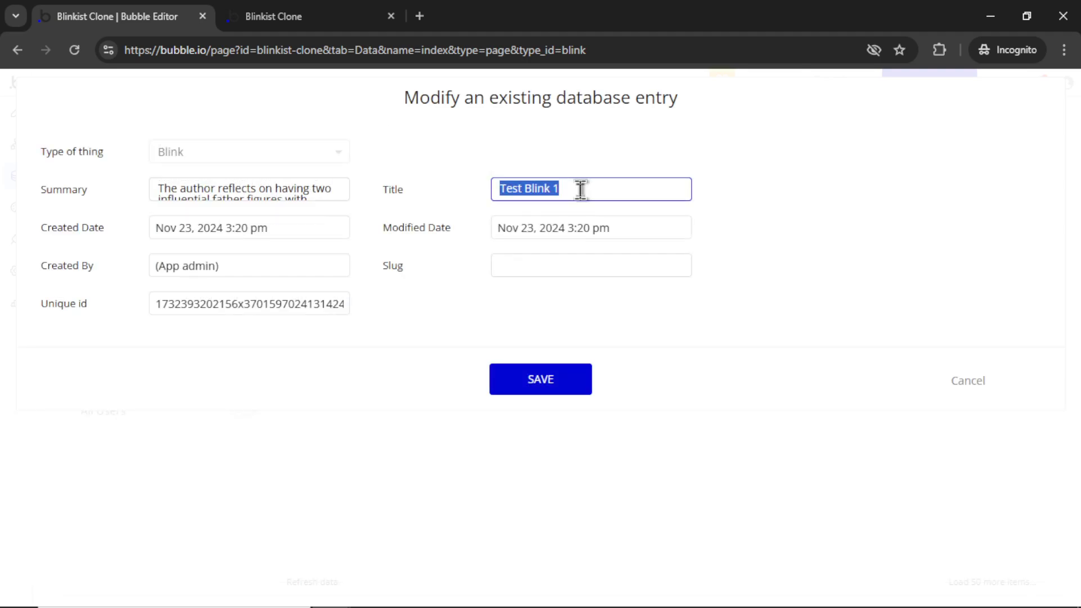
text(Chapter One)
click(549, 379)
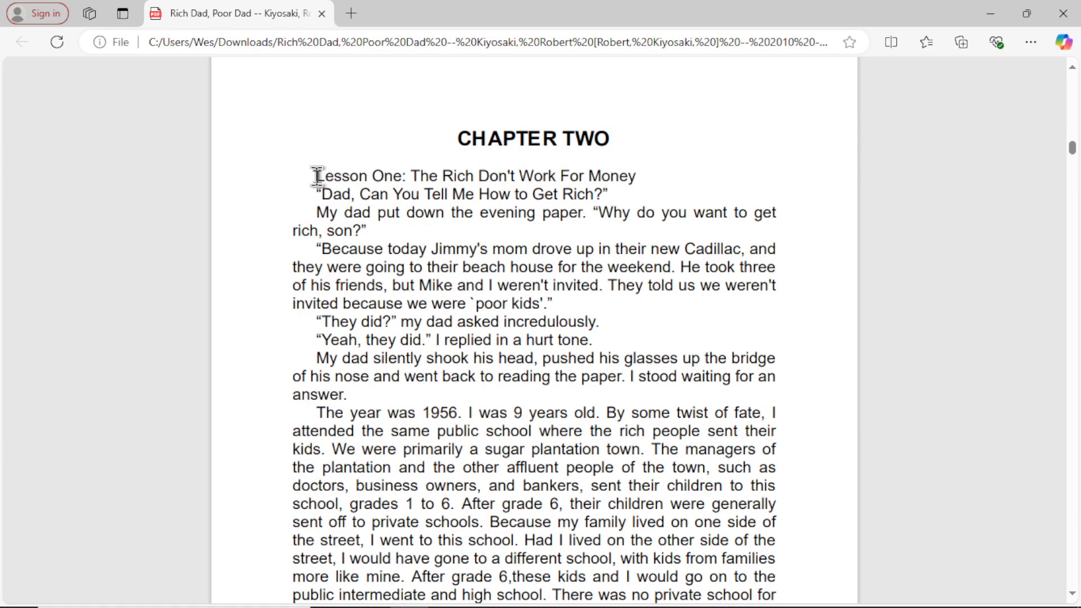
Step: Copy the Chapter Two text from the PDF, submit it to ChatGPT for a summary, and copy the resulting text
drag(317, 176, 630, 234)
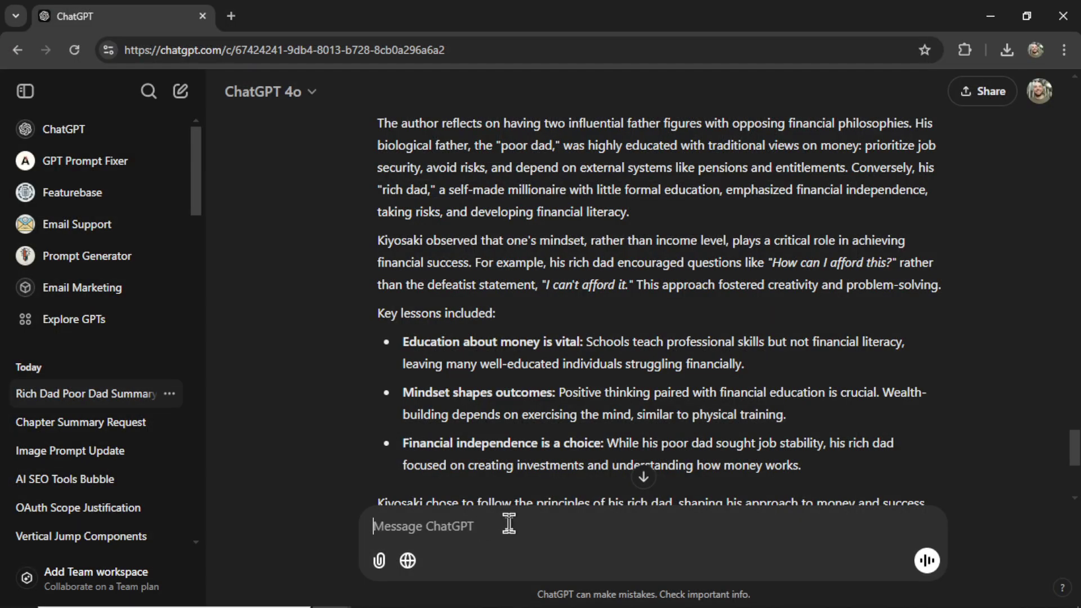
key(ctrl+v)
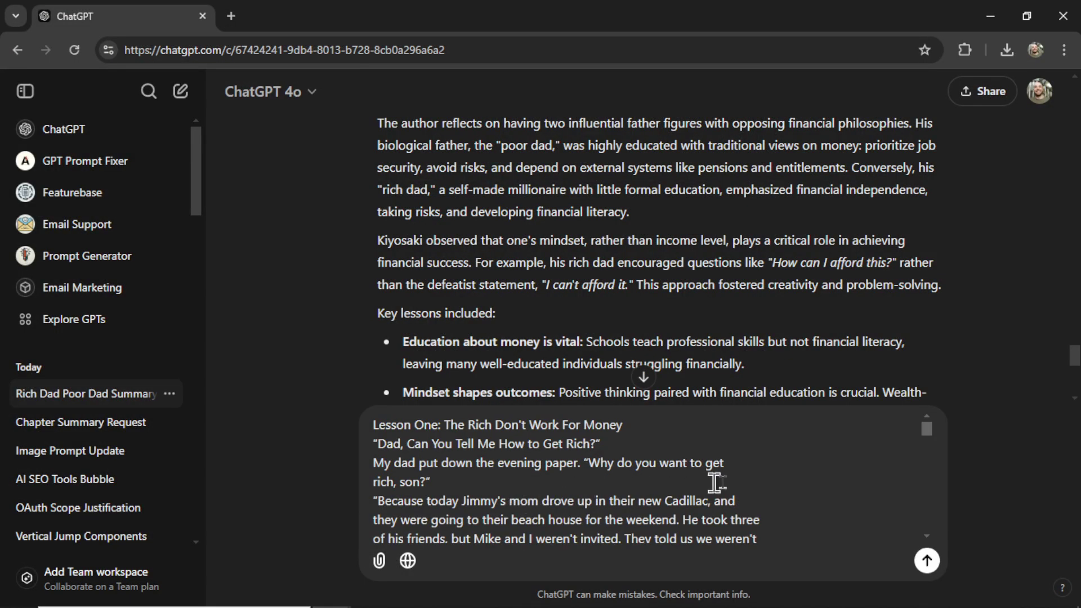
click(927, 561)
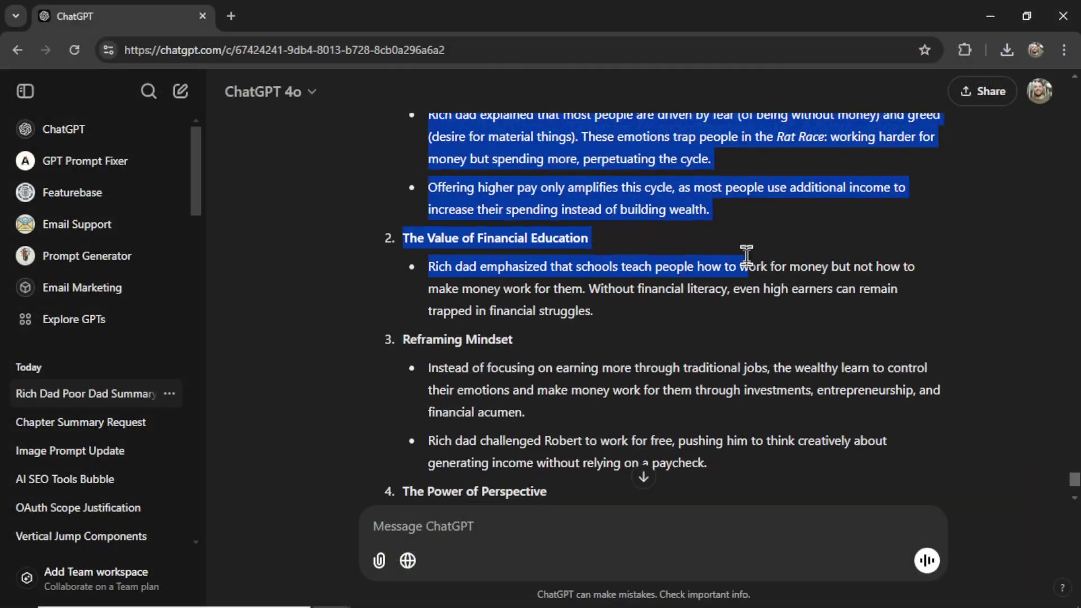
scroll(748, 255, down, 2)
drag(745, 253, 805, 432)
scroll(815, 452, down, 3)
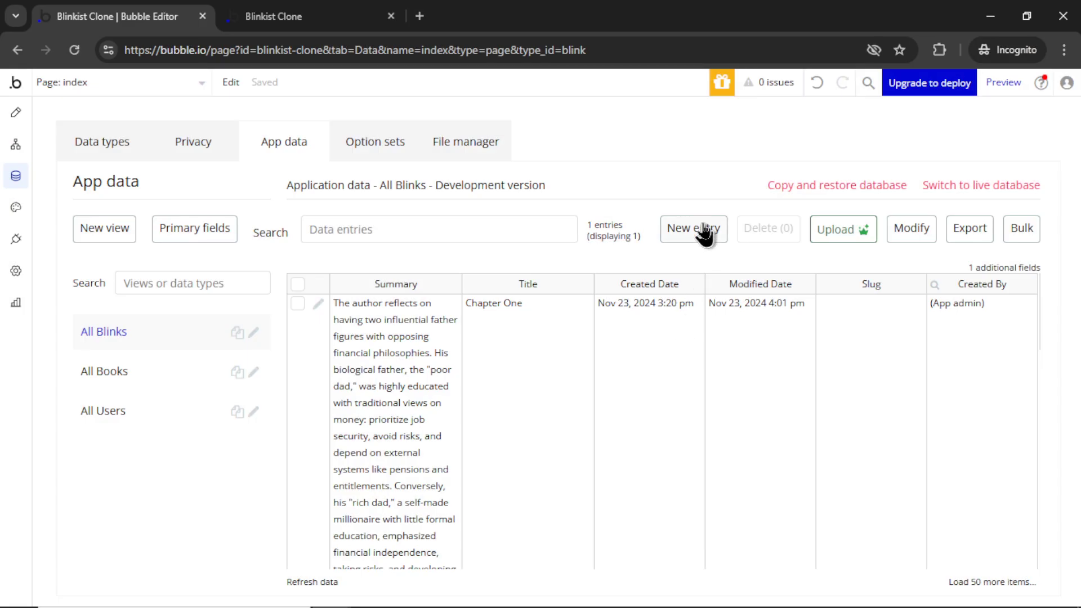
Step: Create a Blink entry in Bubble with the copied summary and the title "Lesson One: The Rich Don't Work for Money"
click(703, 231)
click(290, 186)
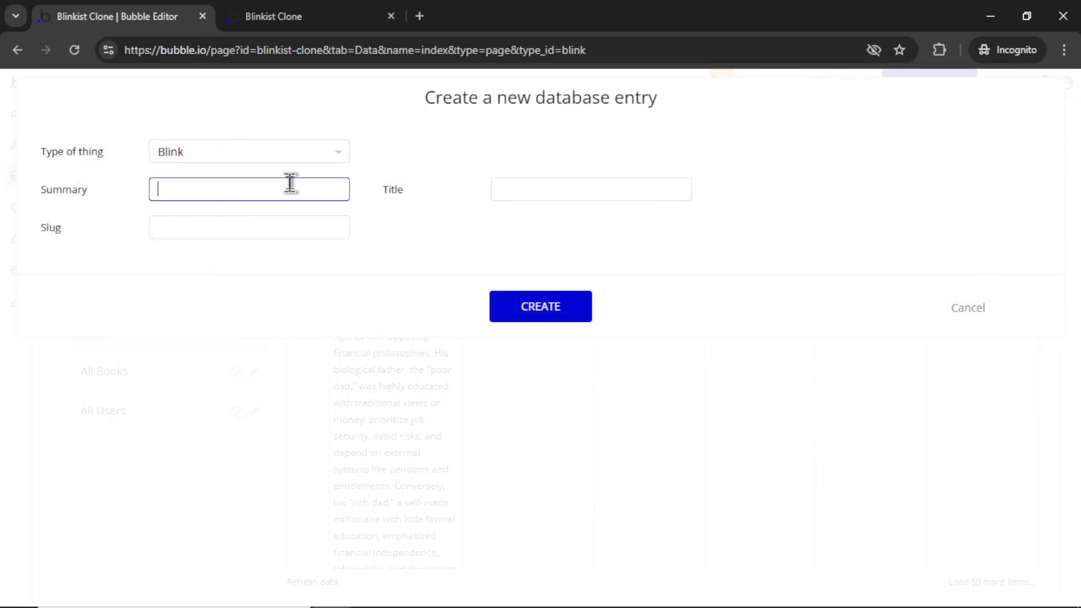
key(ctrl+v)
click(557, 188)
key(ctrl+v)
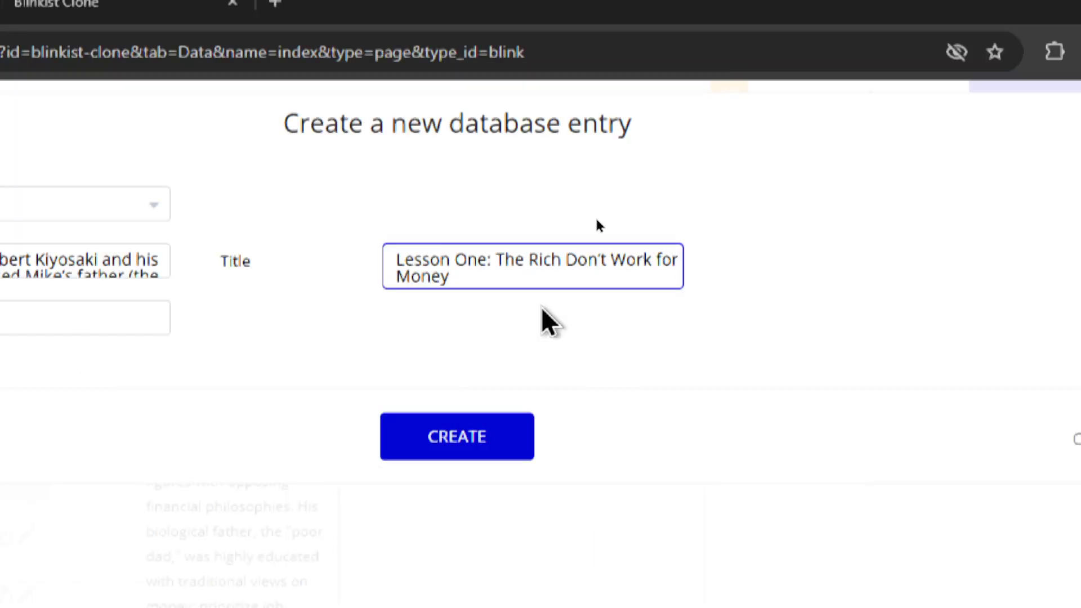
click(454, 439)
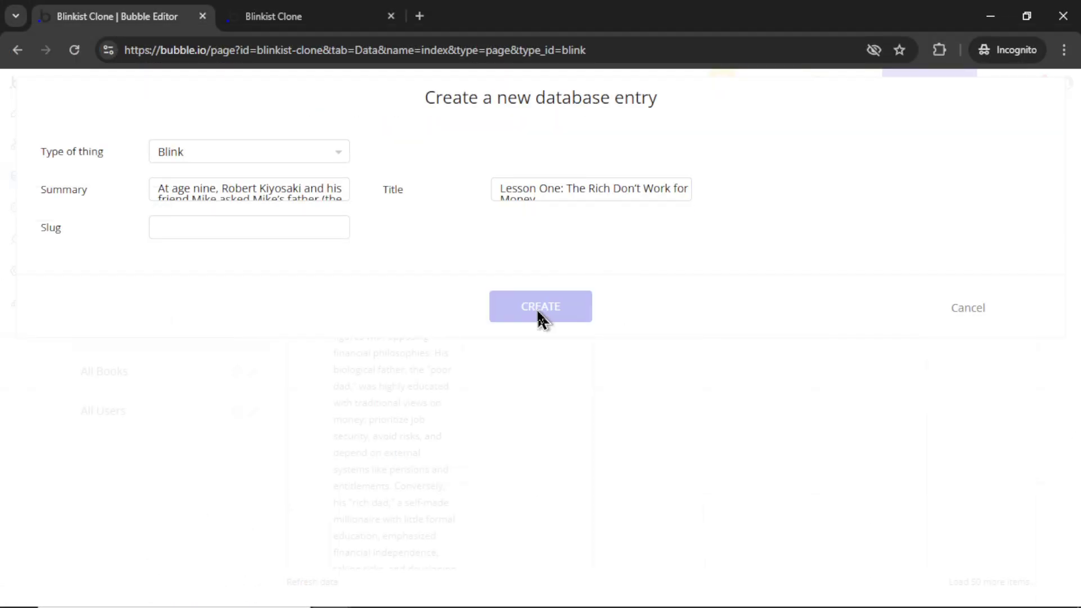
Step: Copy the Lesson One blink's unique ID and add it to the Blinks list of the Test Book entry
click(319, 309)
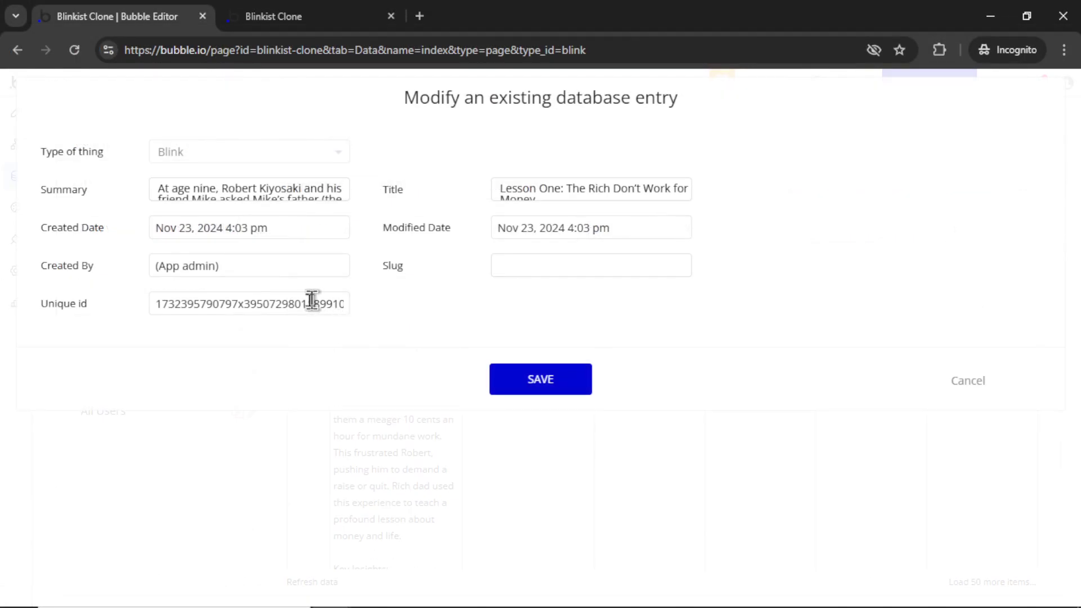
double_click(303, 305)
click(968, 381)
click(152, 368)
click(317, 308)
click(534, 210)
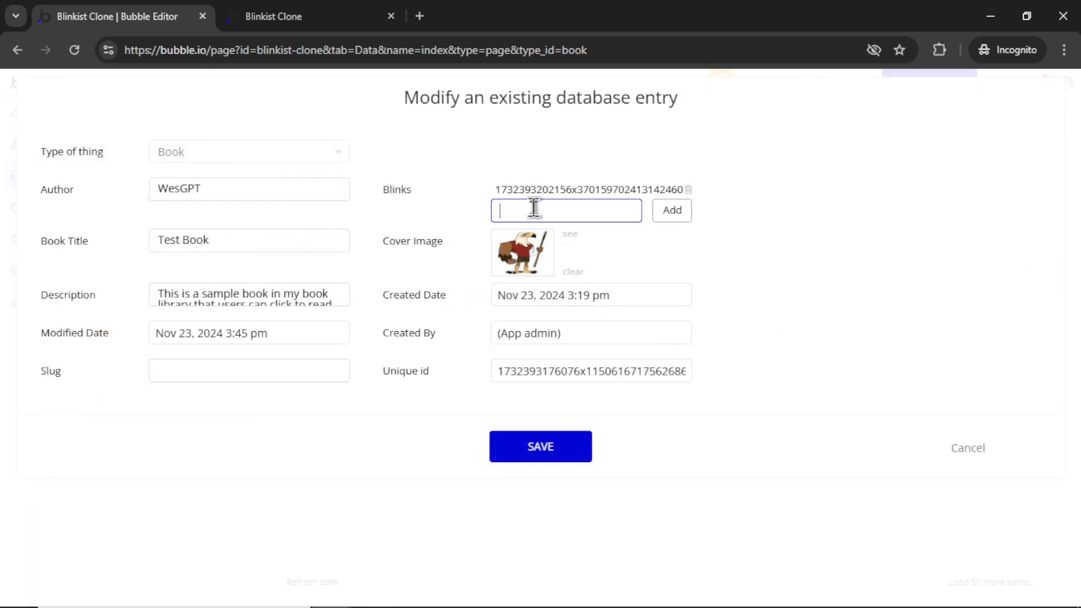
key(ctrl+v)
click(674, 214)
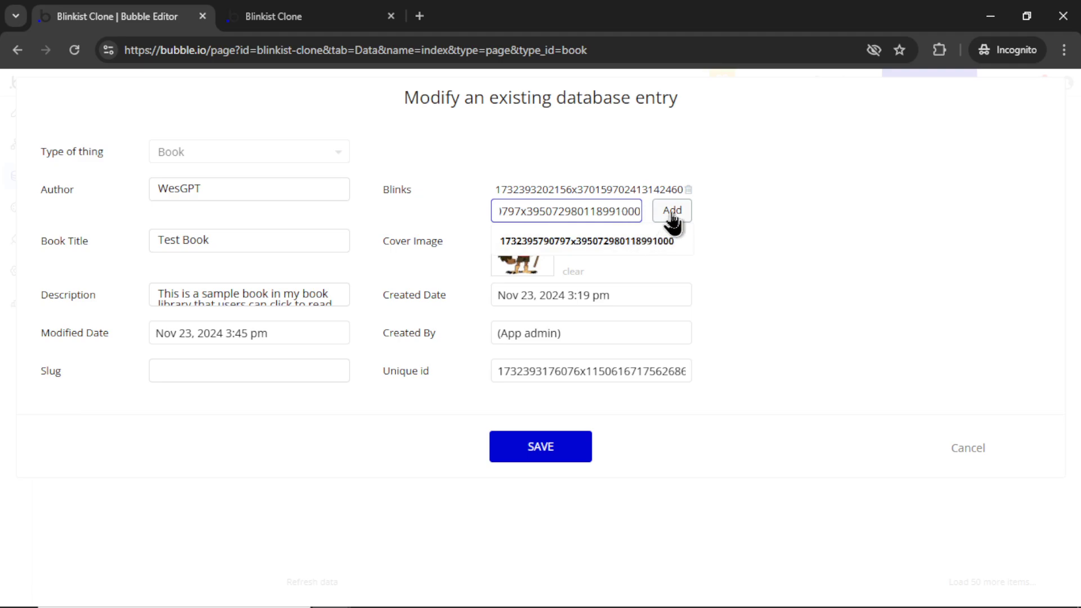
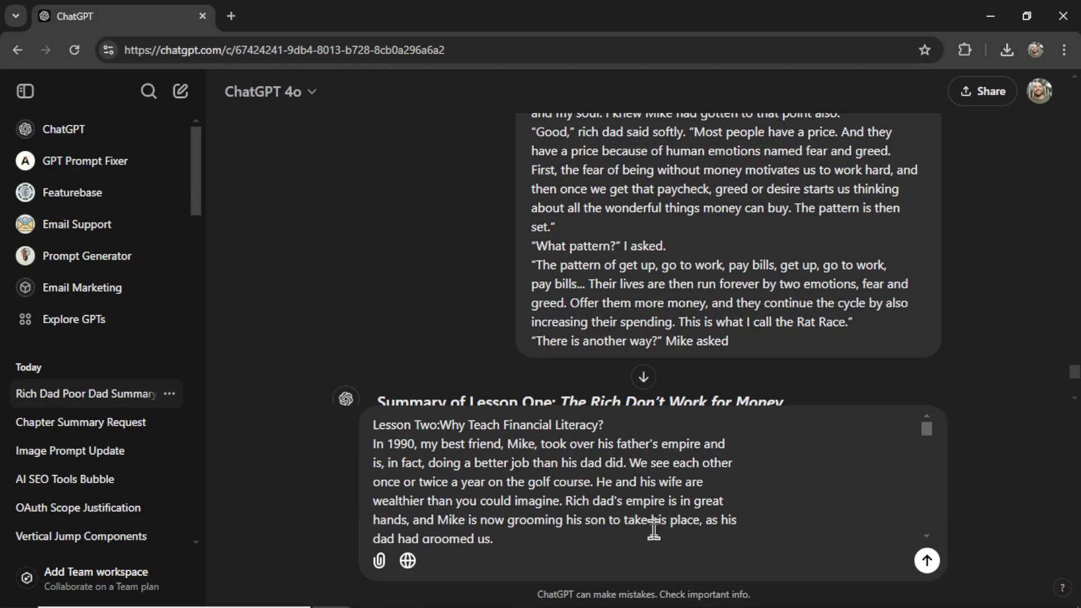
Step: Submit the pasted Lesson Two text to ChatGPT for a summary and copy the resulting text without its heading
click(927, 560)
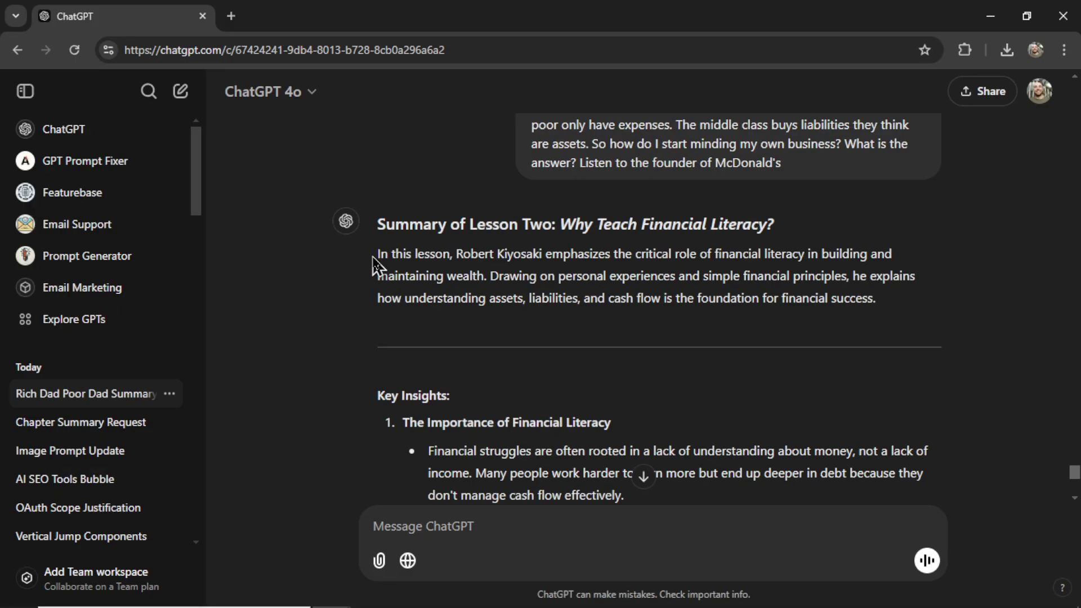
drag(125, 332, 649, 476)
drag(671, 338, 737, 448)
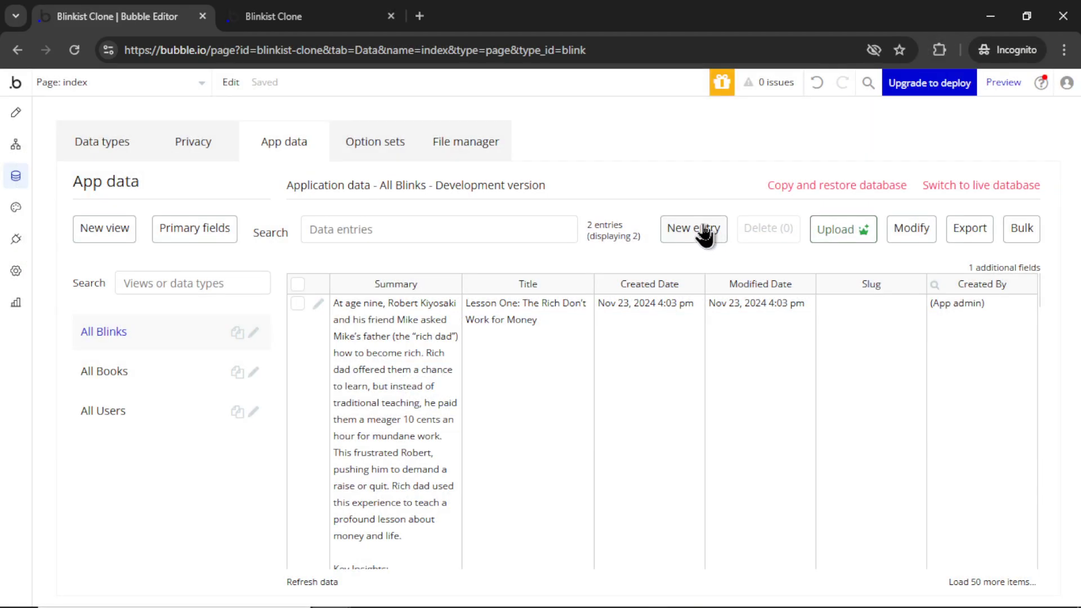
Step: In Bubble, create a Blink entry with the copied summary and the title "Lesson Two: Why Teach Financial Literacy?"
click(705, 233)
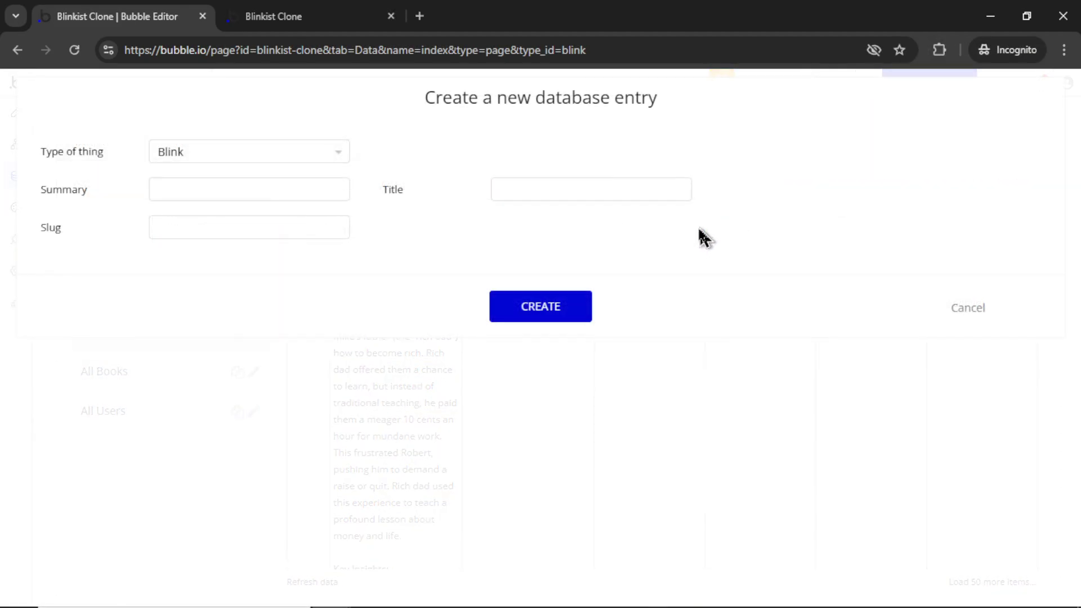
click(279, 192)
key(ctrl+v)
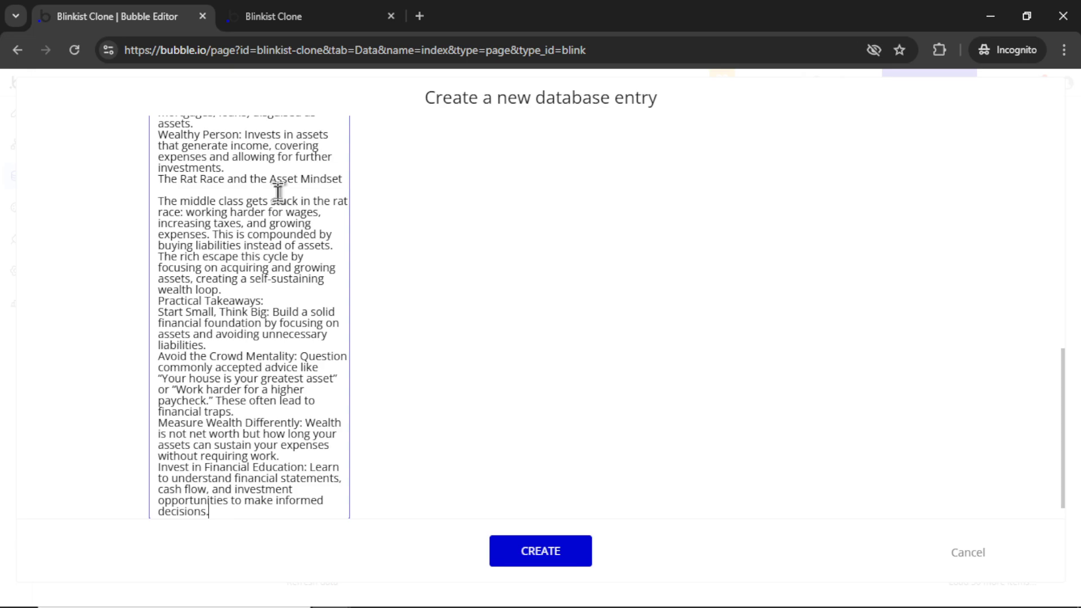
drag(470, 378, 767, 378)
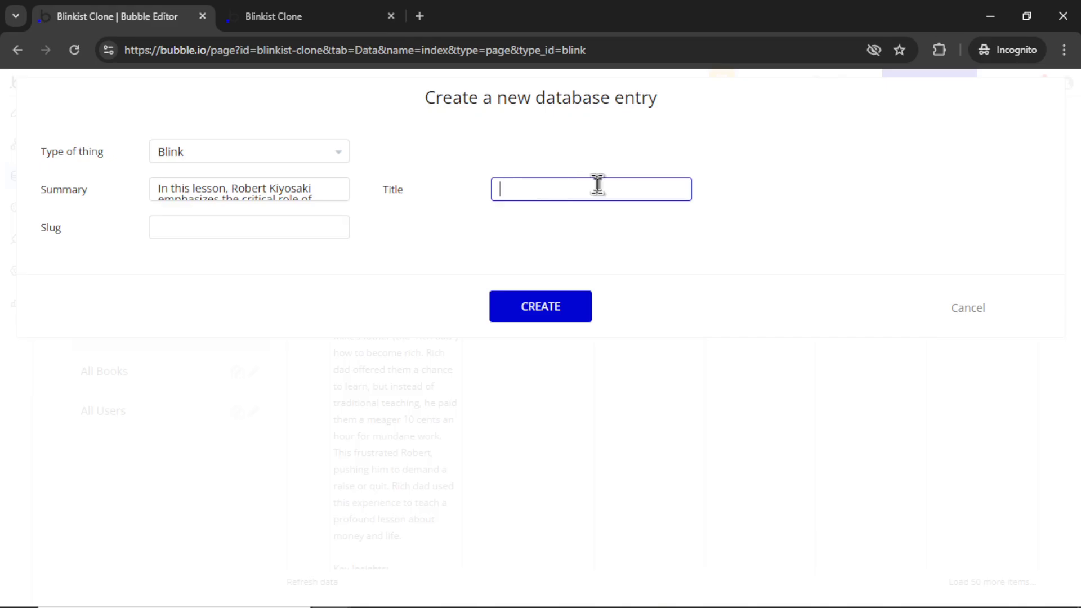
text(Lesson Two: Why Teach Financial Literacy?)
click(556, 320)
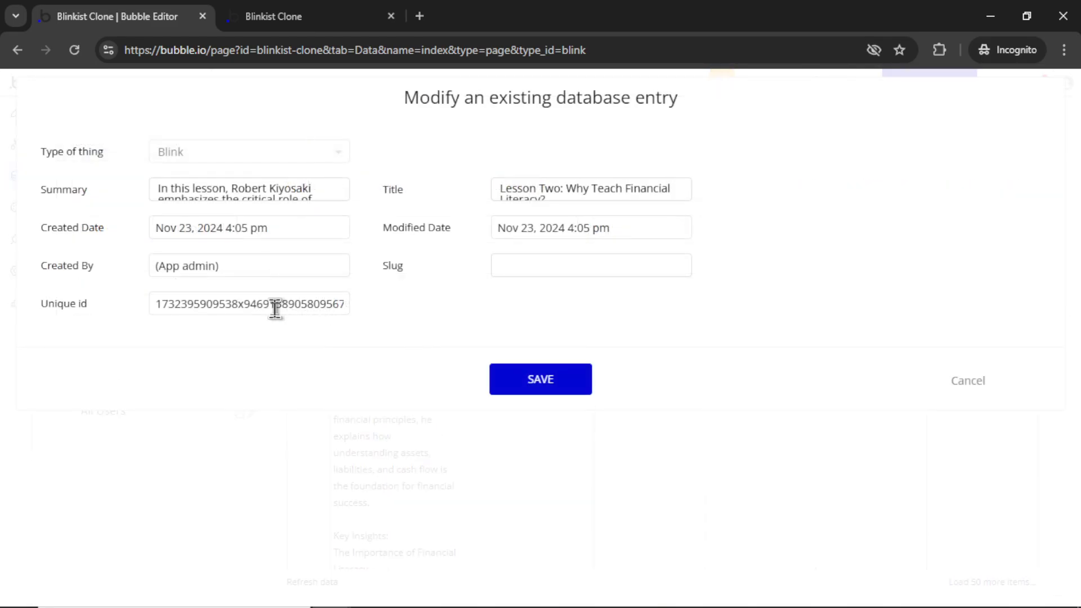
Step: In the Test Book entry, add the Lesson Two blink's ID and set author Robert Kiyosaki, title Rich Dad Poor Dad and Wikipedia's opening paragraph as description
double_click(274, 309)
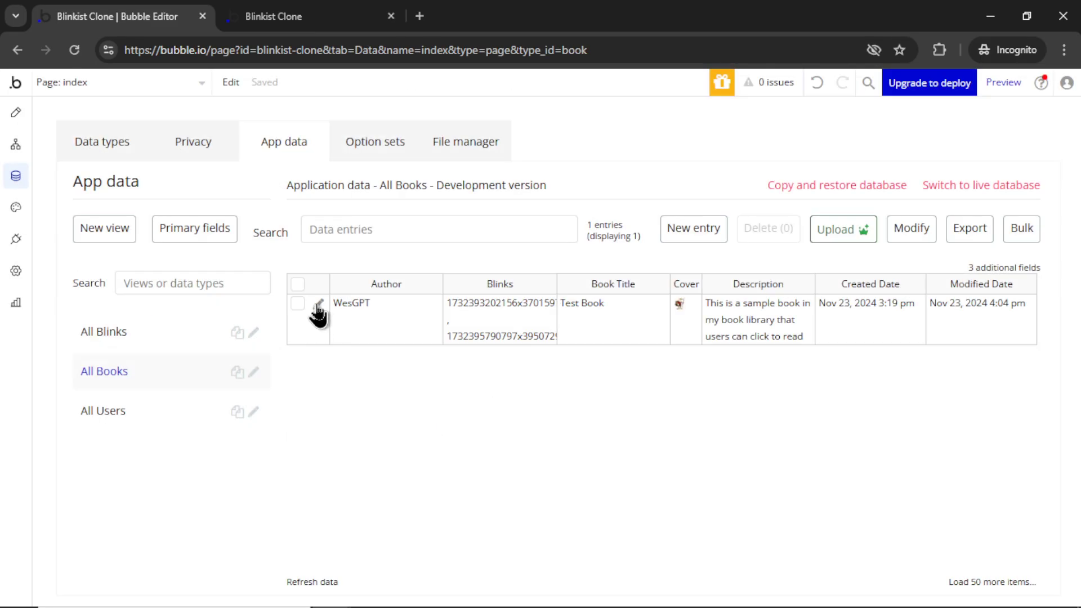
click(319, 308)
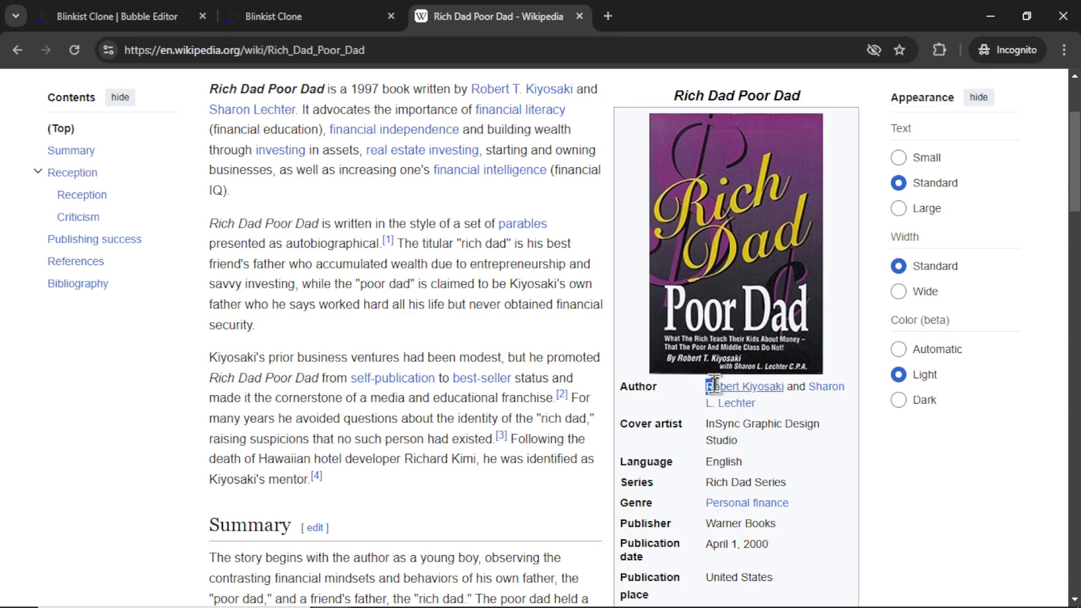
drag(707, 387, 788, 388)
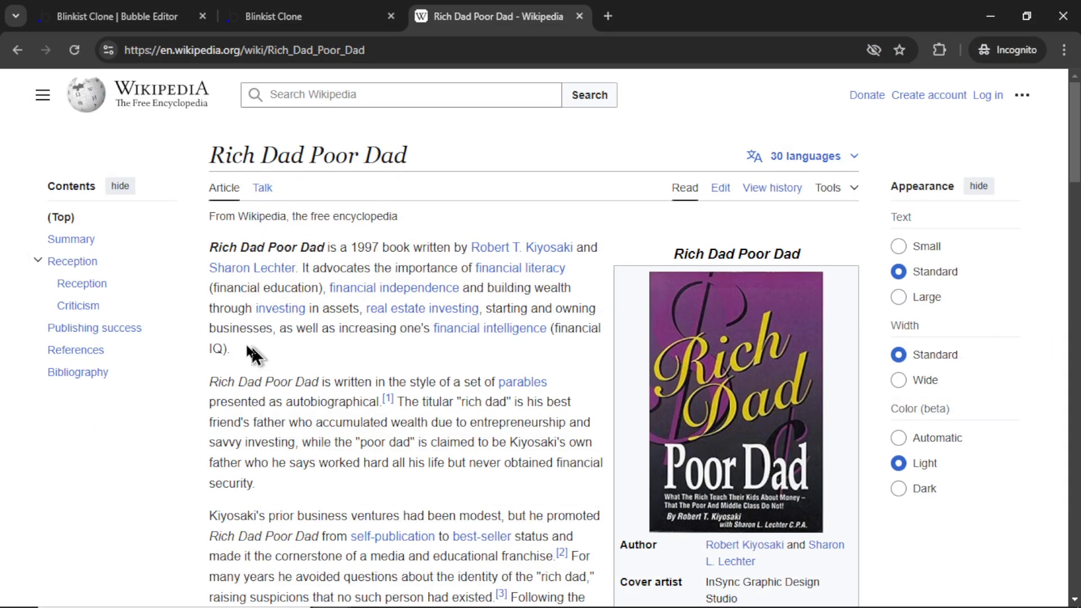
drag(231, 349, 210, 255)
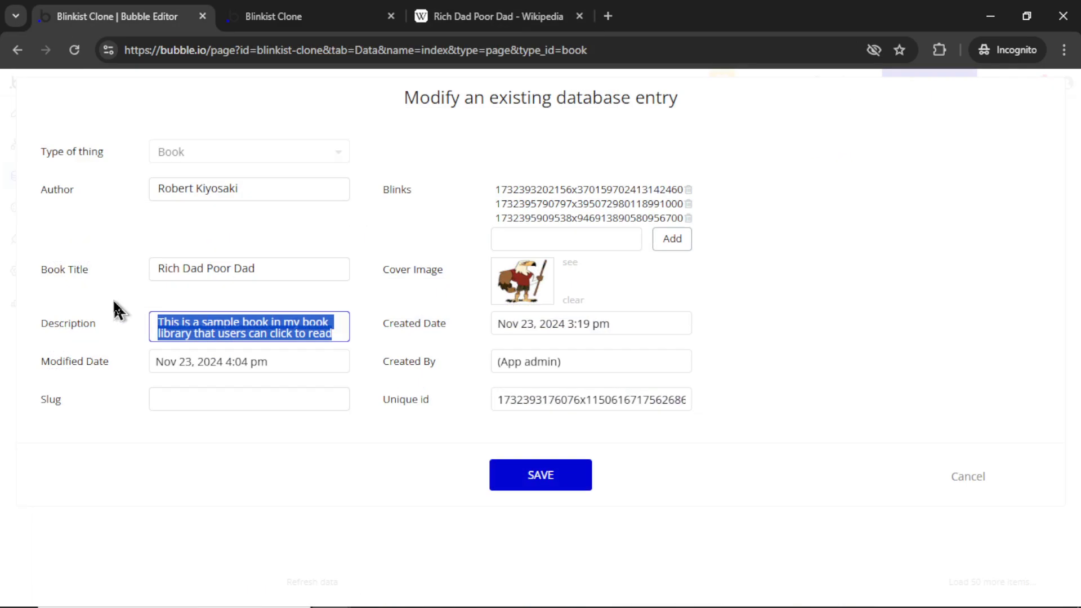
text(Rich Dad Poor Dad is a 1997 book written by Robert T. Kiyosaki and Sharon Lechter. It advocates the importance of financial literacy (financial education), financial independence and building wealth through investing in assets, real estate investing, starting and owning businesses, as well as increasing one's financial intelligence (financial IQ).)
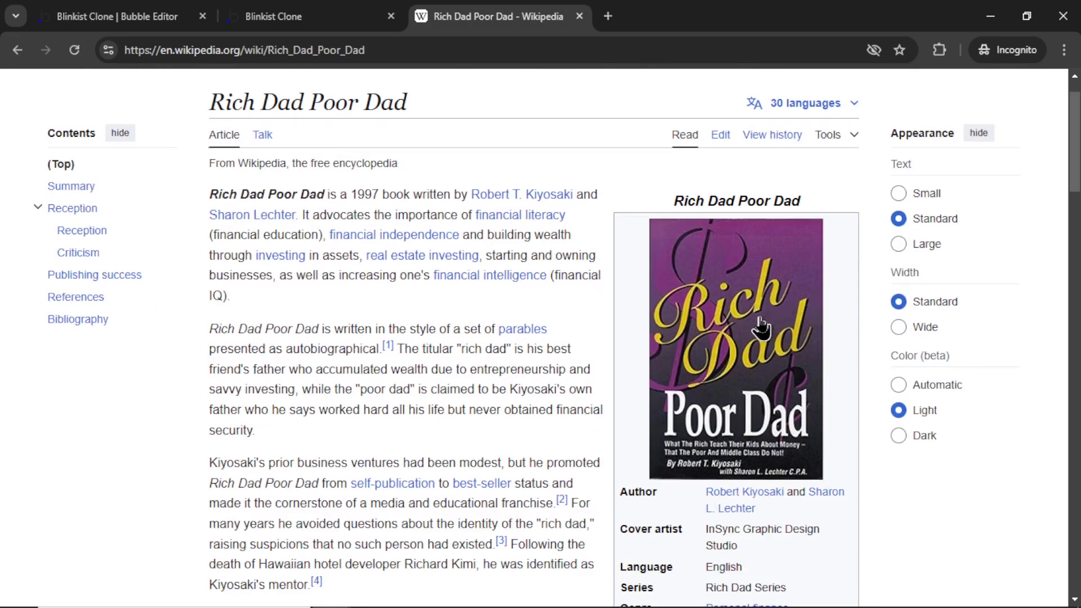
Step: Save the Rich Dad Poor Dad cover image from Wikipedia and upload it as the book entry's Cover Image
right_click(760, 315)
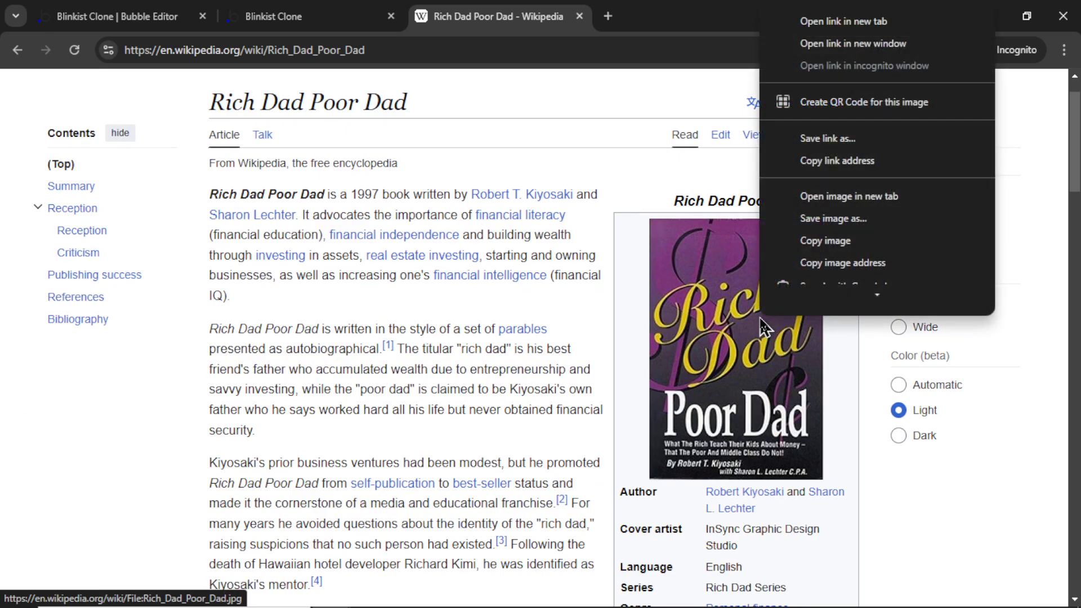
click(849, 213)
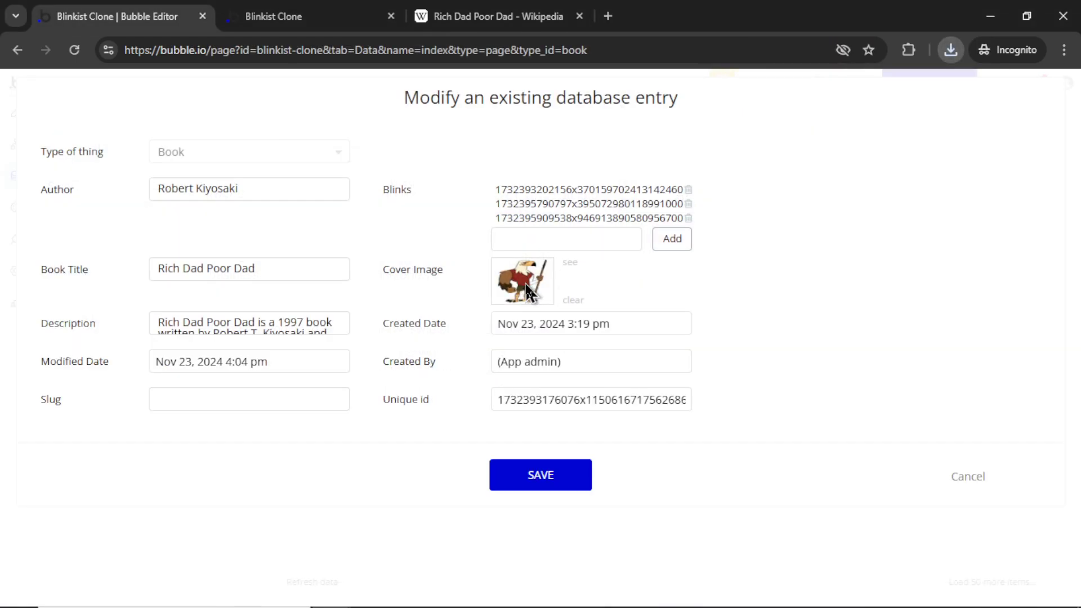
click(529, 292)
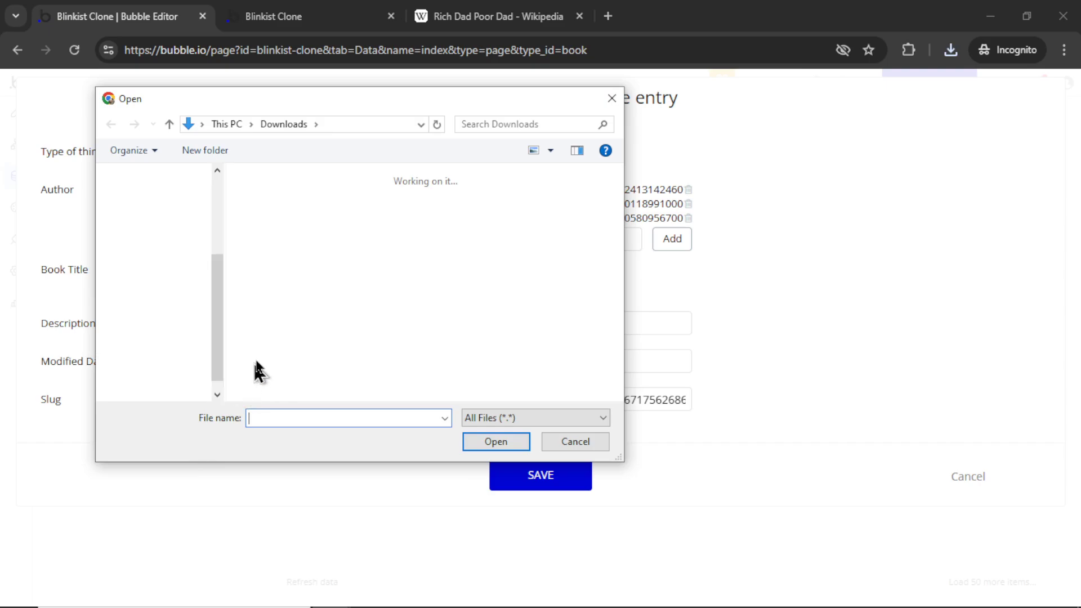
click(280, 242)
click(506, 445)
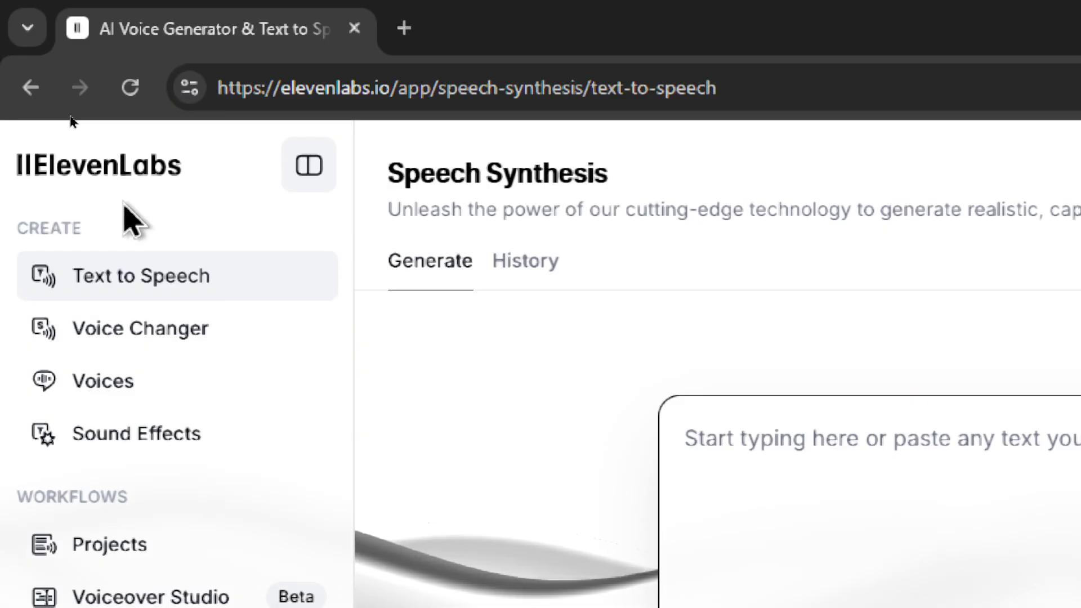
Step: Switch to ElevenLabs, play the Adam (Legacy), Bill and Jessica voice previews, and browse the rest of the available voices
click(194, 403)
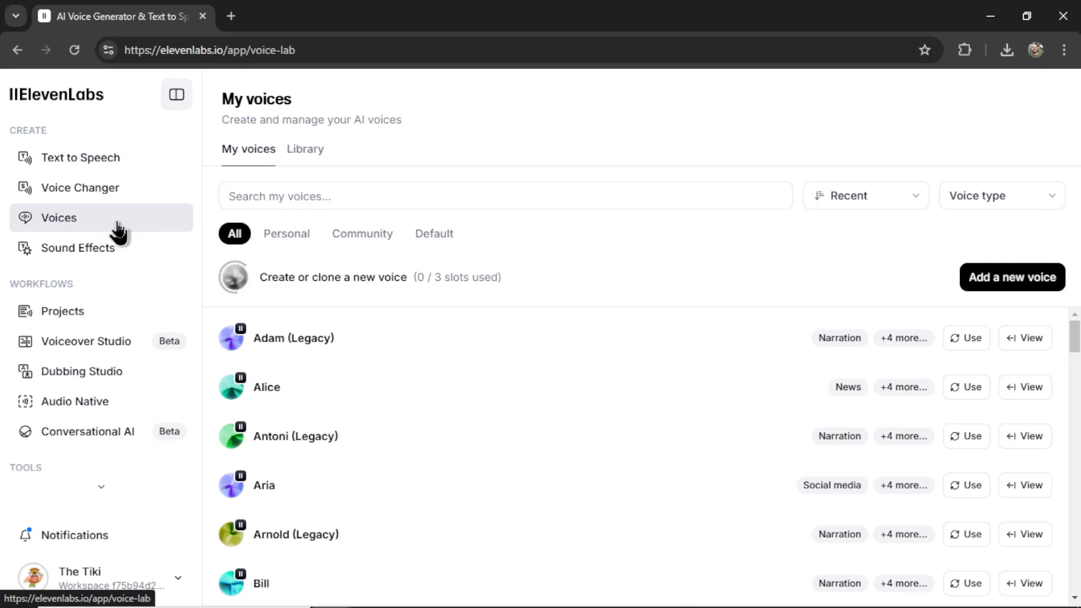
mouse_move(233, 343)
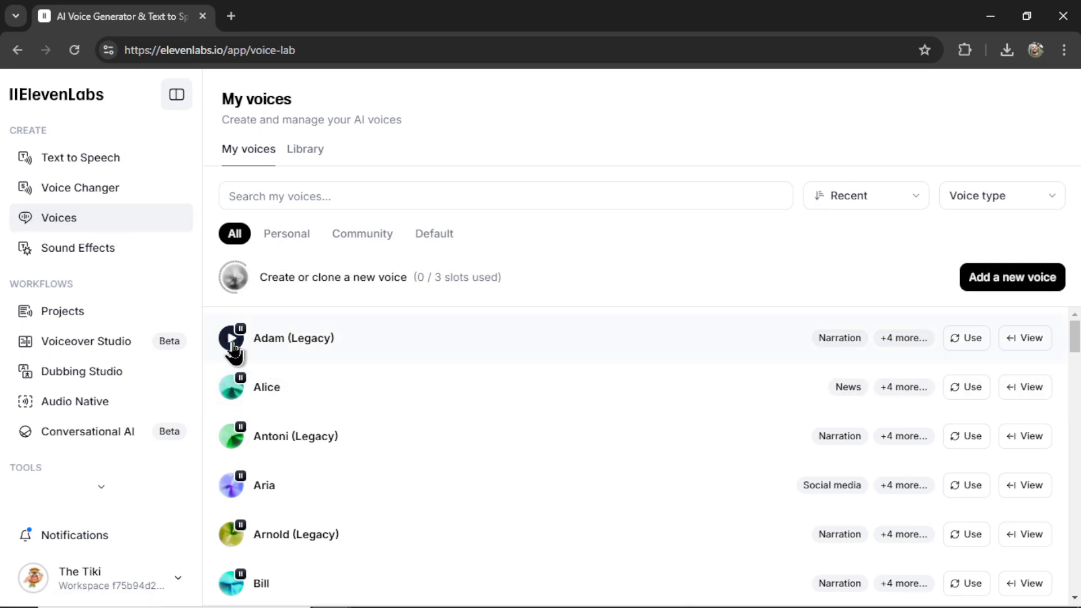
click(233, 344)
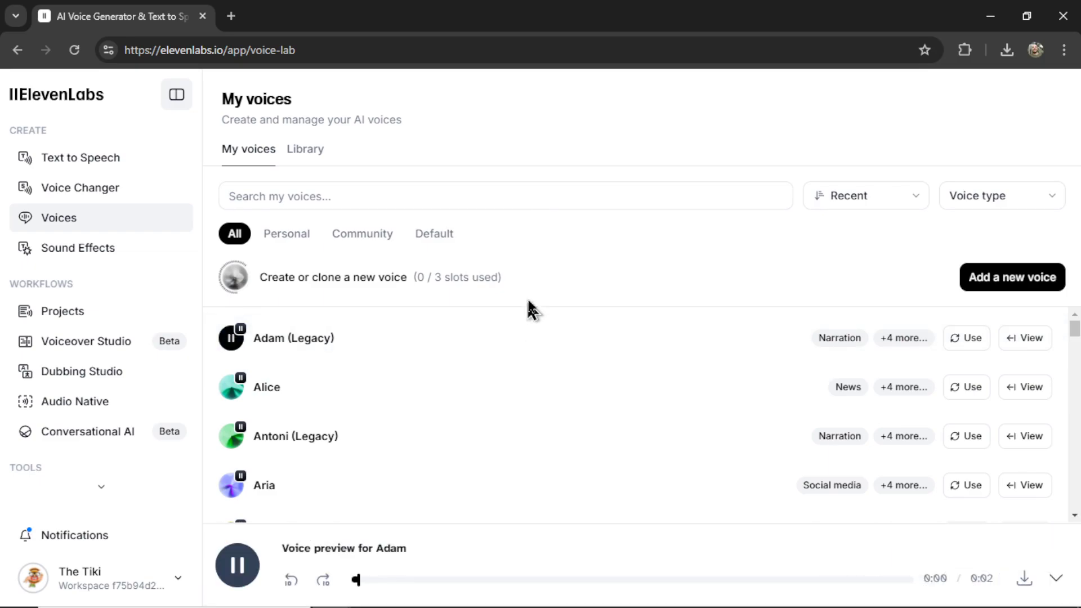
scroll(273, 410, down, 3)
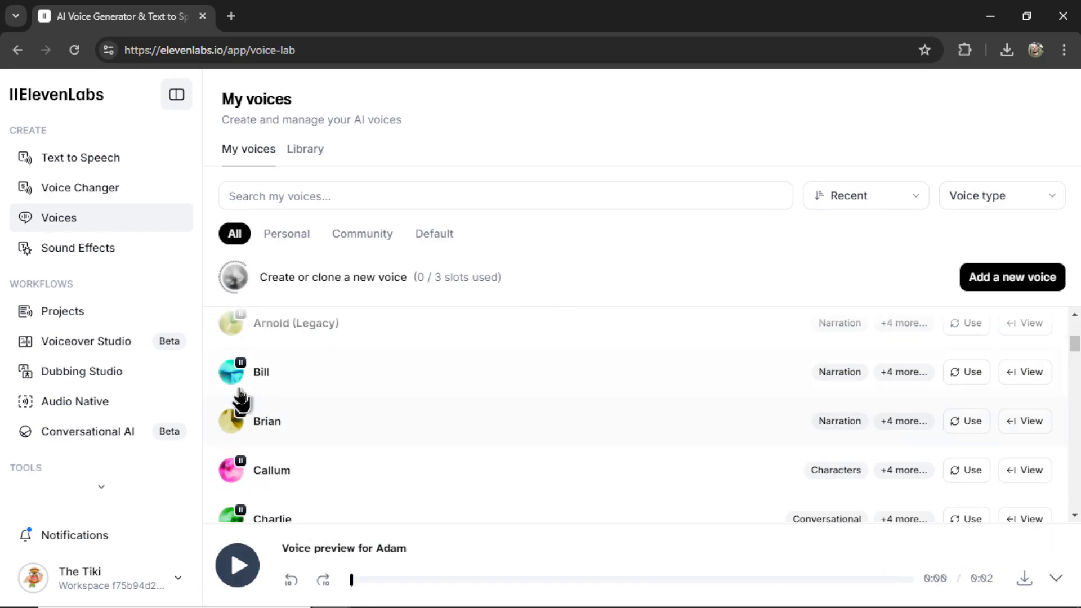
click(233, 376)
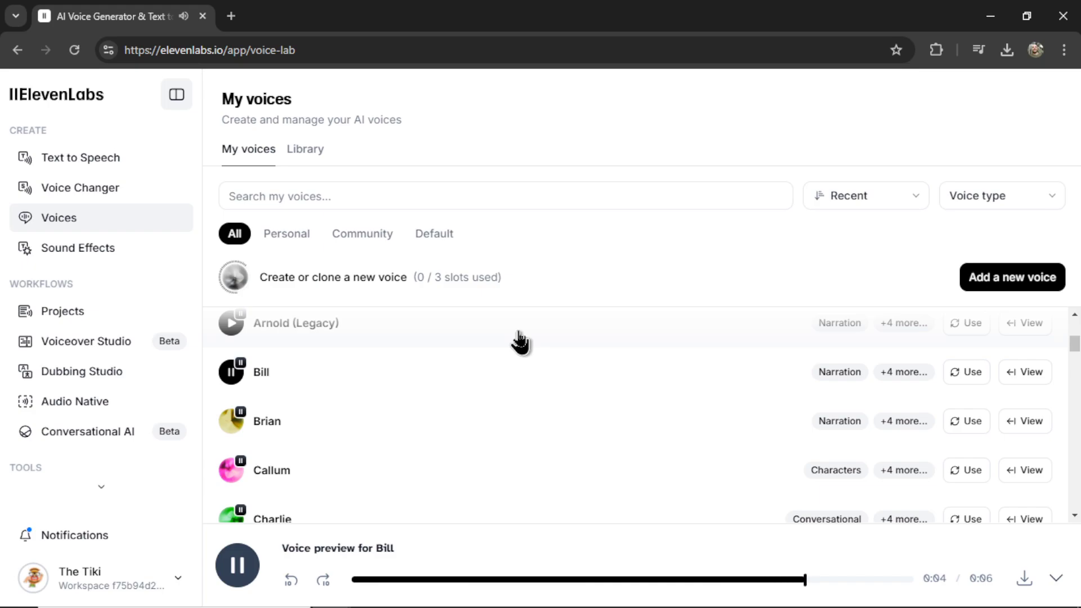
scroll(519, 340, down, 15)
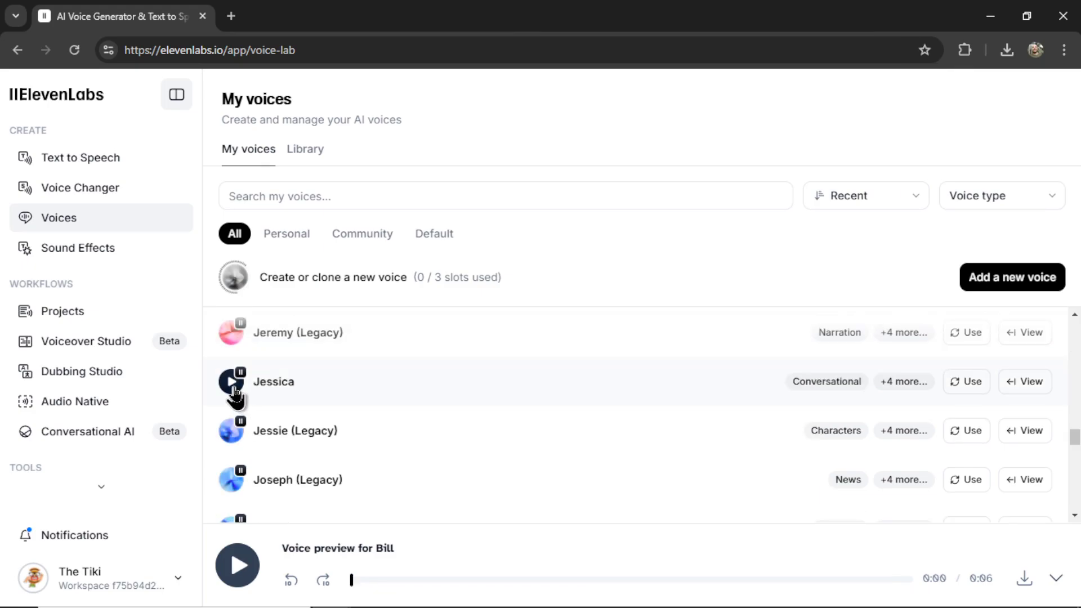
click(233, 386)
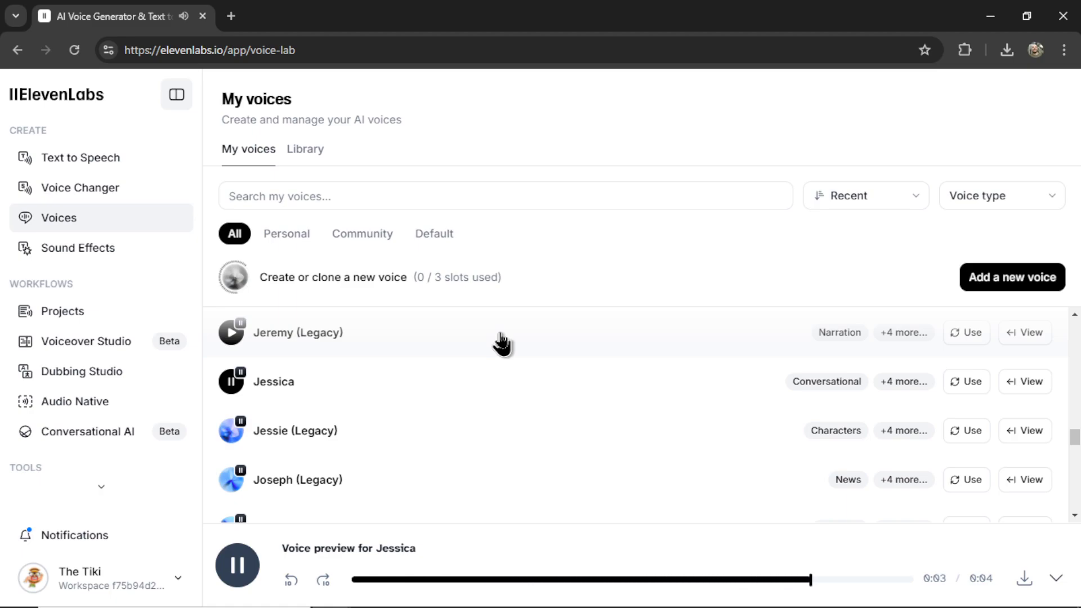
scroll(573, 390, down, 8)
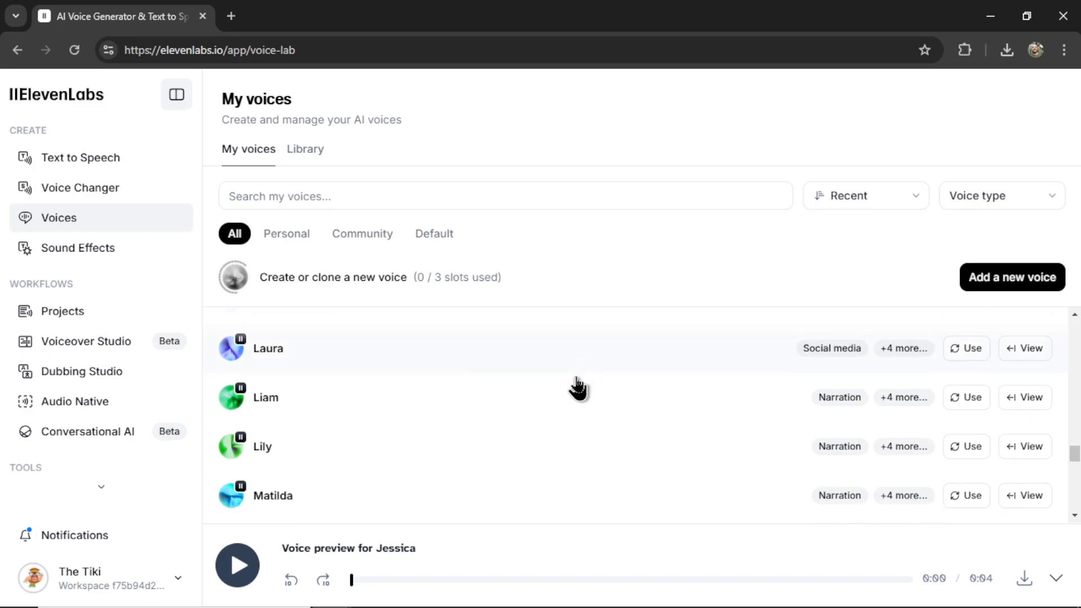
scroll(577, 389, down, 8)
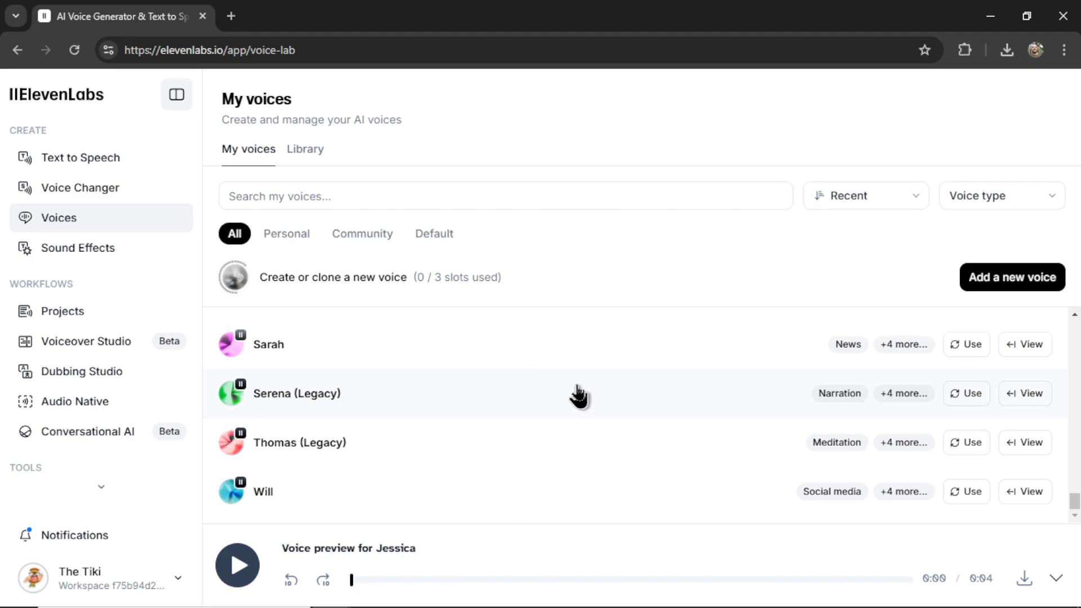
scroll(535, 463, up, 8)
scroll(536, 463, up, 10)
scroll(536, 463, up, 10)
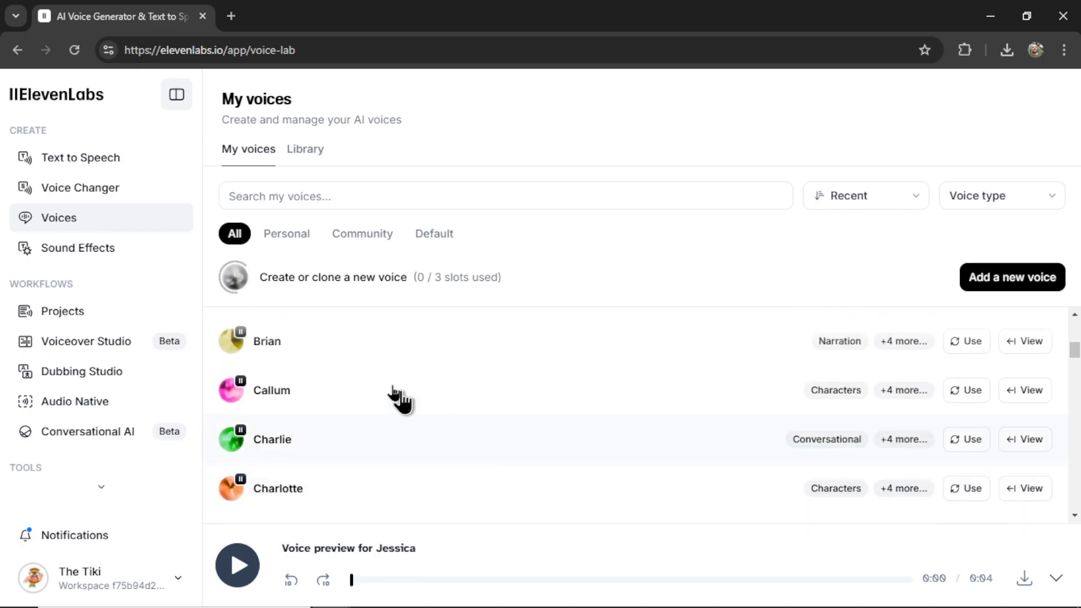
Step: Copy the Chapter One summary from the Blinkist Clone preview and paste it as the ElevenLabs text-to-speech input
click(95, 160)
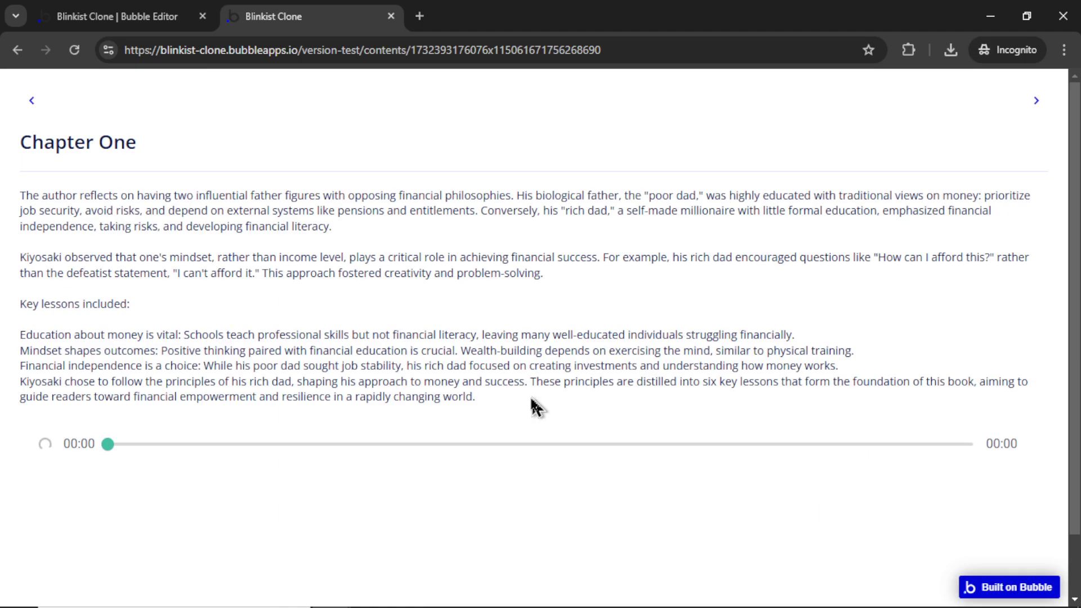
mouse_move(533, 403)
mouse_down()
mouse_move(150, 328)
mouse_move(50, 211)
mouse_move(18, 205)
mouse_up()
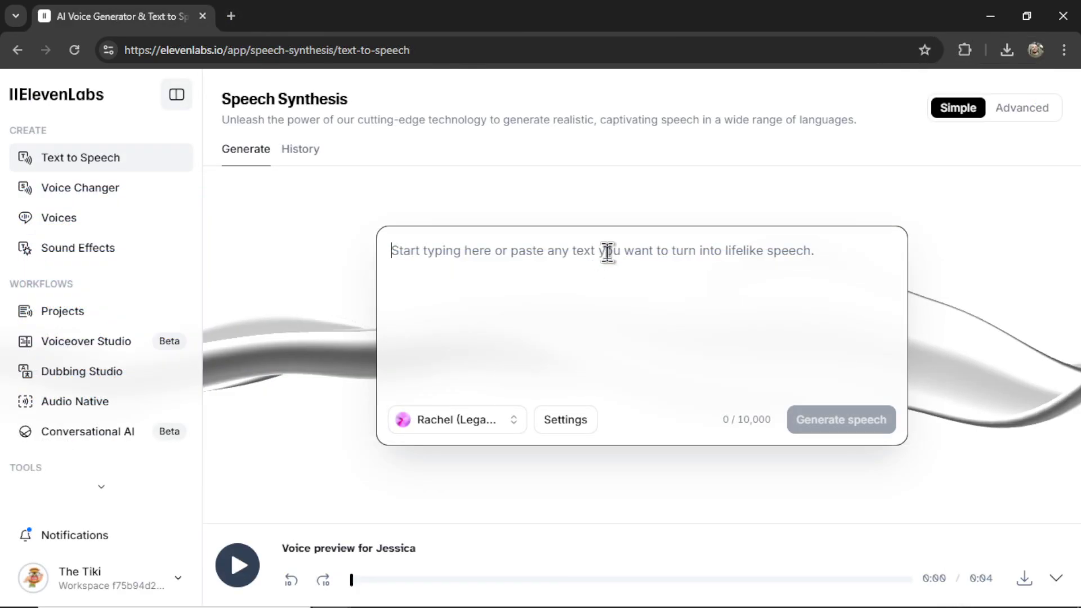
text(The author reflects on having two influential father figures with opposing financial philosophies. His biological father, the "poor dad," was highly educated with traditional views on money: prioritize job security, avoid risks, and depend on external systems like pensions and entitlements. Conversely, his "rich dad," a self-made millionaire with little formal education, emphasized financial independence, taking risks, and developing financial literacy.  Kiyosaki observed that one's mindset, rather than income level, plays a critical role in achieving financial success. For example, his rich dad encouraged questions like "How can I afford this?" rather than the defeatist statement, "I can't afford it." This approach fostered creativity and problem-solving.  Key lessons included:  Education about money is vital: Schools teach professional skills but not financial literacy, leaving many well-educated individuals struggling financially. Mindset shapes outcomes: Positive thinking paired with financial education is crucial. Wealth-building depends on exercising the mind, similar to physical training. Financial independence is a choice: While his poor dad sought job stability, his rich dad focused on creating investments and understanding how money works. Kiyosaki chose to follow the principles of his rich dad, shaping his approach to money and success. These principles are distilled into six key lessons that form the foundation of this book, aiming to guide readers toward financial empowerment and resilience in a rapidly changing world.)
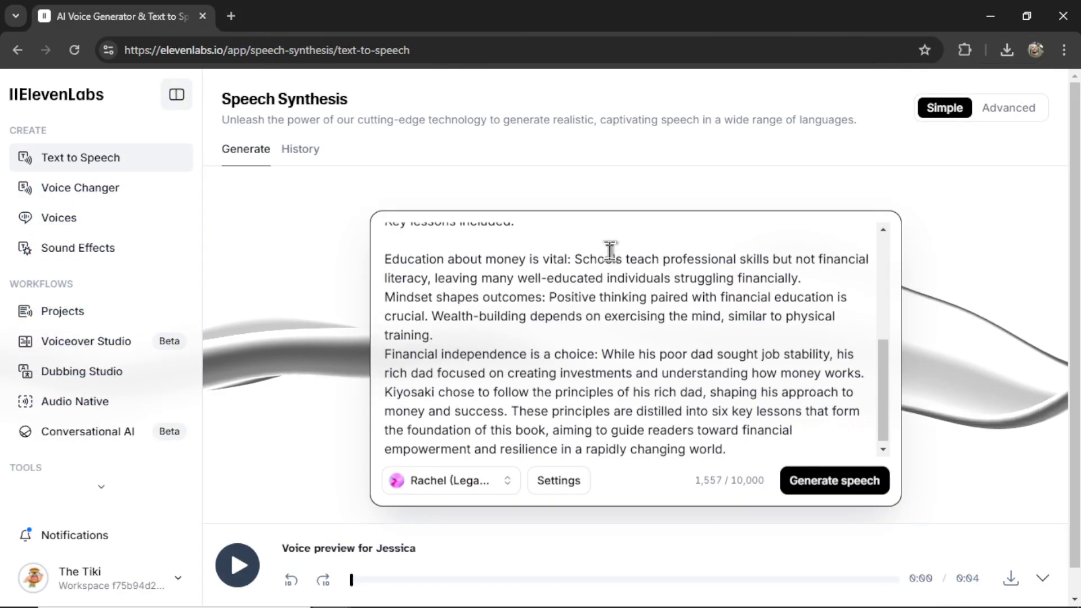
Step: Generate the Chapter One speech with the Bill voice and download the resulting audio file
click(493, 485)
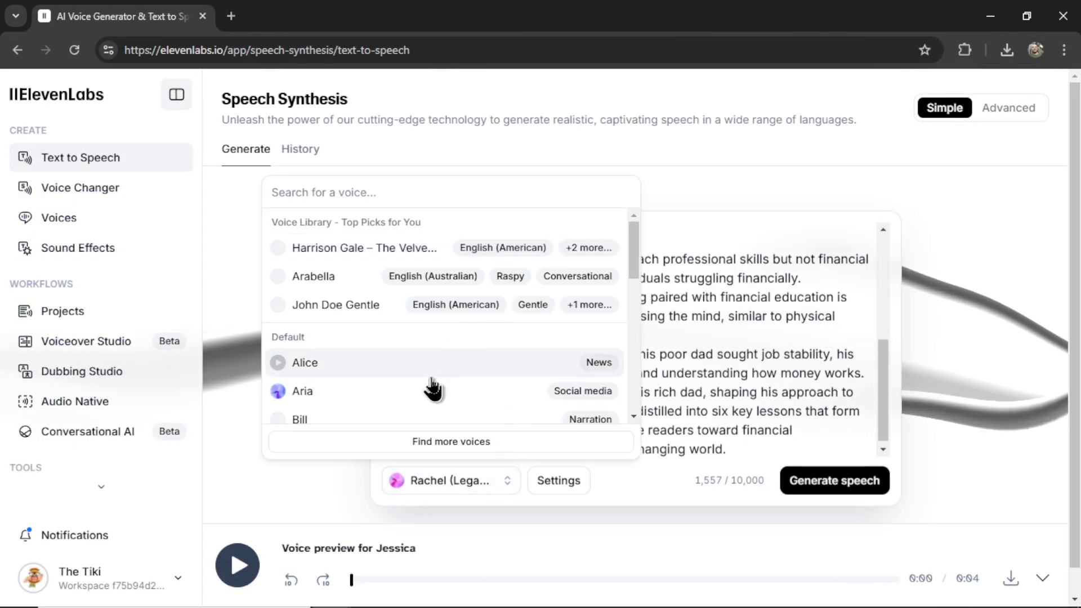
scroll(512, 386, down, 2)
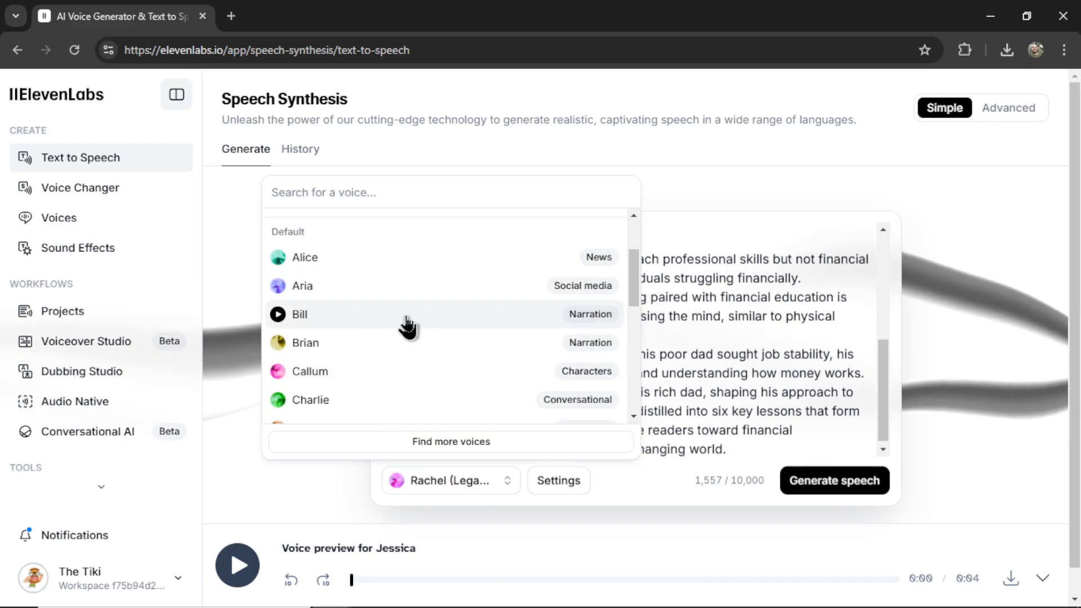
click(407, 318)
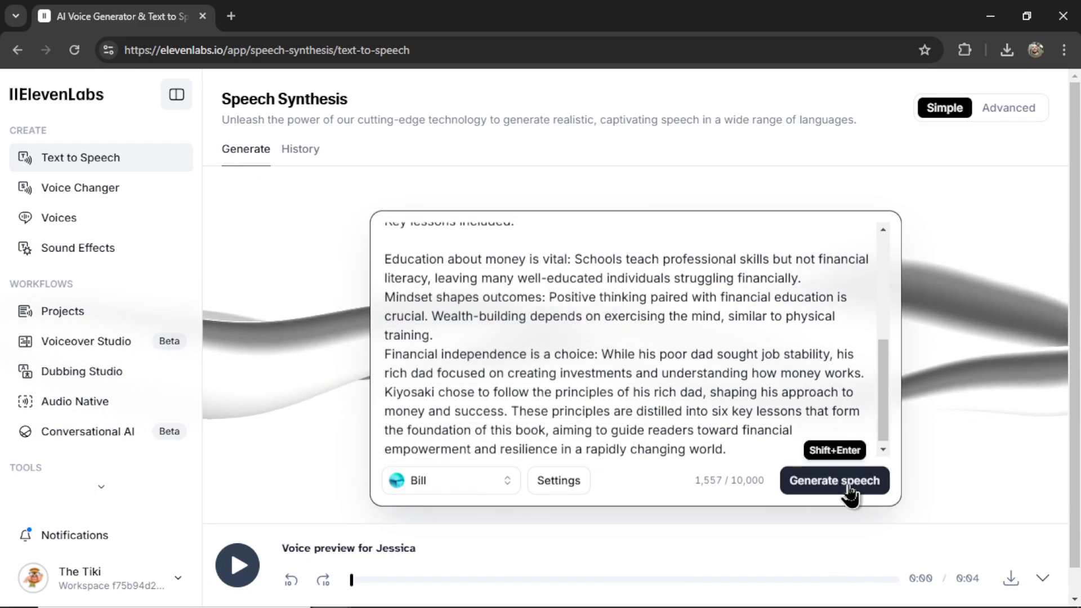
click(849, 490)
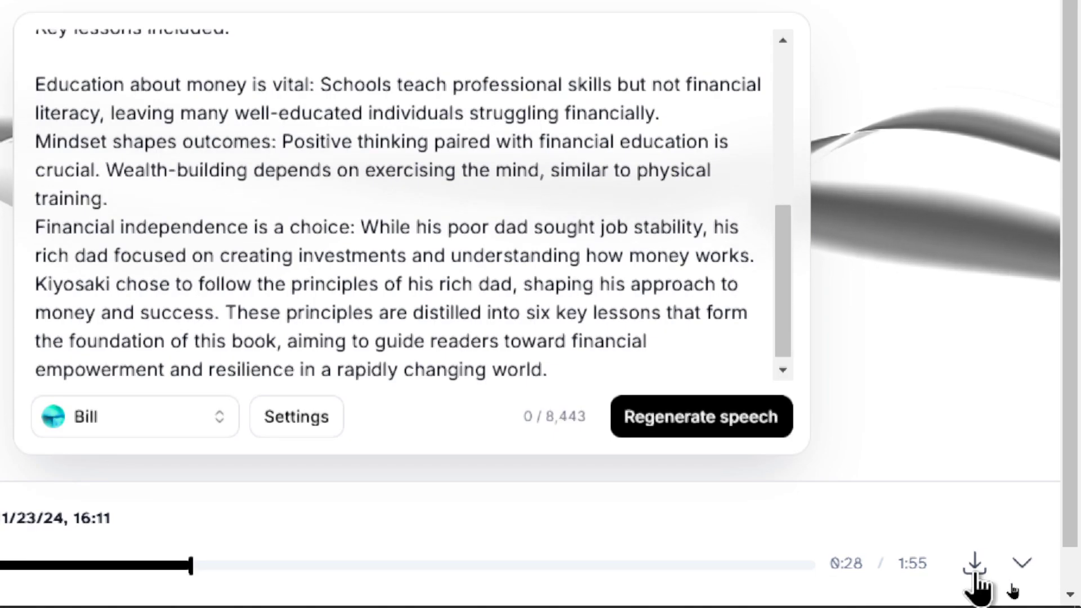
click(975, 575)
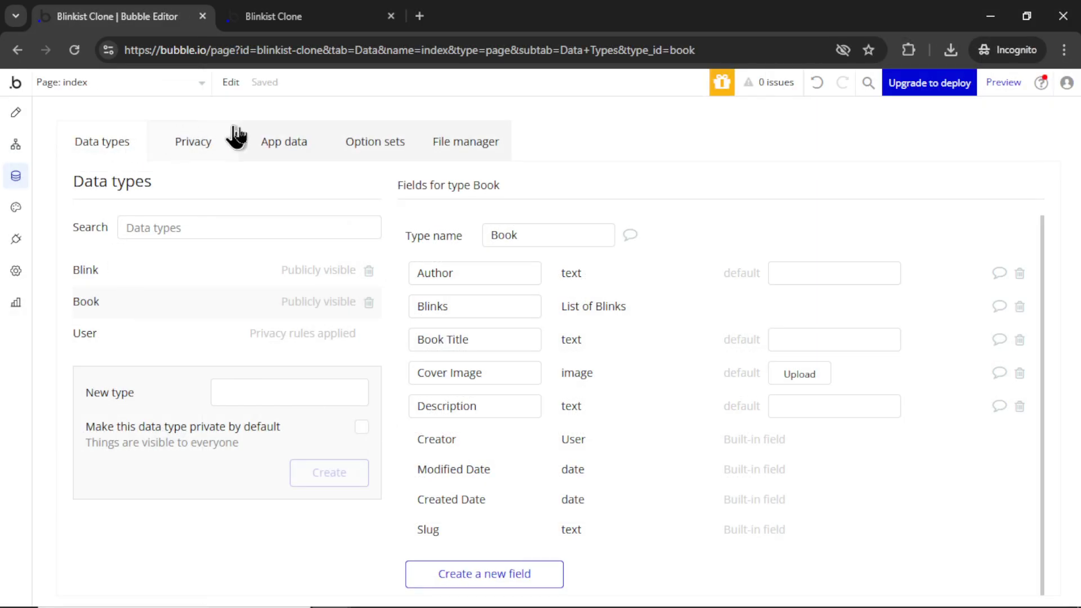
Step: Create a new field named Audio of type file on the Blink data type
click(185, 276)
click(521, 476)
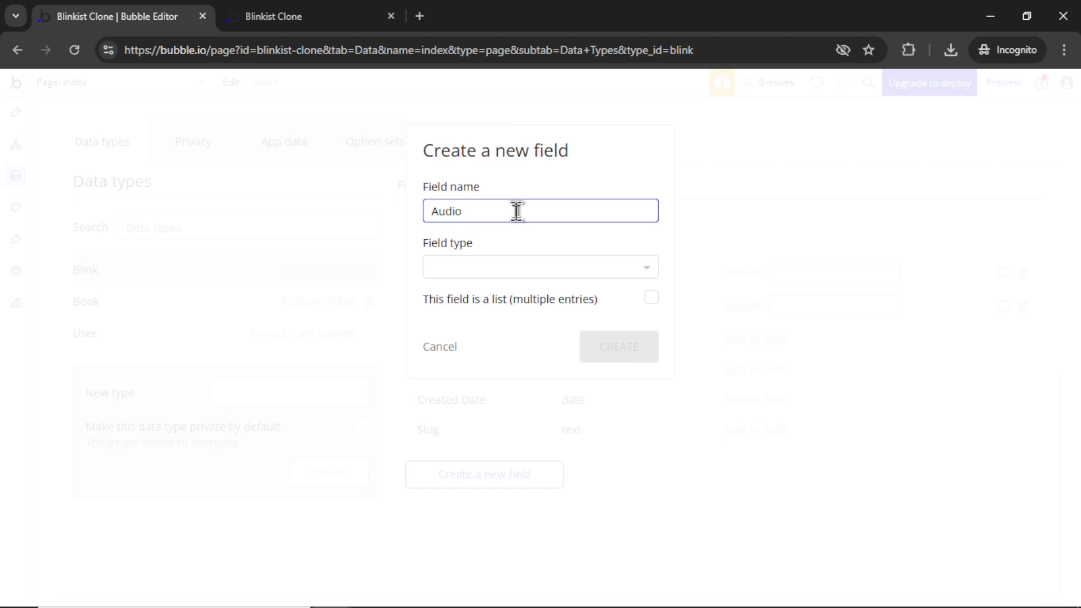
click(514, 267)
scroll(548, 394, down, 1)
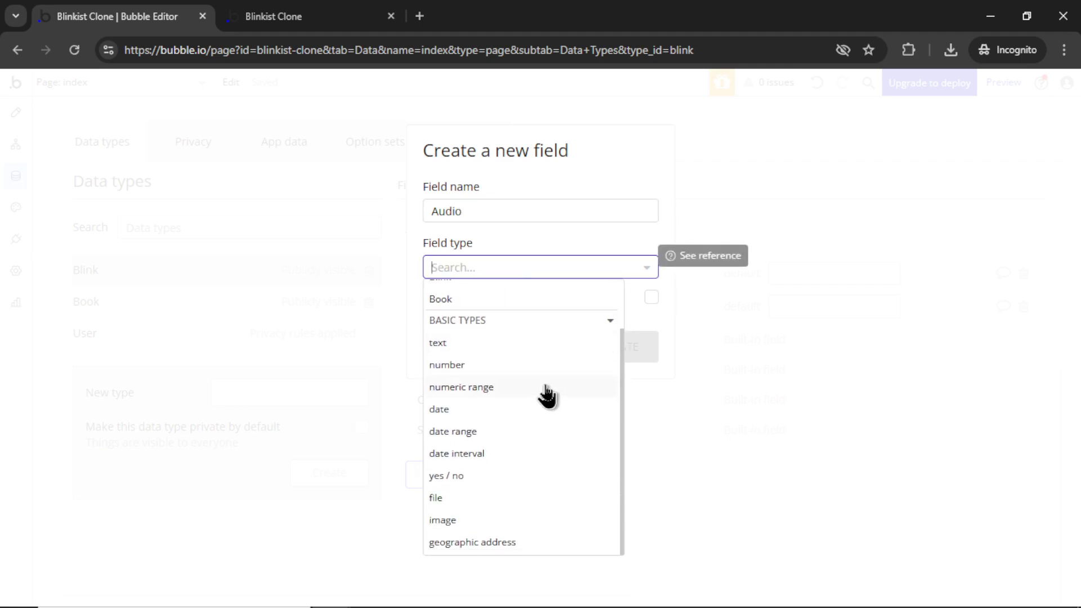
click(490, 504)
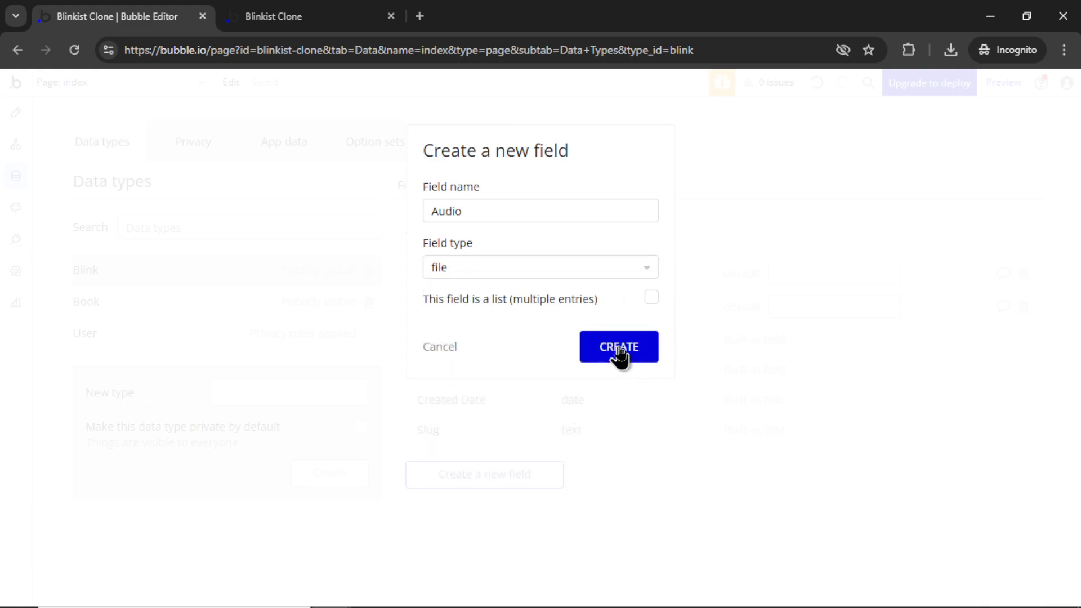
click(623, 349)
Step: Upload the downloaded Chapter One narration to the Audio field of its blink entry in the app data
click(299, 147)
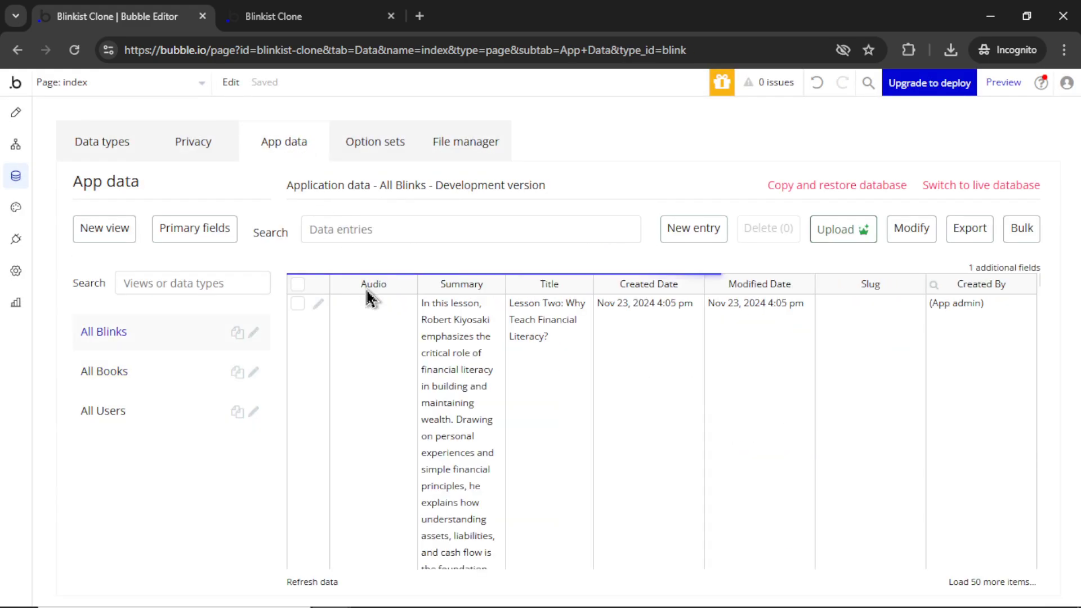
click(318, 384)
click(204, 189)
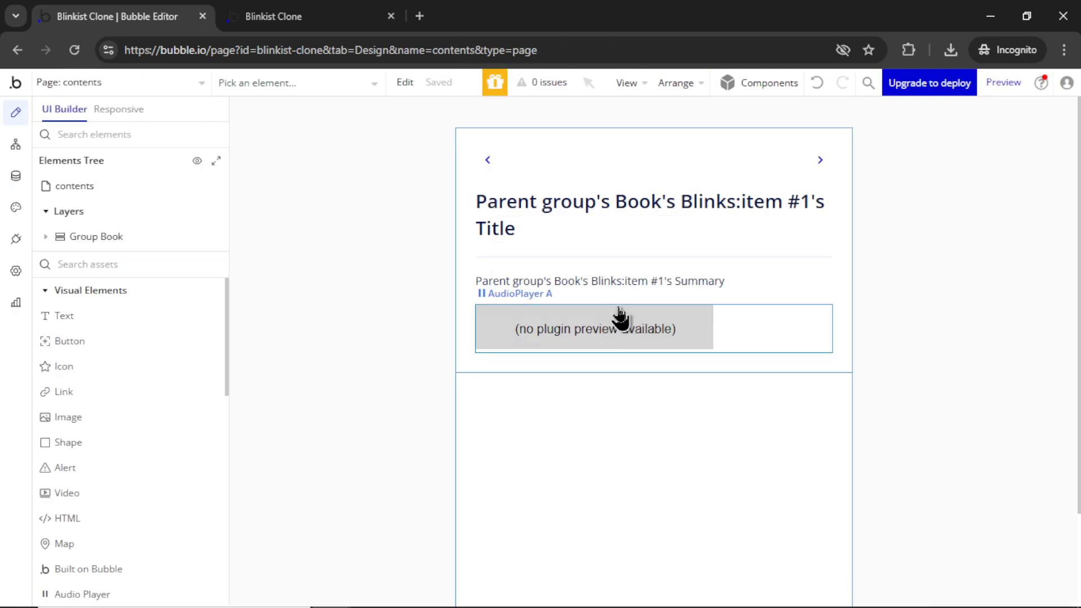
Step: Set AudioPlayer A's audio link on the contents page to Parent group's Book's Blinks:item #1's Audio's URL
double_click(731, 331)
click(318, 206)
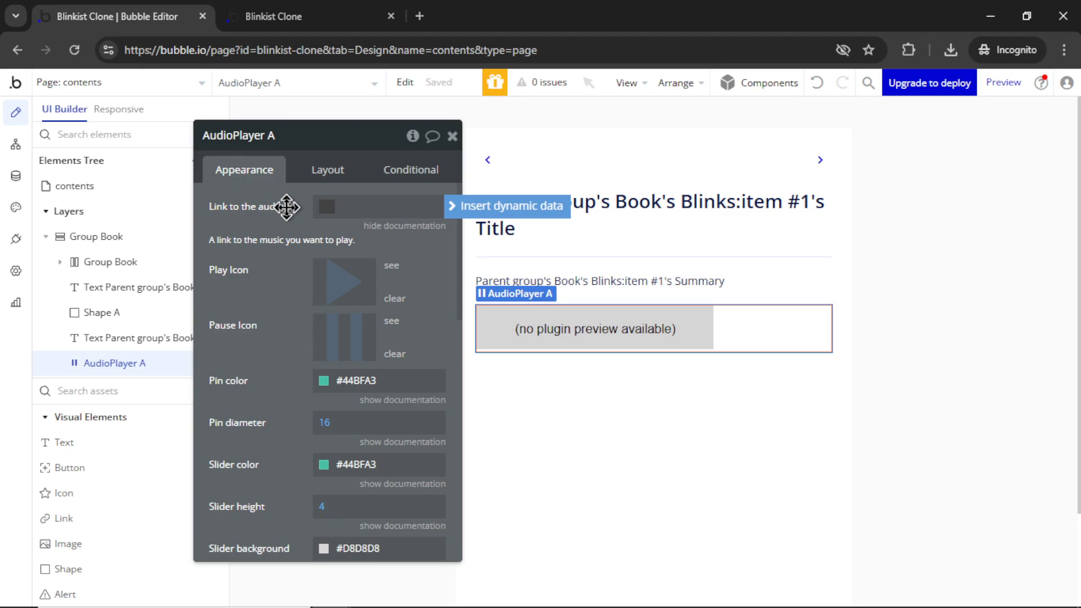
click(512, 211)
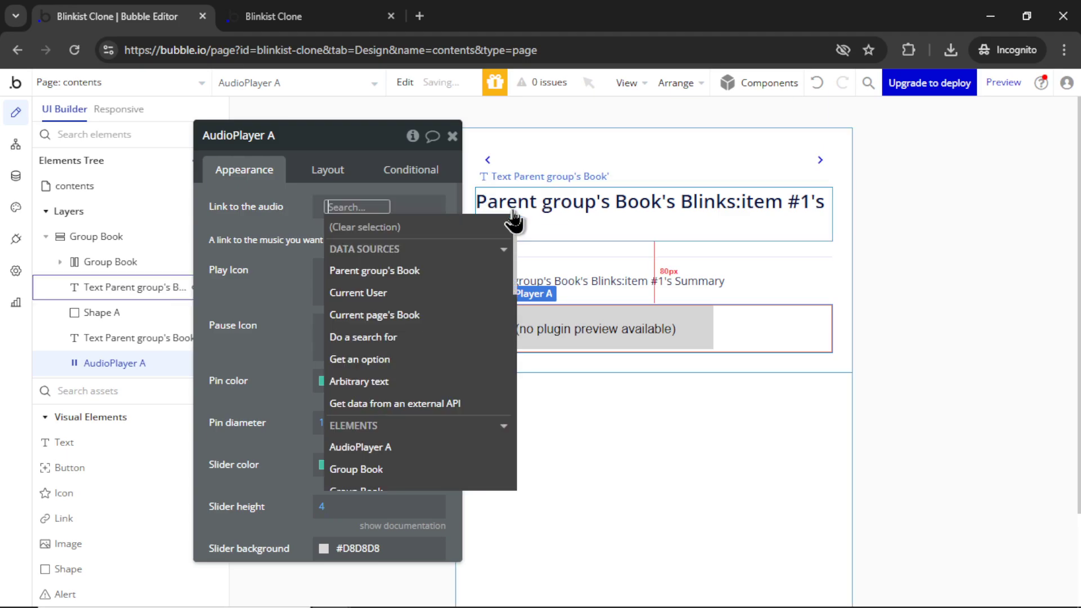
click(420, 271)
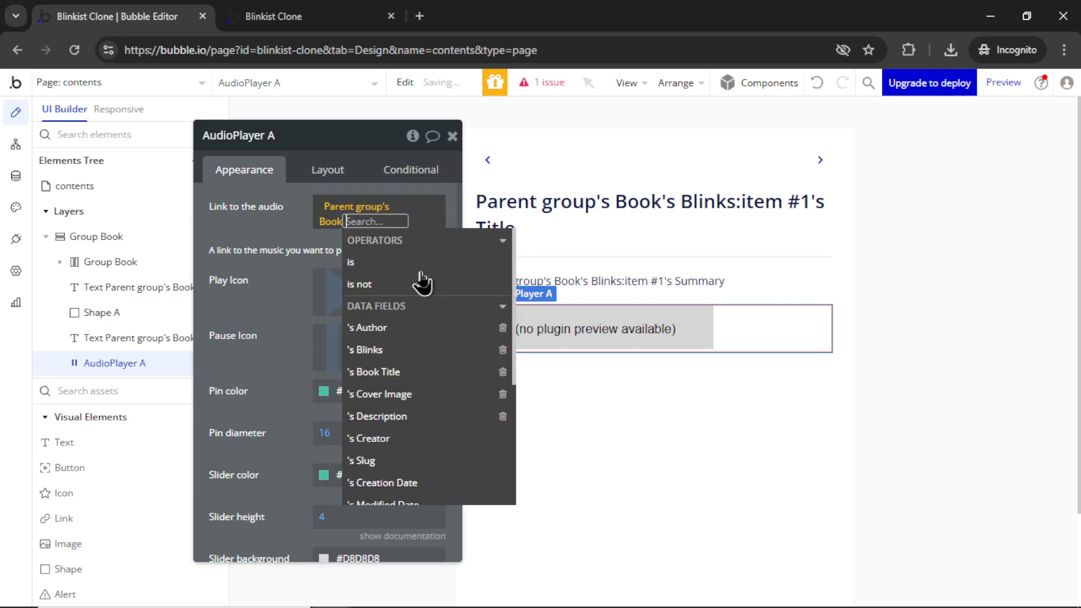
click(421, 355)
click(415, 395)
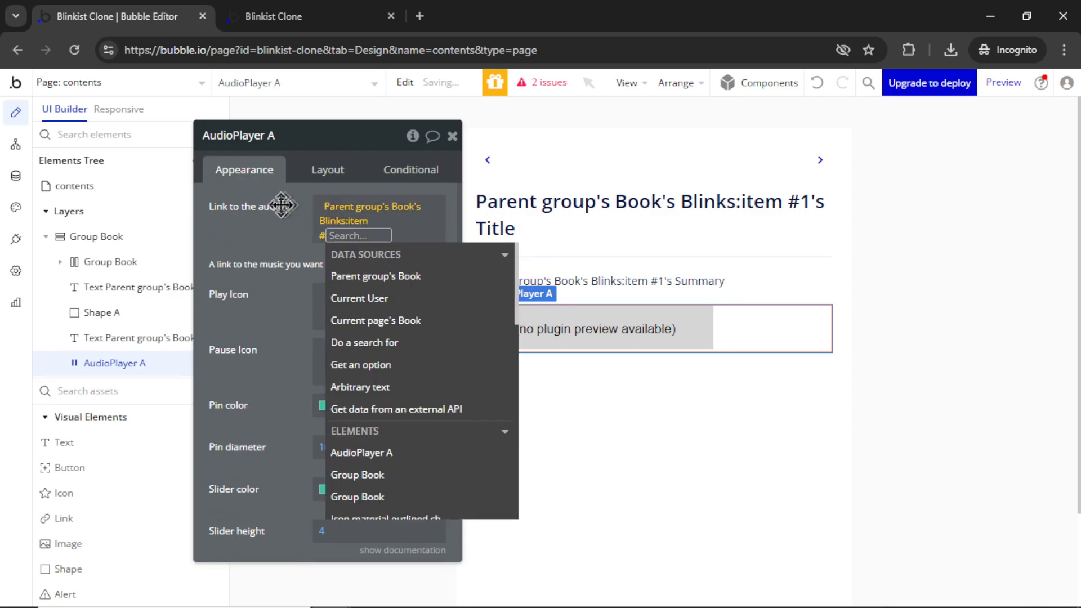
text(1)
key(Return)
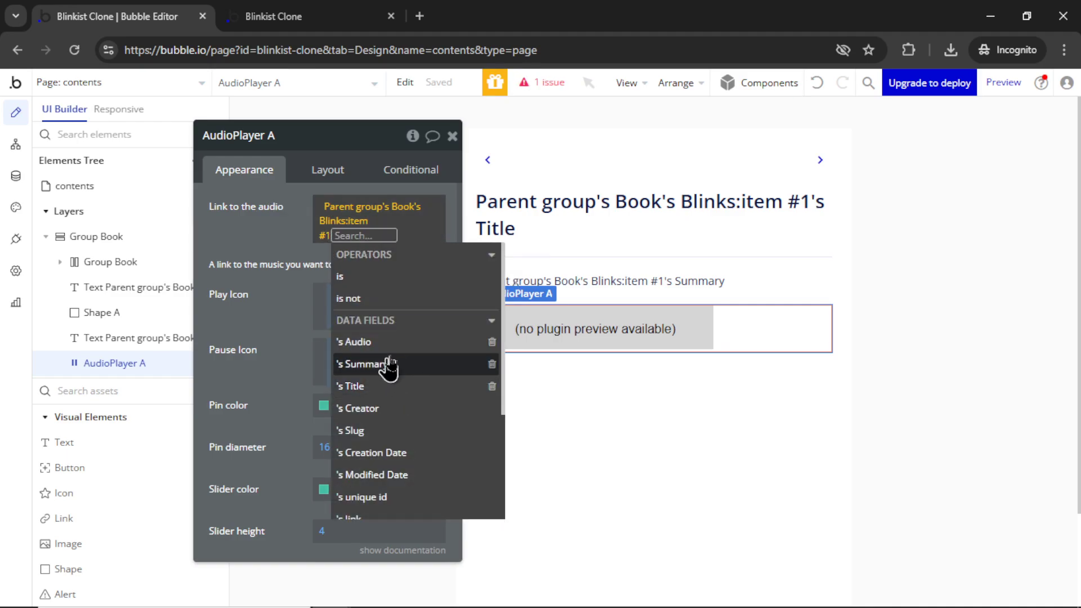
click(416, 345)
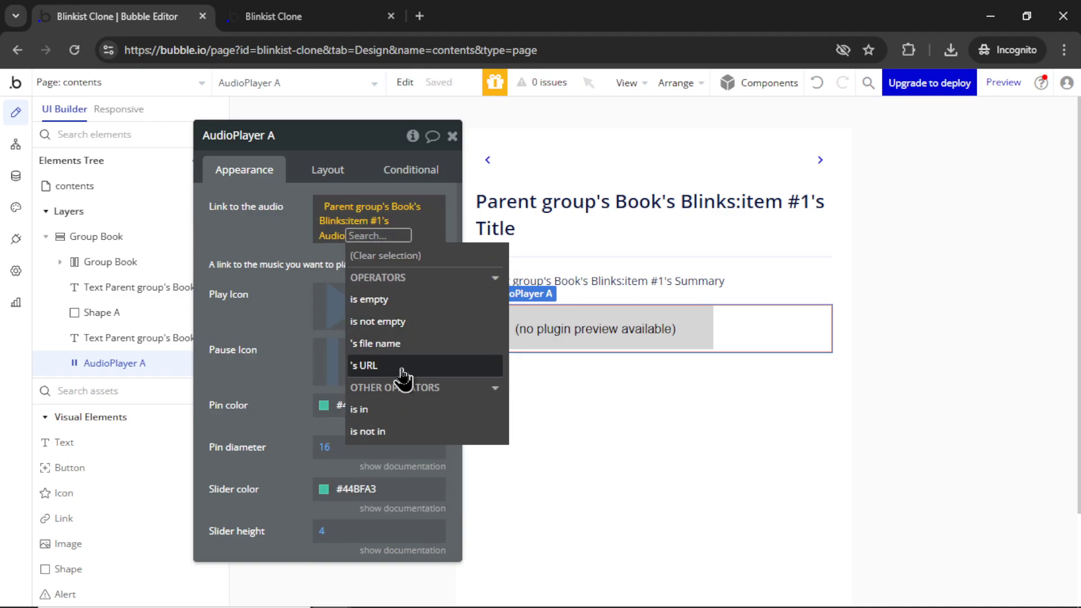
click(401, 370)
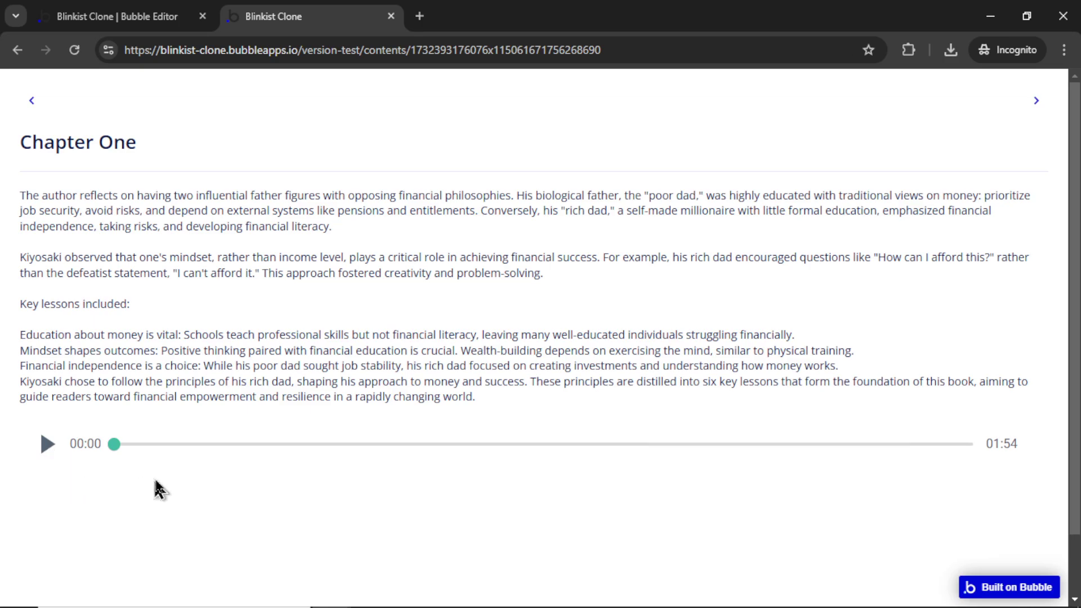
Step: Play and pause the Chapter One narration in the preview, and return to the Bubble editor
click(46, 449)
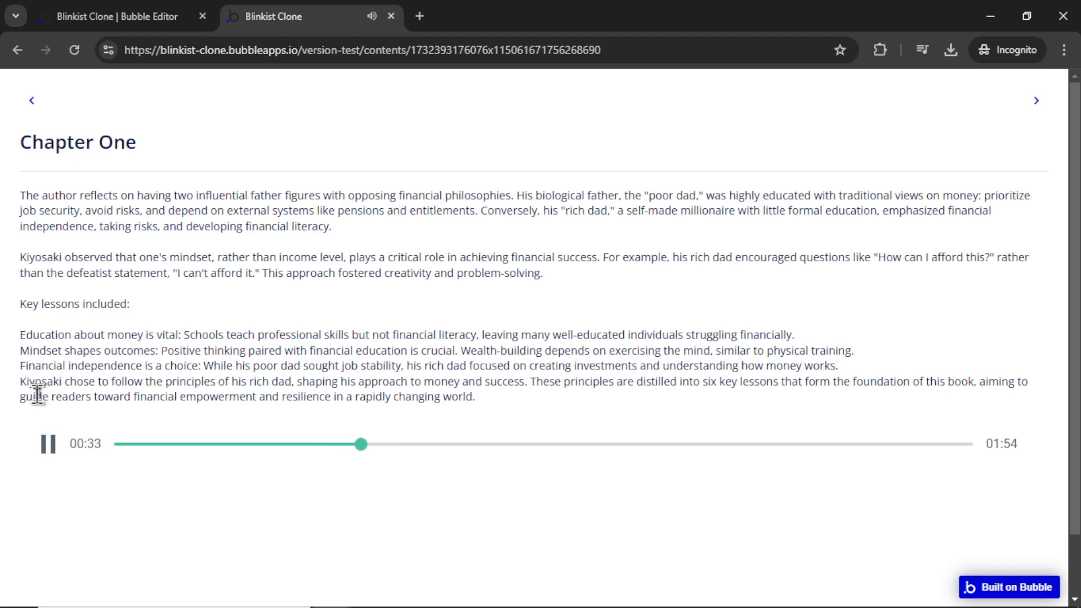
click(48, 445)
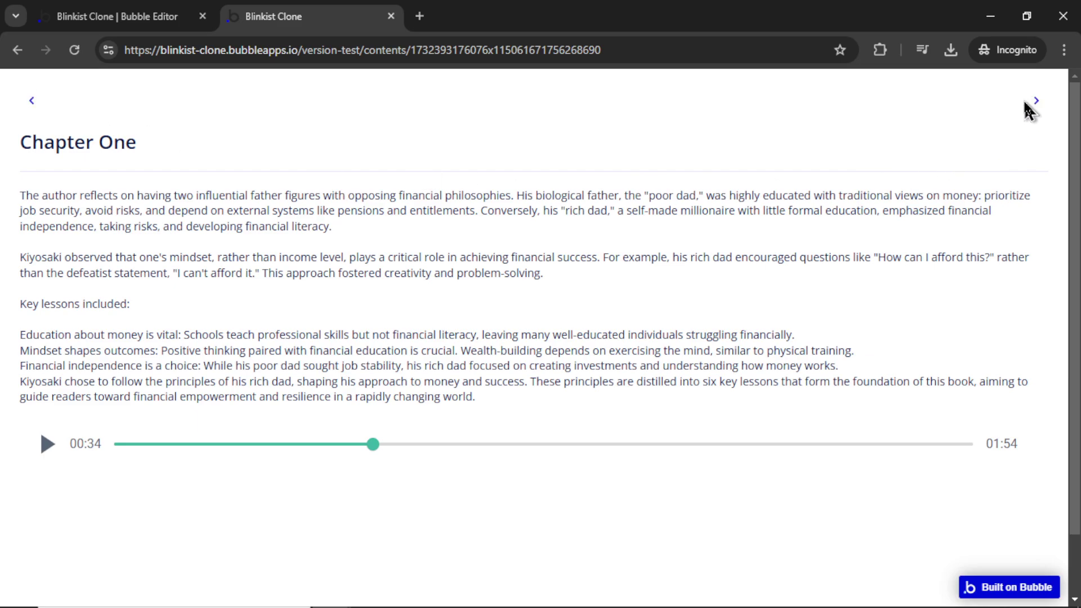
key(ctrl+Tab)
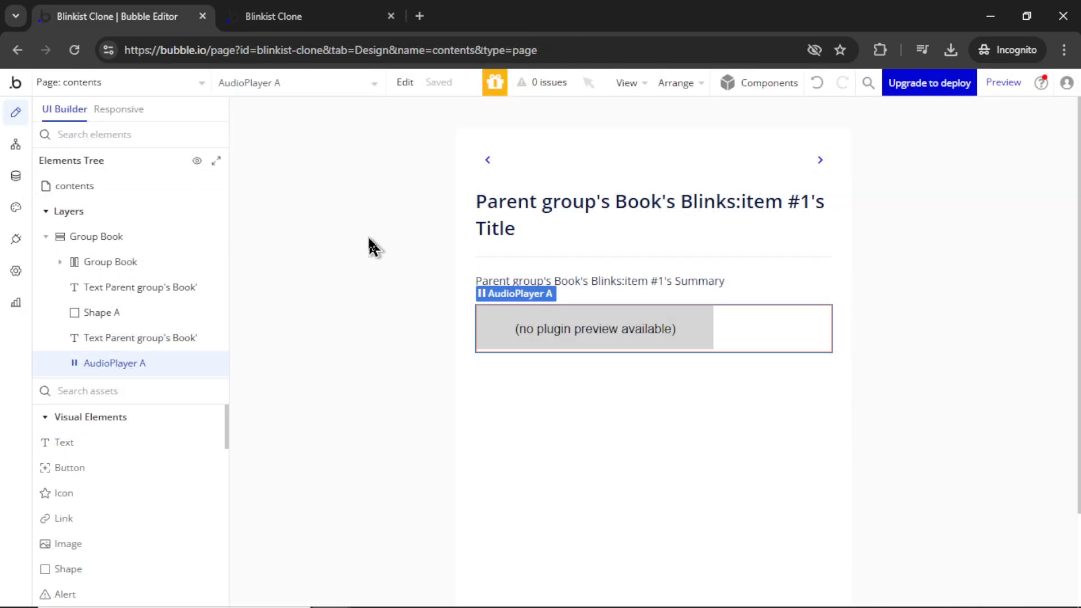
Step: Create a custom state named Blink # of type number on the contents page
double_click(355, 196)
click(413, 137)
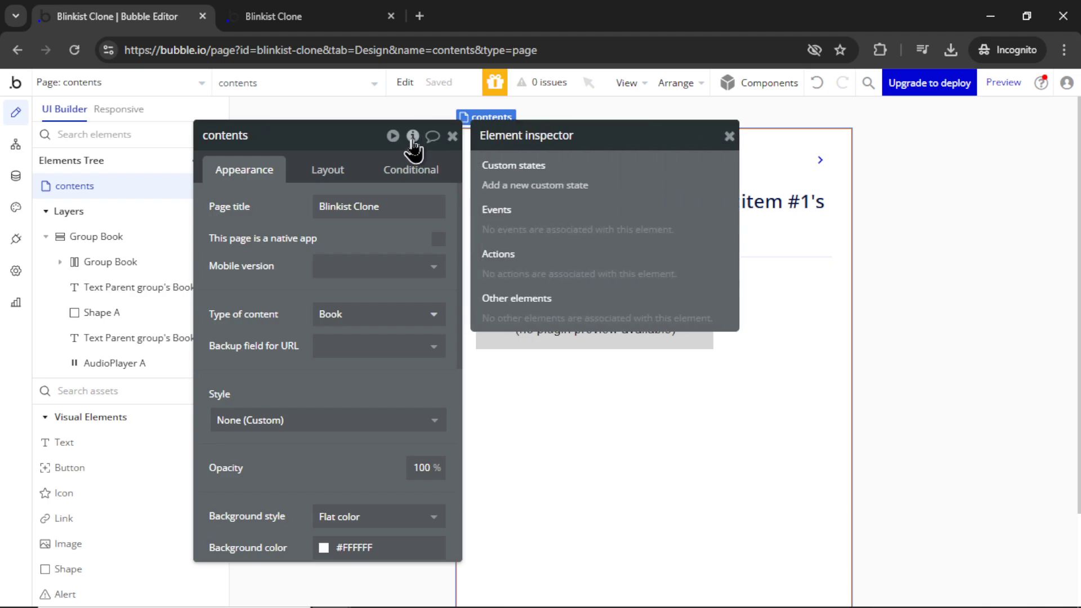
click(566, 188)
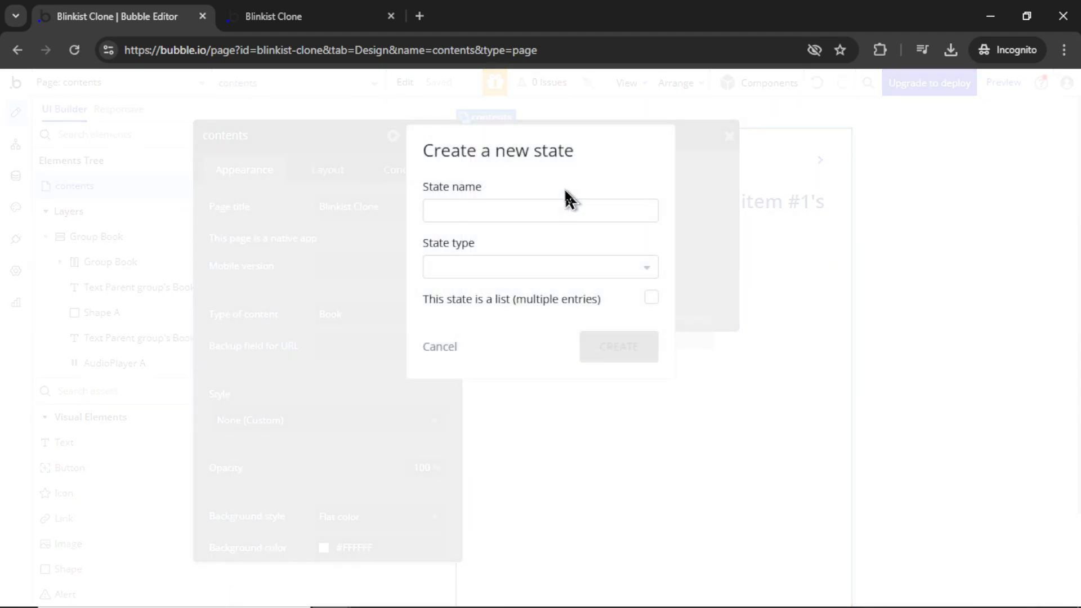
click(526, 212)
text(Blink #)
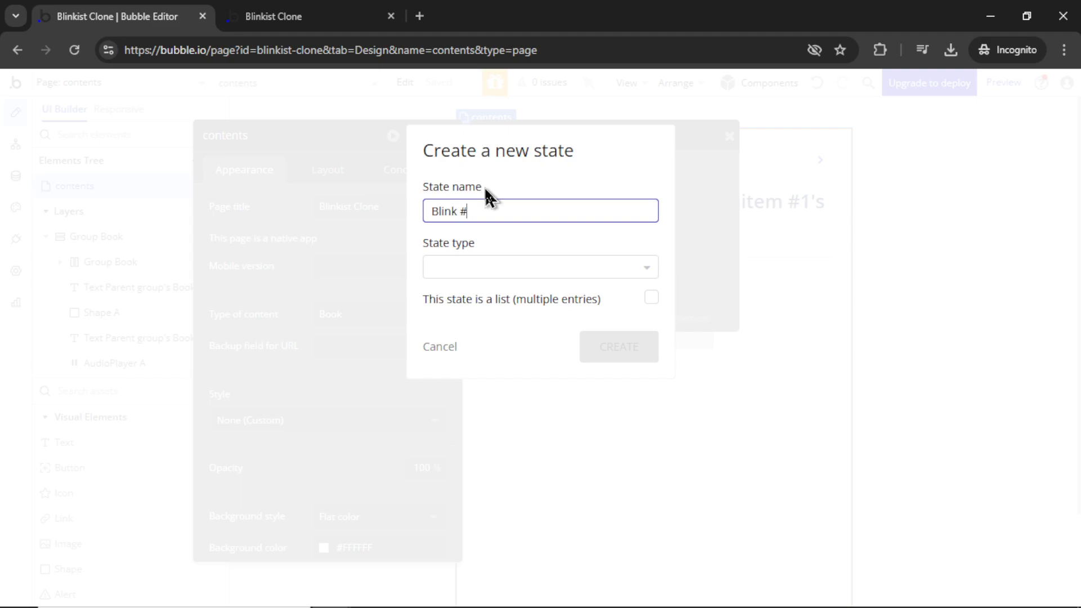
click(575, 268)
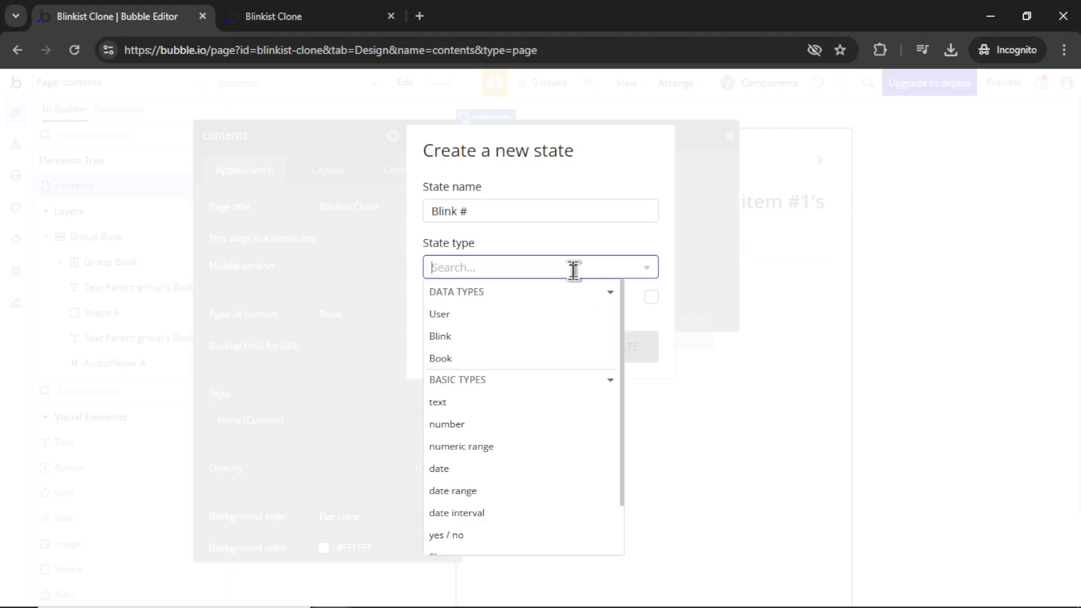
click(515, 428)
click(632, 356)
click(612, 220)
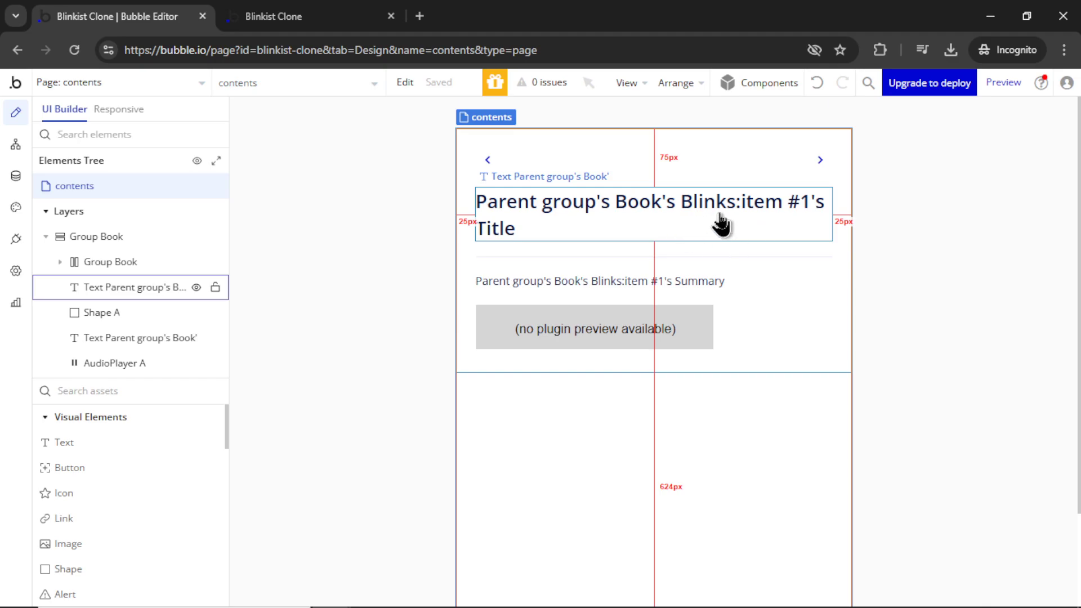
Step: Replace the fixed item number in the title text's expression with contents's Blink #
double_click(730, 222)
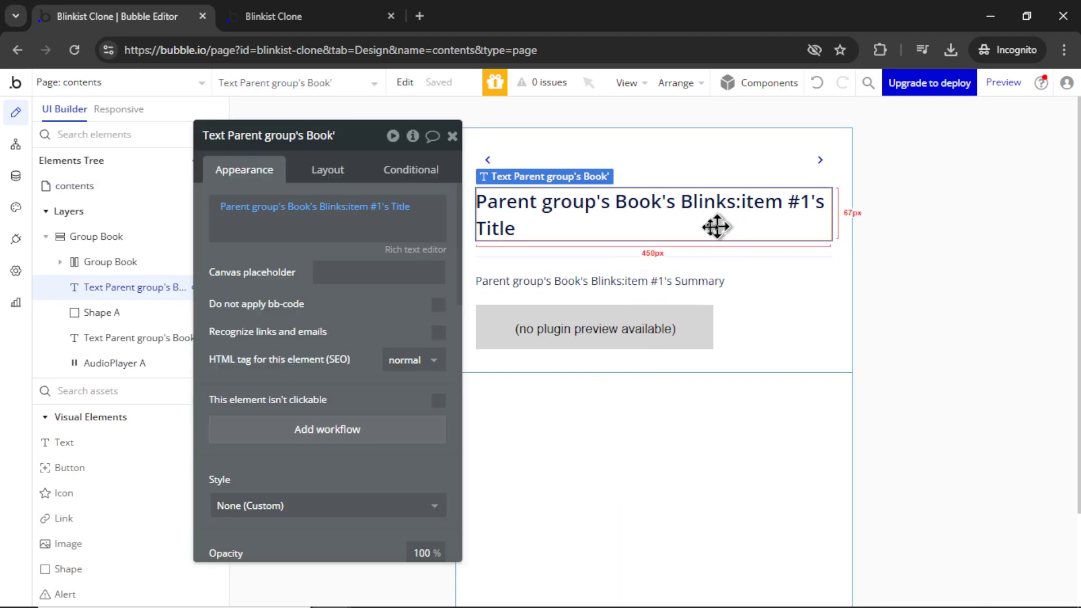
click(383, 220)
scroll(450, 315, down, 3)
click(451, 320)
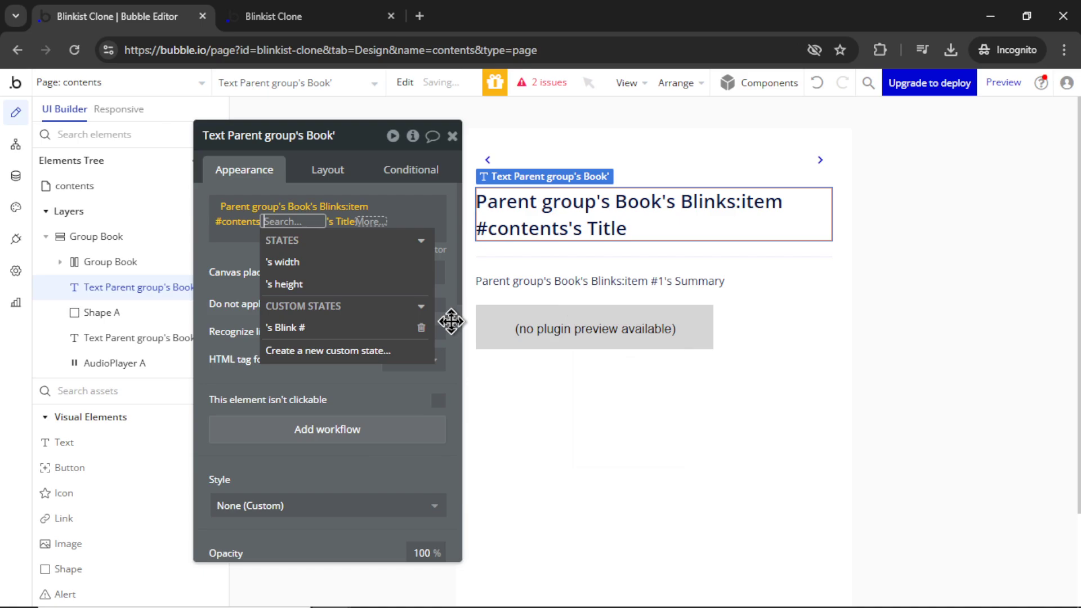
click(341, 332)
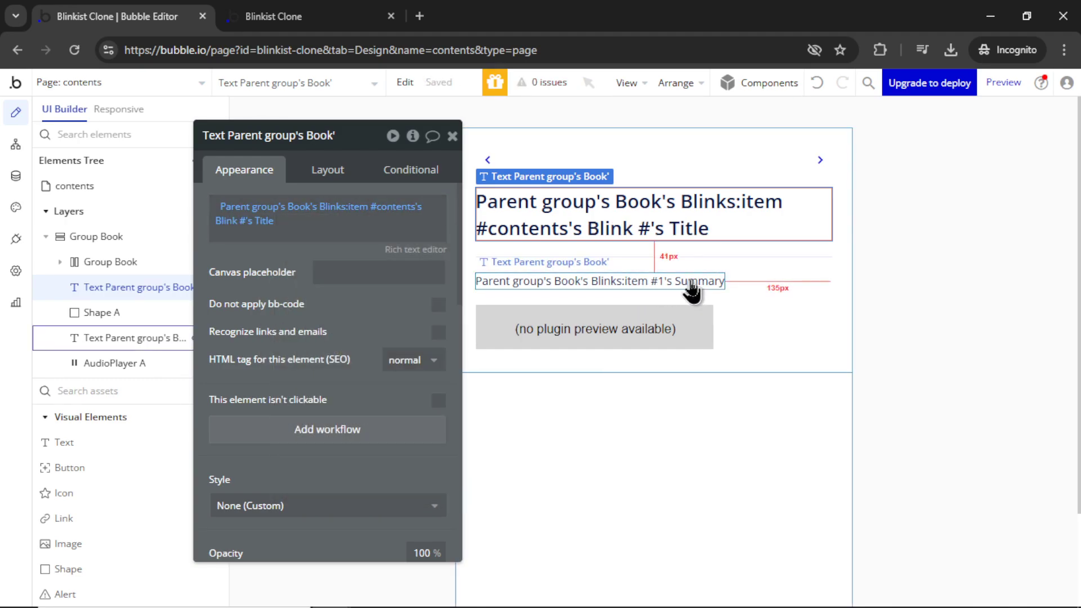
Step: Make the summary text use contents's Blink # as the Blinks item number instead of 1
click(693, 290)
click(381, 207)
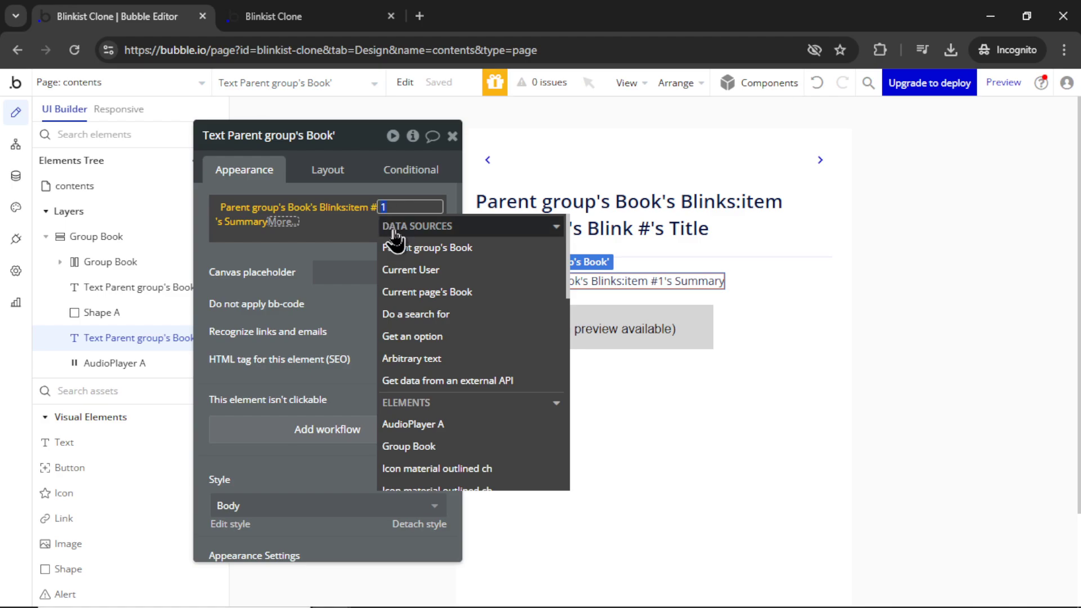
scroll(465, 376, down, 4)
click(465, 376)
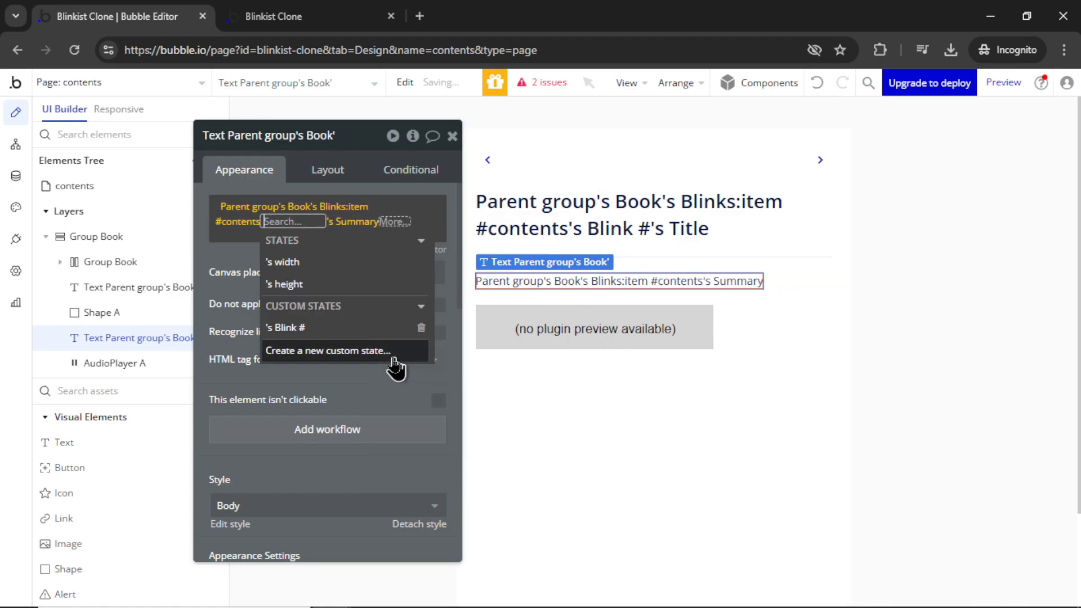
click(319, 329)
Step: Change the item number in AudioPlayer A's audio link to contents's Blink #
click(738, 328)
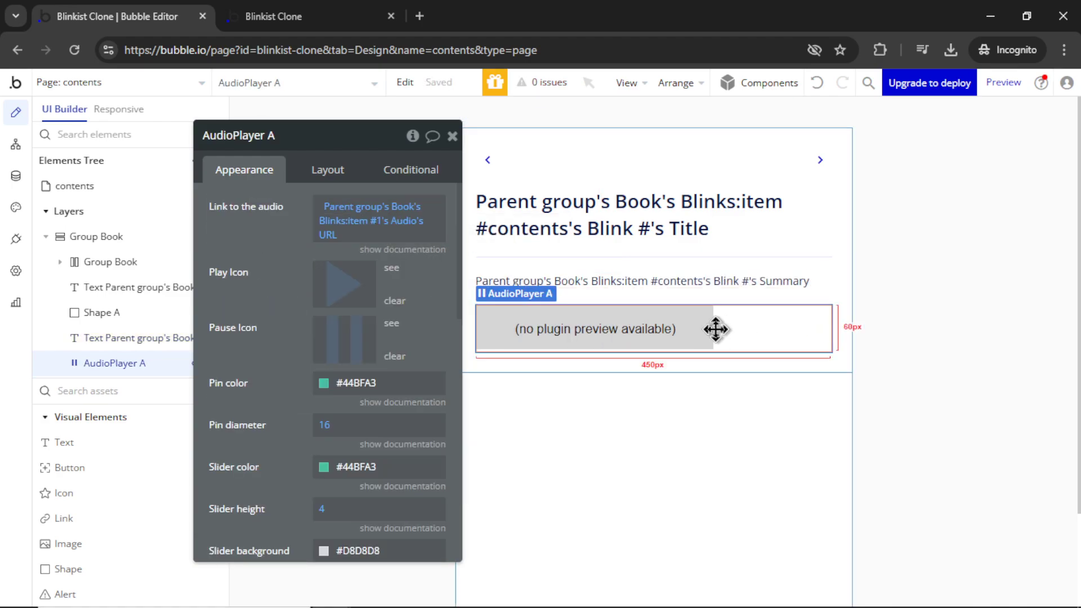
click(379, 226)
scroll(397, 299, down, 5)
click(398, 318)
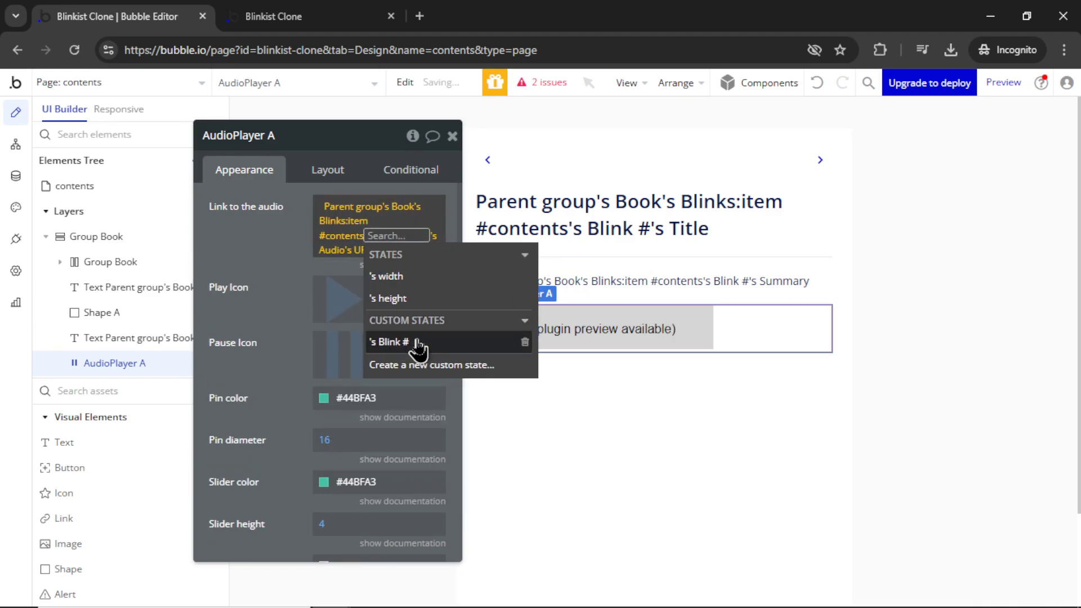
click(411, 342)
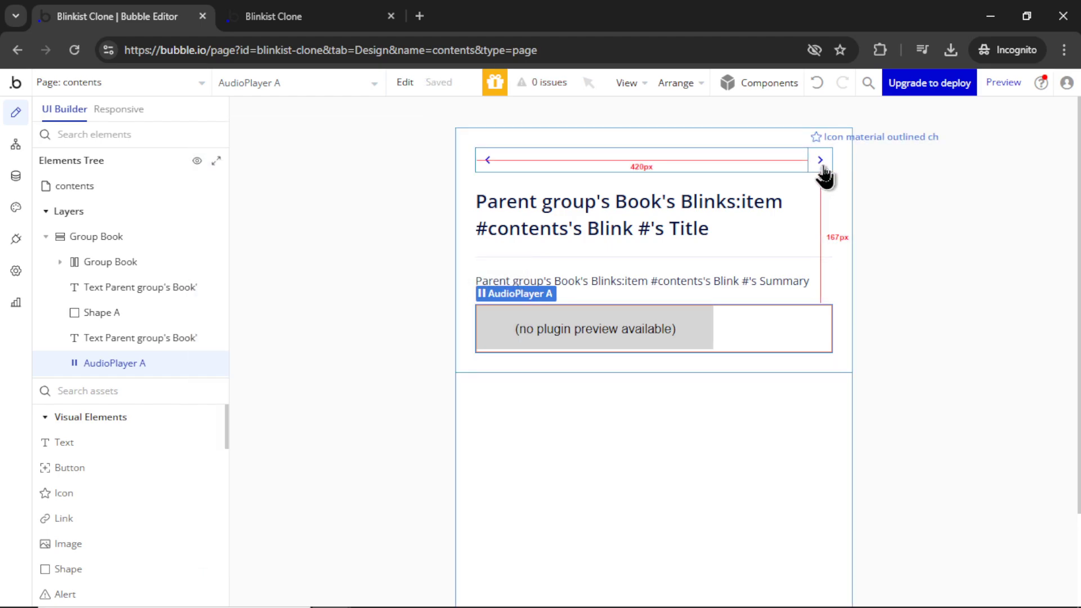
Step: Add a click workflow with a Set state action to the right-pointing chevron icon
double_click(822, 163)
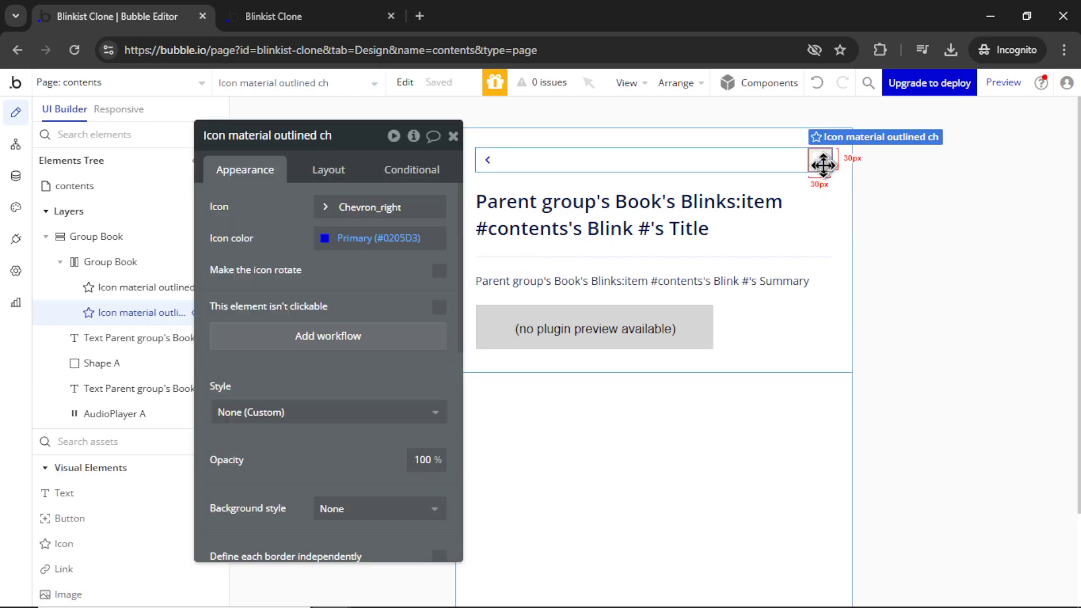
click(332, 341)
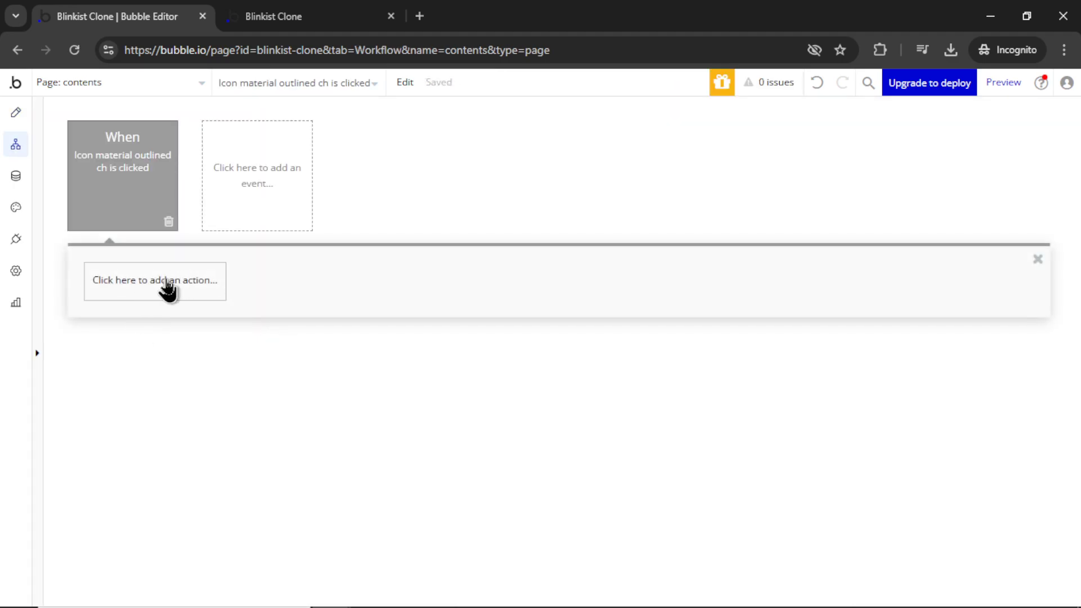
click(167, 289)
mouse_move(166, 503)
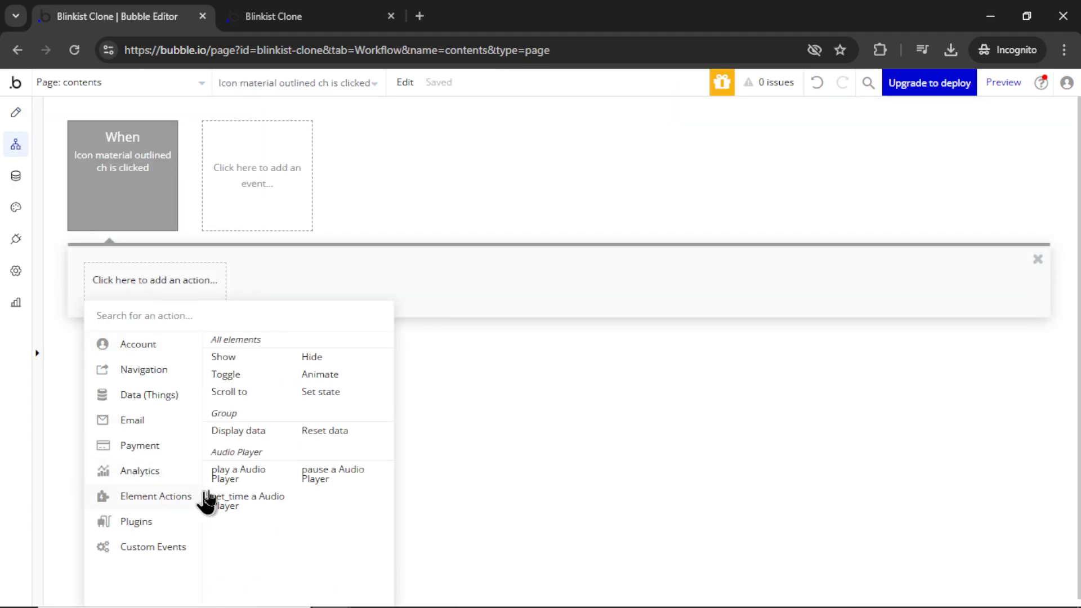
click(322, 395)
Step: Target the contents element and its Blink # custom state in the right-pointing chevron's Set state action
click(375, 174)
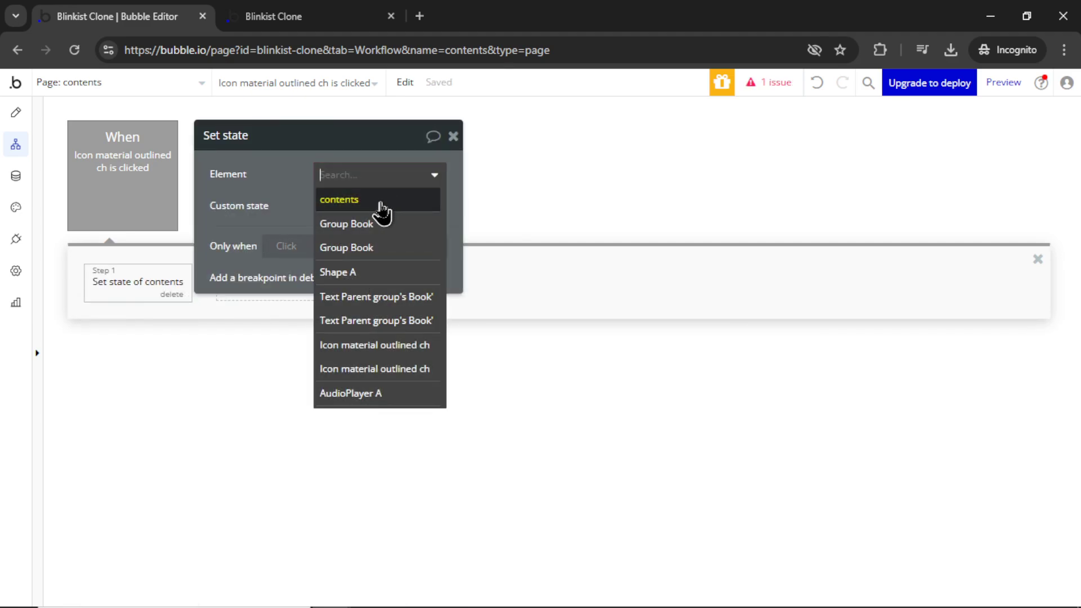
click(387, 204)
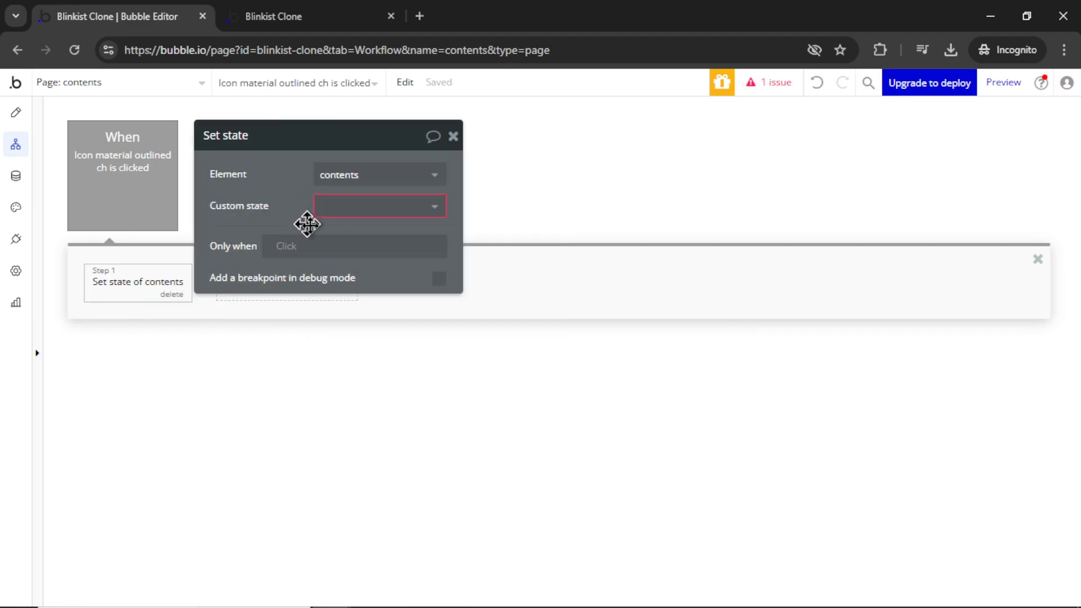
click(392, 217)
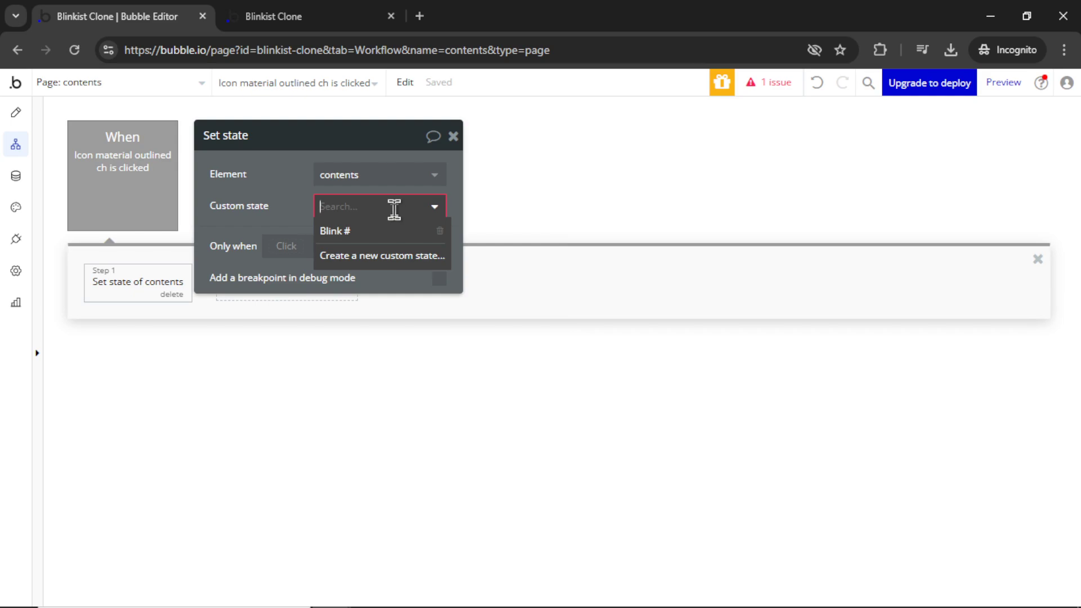
click(378, 236)
Step: Set the Blink # state's value to contents's Blink # + 1
click(346, 240)
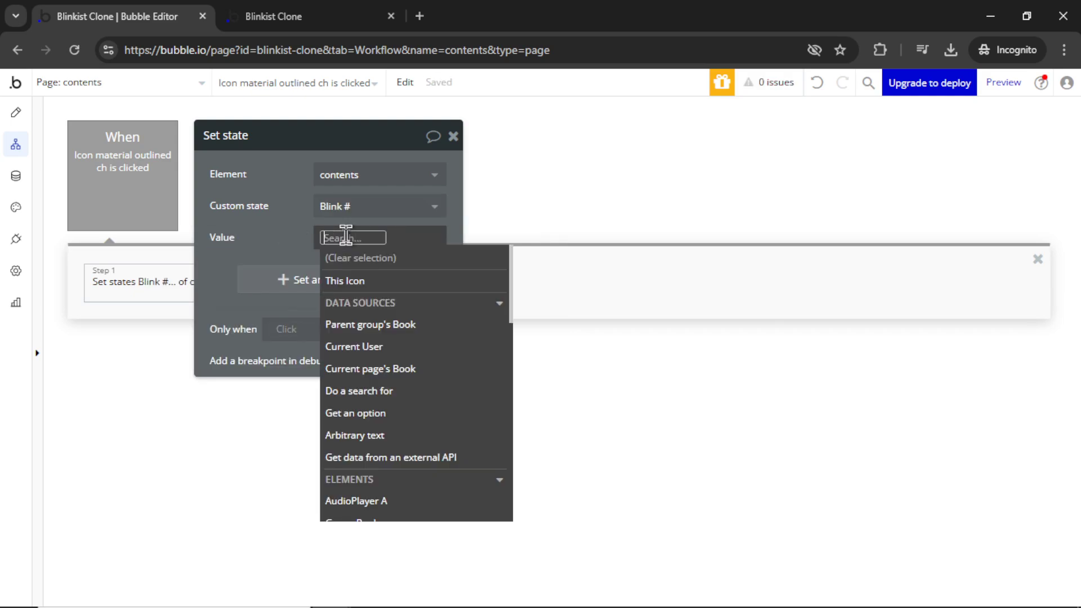
scroll(420, 376, down, 3)
click(369, 370)
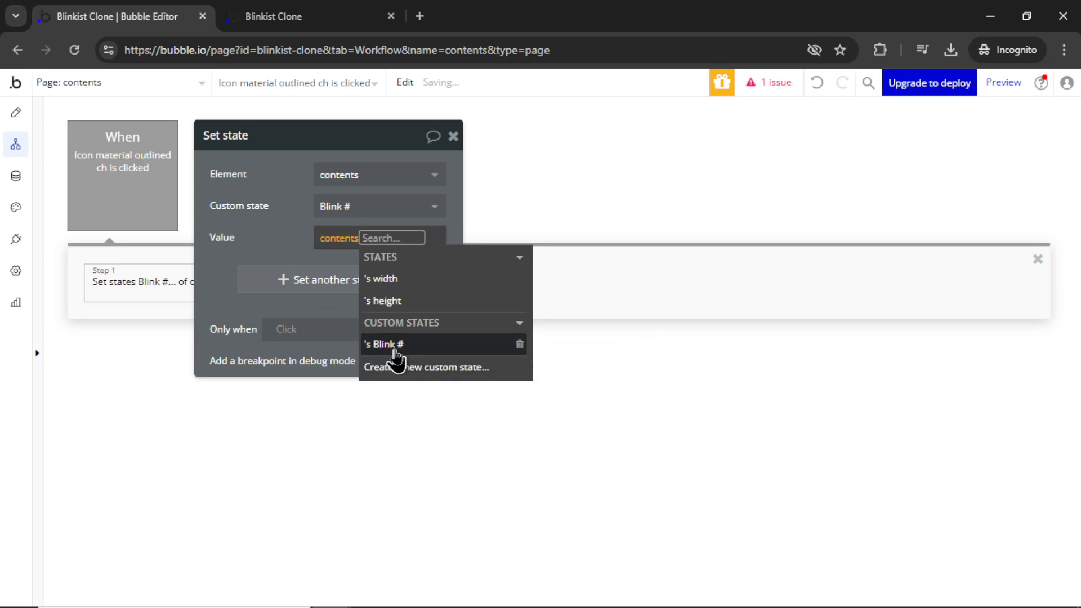
click(420, 354)
click(397, 338)
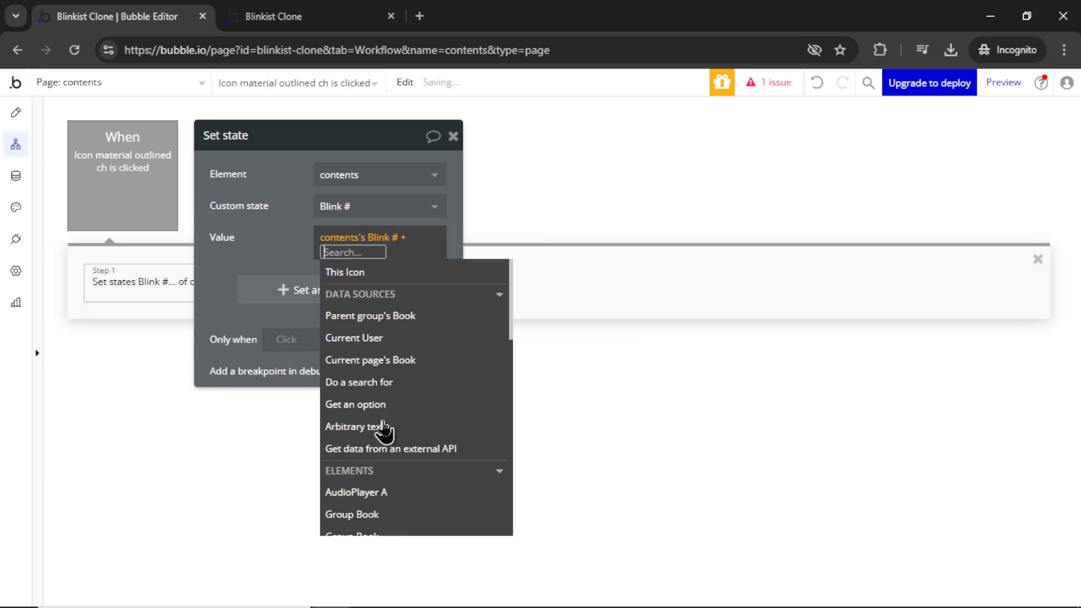
text(1)
key(Return)
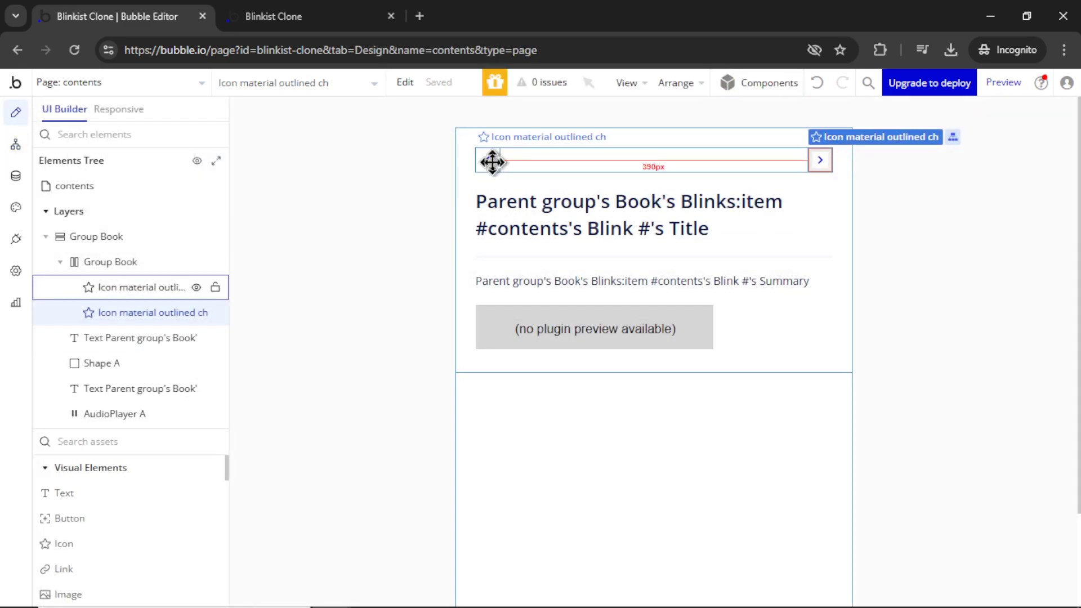
Step: Add a click workflow to the left-pointing chevron and paste in a copy of the right chevron's Set state action
double_click(493, 162)
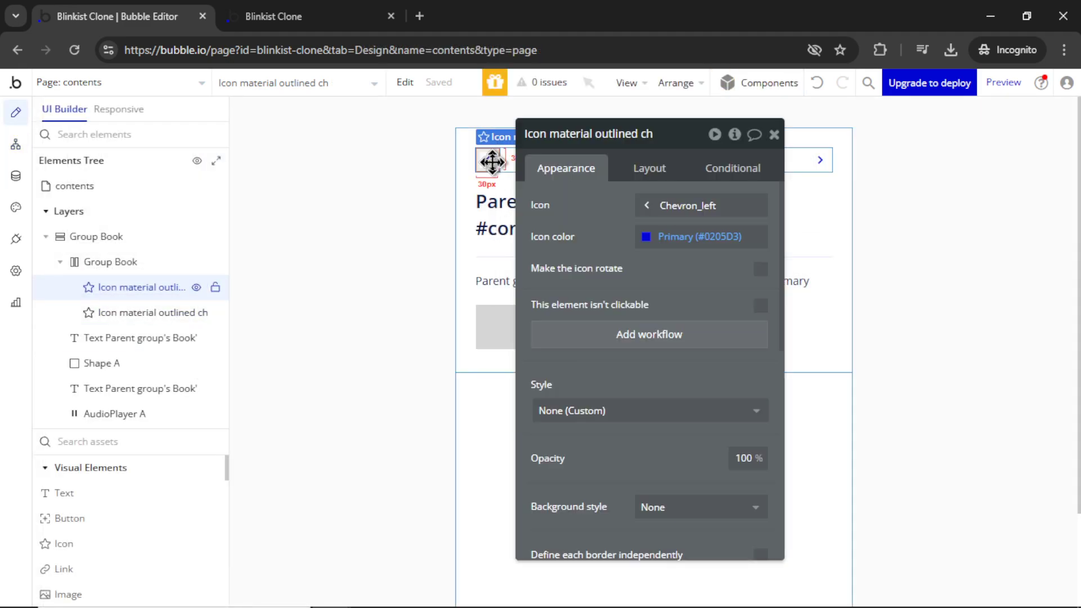
click(670, 338)
click(158, 288)
right_click(156, 286)
click(205, 386)
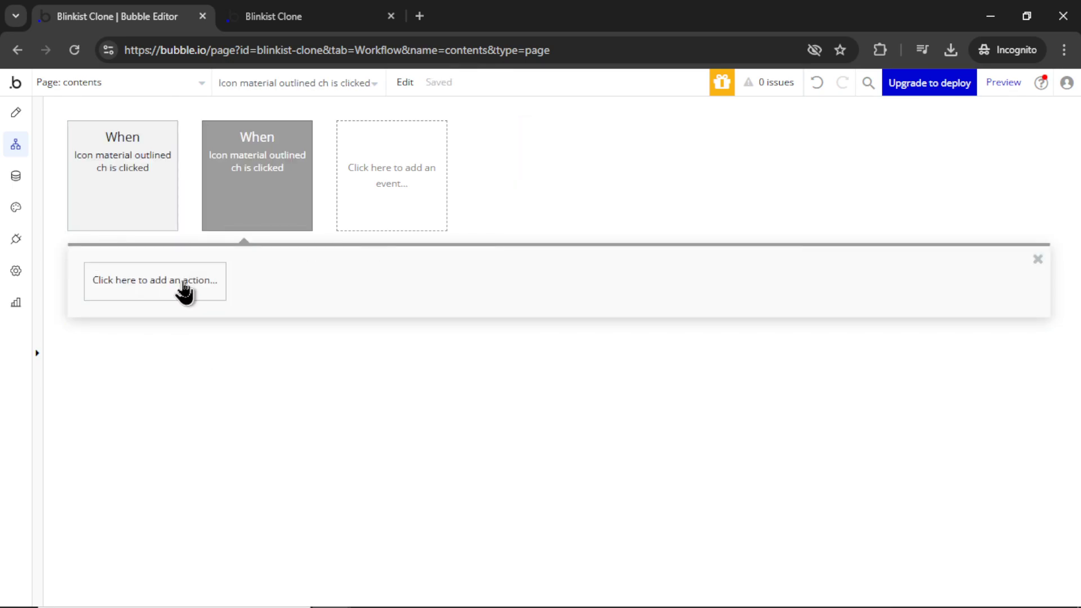
right_click(185, 290)
click(221, 295)
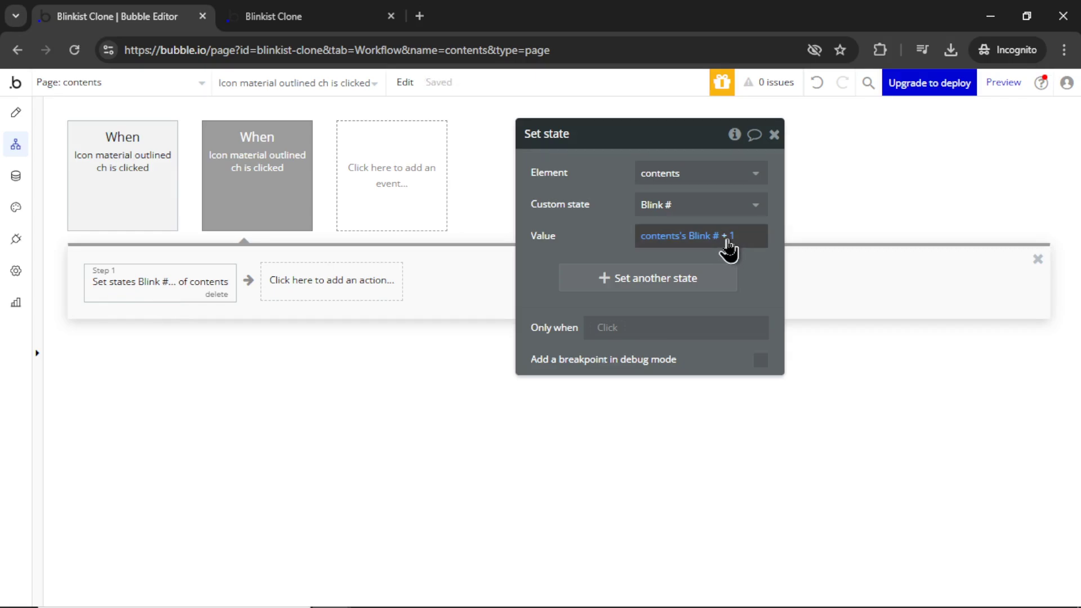
Step: Change the pasted action's value expression to contents's Blink # - 1
click(728, 246)
click(687, 492)
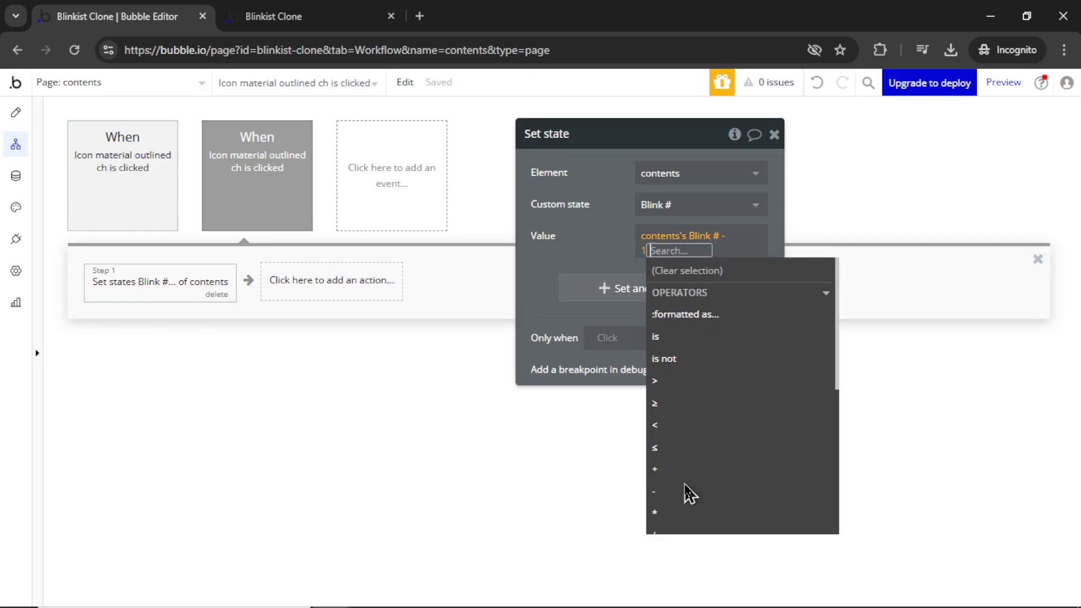
click(601, 313)
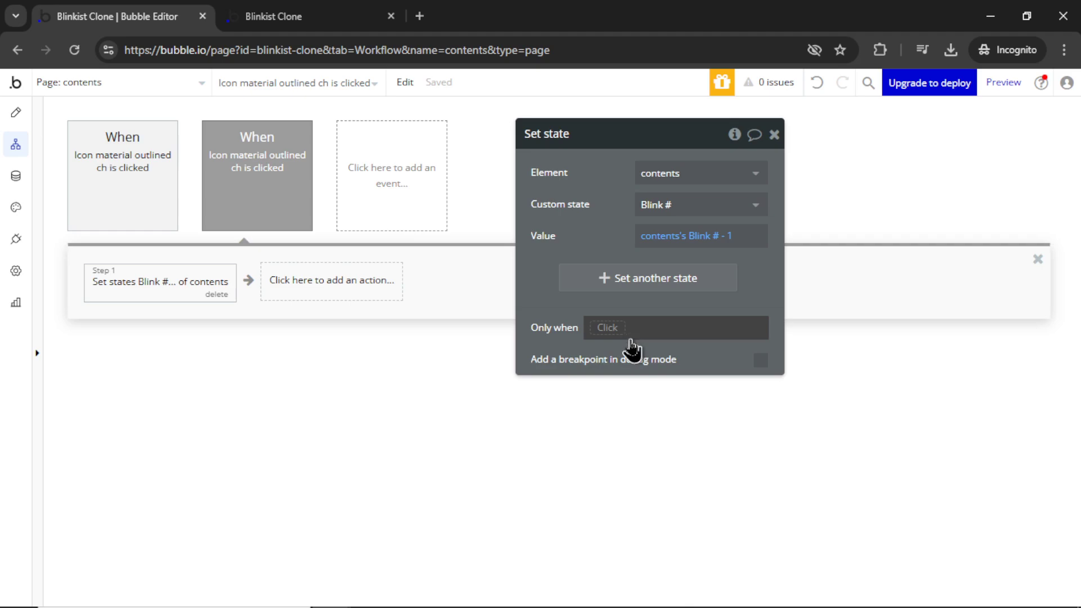
Step: Restrict the left chevron's Set state action to run only when contents's Blink # > 1
click(608, 328)
text(con)
click(656, 437)
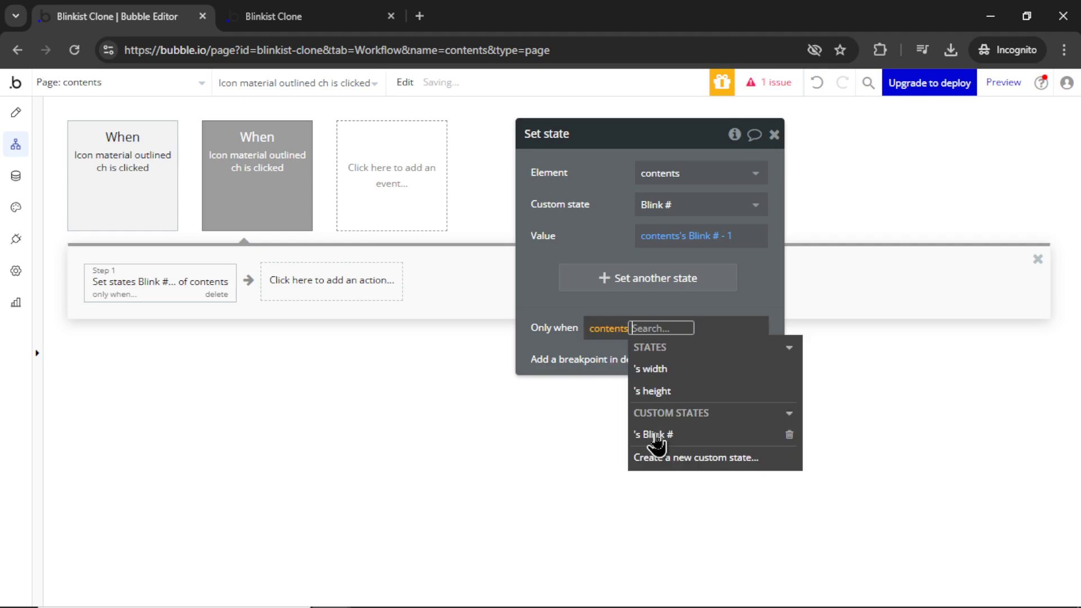
click(680, 437)
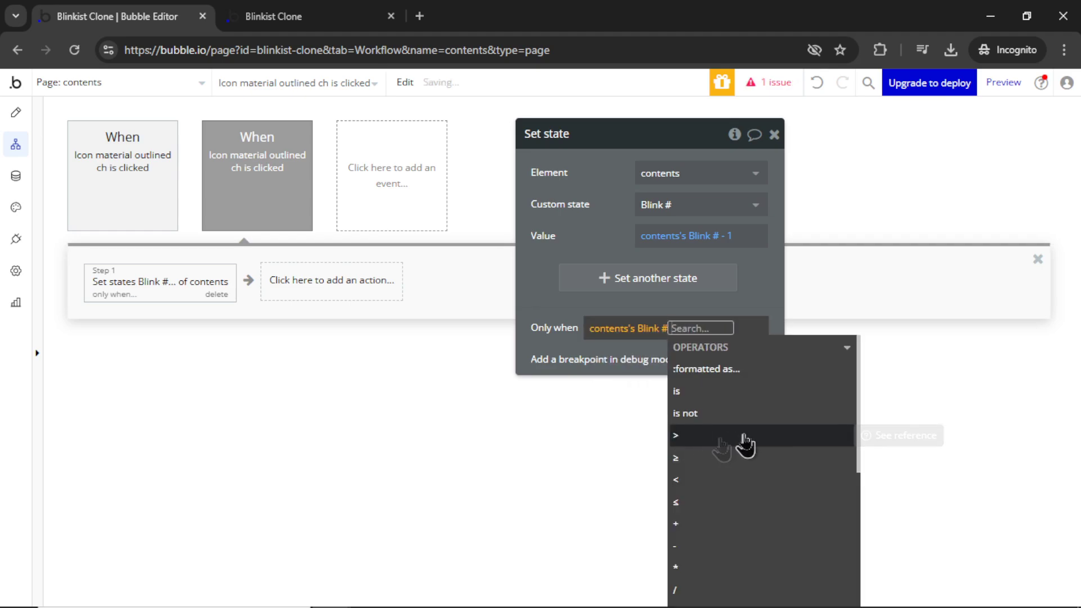
click(720, 441)
text(1)
click(692, 356)
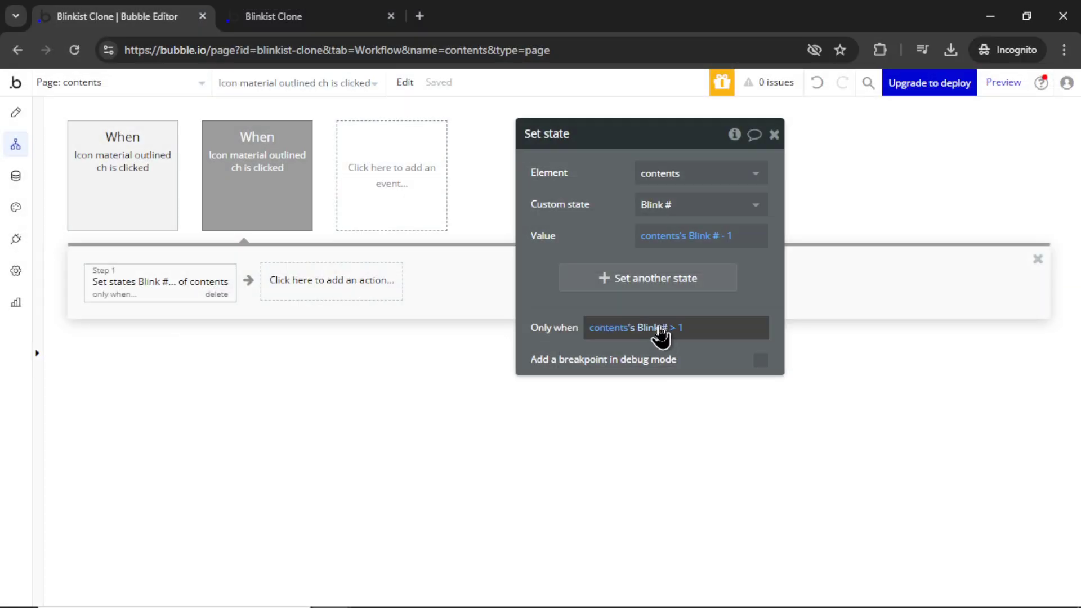
Step: Copy the Only when expression and paste it into the right chevron's Set state action
right_click(654, 331)
click(711, 284)
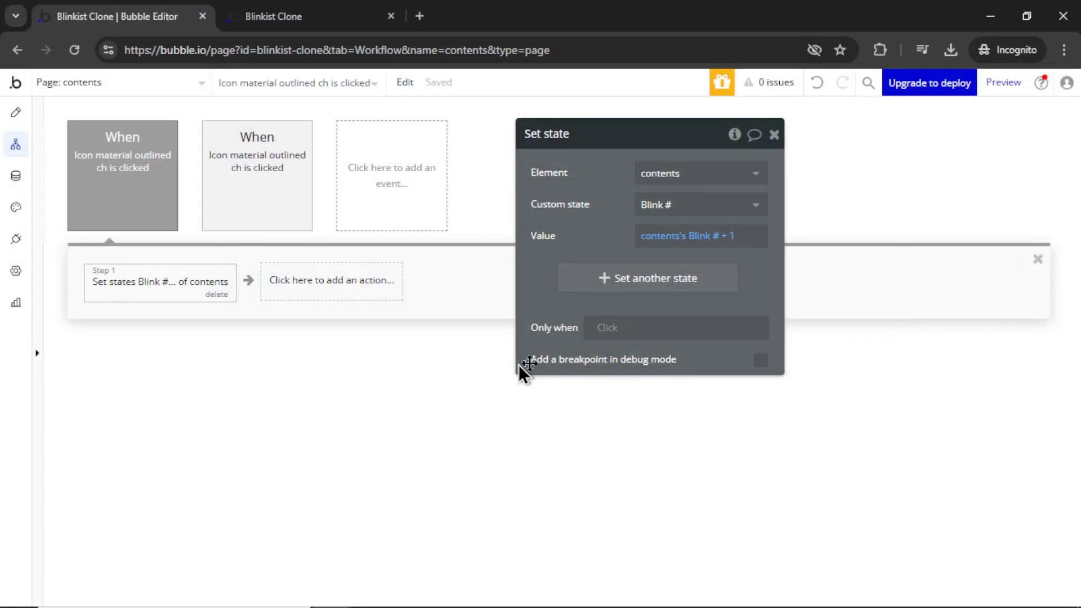
right_click(605, 333)
click(701, 309)
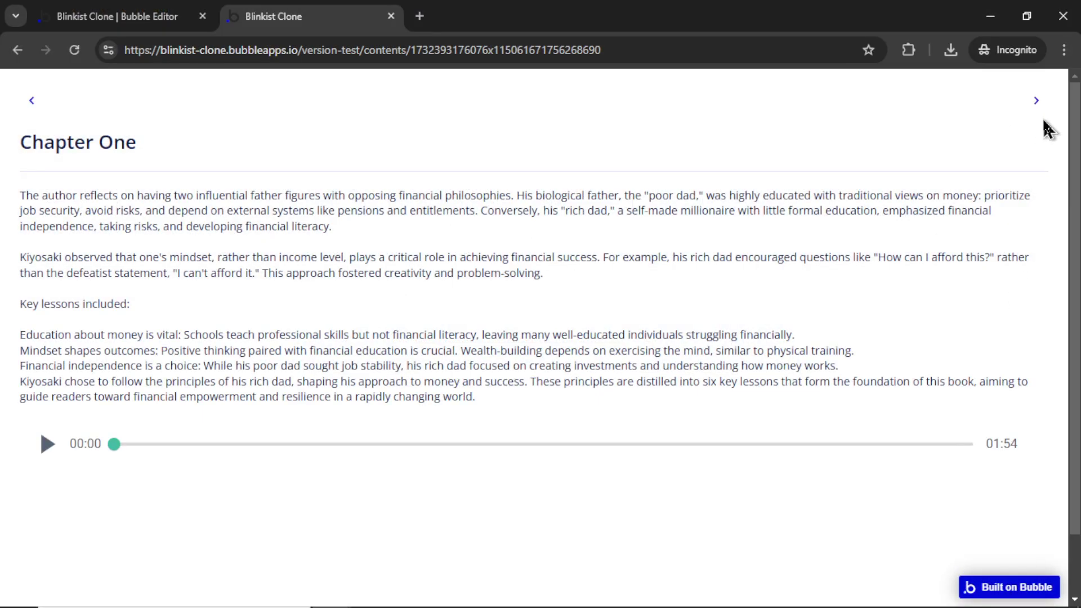
Step: Test the right-pointing chevron in the preview by stepping forward through the book's blinks
click(1036, 101)
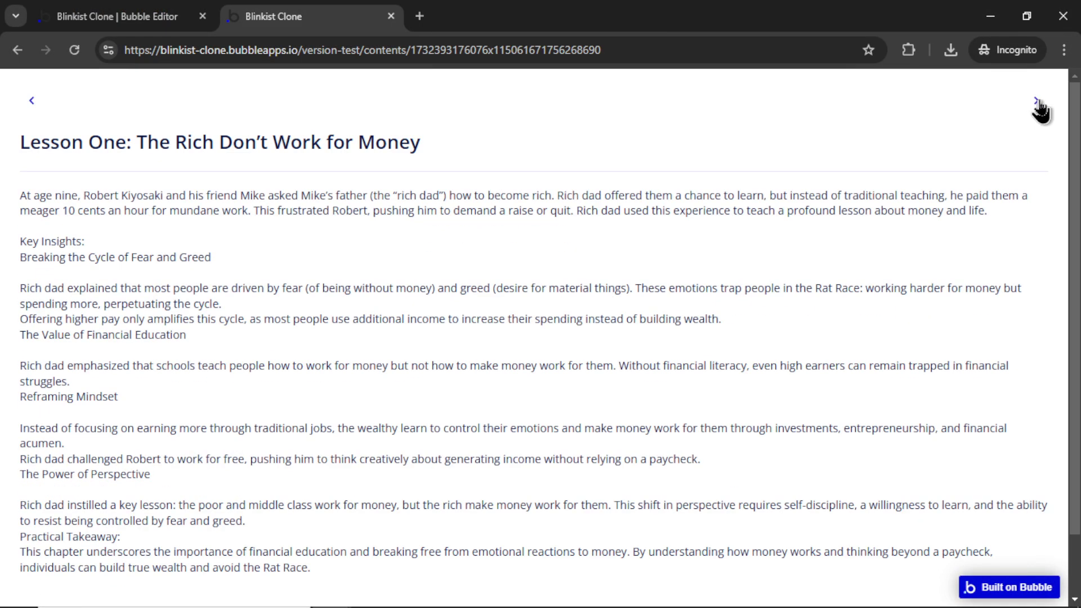
click(1037, 101)
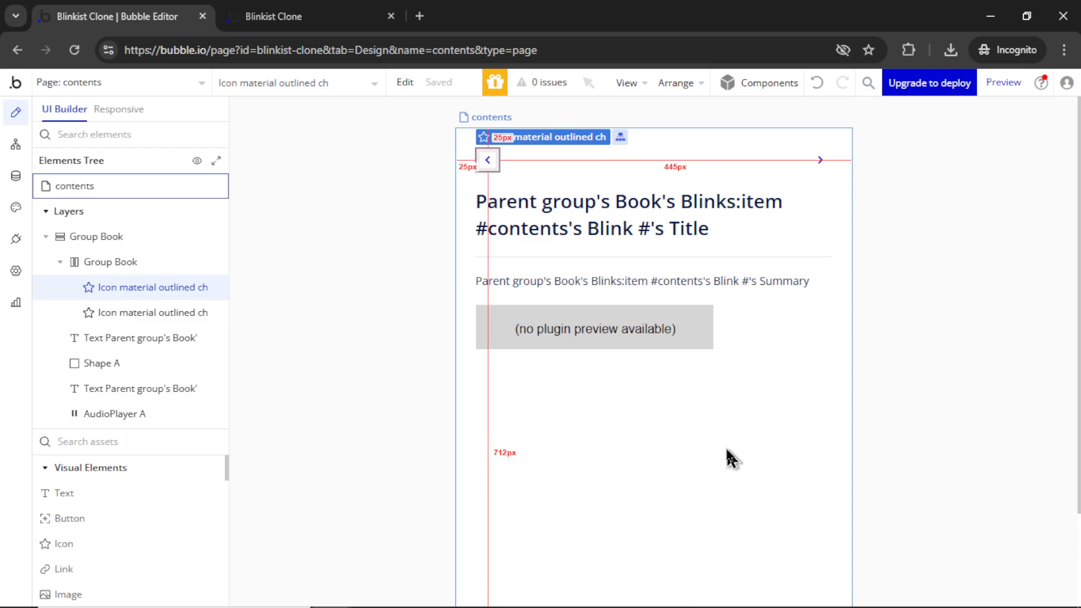
Step: Give the contents page a flat dark green background color
double_click(628, 465)
click(592, 410)
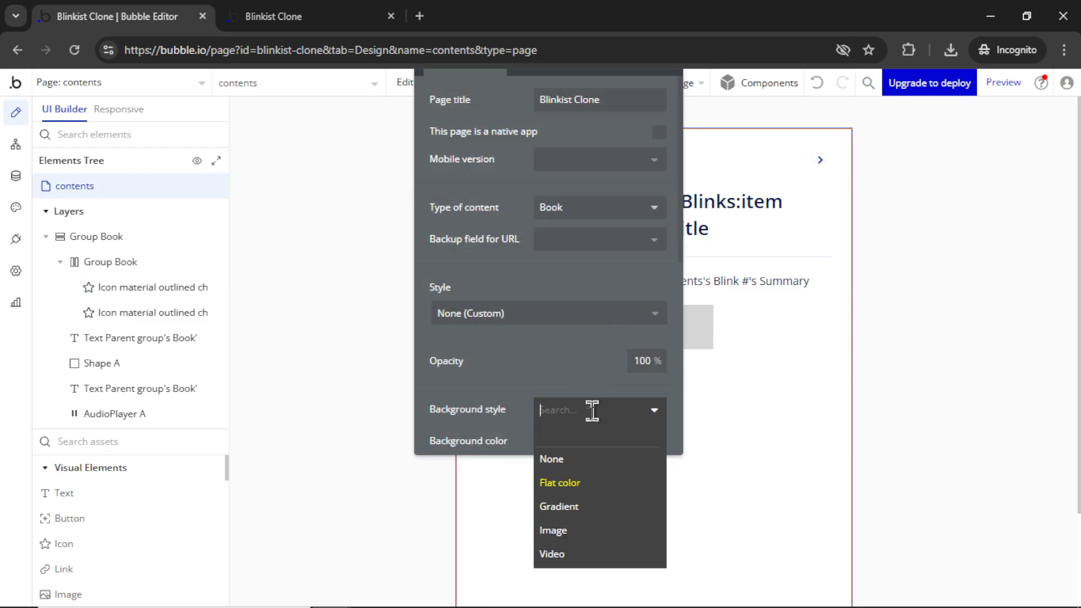
click(586, 482)
click(582, 441)
drag(632, 462, 640, 471)
key(Escape)
Step: Set the blink title text's font color to white (#FFFFFF)
double_click(582, 209)
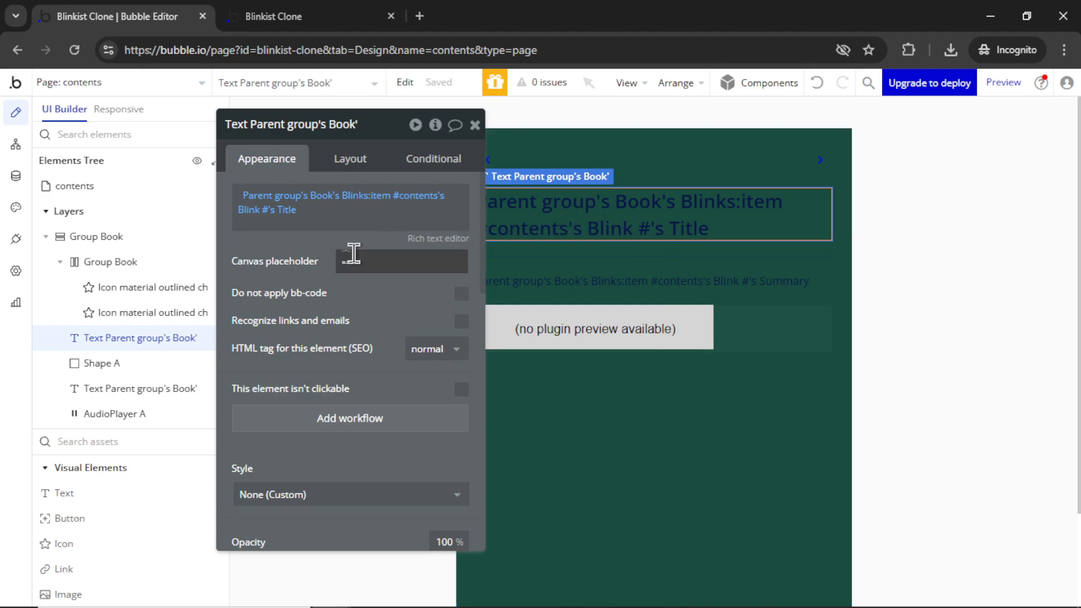
scroll(305, 347, down, 7)
click(329, 285)
drag(332, 316, 285, 276)
click(286, 286)
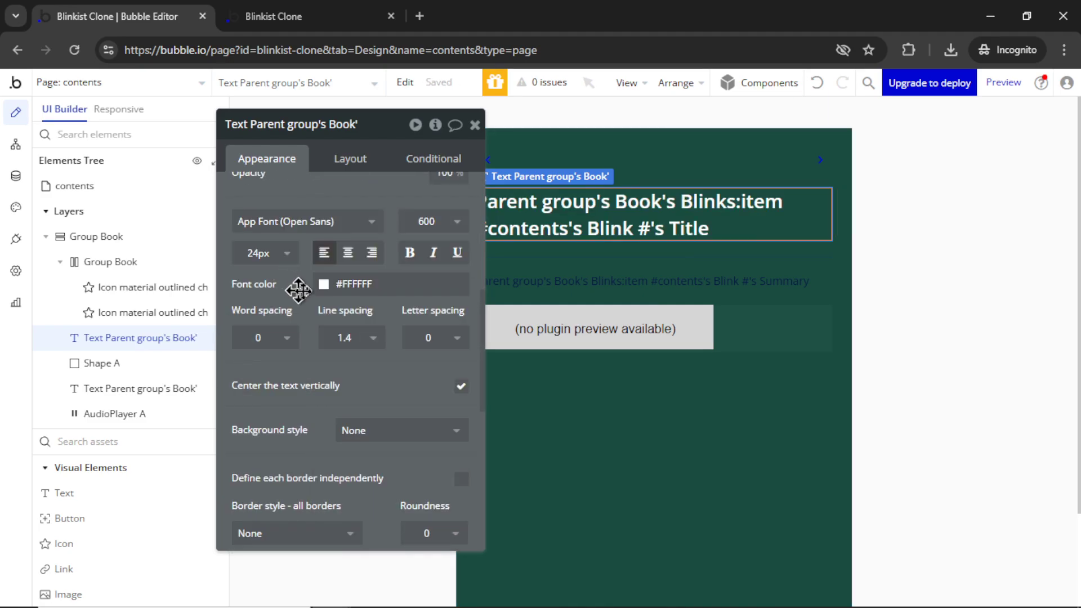
Step: Set the blink summary text's font color to #FFFFFF and recolor the left-pointing chevron icon white
click(581, 285)
click(327, 312)
drag(316, 334, 295, 292)
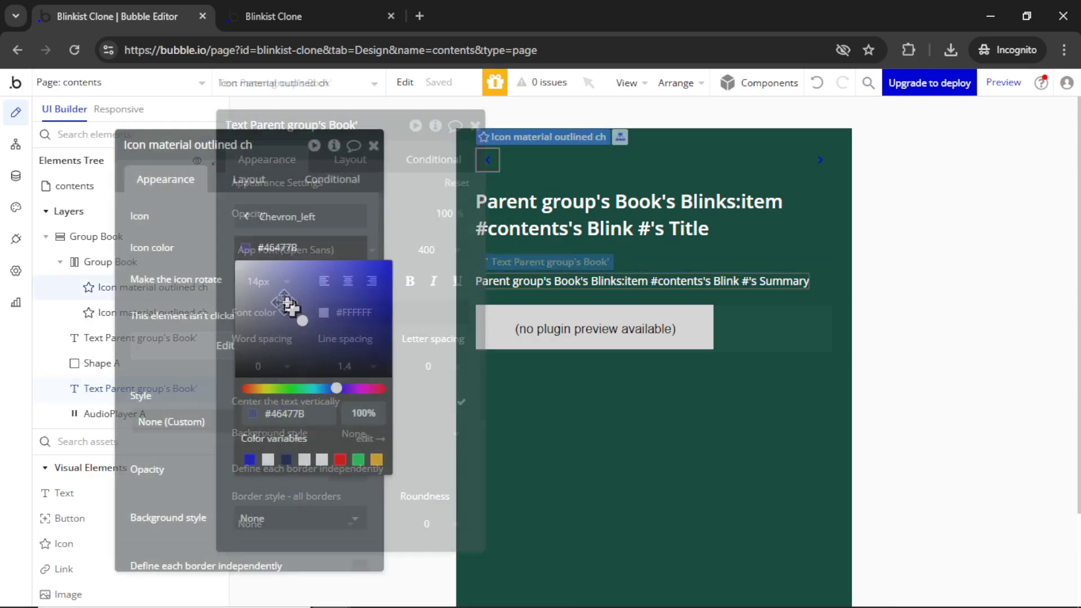
drag(289, 309, 191, 235)
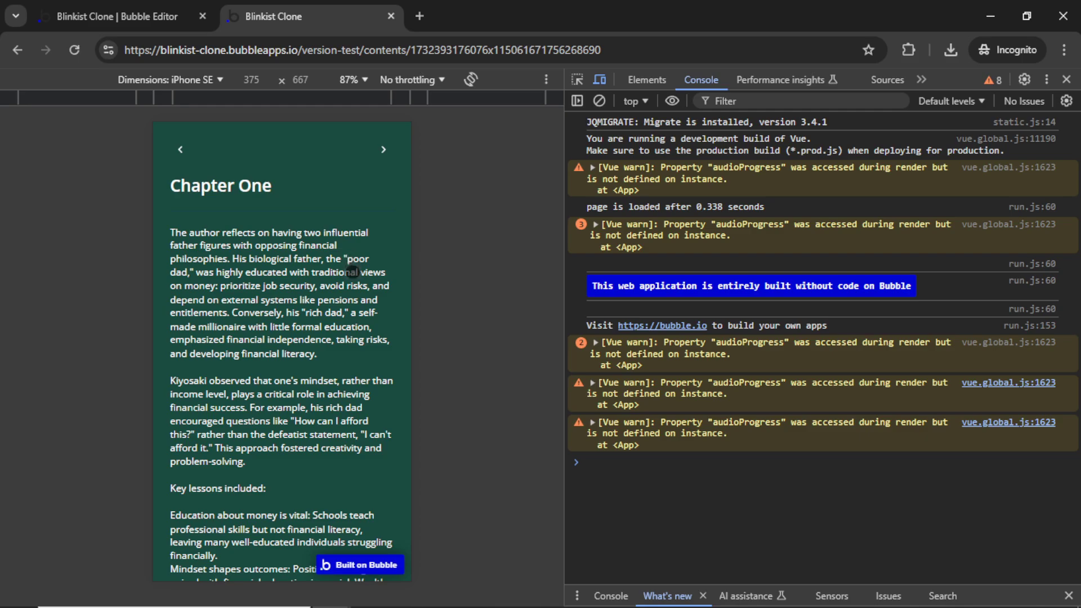
Step: Review the Chapter One blink in the iPhone SE mobile preview
scroll(342, 288, down, 5)
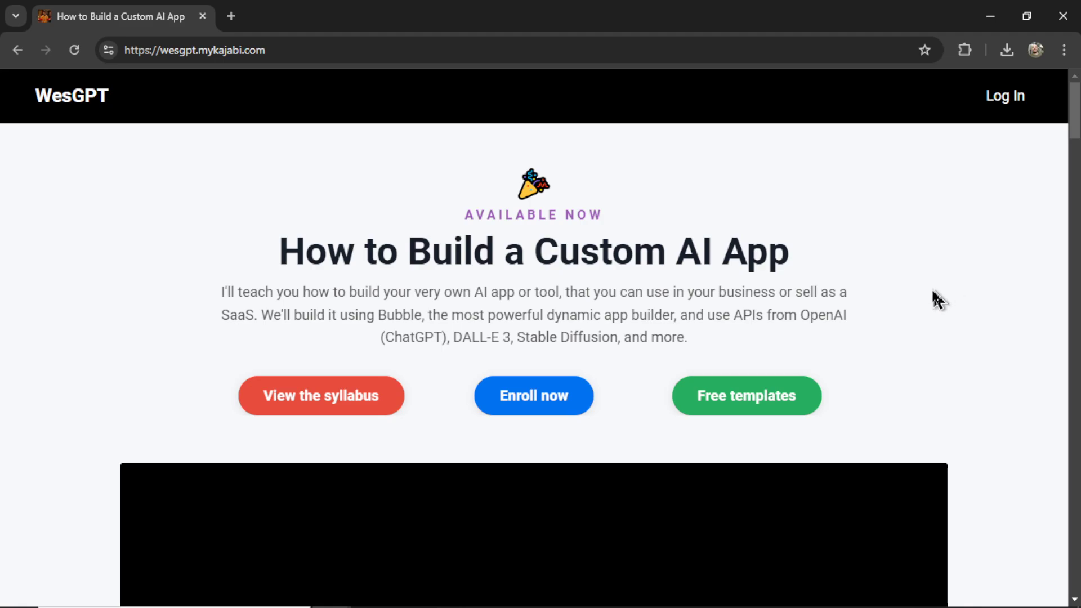
Step: Look over the WesGPT course page's headline and browse the task cards on the YourAIAgent home page
drag(281, 254, 789, 254)
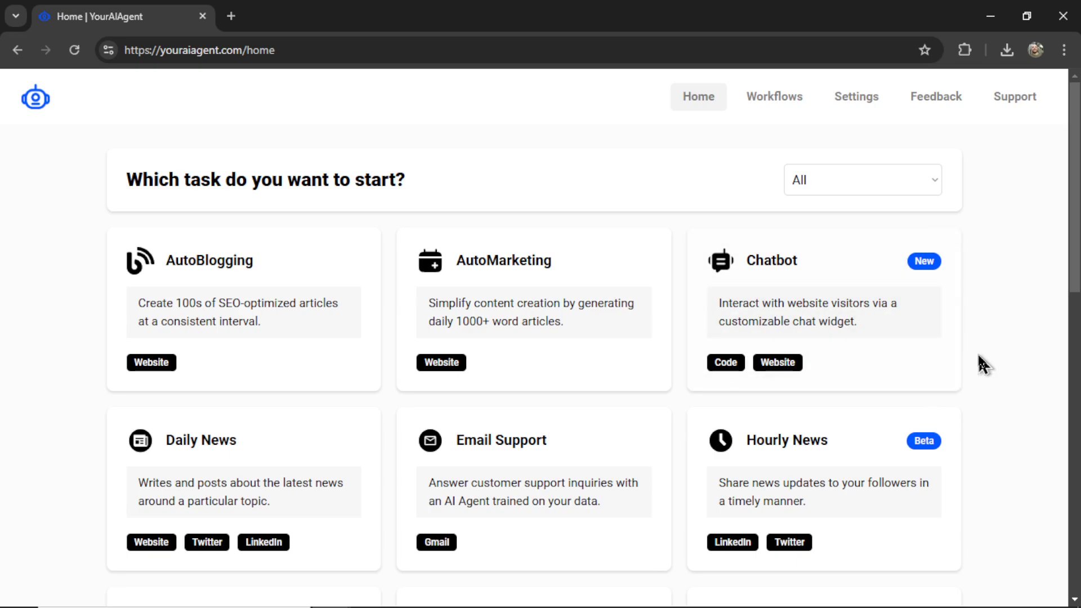
scroll(1041, 292, down, 6)
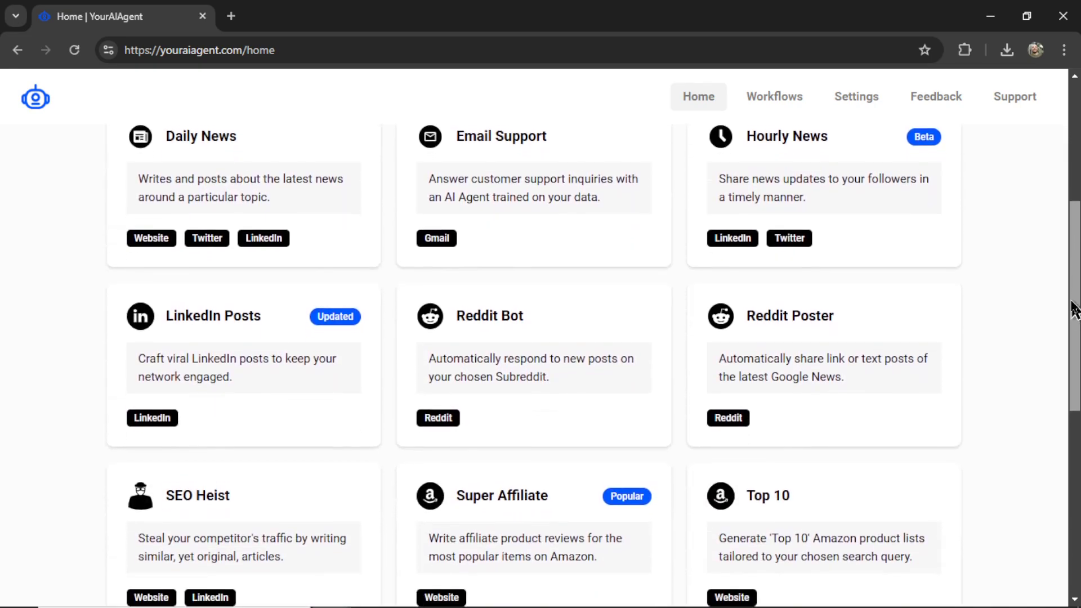
scroll(1062, 339, down, 6)
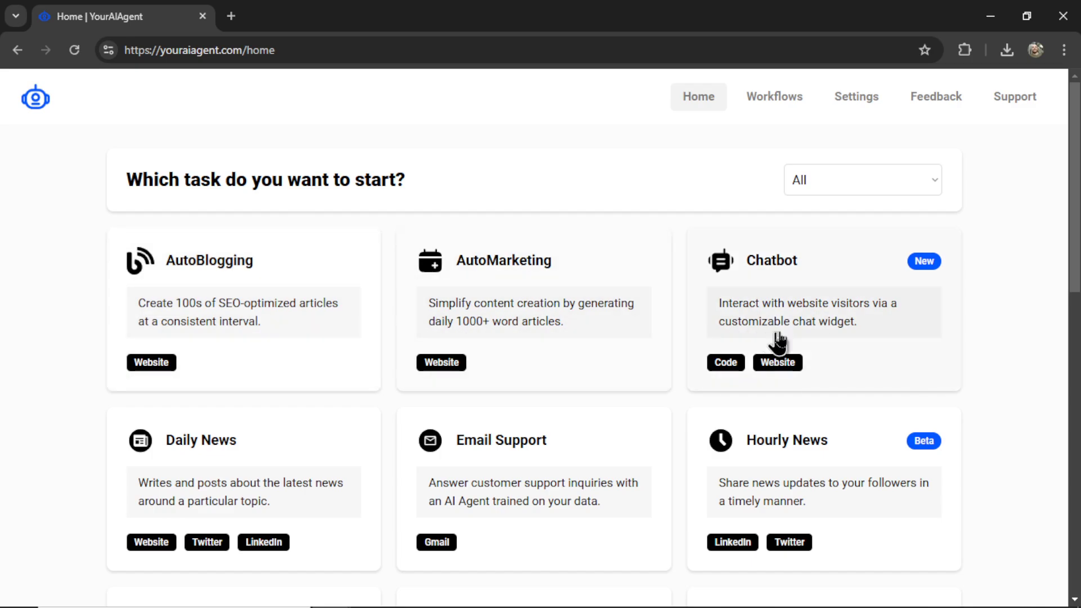
scroll(854, 355, down, 4)
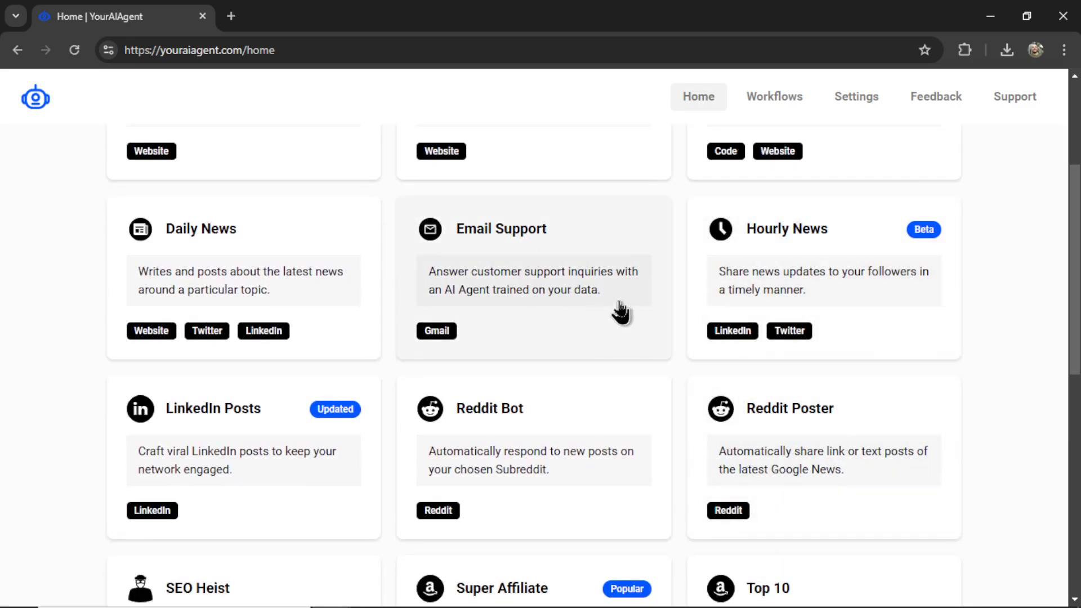
scroll(644, 349, down, 4)
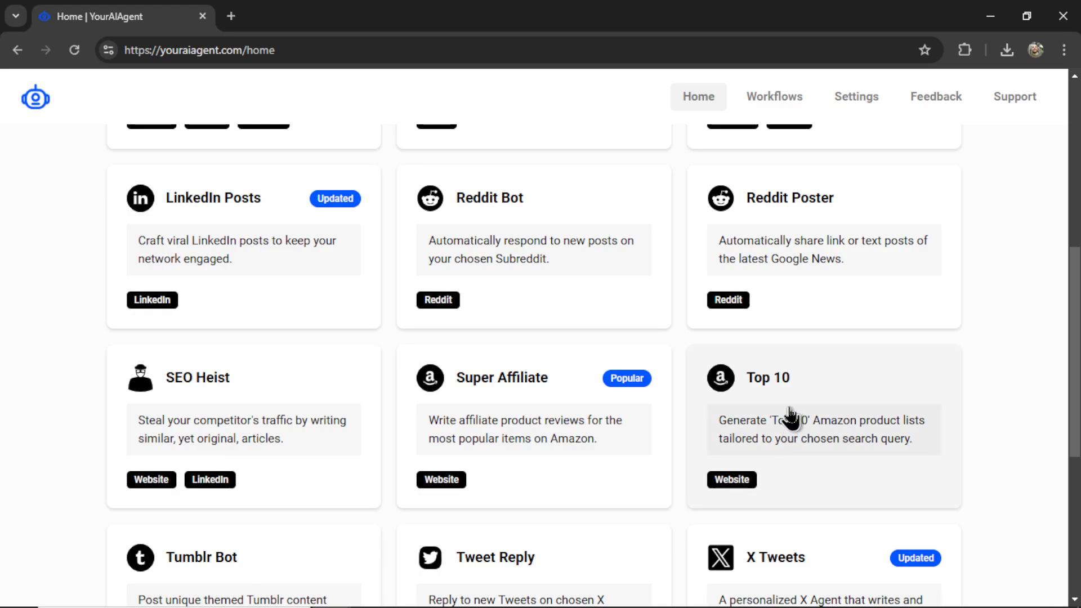
scroll(658, 414, down, 4)
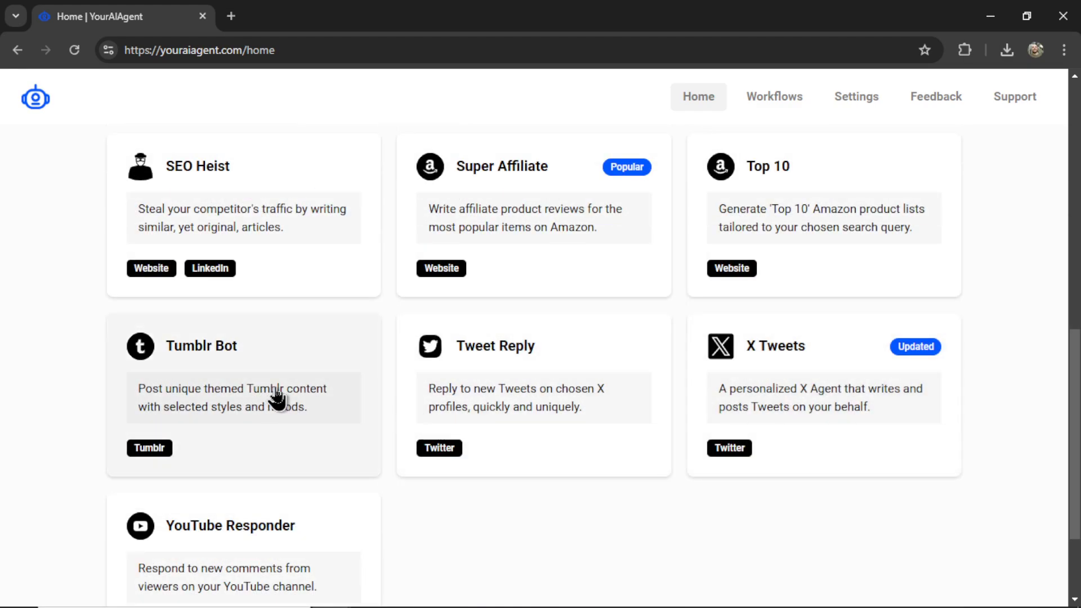
scroll(276, 417, down, 3)
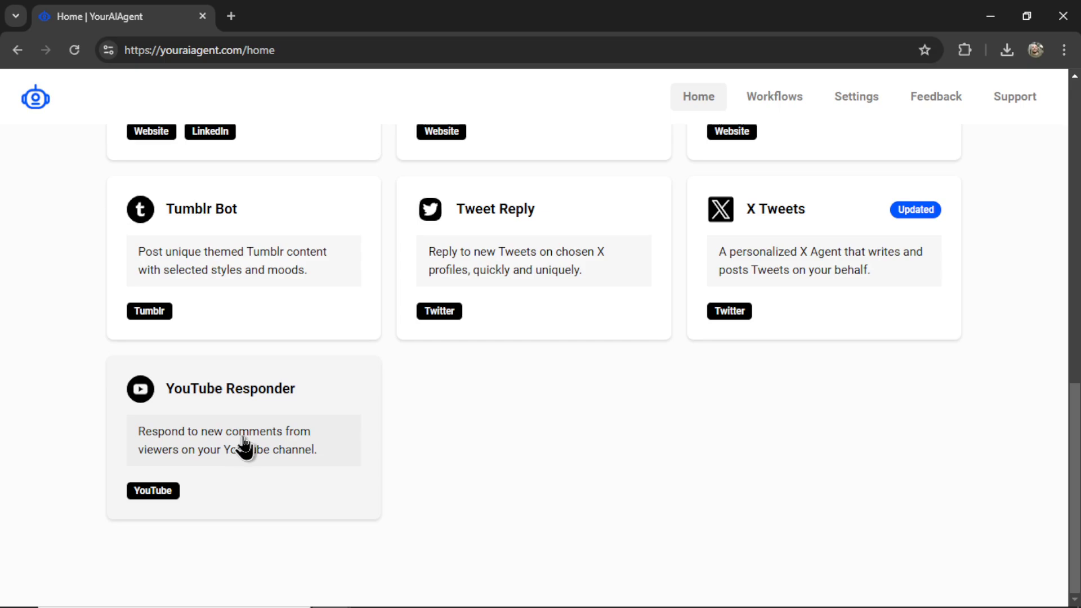